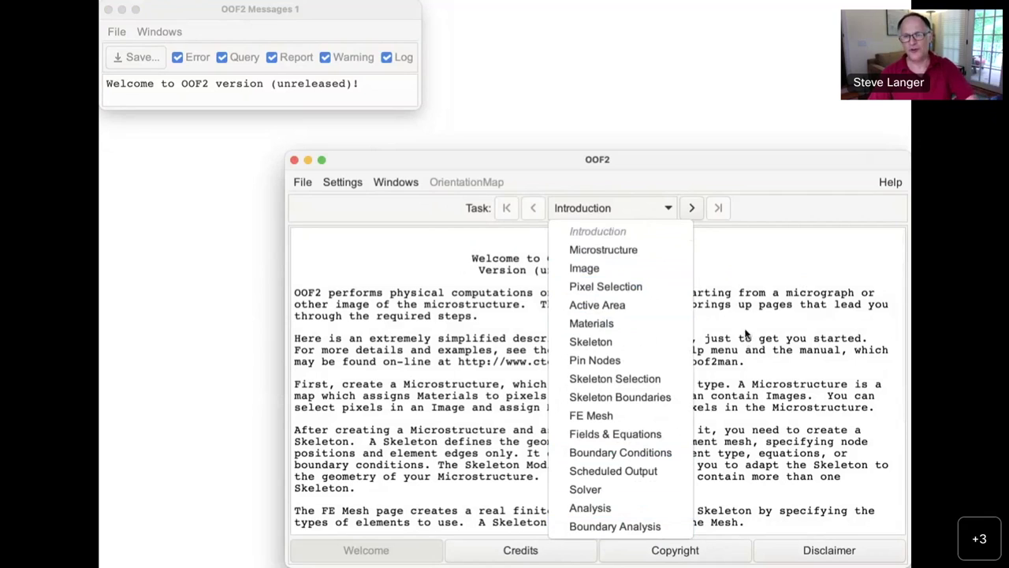
{"action": "left_click", "coordinate": [749, 253]}
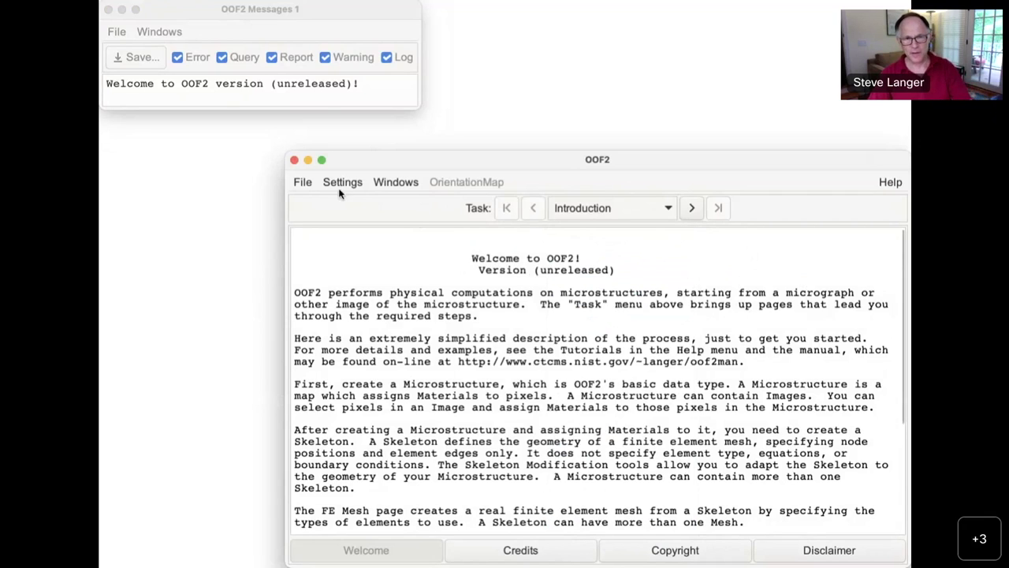
{"action": "left_click", "coordinate": [390, 182]}
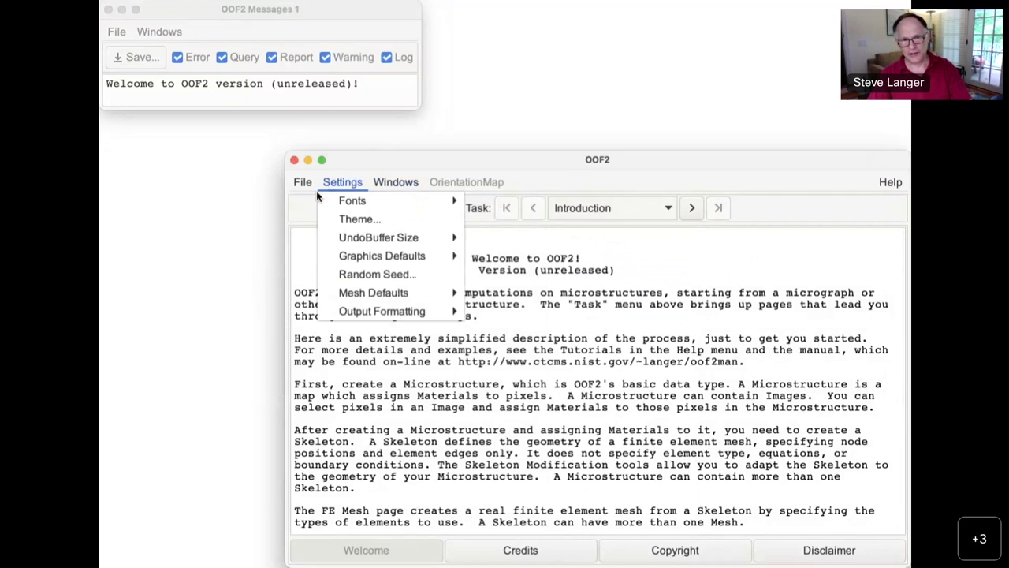
{"action": "left_click", "coordinate": [483, 407]}
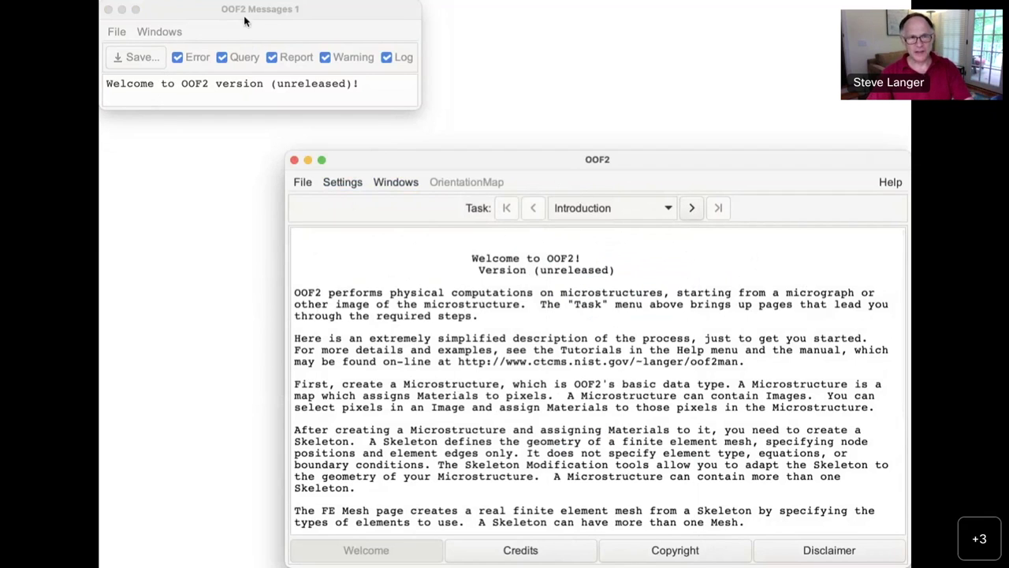
Enlarge the OOF2 Messages window and switch the main window to the Microstructure task page
{"action": "left_click_drag", "start_coordinate": [417, 112], "coordinate": [568, 127]}
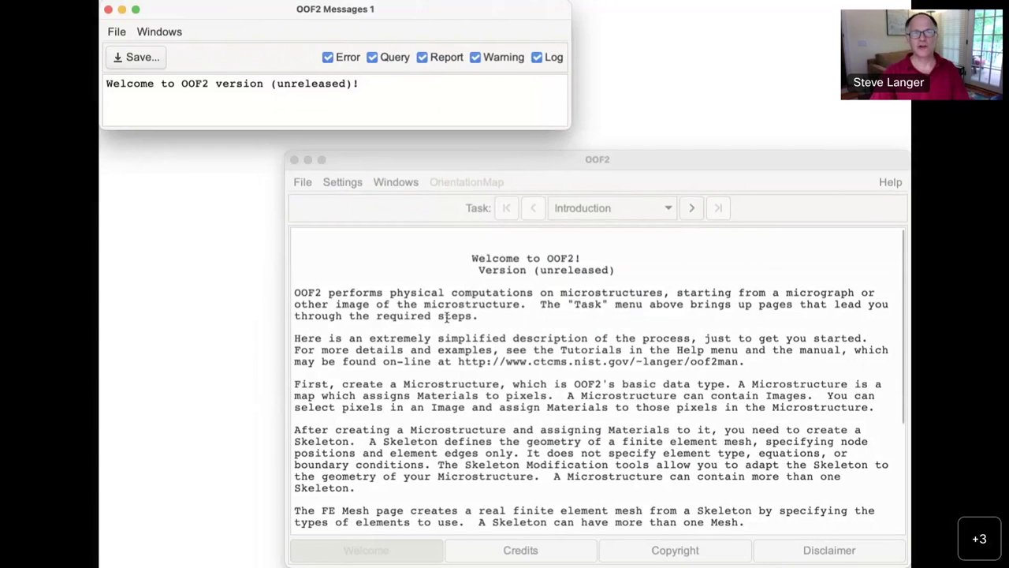
{"action": "left_click", "coordinate": [628, 164]}
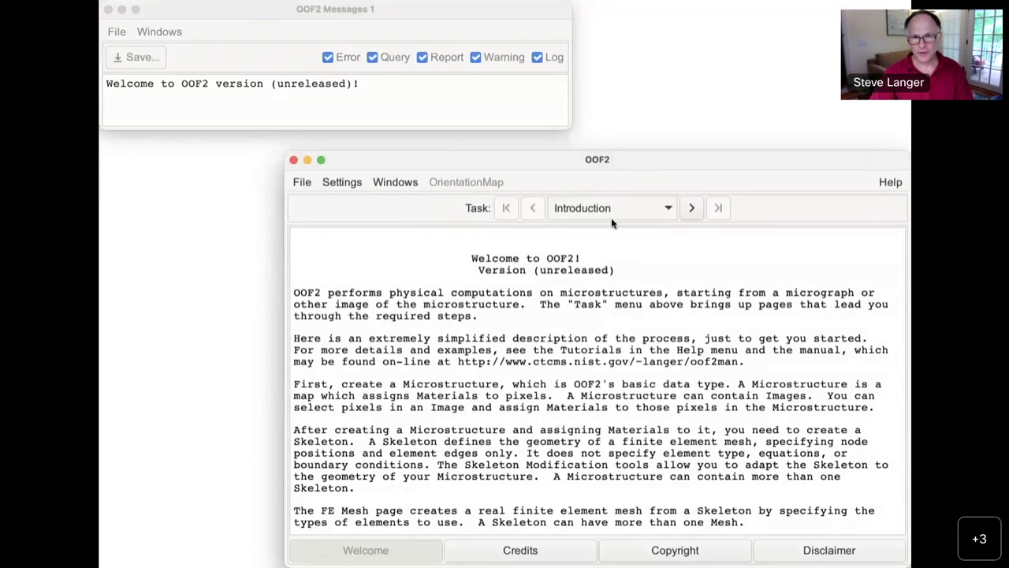
{"action": "left_click", "coordinate": [612, 208]}
{"action": "left_click", "coordinate": [612, 250]}
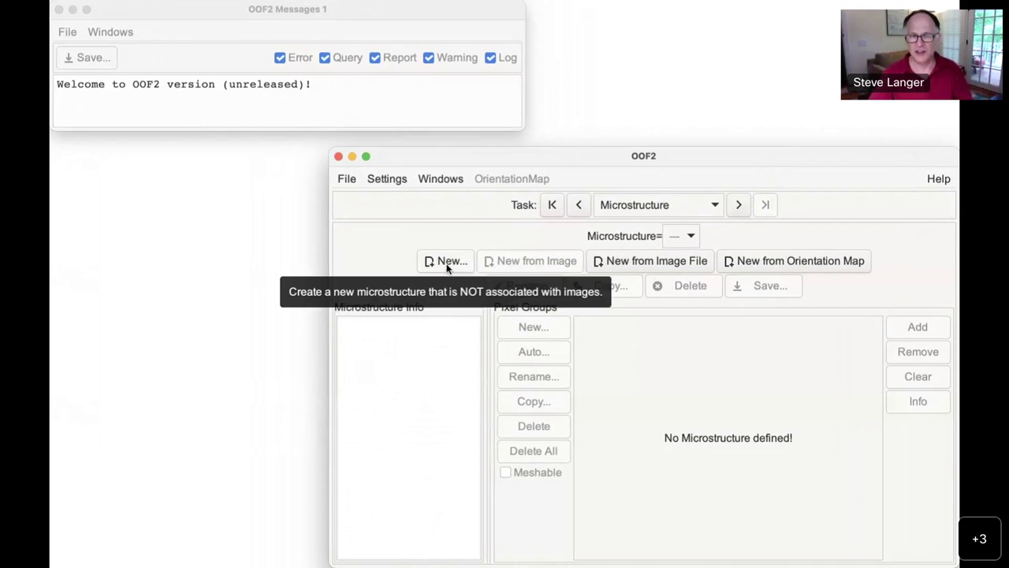
Begin creating a microstructure from an image file, choosing sample.jpg in the NANOHUB2022 directory as the source
{"action": "left_click", "coordinate": [657, 264]}
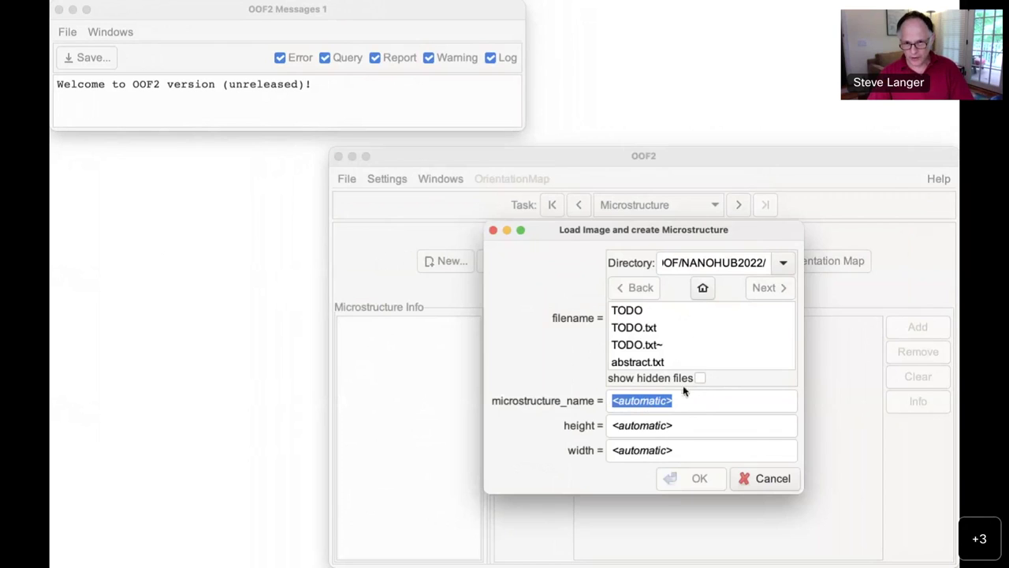
{"action": "scroll", "coordinate": [673, 330], "scroll_direction": "down", "scroll_amount": 3}
{"action": "scroll", "coordinate": [673, 334], "scroll_direction": "down", "scroll_amount": 10}
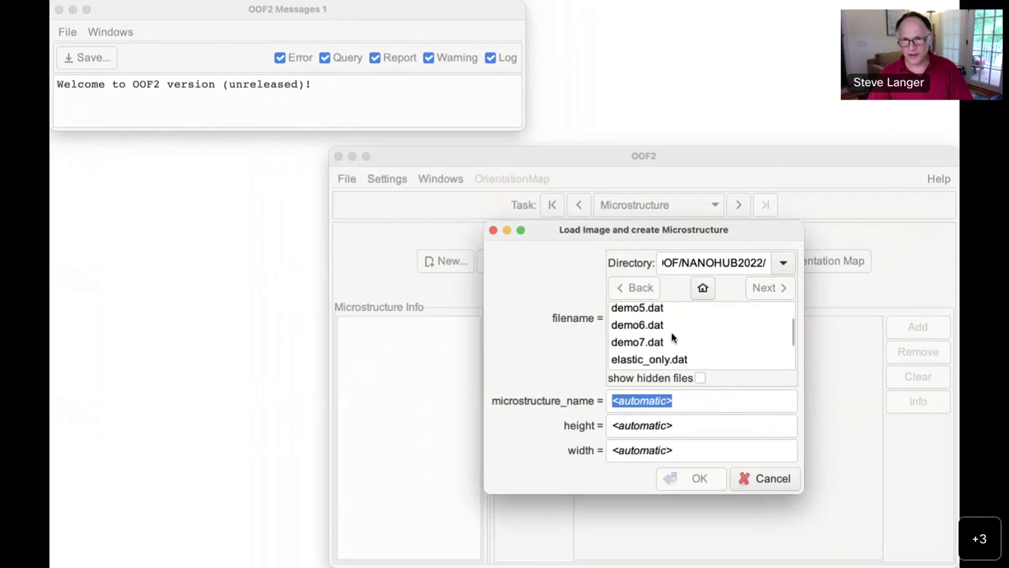
{"action": "scroll", "coordinate": [676, 324], "scroll_direction": "down", "scroll_amount": 1}
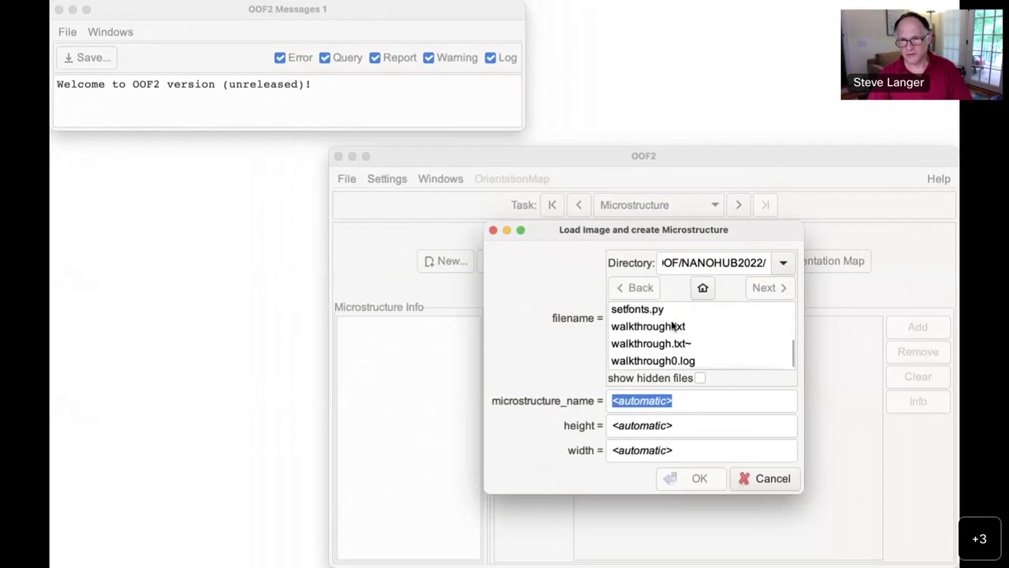
{"action": "scroll", "coordinate": [674, 335], "scroll_direction": "up", "scroll_amount": 4}
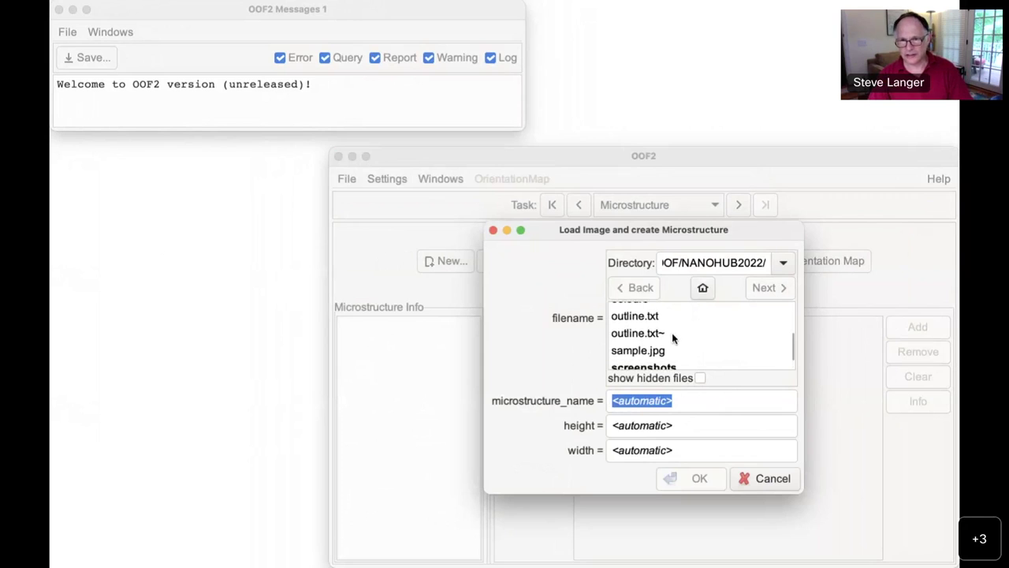
{"action": "left_click", "coordinate": [669, 349]}
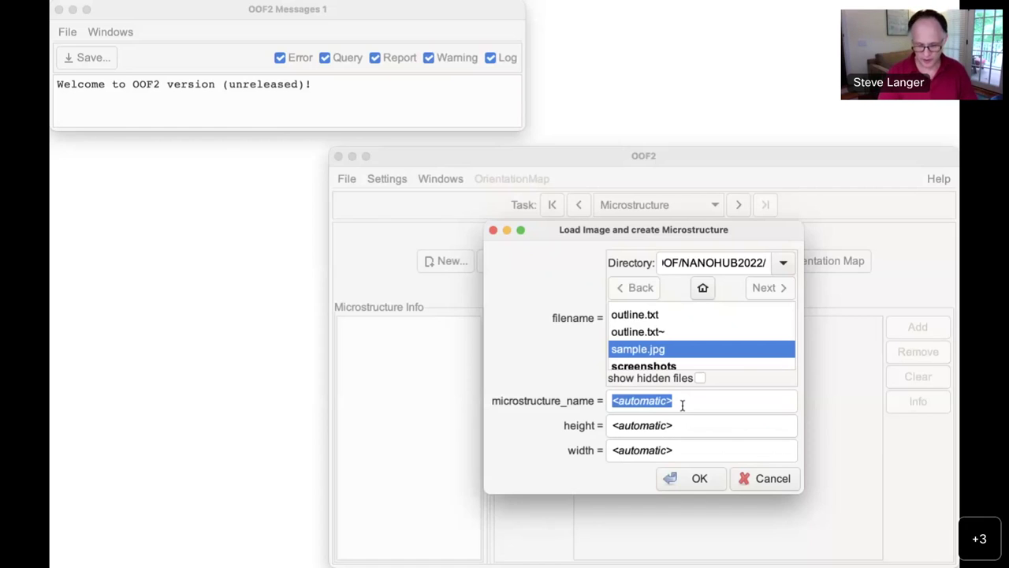
{"action": "type", "text": "de"}
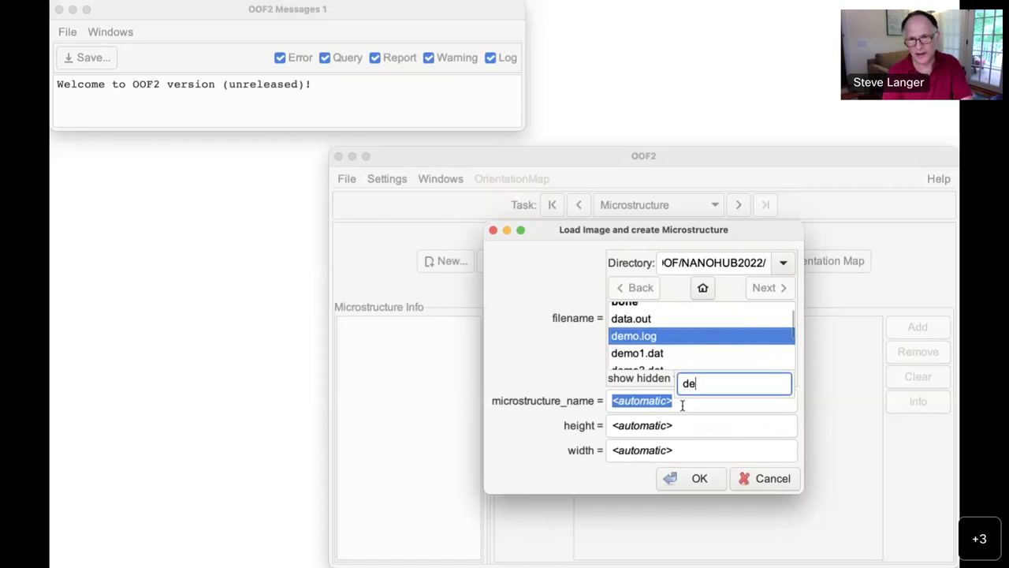
{"action": "key", "text": "BackSpace"}
{"action": "key", "text": "BackSpace"}
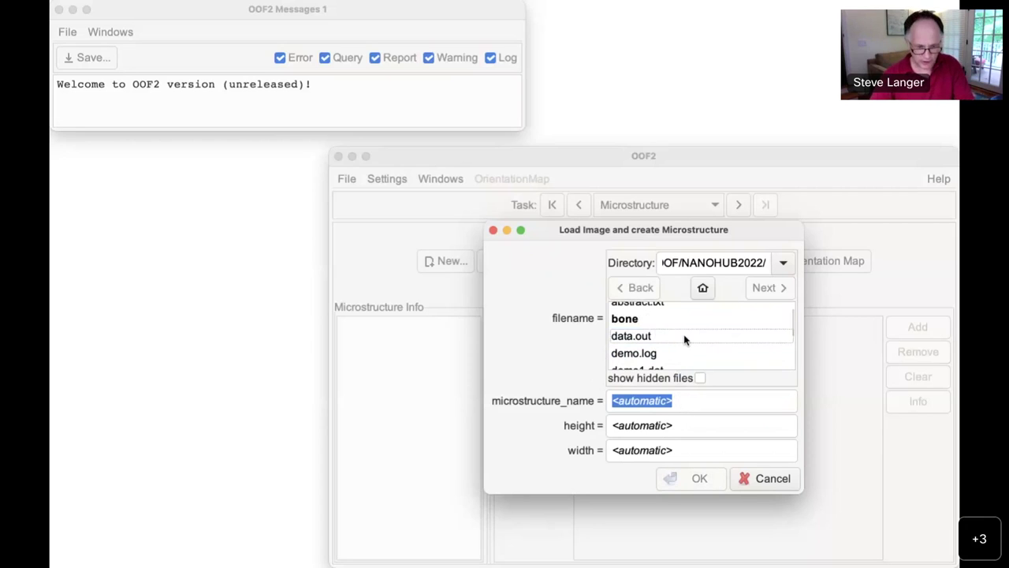
{"action": "type", "text": "sample.jpg"}
Name the microstructure "demo"
{"action": "left_click", "coordinate": [673, 402]}
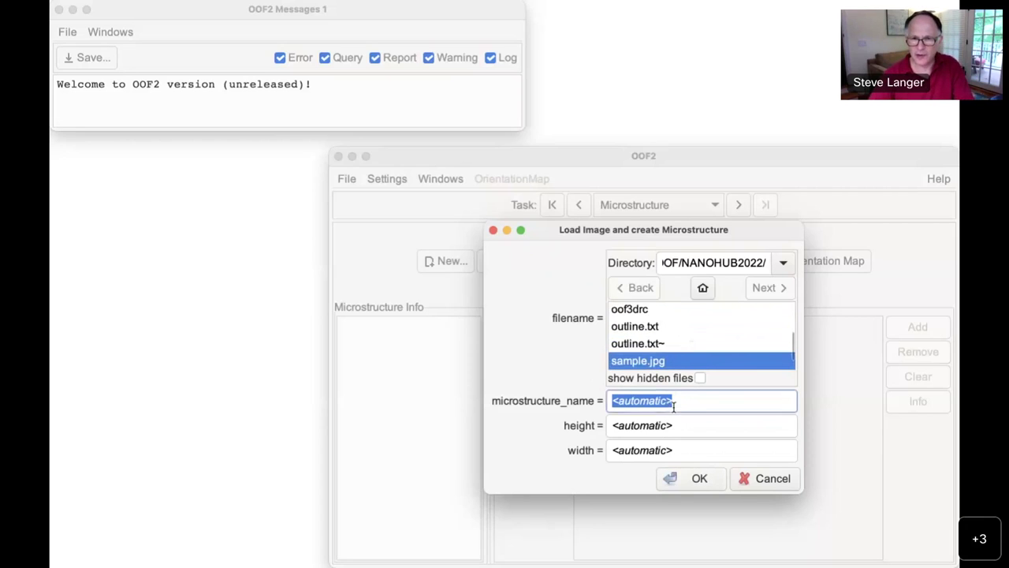
{"action": "left_click", "coordinate": [691, 403]}
{"action": "type", "text": "demo"}
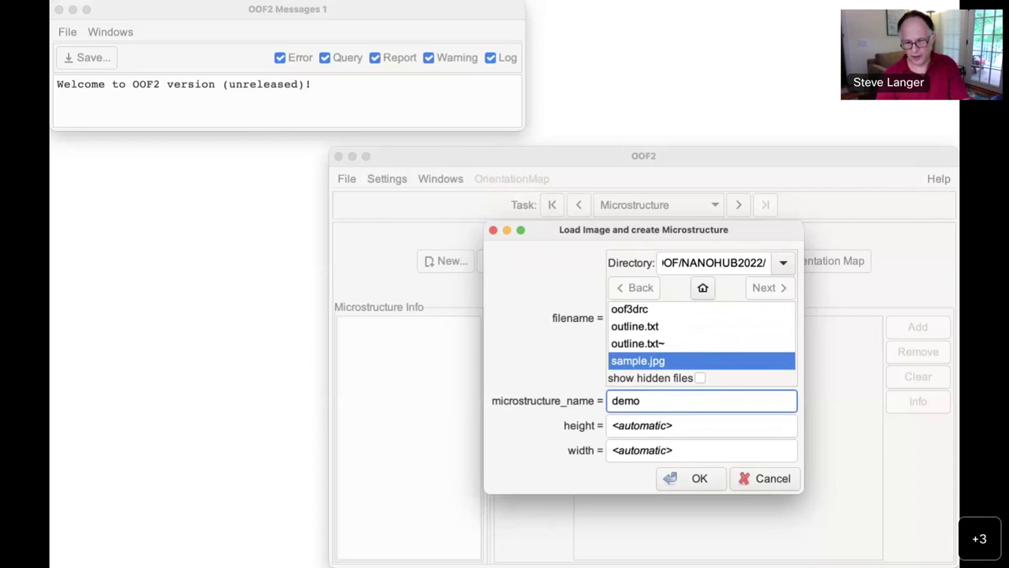
{"action": "key", "text": "BackSpace"}
{"action": "key", "text": "BackSpace"}
{"action": "key", "text": "BackSpace"}
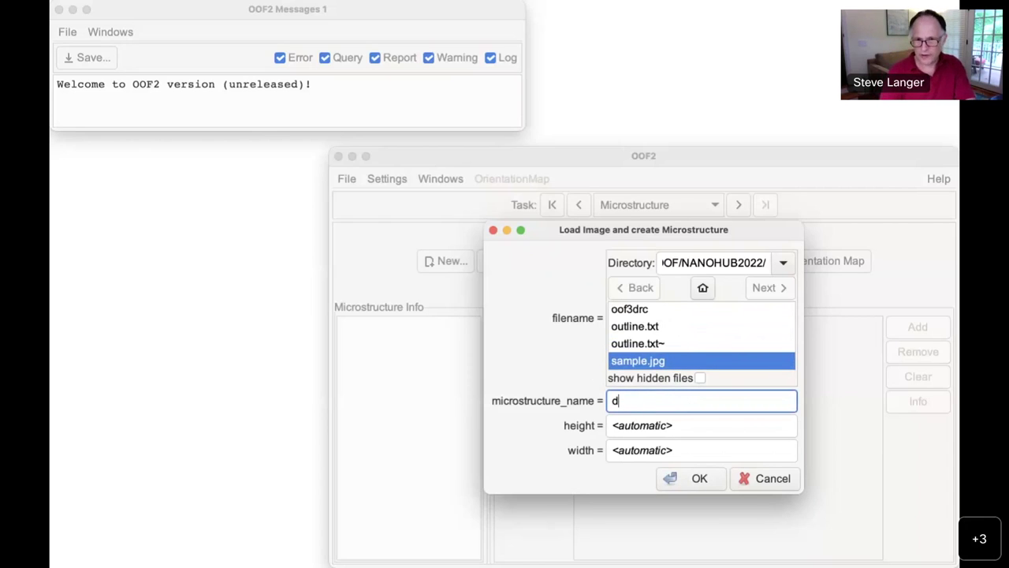
{"action": "key", "text": "BackSpace"}
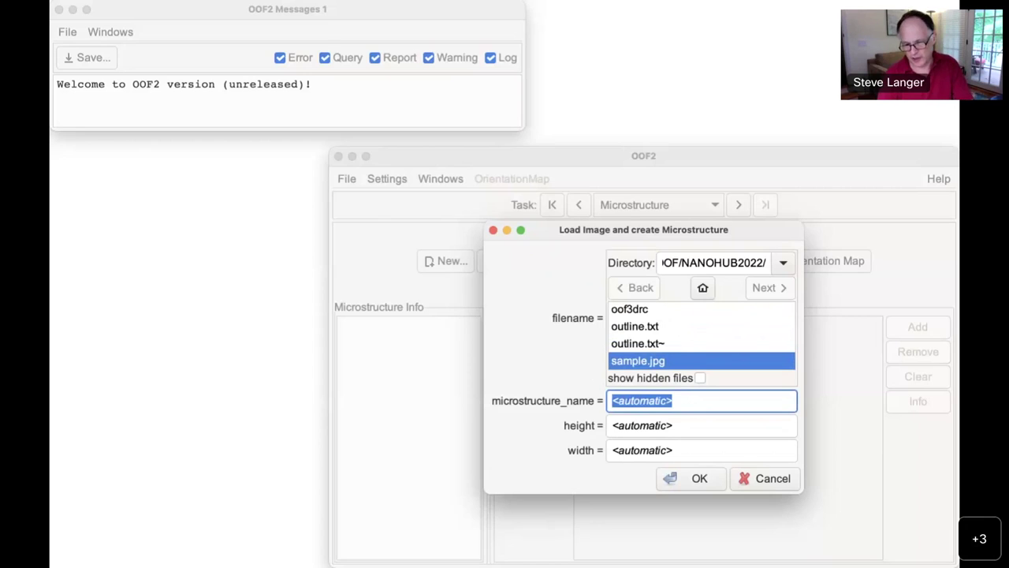
{"action": "type", "text": "demo"}
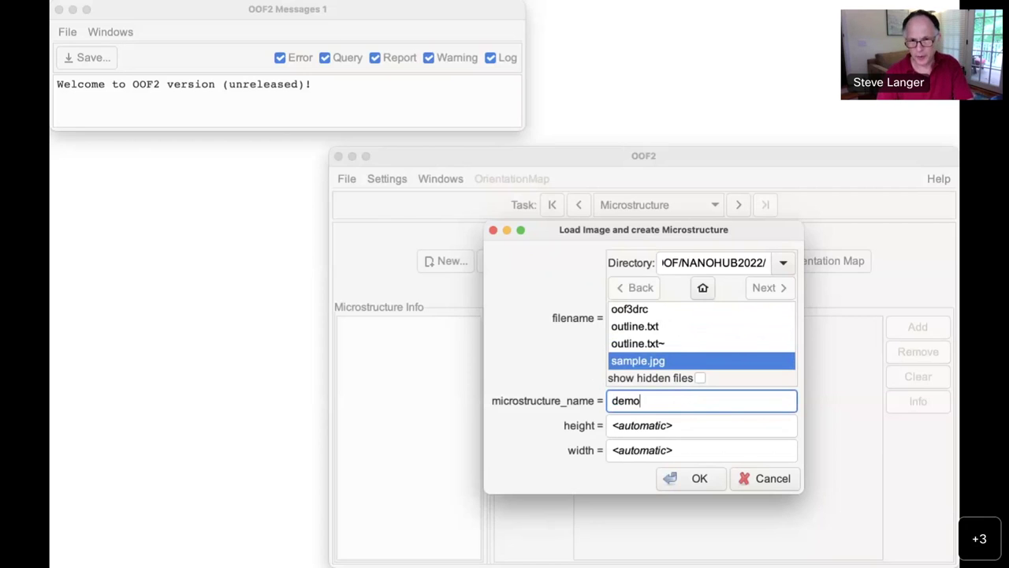
Set the microstructure's height to 1.0, leave its width on automatic, and create it from the image
{"action": "left_click", "coordinate": [672, 424]}
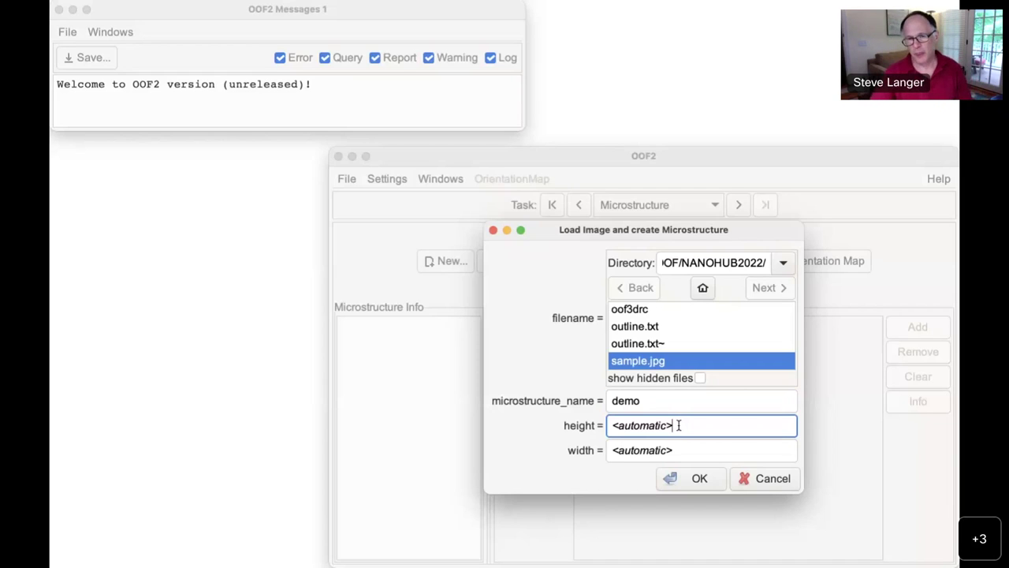
{"action": "type", "text": "1.0"}
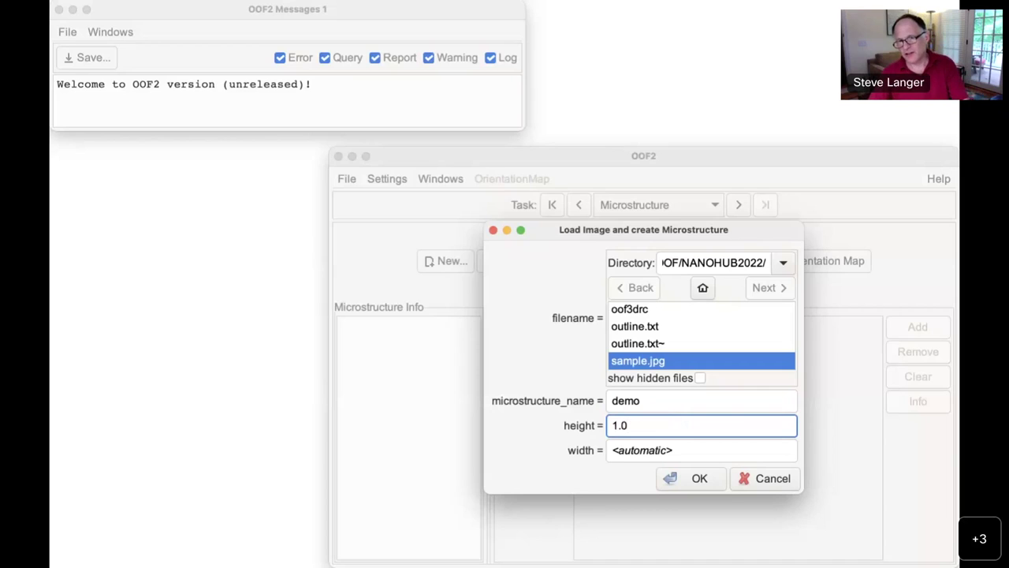
{"action": "left_click", "coordinate": [660, 451]}
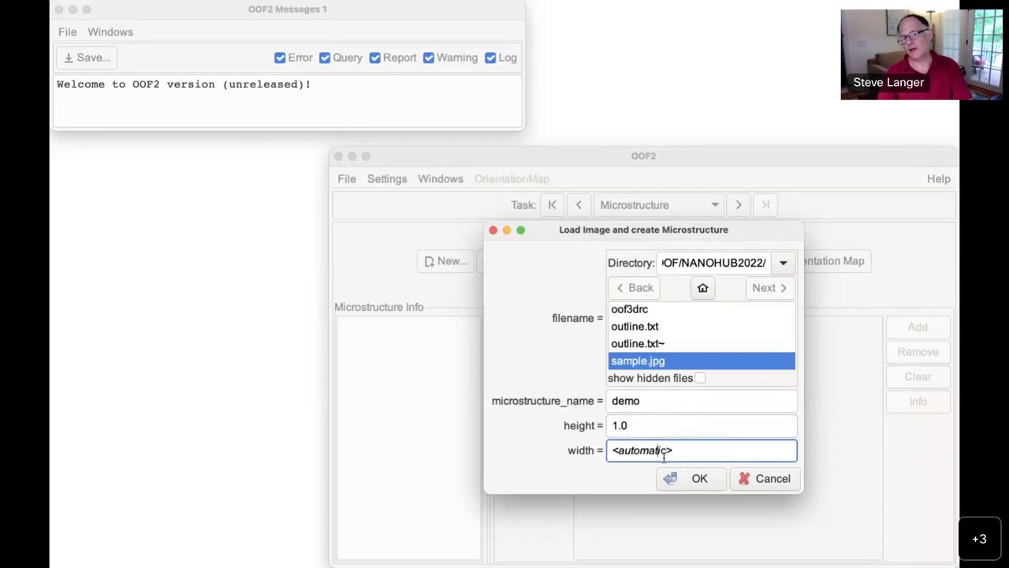
{"action": "left_click", "coordinate": [697, 478]}
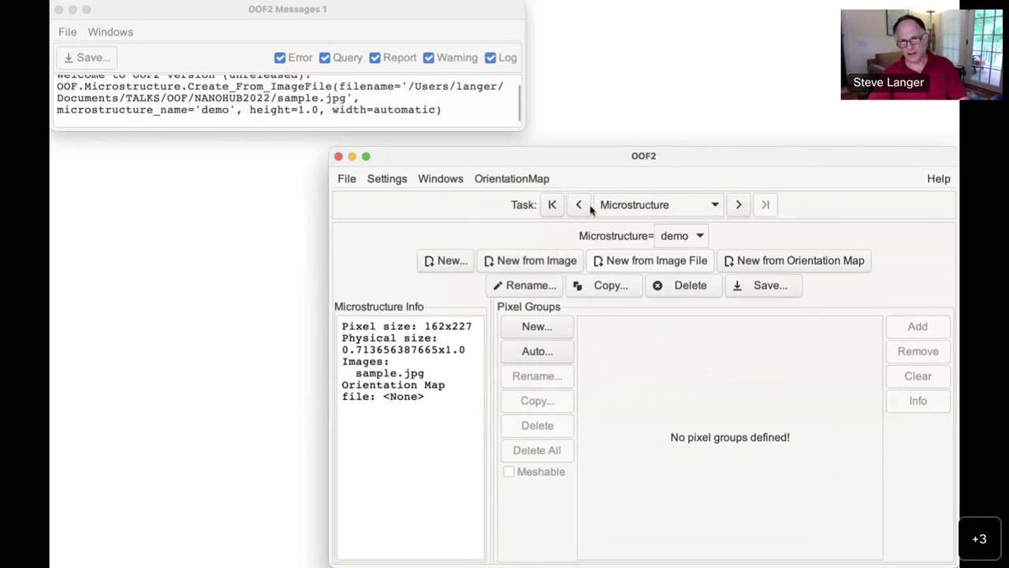
Examine the list of available microstructures and the demo microstructure's pixel size, physical size and image information
{"action": "left_click", "coordinate": [699, 237]}
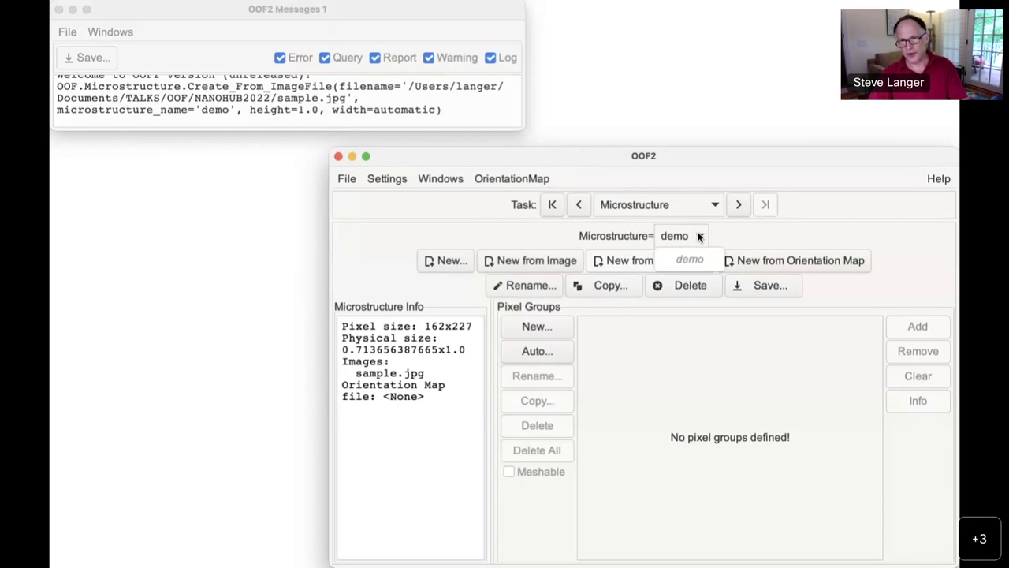
{"action": "left_click", "coordinate": [747, 234]}
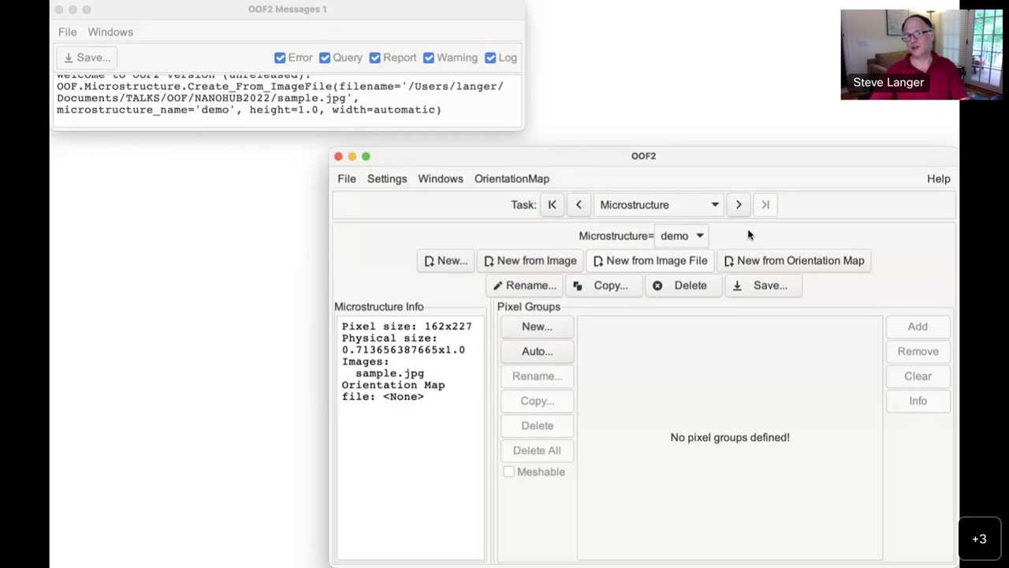
{"action": "left_click", "coordinate": [699, 236]}
{"action": "left_click", "coordinate": [749, 234]}
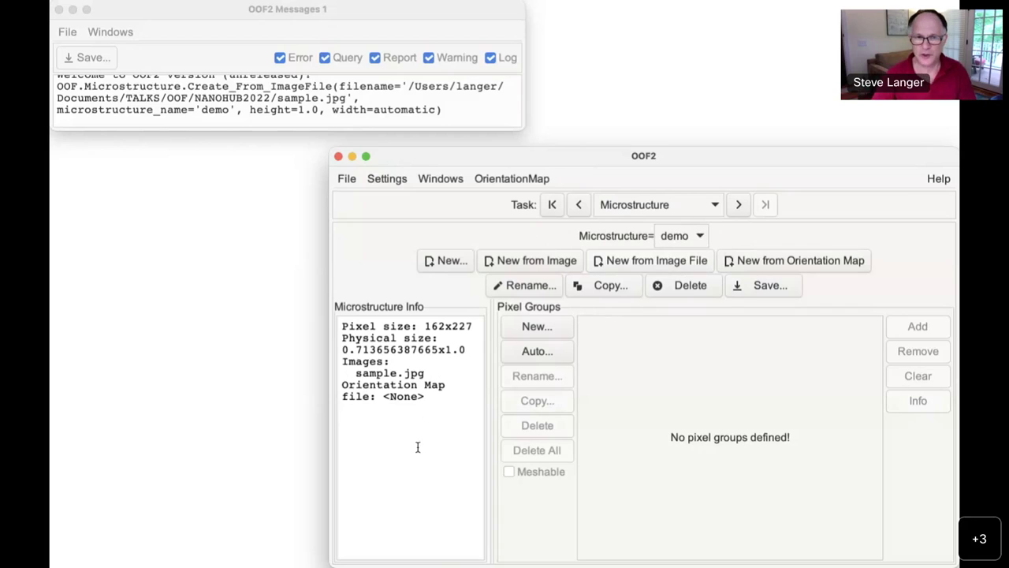
{"action": "left_click_drag", "start_coordinate": [342, 337], "coordinate": [447, 430]}
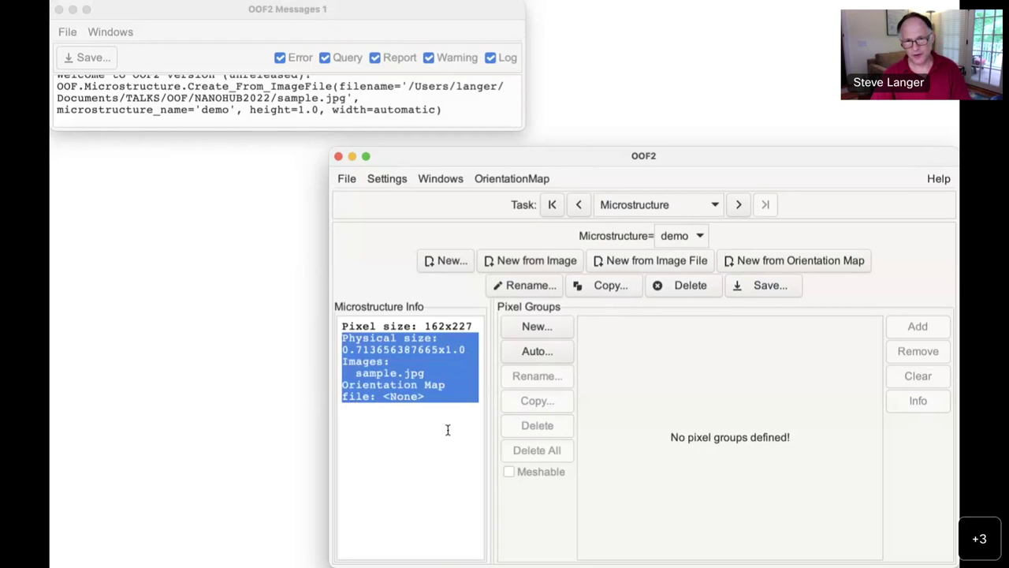
{"action": "left_click", "coordinate": [445, 412]}
{"action": "left_click_drag", "start_coordinate": [425, 326], "coordinate": [474, 326]}
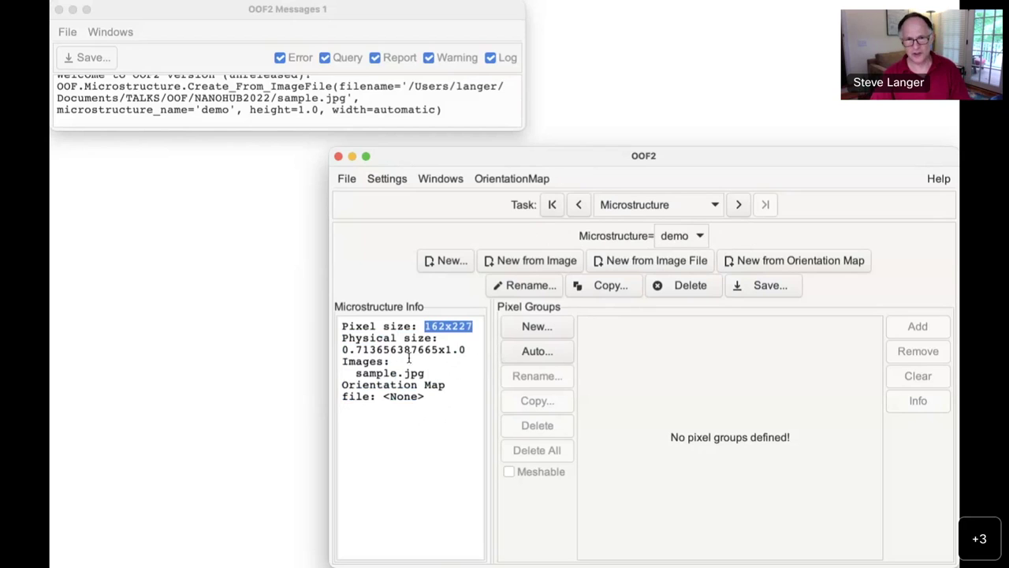
{"action": "left_click_drag", "start_coordinate": [446, 350], "coordinate": [467, 351]}
{"action": "left_click", "coordinate": [424, 455]}
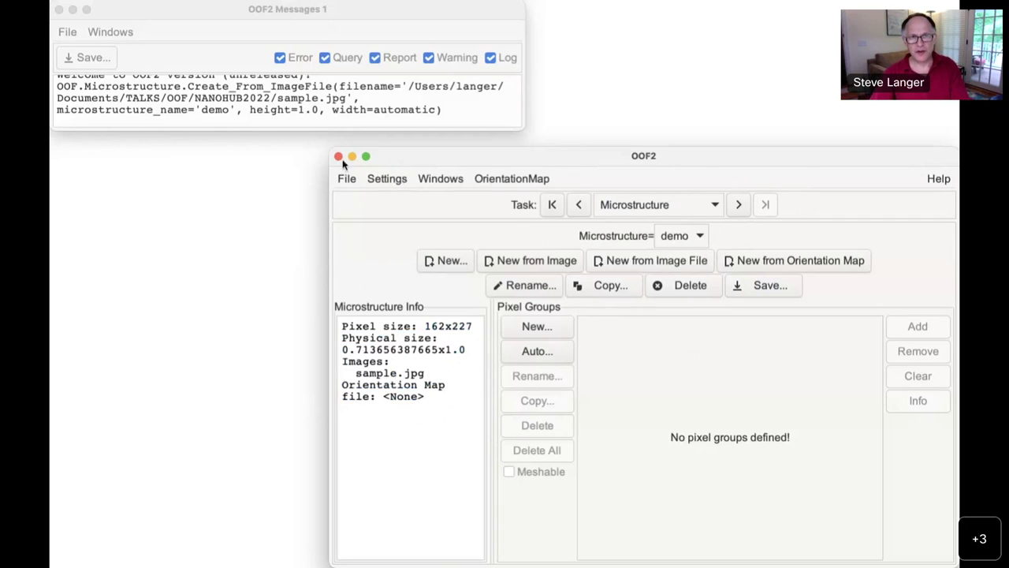
Open a new graphics window and move it so that it partly overlaps the main OOF2 window
{"action": "left_click", "coordinate": [434, 181]}
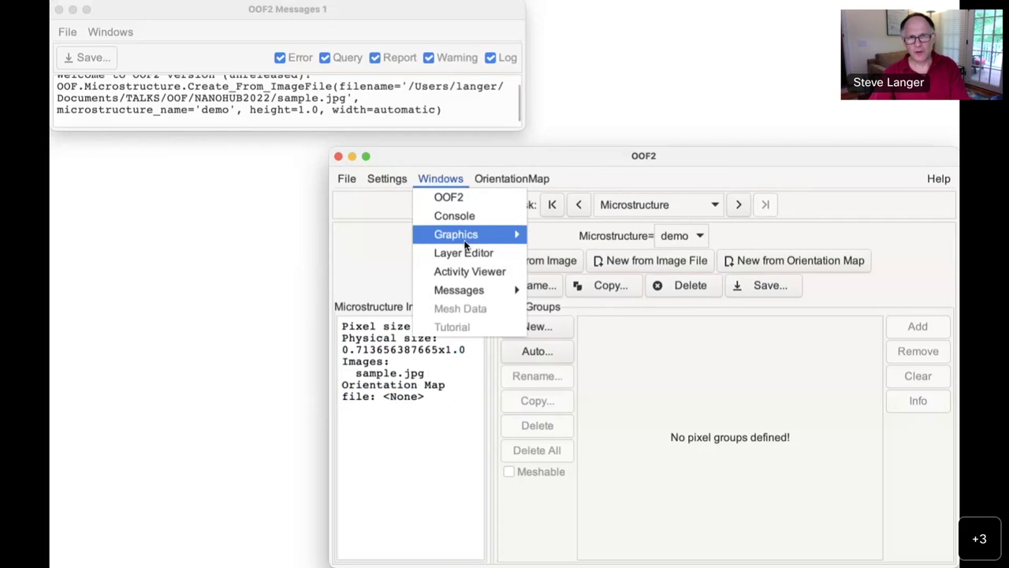
{"action": "left_click", "coordinate": [586, 237]}
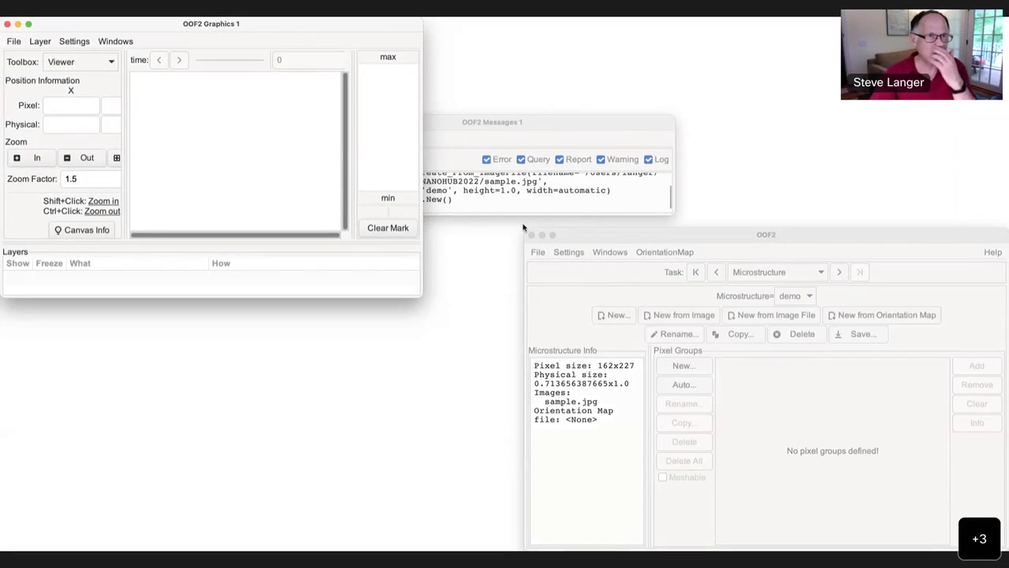
{"action": "left_click_drag", "start_coordinate": [308, 27], "coordinate": [823, 266]}
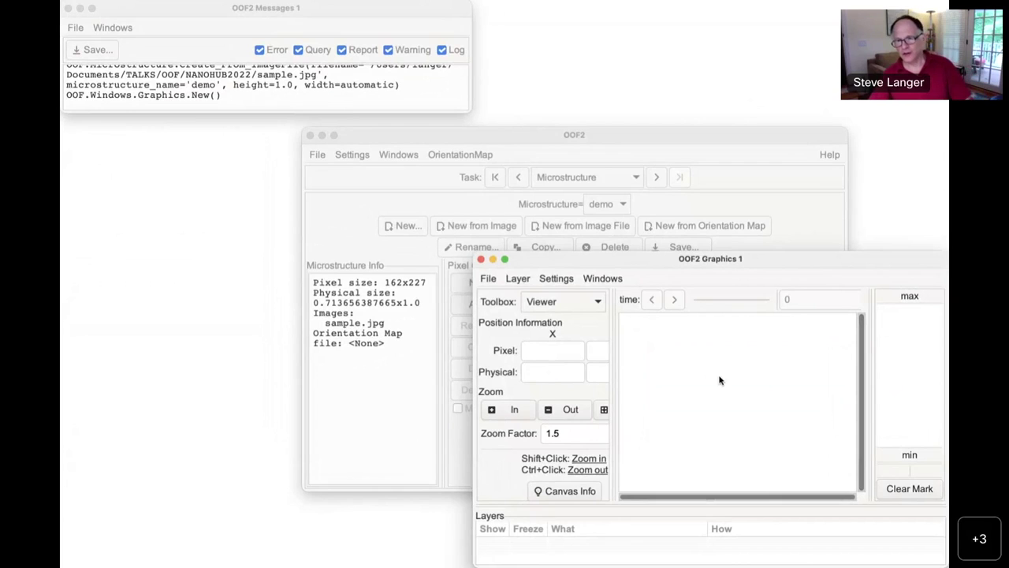
Switch to the presentation to read the slide on the empty graphics window and New Layer Policy, and return to OOF2
{"action": "left_click", "coordinate": [122, 357]}
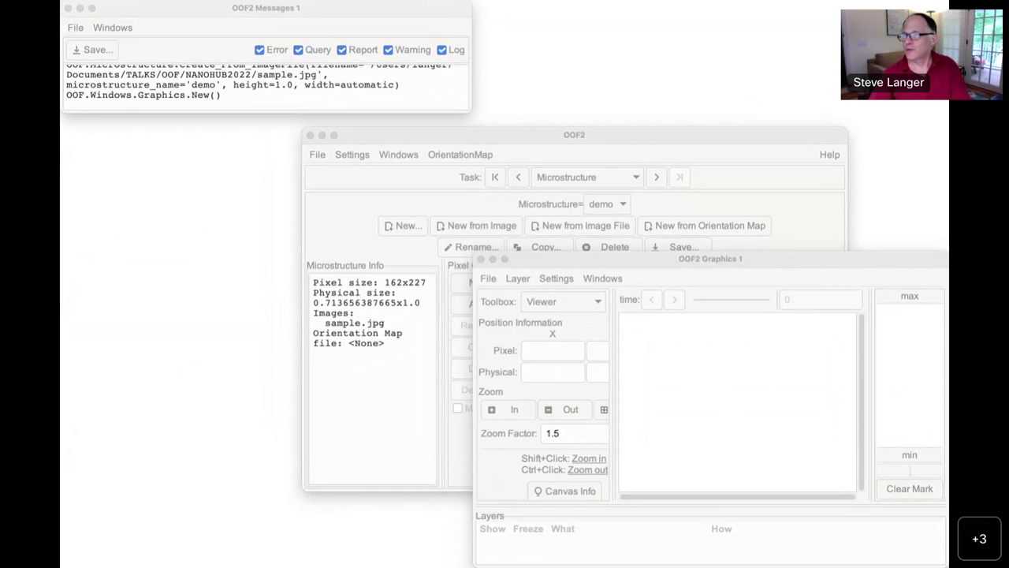
{"action": "key", "text": "super+Tab"}
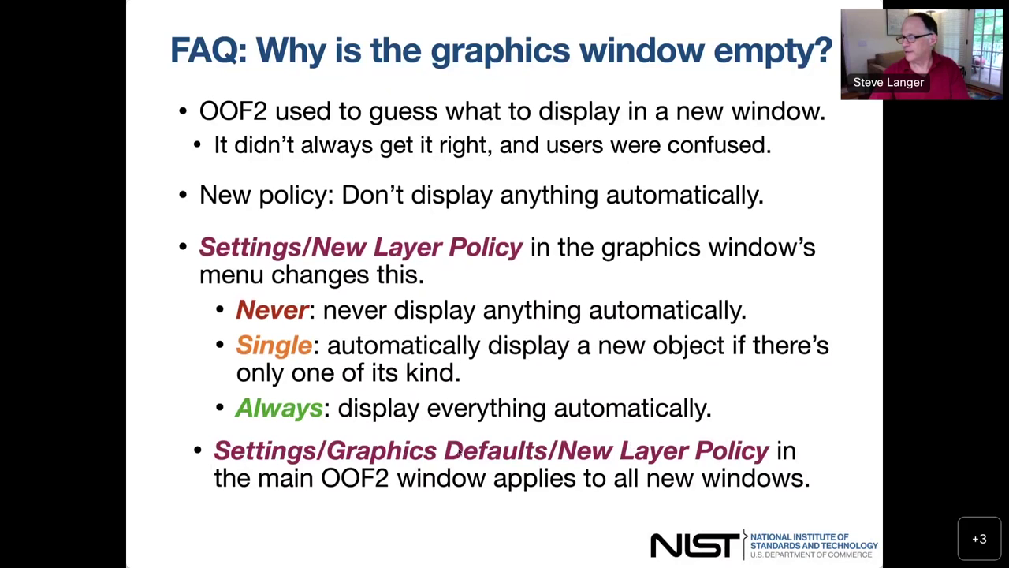
{"action": "key", "text": "super+Tab"}
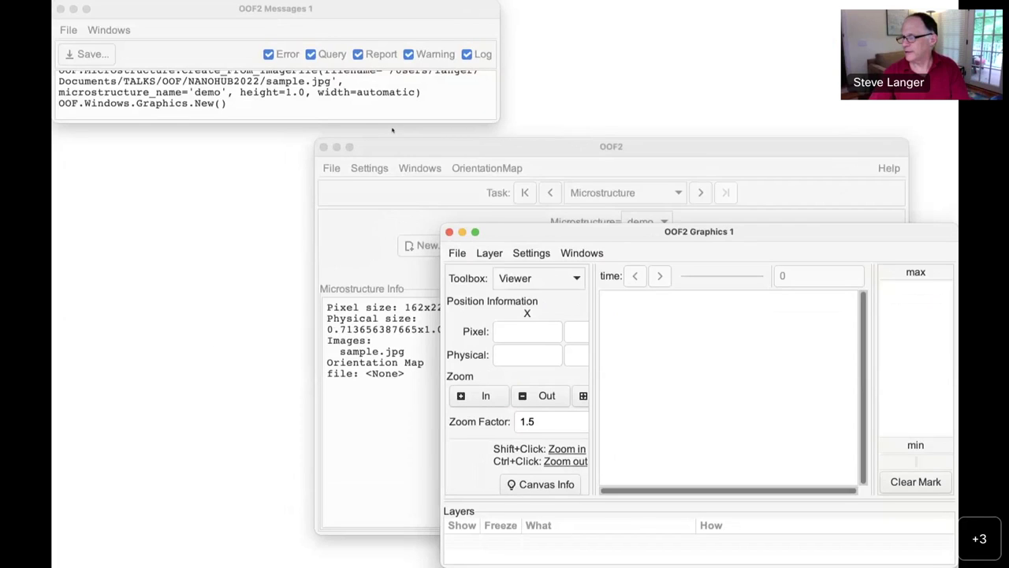
Set the graphics window's New Layer Policy to Single
{"action": "left_click", "coordinate": [506, 271]}
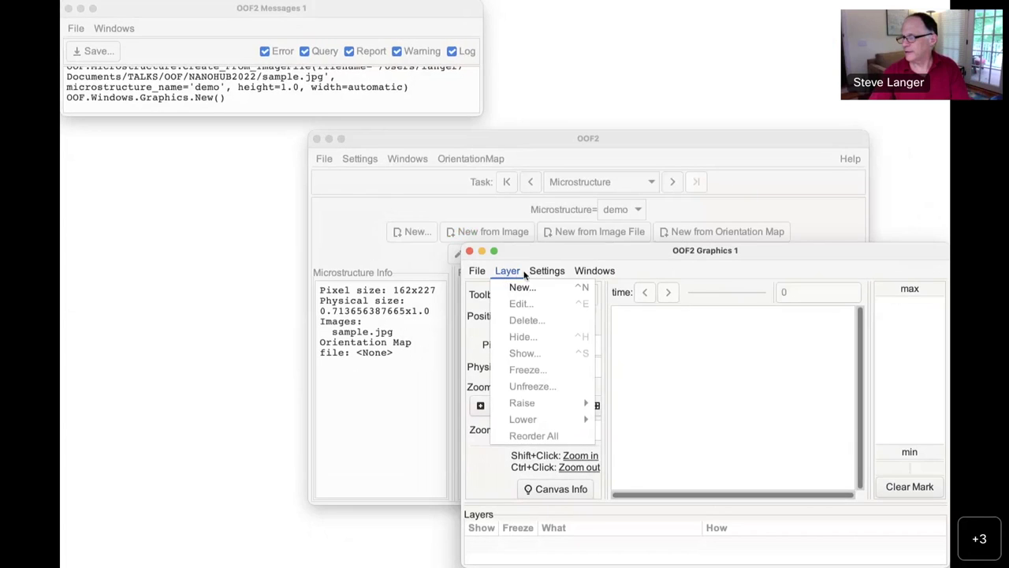
{"action": "left_click", "coordinate": [546, 270]}
{"action": "left_click", "coordinate": [556, 301]}
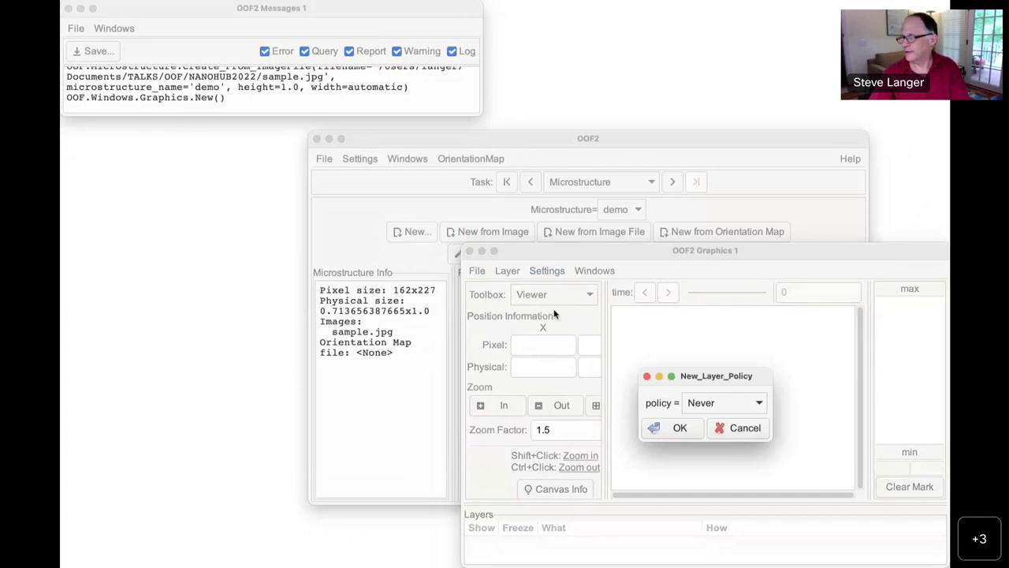
{"action": "left_click", "coordinate": [719, 411]}
{"action": "left_click", "coordinate": [720, 443]}
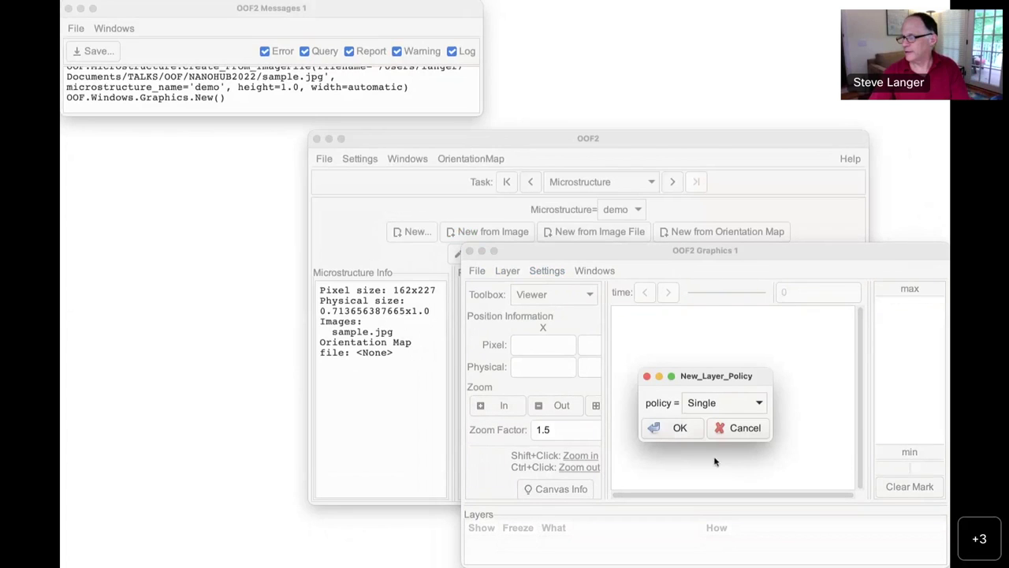
{"action": "left_click", "coordinate": [680, 428]}
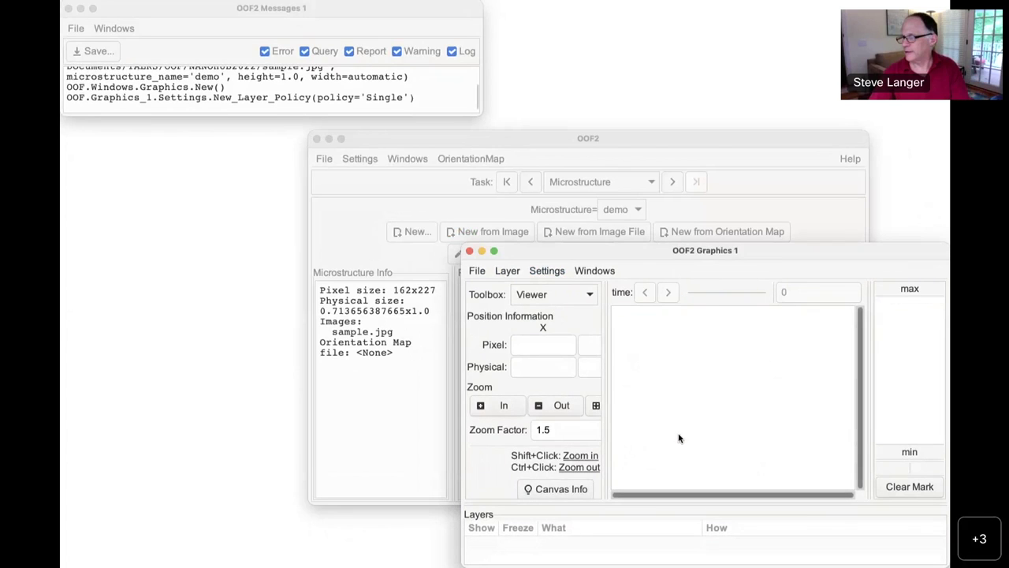
Add a graphics layer of category Image showing sample.jpg from the demo microstructure as a Bitmap
{"action": "left_click", "coordinate": [507, 272]}
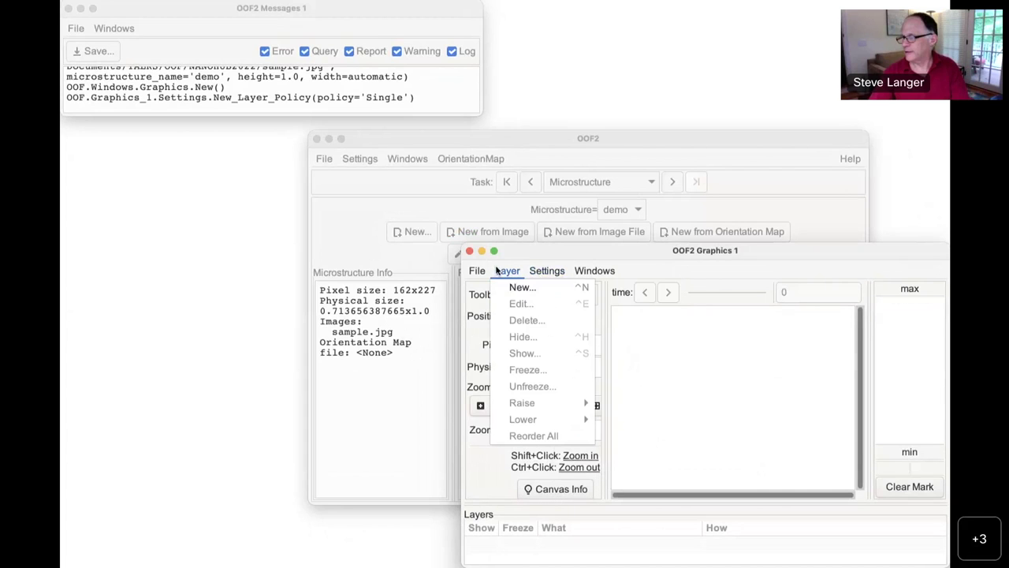
{"action": "left_click", "coordinate": [521, 288]}
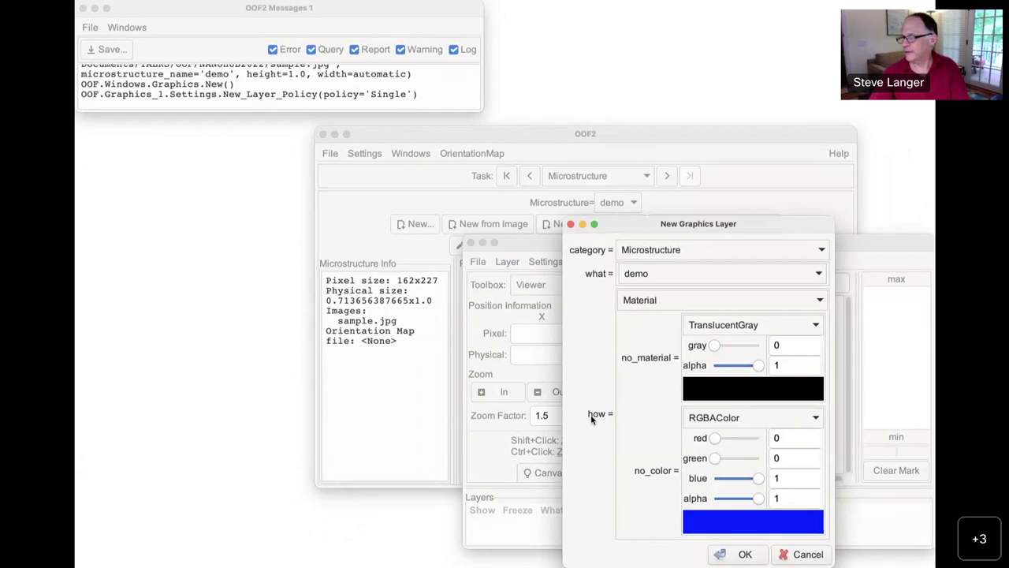
{"action": "left_click", "coordinate": [656, 249]}
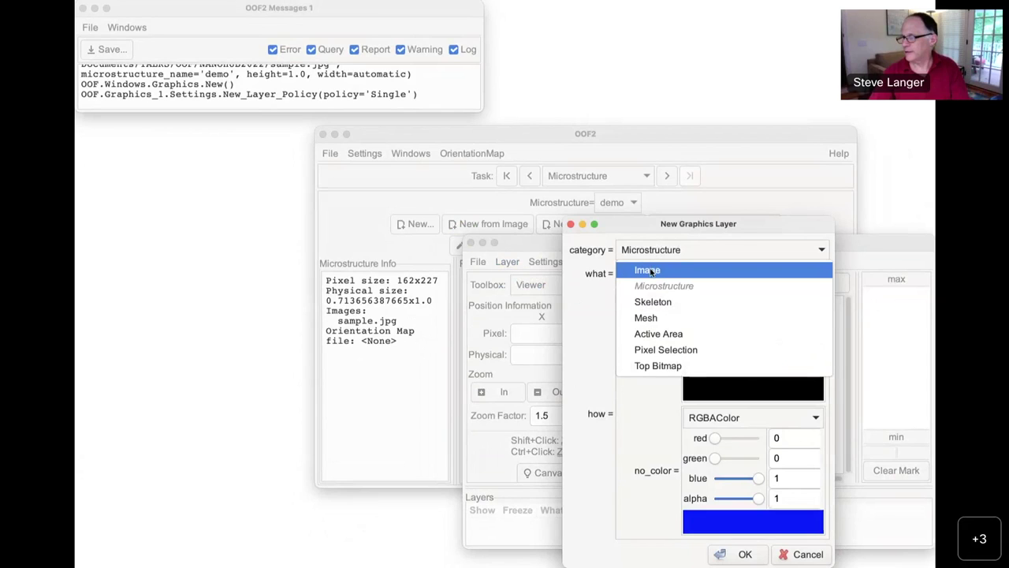
{"action": "left_click", "coordinate": [650, 270]}
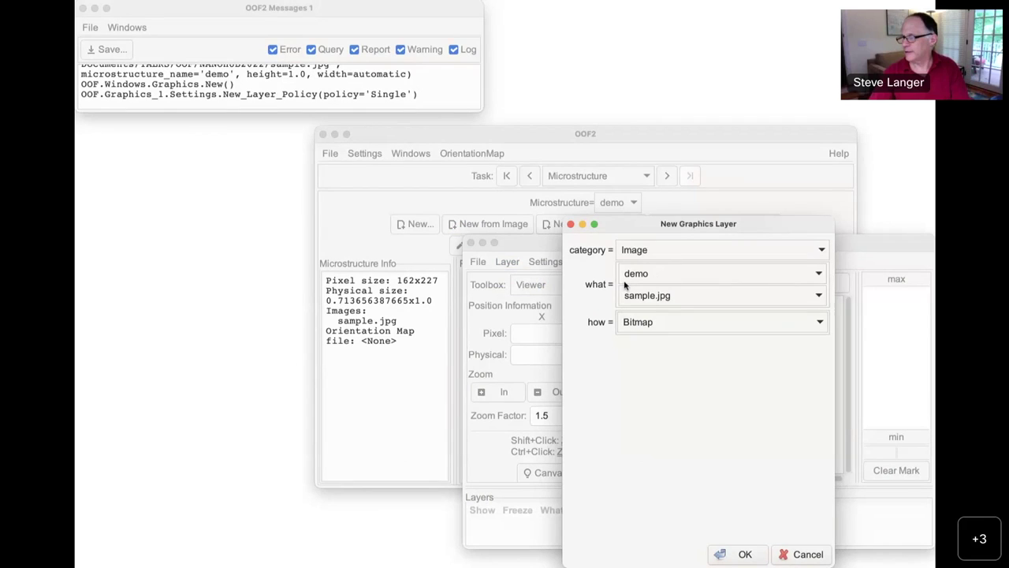
{"action": "left_click", "coordinate": [665, 275]}
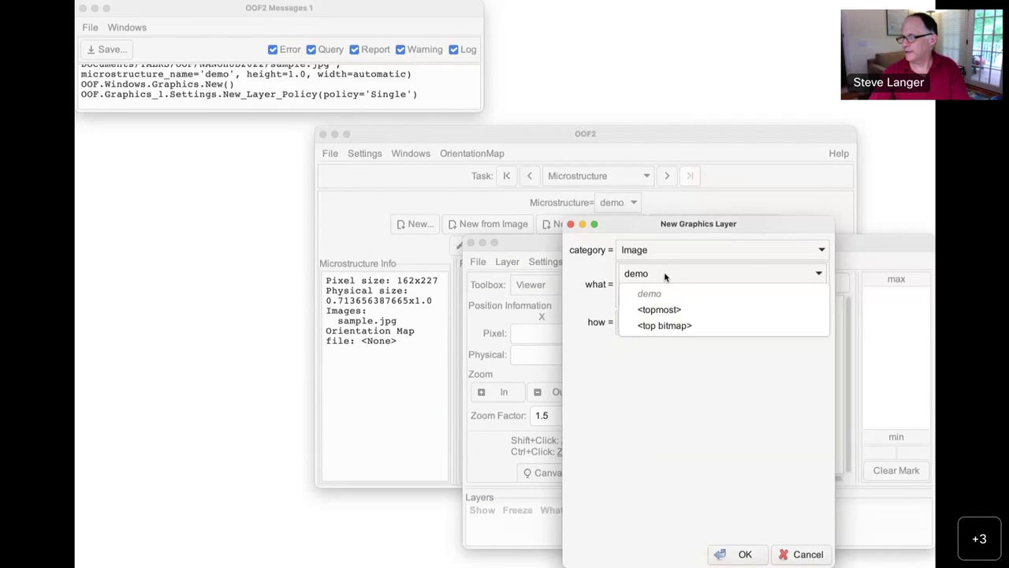
{"action": "left_click", "coordinate": [682, 270]}
{"action": "left_click", "coordinate": [664, 296]}
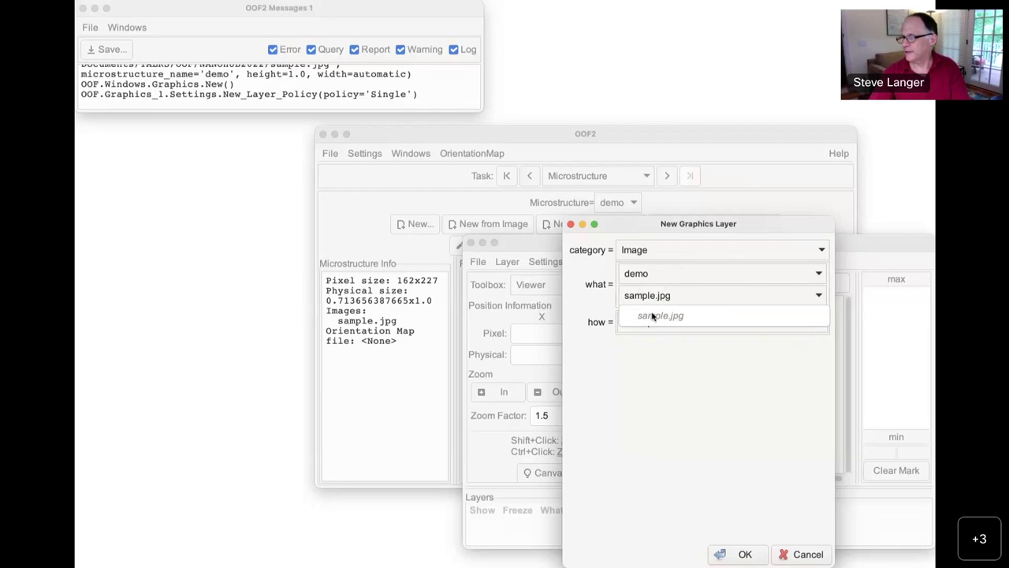
{"action": "left_click", "coordinate": [658, 299]}
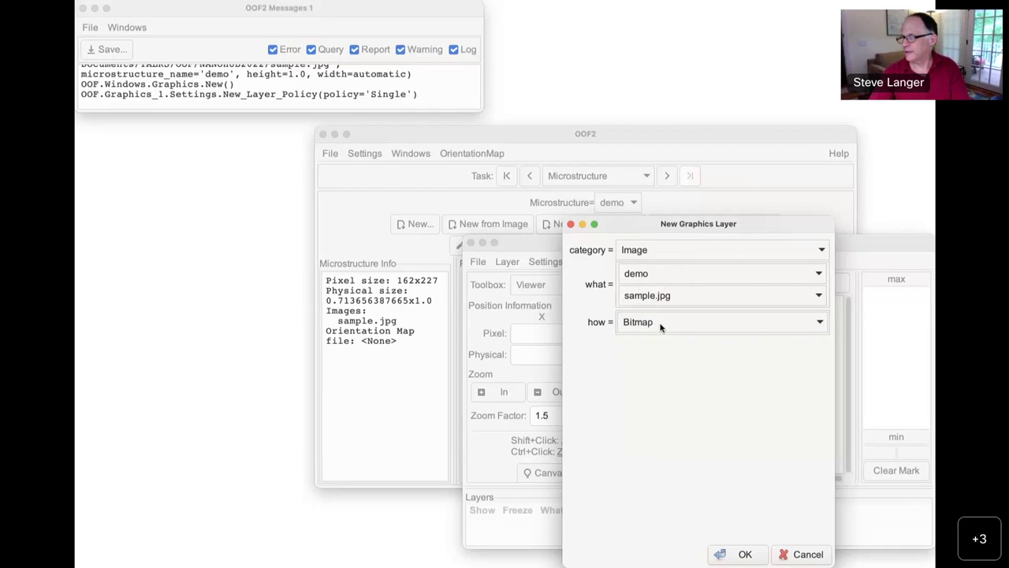
{"action": "left_click", "coordinate": [639, 321]}
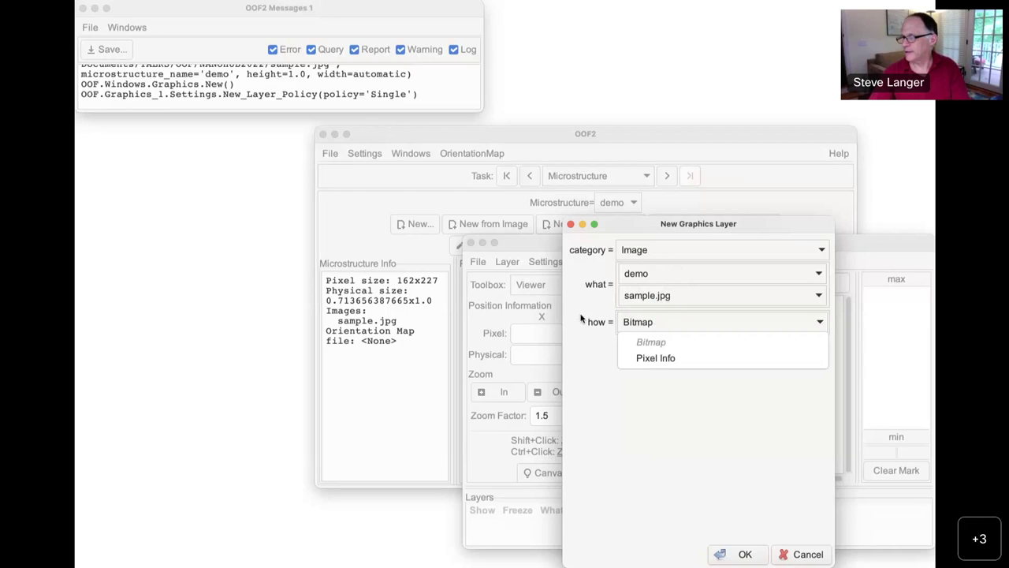
{"action": "left_click", "coordinate": [656, 318]}
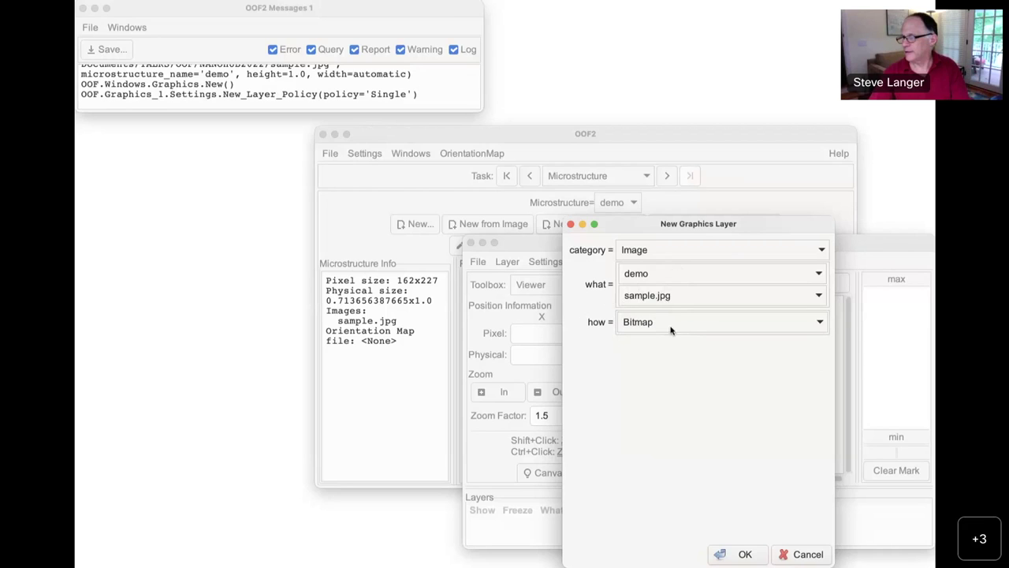
{"action": "left_click", "coordinate": [745, 553]}
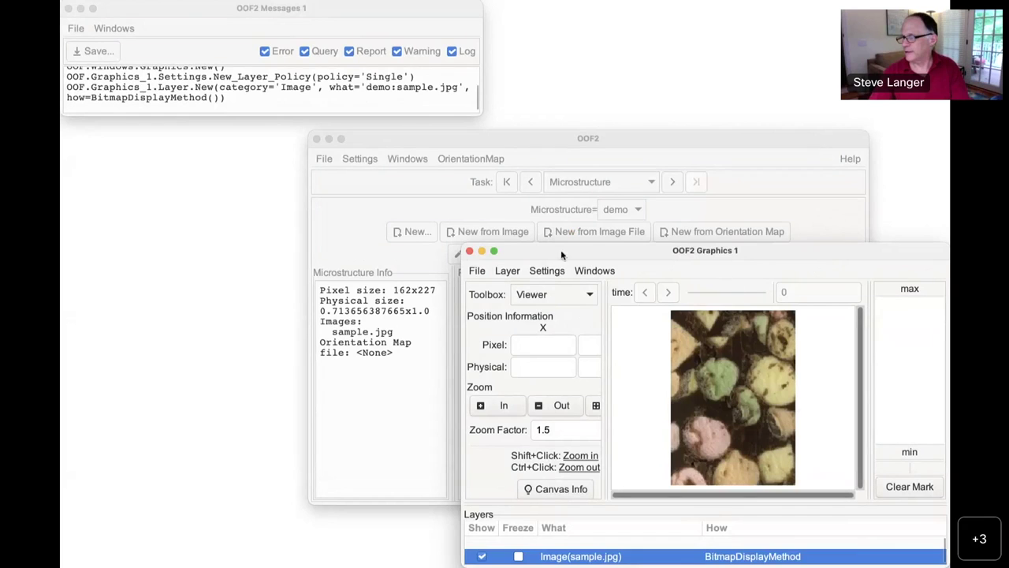
Move the graphics window higher on the screen and zoom the image to fill its canvas
{"action": "left_click_drag", "start_coordinate": [551, 247], "coordinate": [568, 85]}
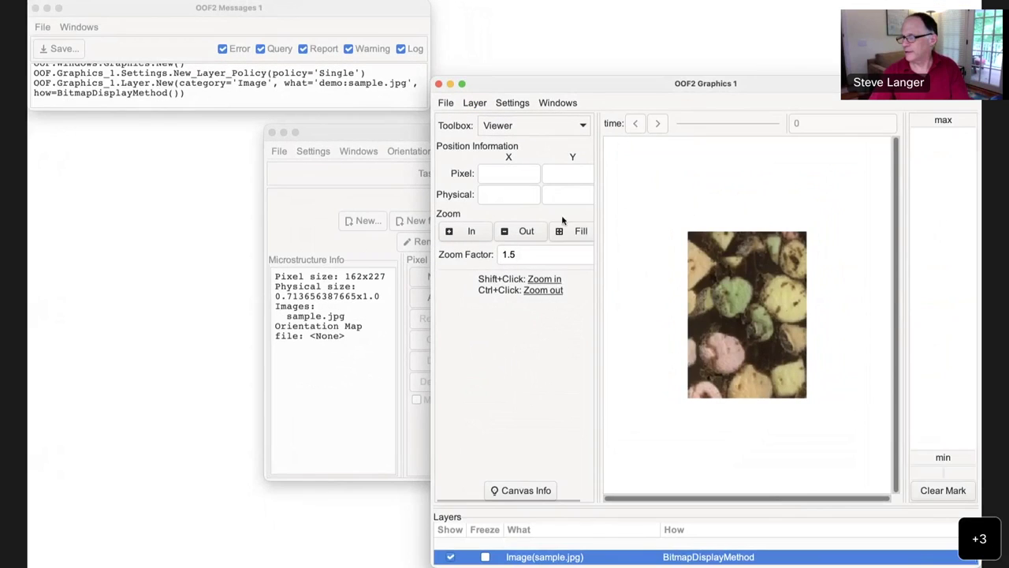
{"action": "left_click", "coordinate": [578, 231]}
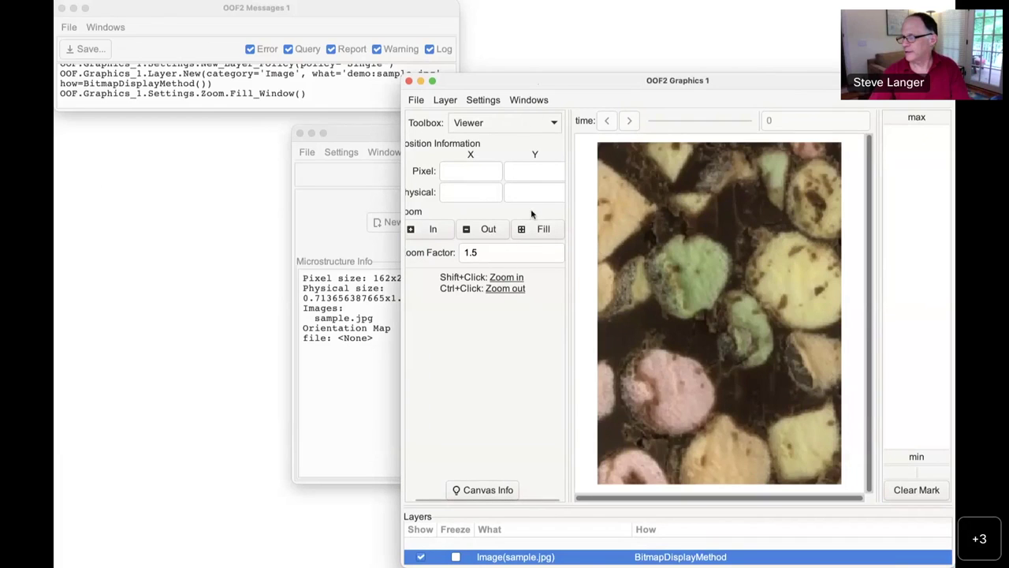
Magnify the middle of the image until individual pixels can be examined, and fit the whole image in the canvas again
{"action": "left_click", "coordinate": [435, 231]}
{"action": "left_click", "coordinate": [438, 230]}
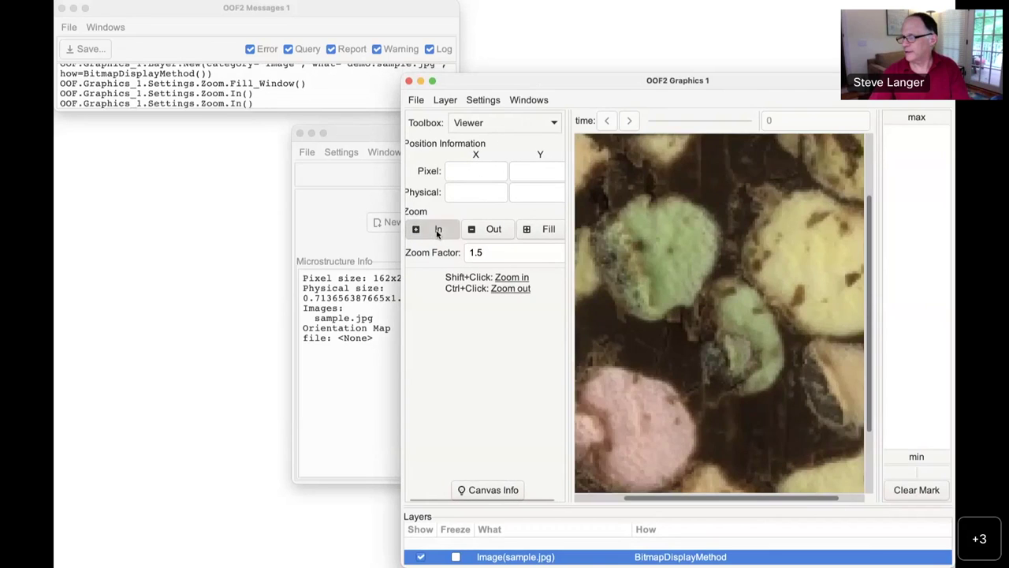
{"action": "left_click", "coordinate": [435, 230]}
{"action": "left_click", "coordinate": [434, 230]}
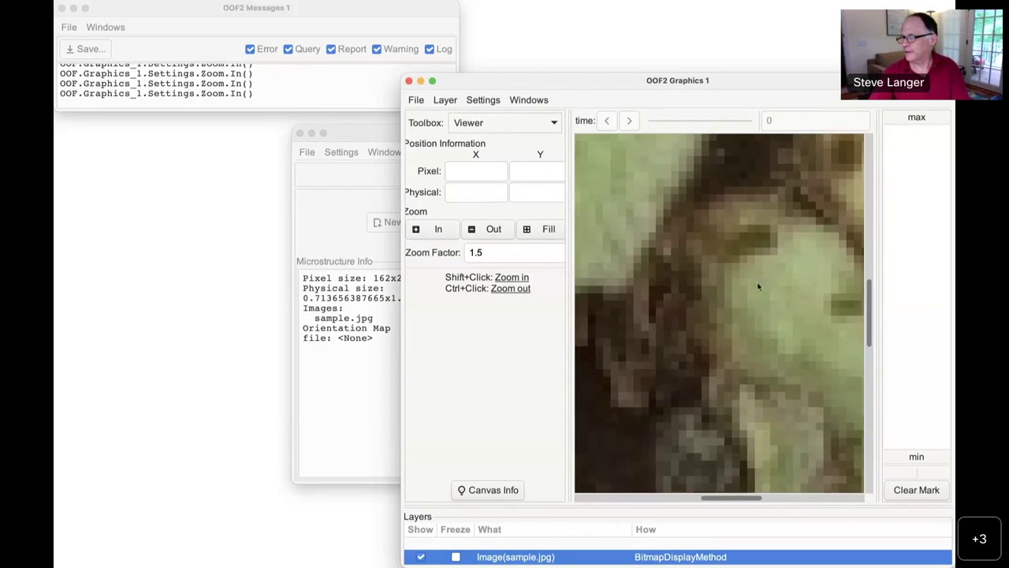
{"action": "left_click", "coordinate": [533, 229]}
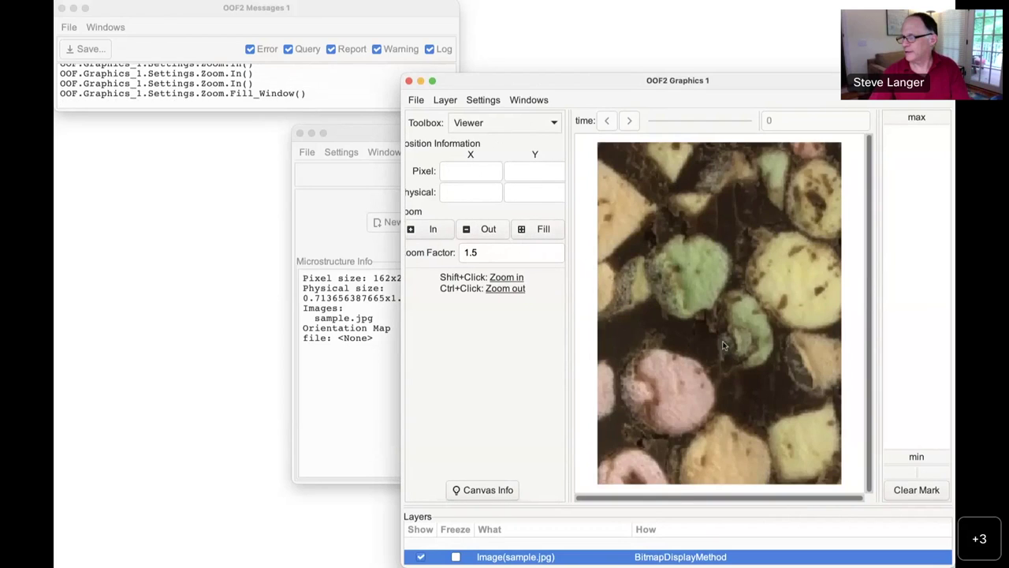
Zoom in around a point inside the pink particle, near its edge with the dark background, to examine its pixels
{"action": "left_click", "coordinate": [686, 401], "text": "shift"}
{"action": "left_click", "coordinate": [685, 400], "text": "shift"}
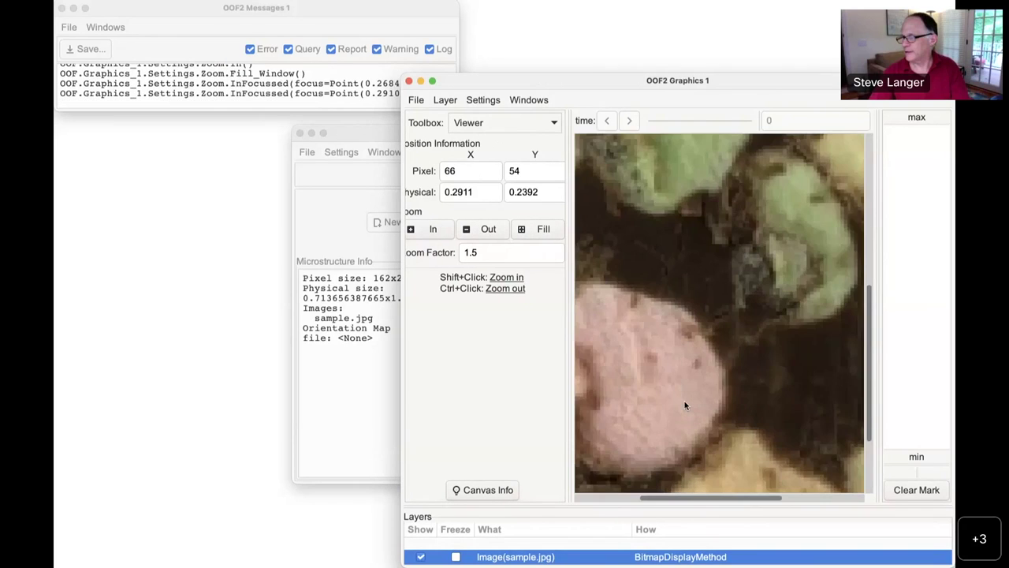
{"action": "left_click", "coordinate": [684, 400], "text": "shift"}
{"action": "left_click", "coordinate": [684, 402], "text": "shift"}
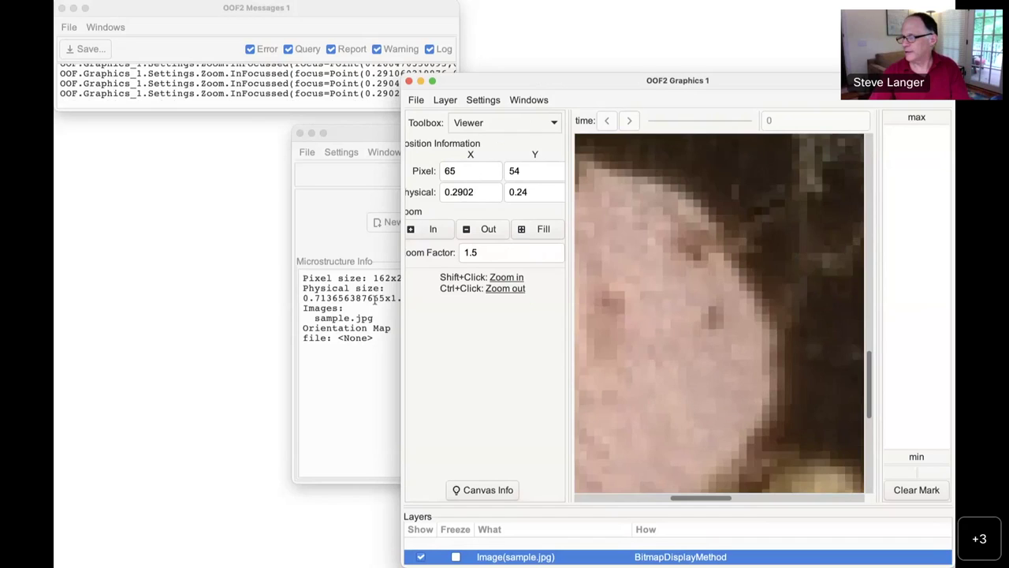
Switch to the Pixel Selection toolbox and use the Point method to select single pixels beside the small dark spot in the pink particle
{"action": "left_click", "coordinate": [507, 124]}
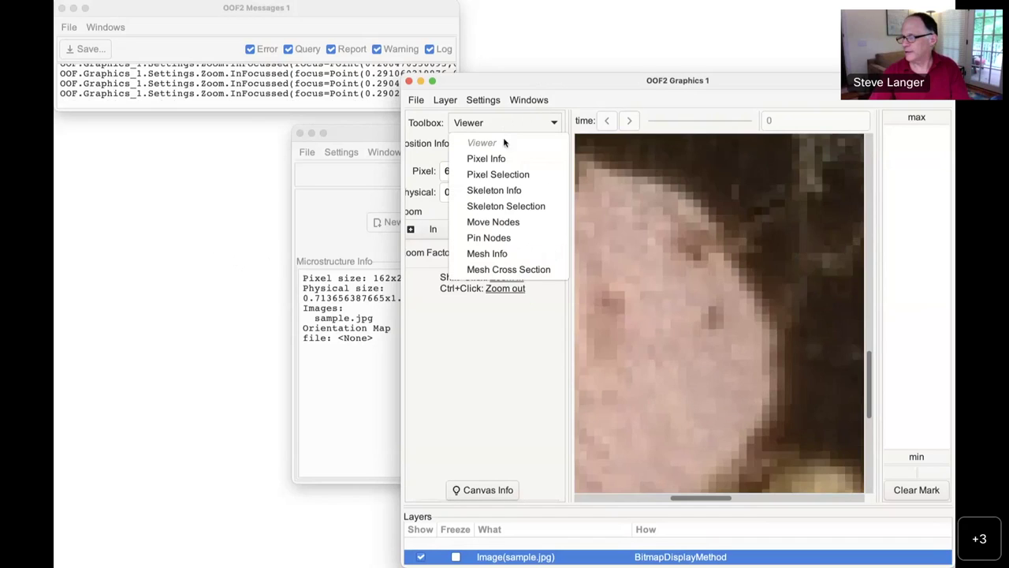
{"action": "left_click", "coordinate": [526, 174]}
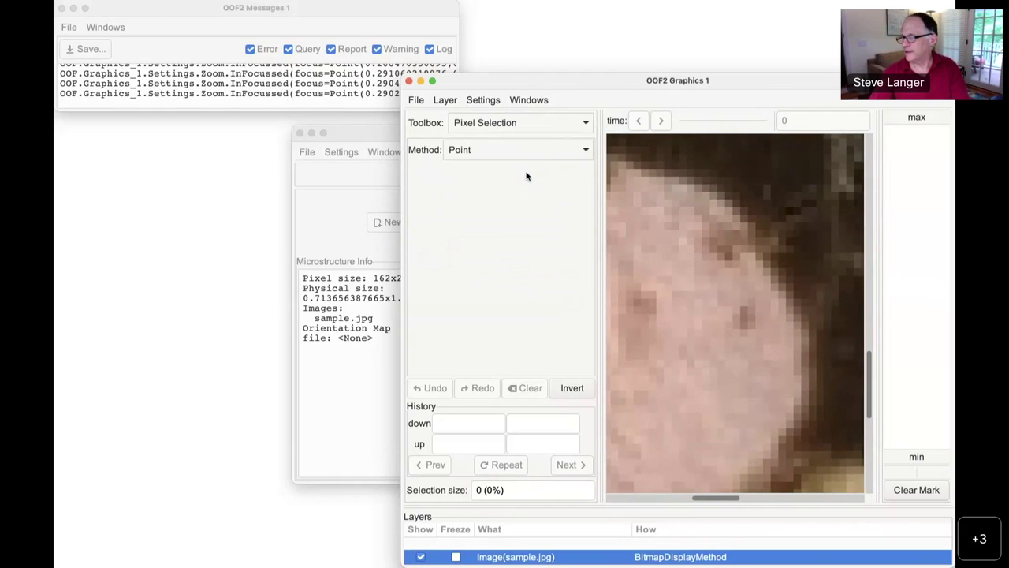
{"action": "left_click", "coordinate": [494, 153]}
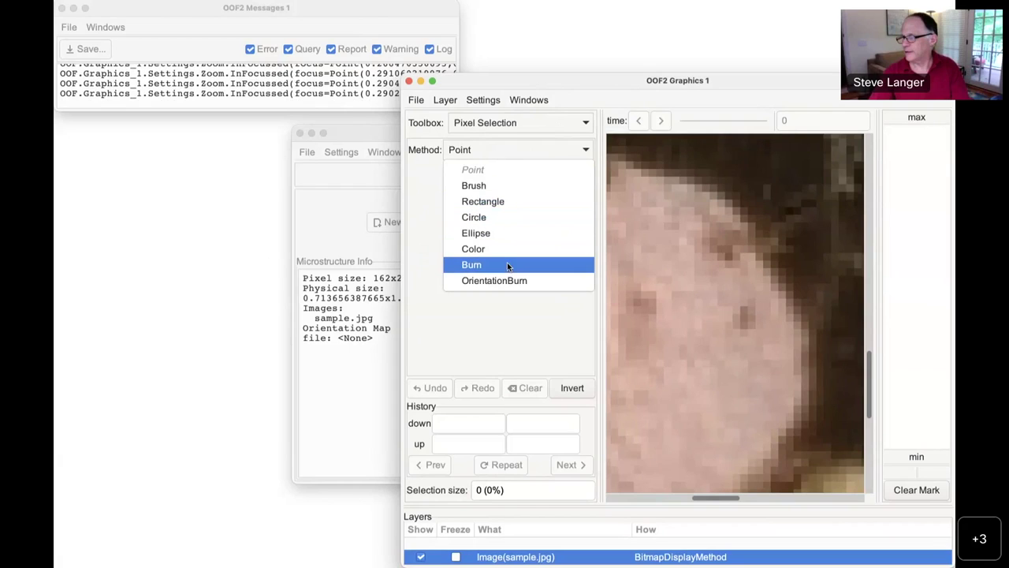
{"action": "left_click", "coordinate": [494, 168]}
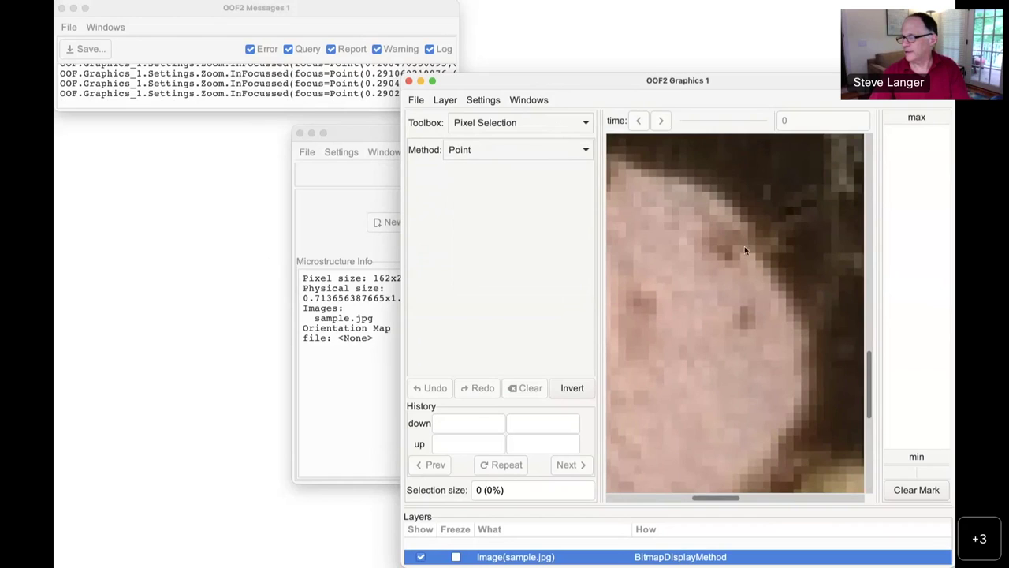
{"action": "left_click", "coordinate": [728, 297]}
{"action": "left_click", "coordinate": [735, 311]}
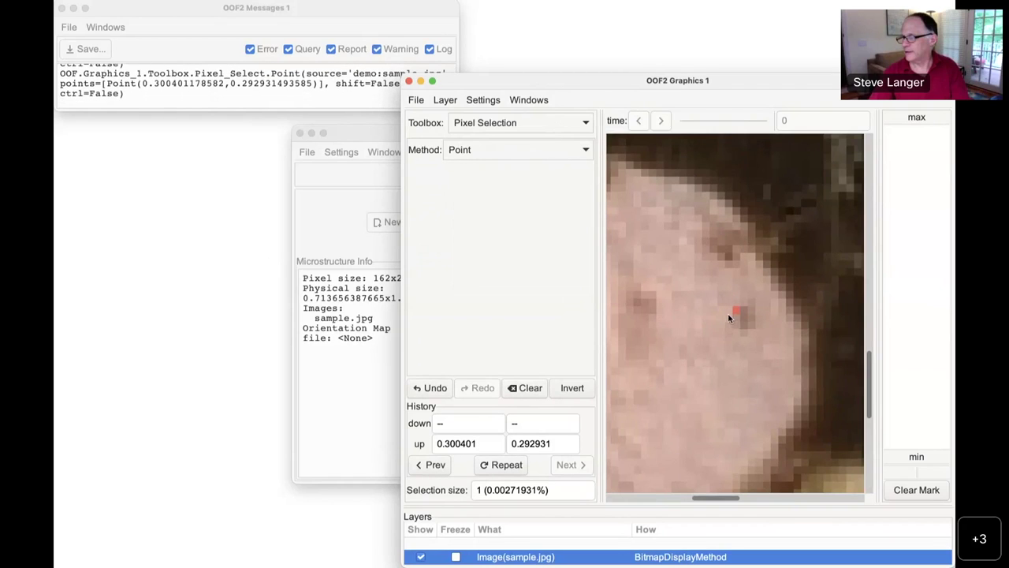
{"action": "left_click", "coordinate": [729, 317]}
Use the Rectangle method to select a block of pixels about 0.053 by 0.032 across the pink particle's upper edge
{"action": "left_click", "coordinate": [478, 149]}
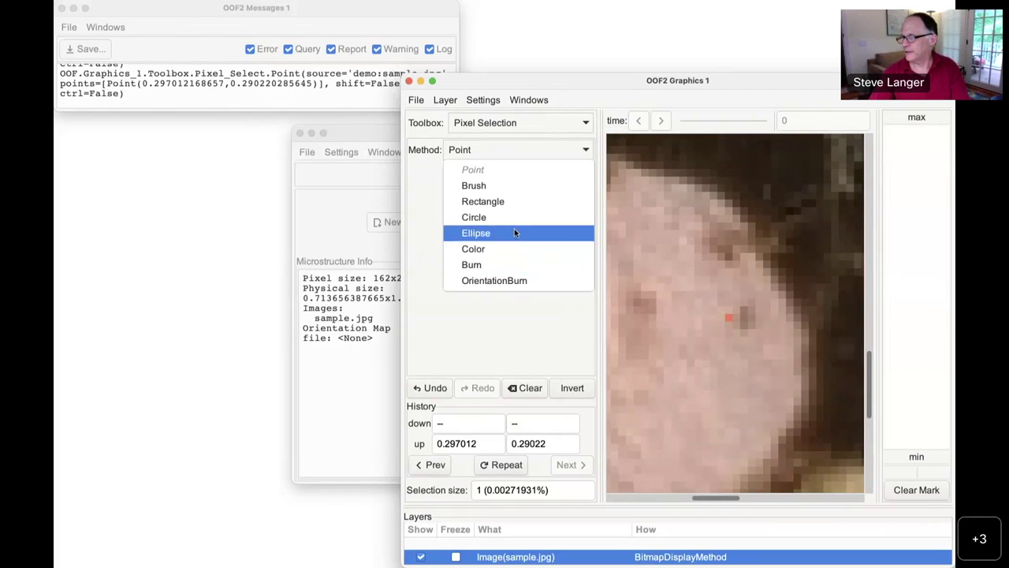
{"action": "left_click", "coordinate": [509, 204]}
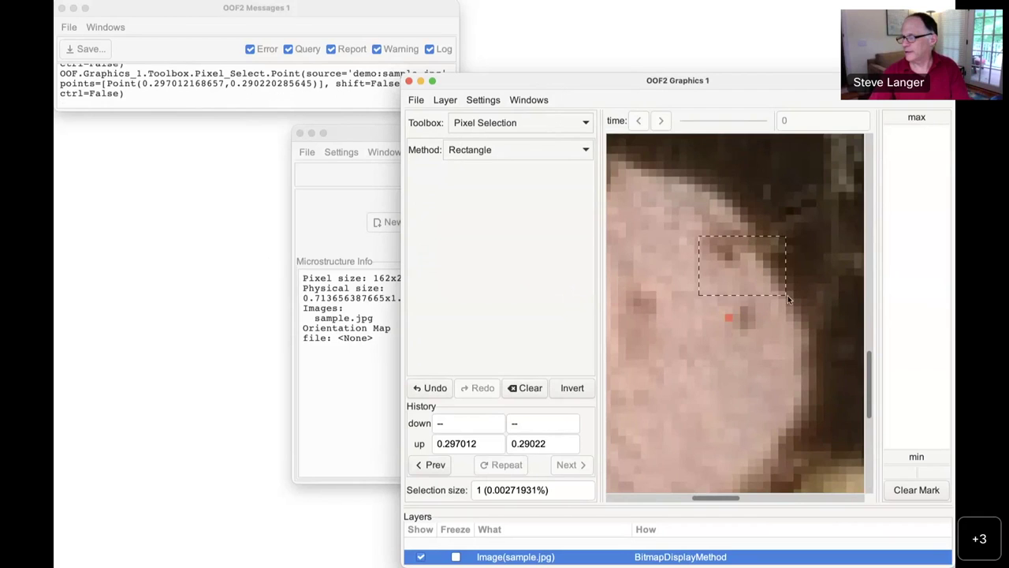
{"action": "left_click_drag", "start_coordinate": [787, 294], "coordinate": [789, 295]}
Select the pixels matching the pink particle with the Color method, using DeltaRGB tolerances of 0.0972222 red, 0.222222 green and about 0.18 blue
{"action": "left_click", "coordinate": [492, 151]}
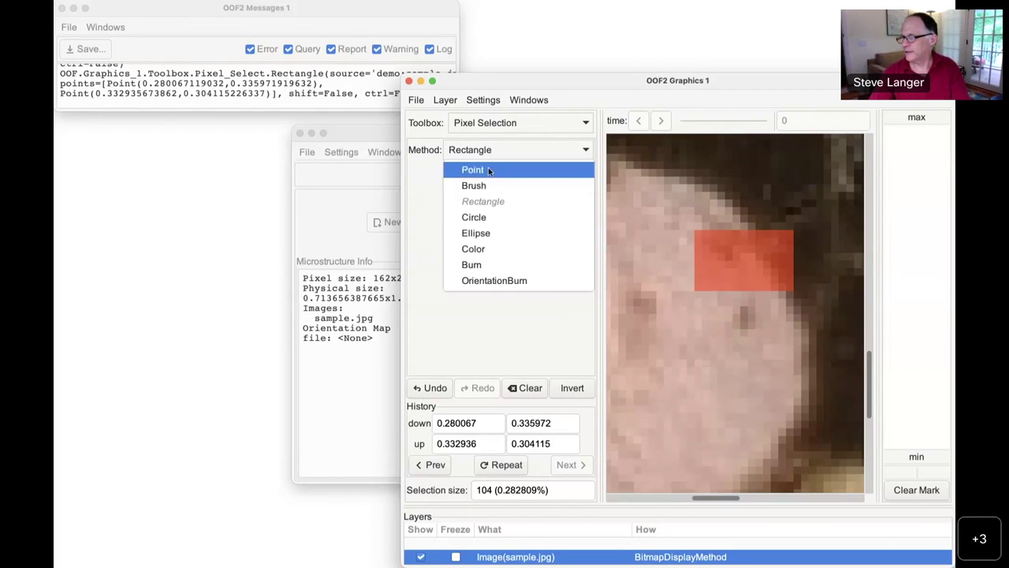
{"action": "left_click", "coordinate": [489, 248]}
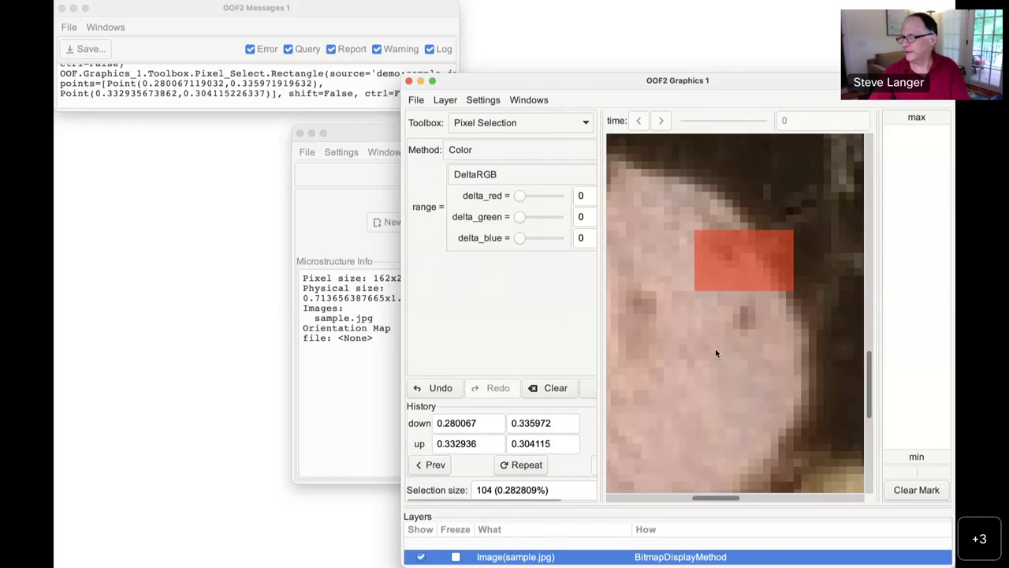
{"action": "left_click", "coordinate": [717, 352]}
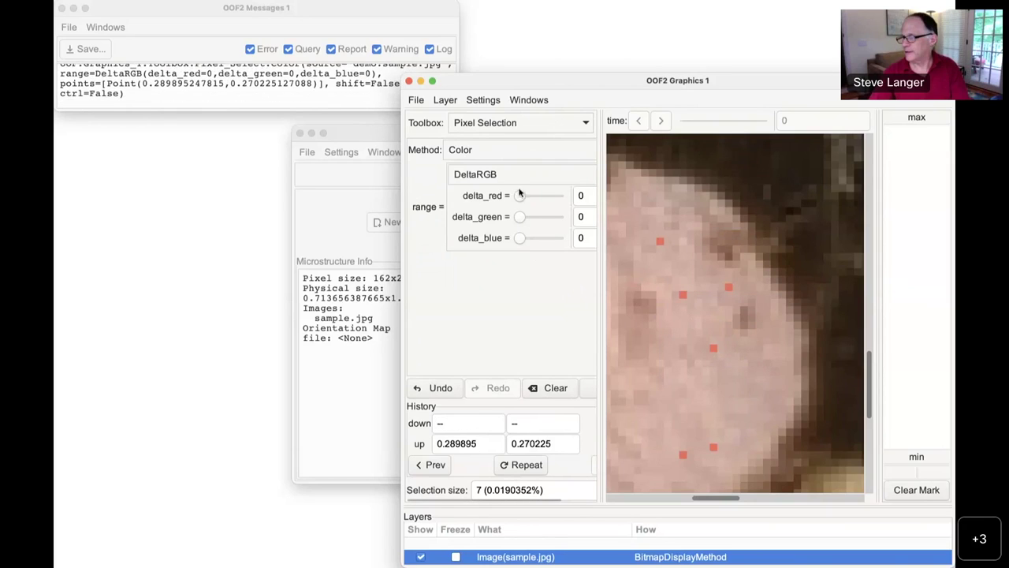
{"action": "left_click_drag", "start_coordinate": [518, 196], "coordinate": [527, 237]}
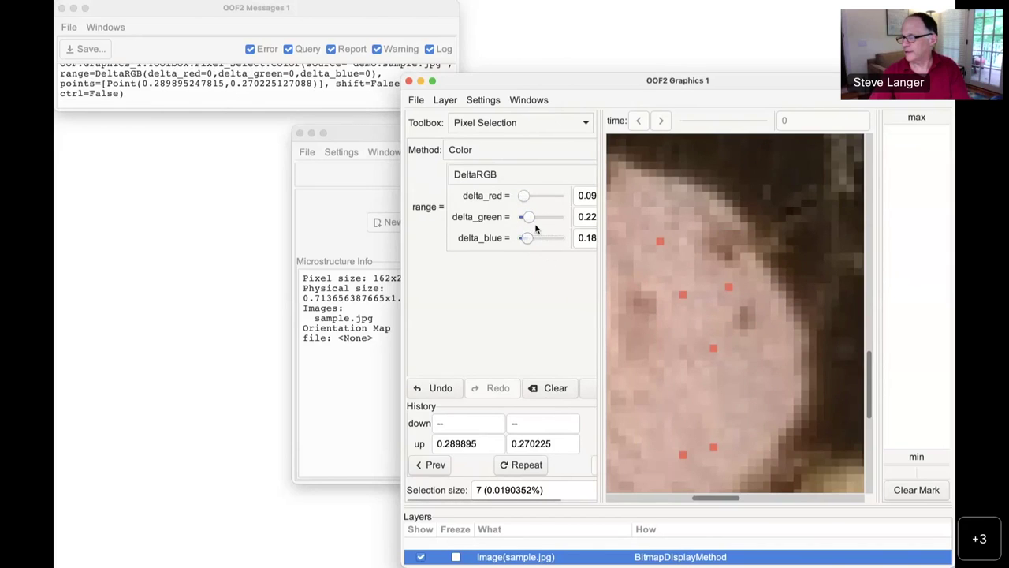
{"action": "left_click", "coordinate": [688, 338]}
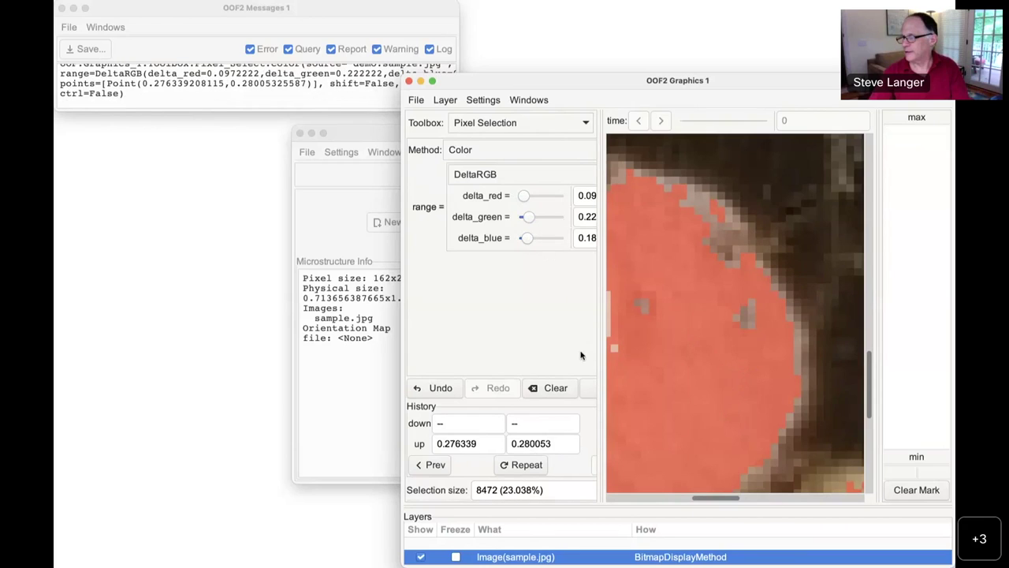
Zoom out once with the Viewer toolbox at a factor of 1.5 to examine the whole selected pink particle
{"action": "left_click", "coordinate": [533, 121]}
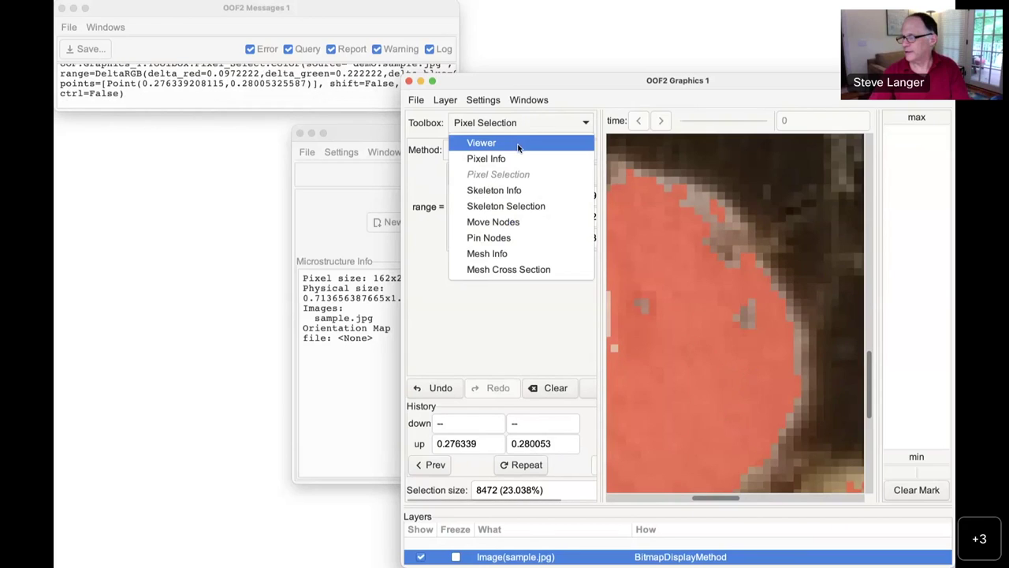
{"action": "left_click", "coordinate": [481, 143]}
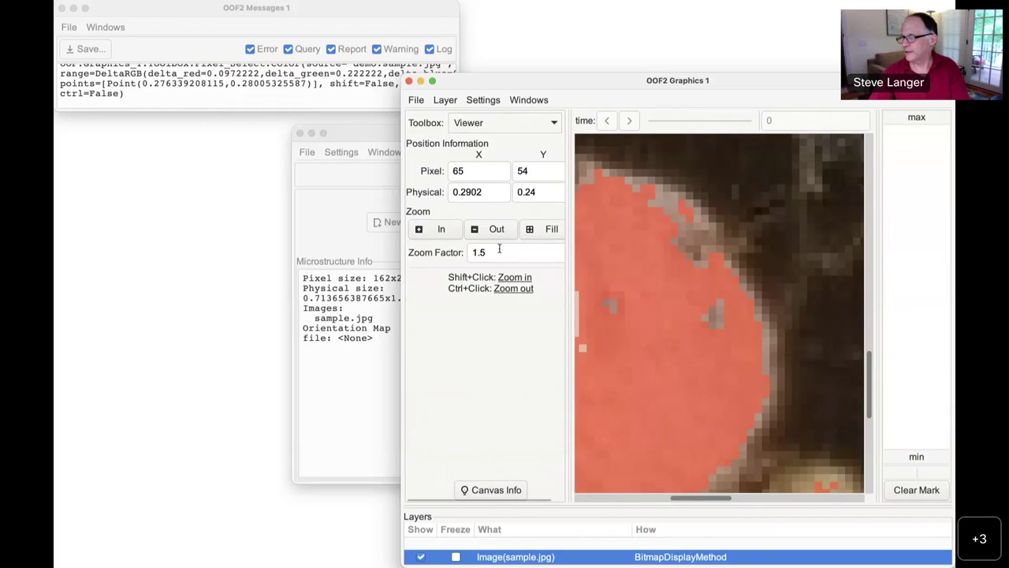
{"action": "left_click", "coordinate": [494, 231]}
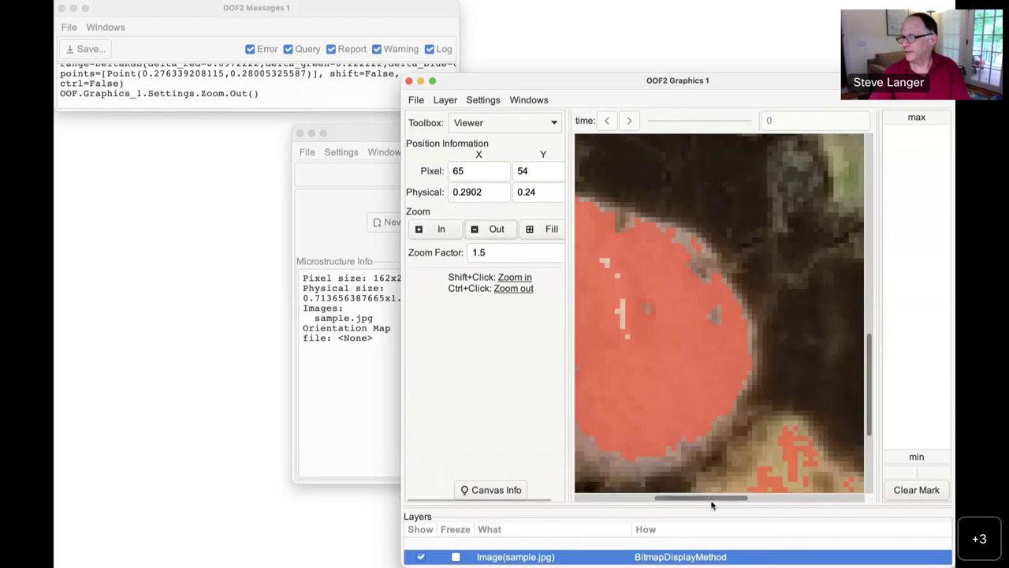
{"action": "scroll", "coordinate": [734, 363], "scroll_direction": "left", "scroll_amount": 5}
{"action": "scroll", "coordinate": [793, 361], "scroll_direction": "left", "scroll_amount": 6}
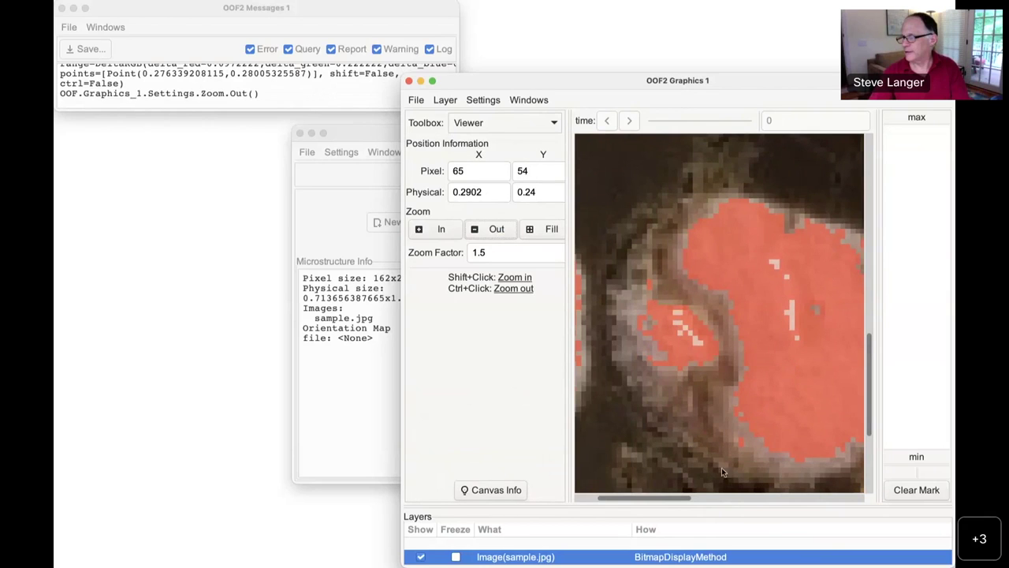
{"action": "mouse_move", "coordinate": [660, 498]}
{"action": "left_mouse_down"}
{"action": "mouse_move", "coordinate": [753, 500]}
{"action": "mouse_move", "coordinate": [596, 495]}
{"action": "mouse_move", "coordinate": [710, 495]}
{"action": "mouse_move", "coordinate": [646, 496]}
{"action": "left_mouse_up"}
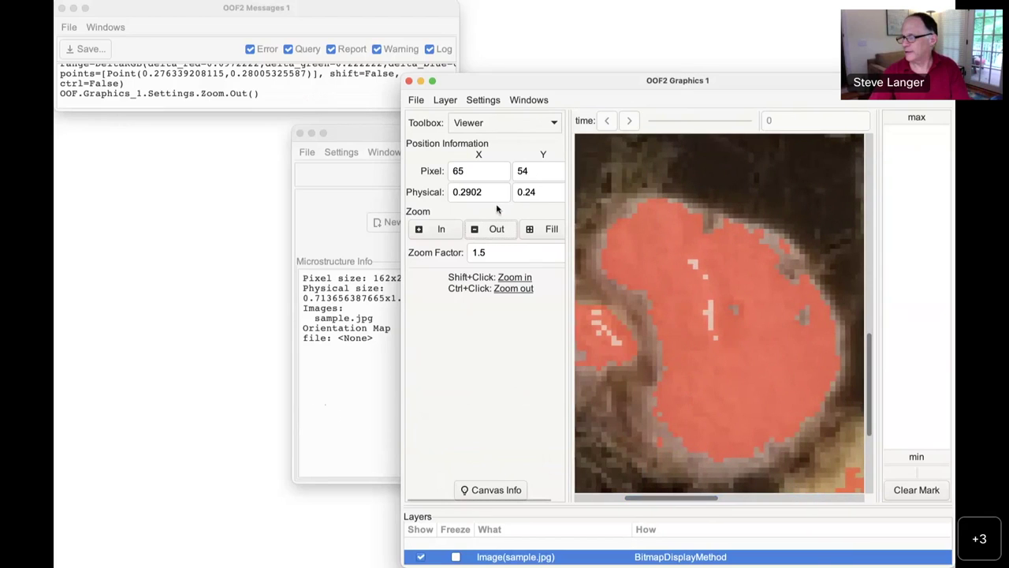
{"action": "left_click", "coordinate": [501, 126]}
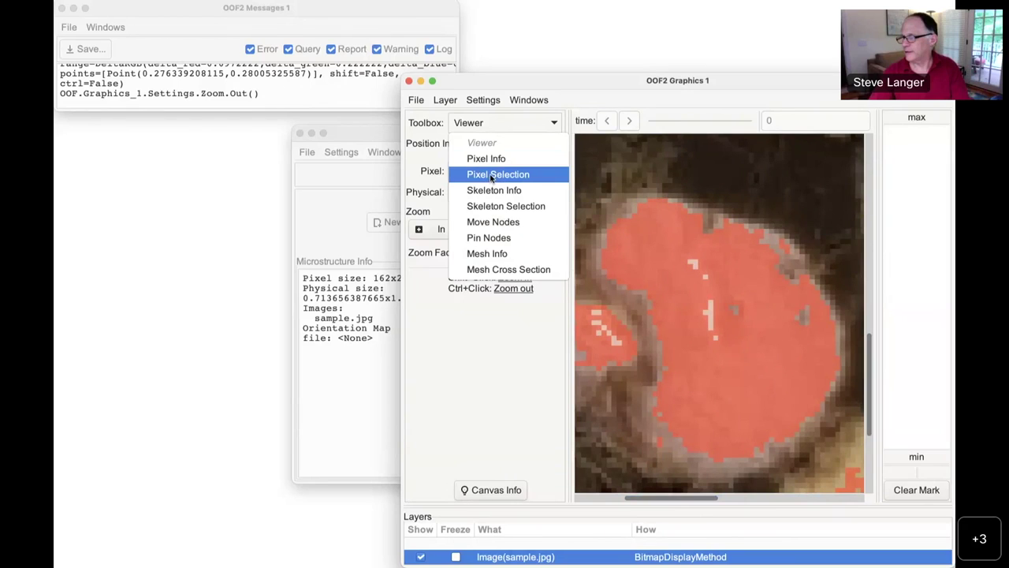
{"action": "key", "text": "Escape"}
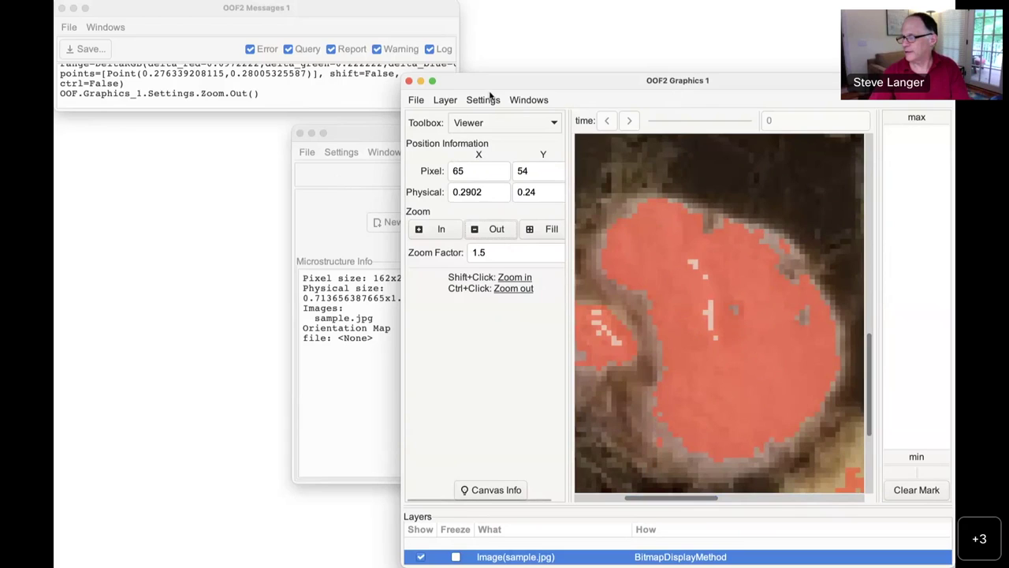
Bring the main OOF2 window forward, move it clear of the graphics image and go to the Image task page
{"action": "left_click", "coordinate": [518, 101]}
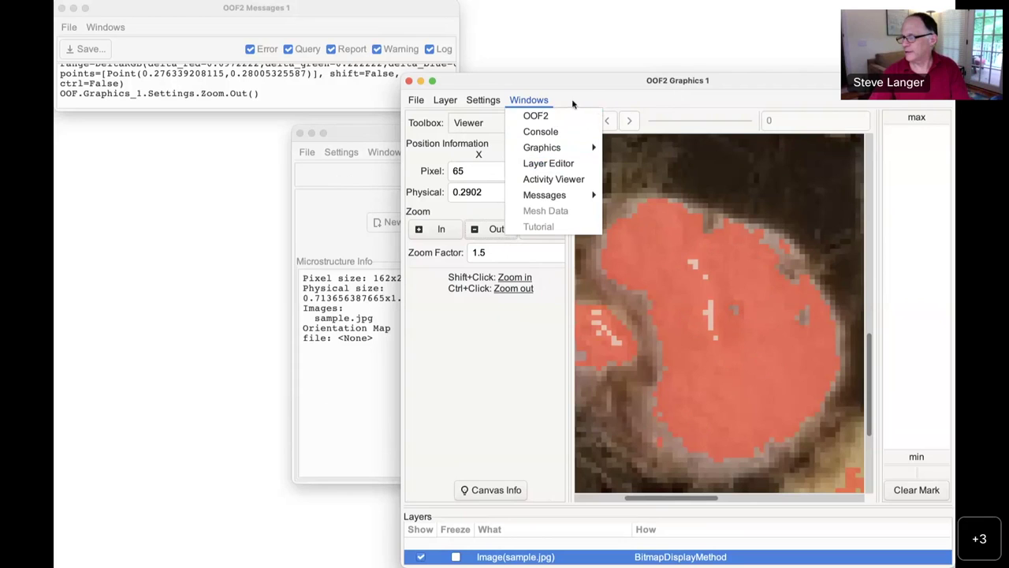
{"action": "left_click", "coordinate": [552, 115]}
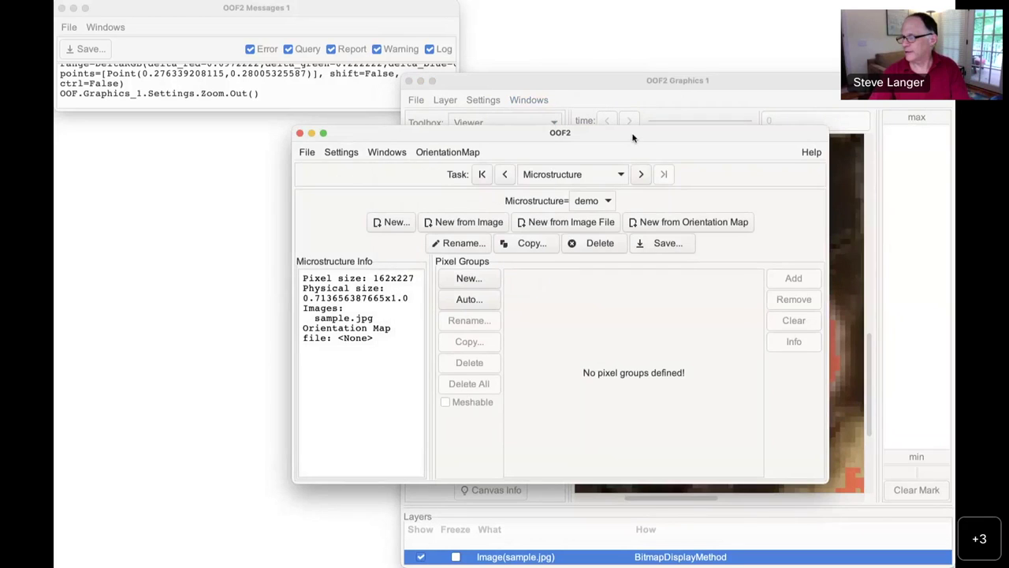
{"action": "left_click_drag", "start_coordinate": [632, 138], "coordinate": [412, 15]}
{"action": "left_click", "coordinate": [354, 56]}
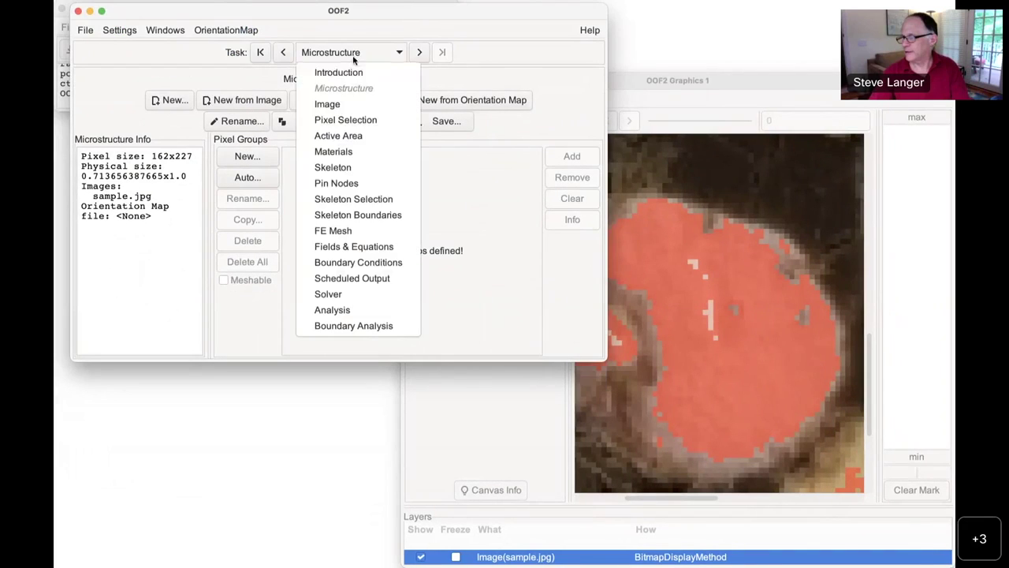
{"action": "left_click", "coordinate": [356, 103]}
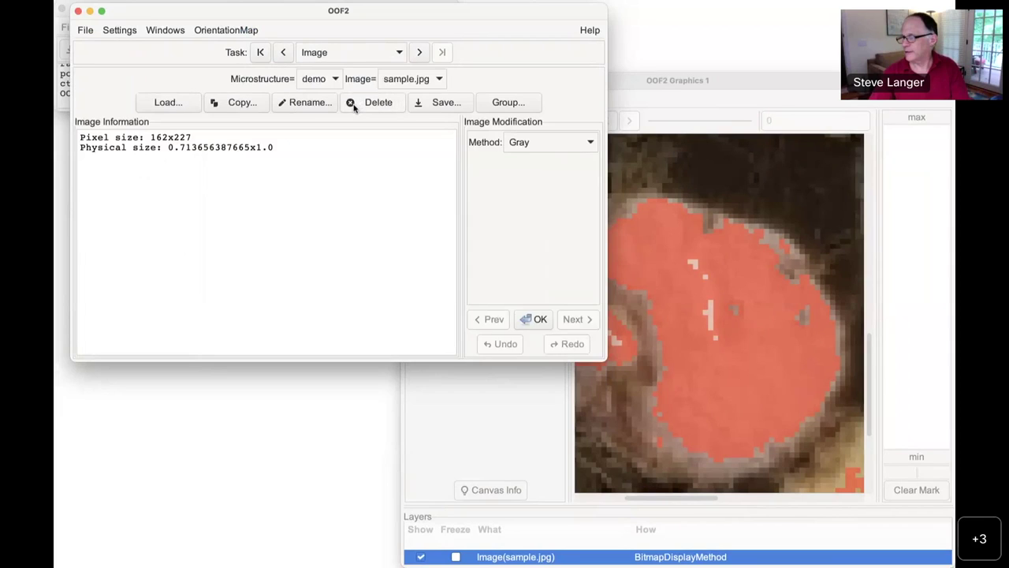
Review the available image modification methods, the microstructure and image choices and the image size information, and widen the Image Modification area
{"action": "left_click", "coordinate": [528, 142]}
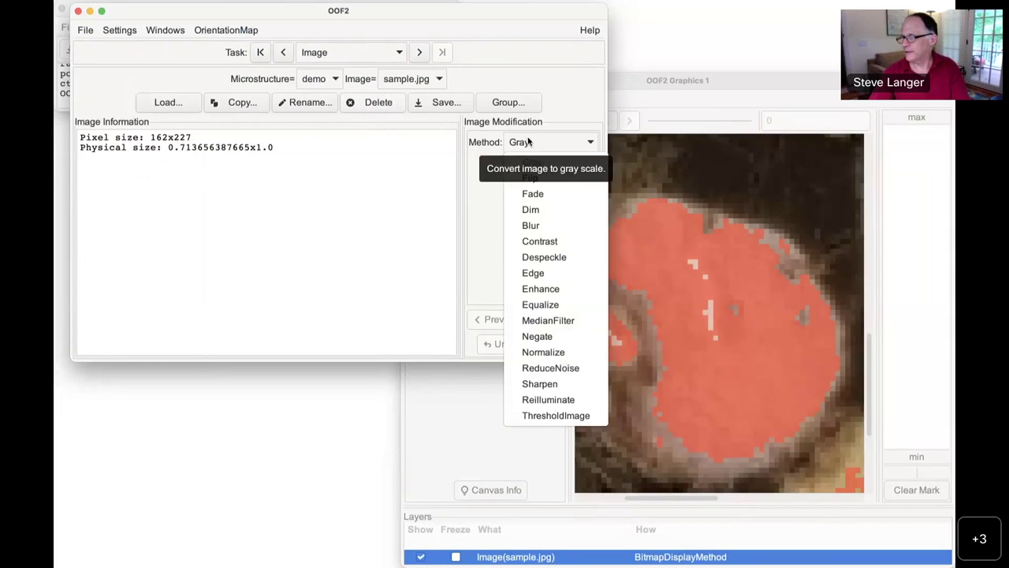
{"action": "left_click", "coordinate": [333, 200]}
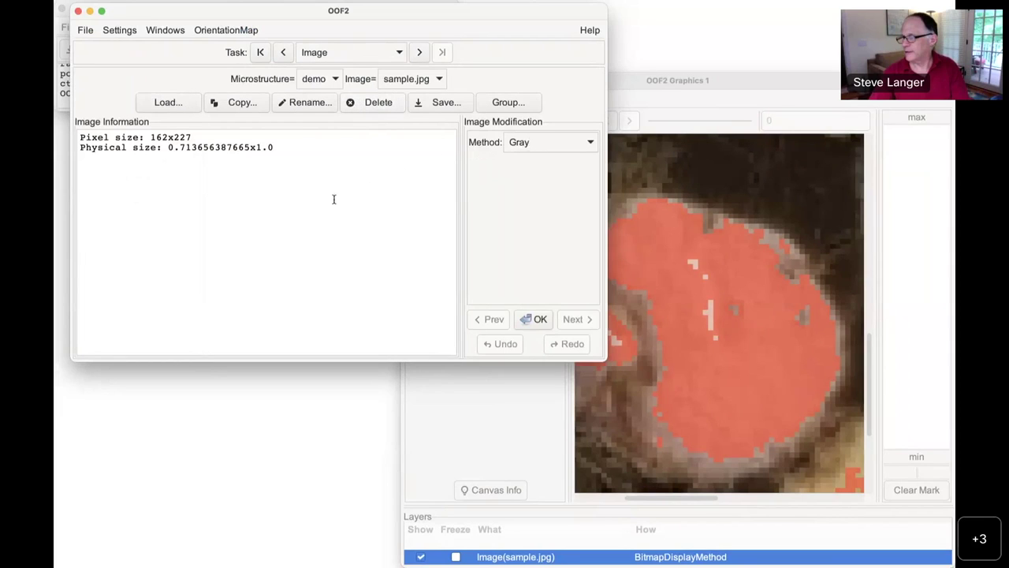
{"action": "left_click", "coordinate": [326, 80]}
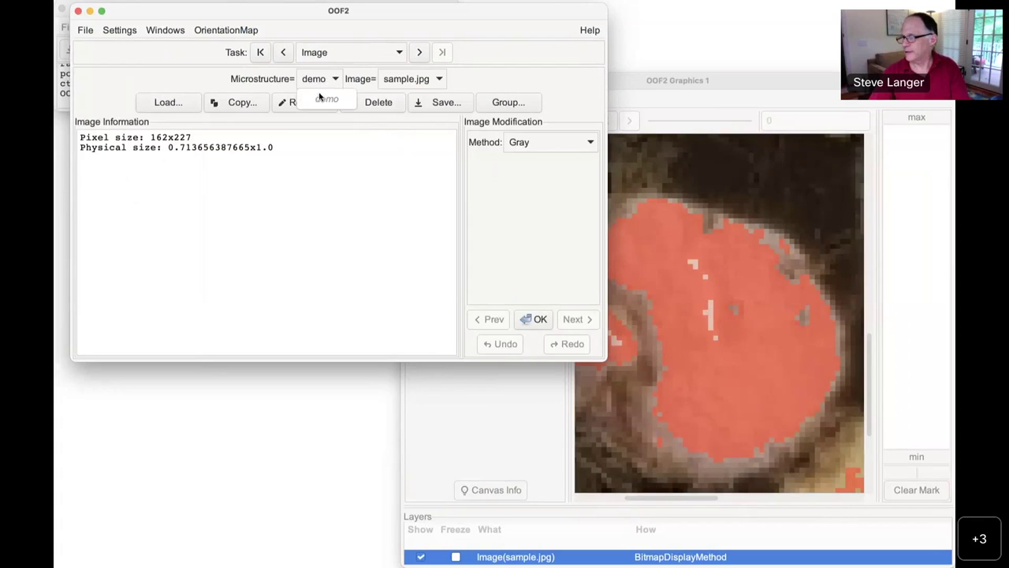
{"action": "left_click", "coordinate": [322, 80]}
{"action": "left_click", "coordinate": [418, 80]}
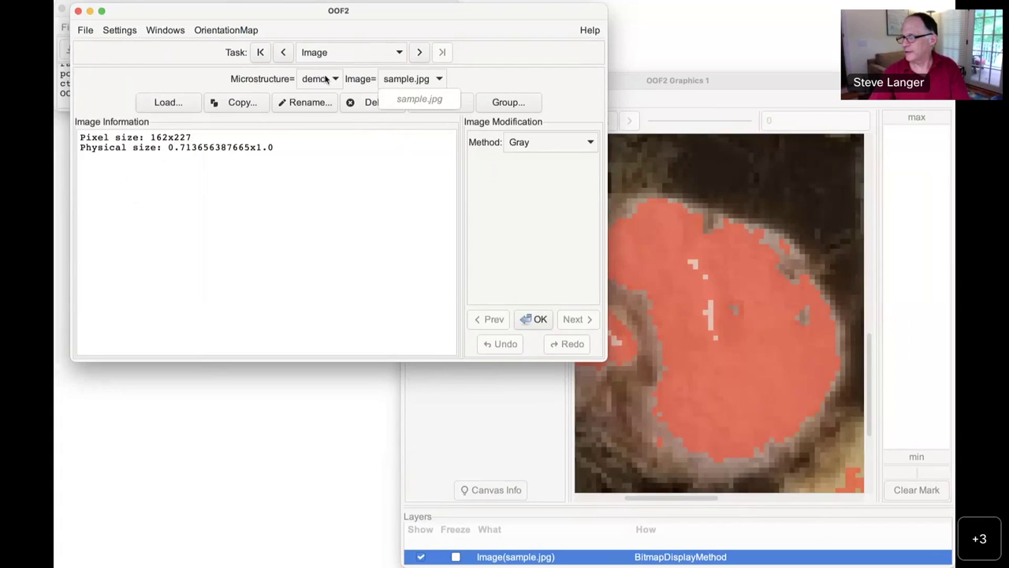
{"action": "left_click", "coordinate": [442, 80]}
{"action": "left_click", "coordinate": [430, 80]}
{"action": "left_click", "coordinate": [396, 96]}
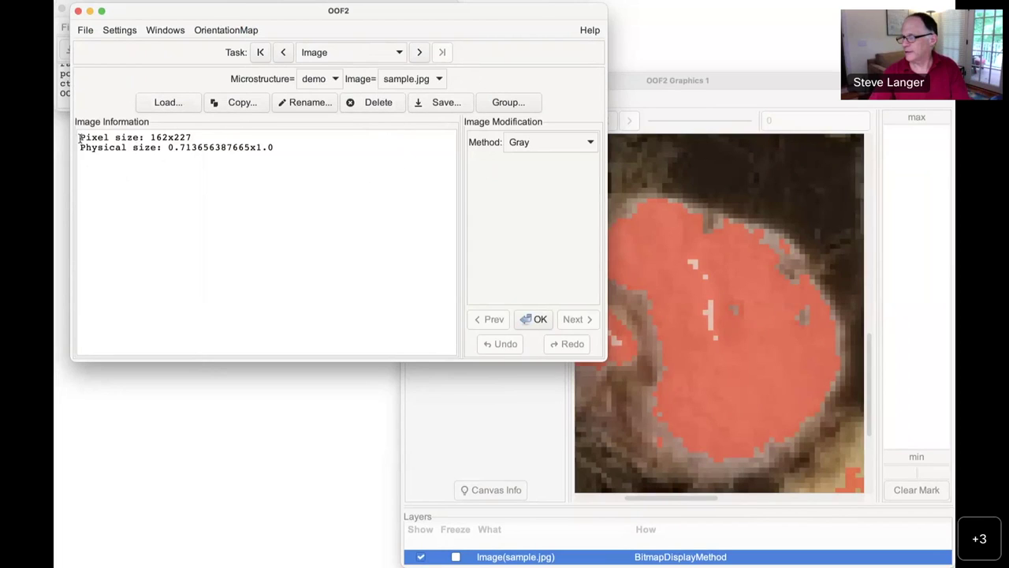
{"action": "left_click_drag", "start_coordinate": [81, 138], "coordinate": [276, 148]}
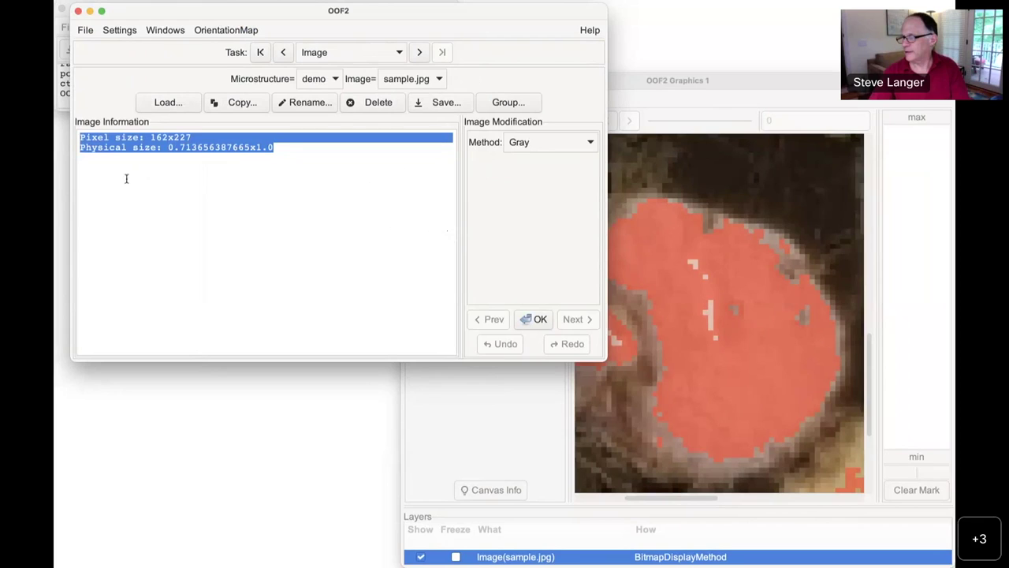
{"action": "left_click", "coordinate": [210, 194]}
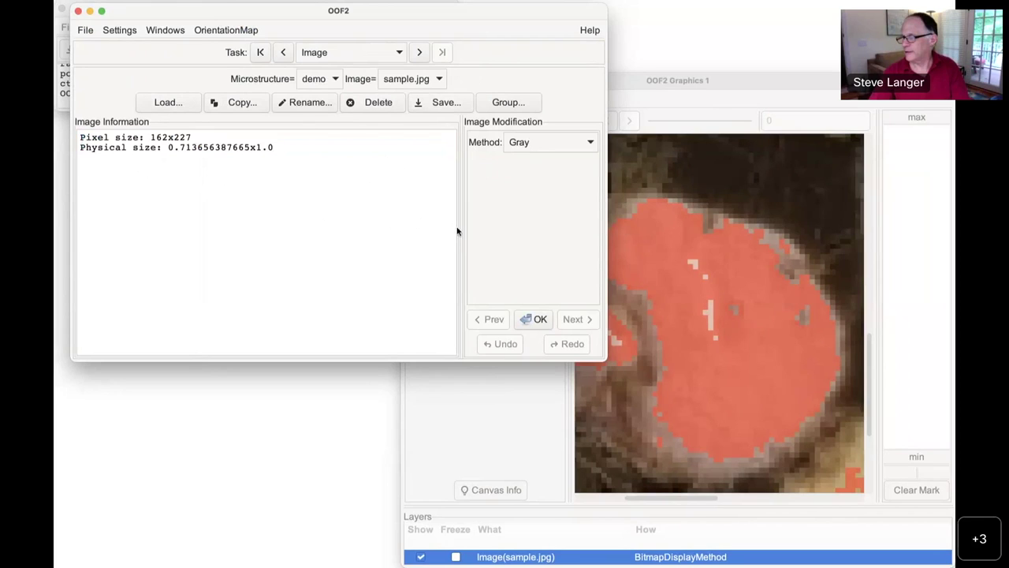
{"action": "left_click_drag", "start_coordinate": [460, 228], "coordinate": [354, 214]}
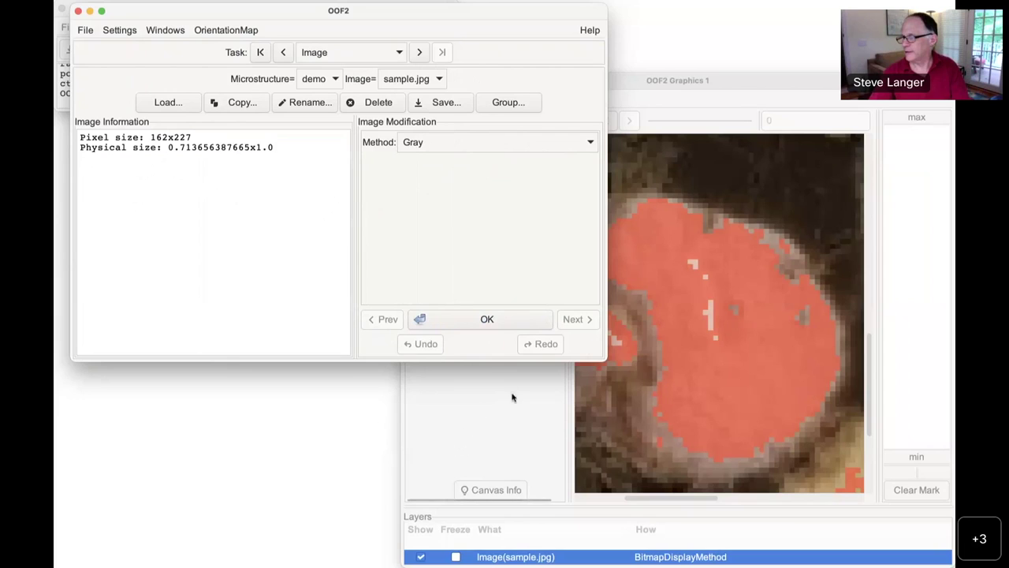
Clear the pixel selection in the graphics window and fit the whole image in the view
{"action": "left_click", "coordinate": [477, 409]}
{"action": "left_click", "coordinate": [505, 122]}
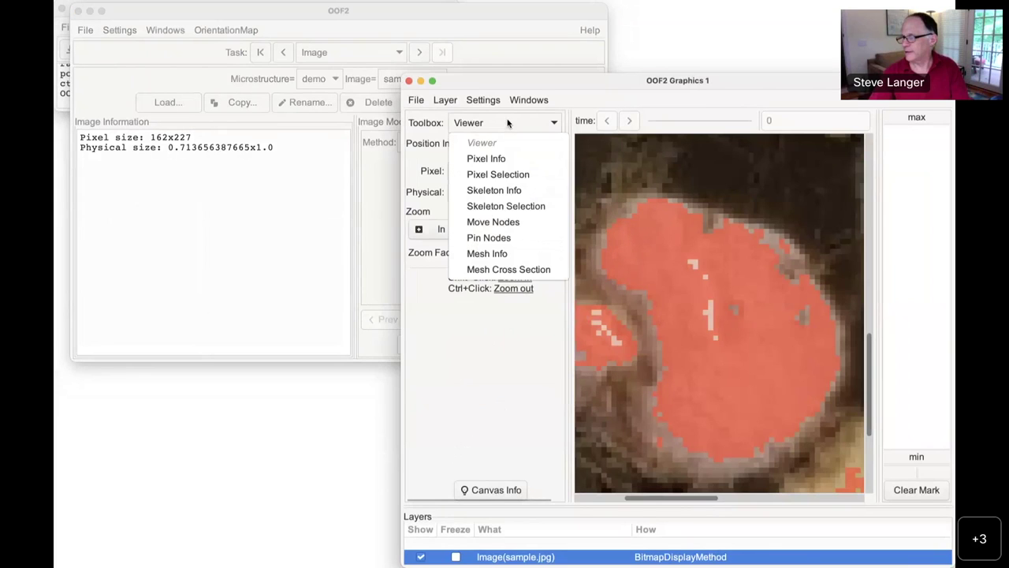
{"action": "left_click", "coordinate": [504, 171]}
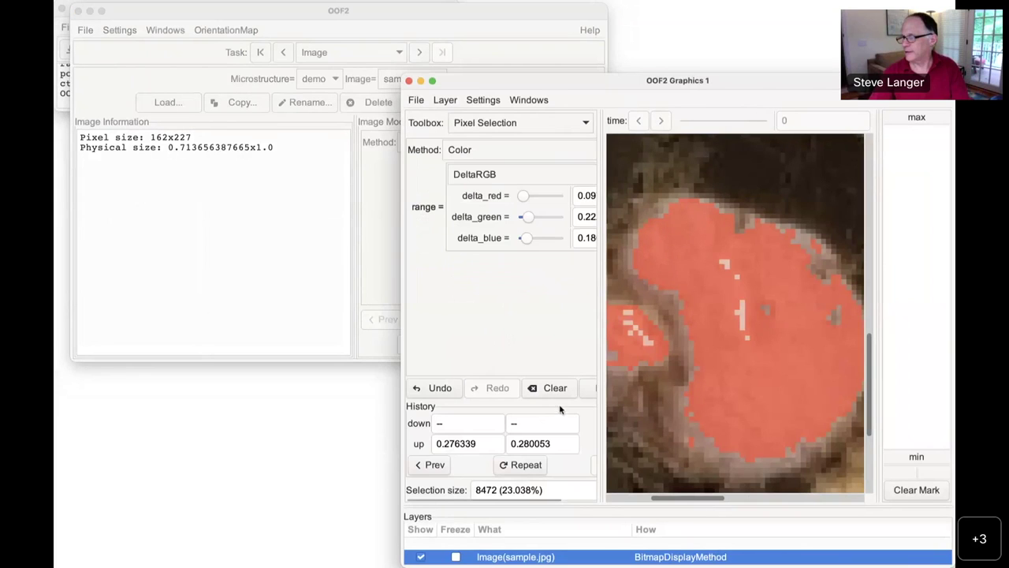
{"action": "left_click", "coordinate": [542, 388]}
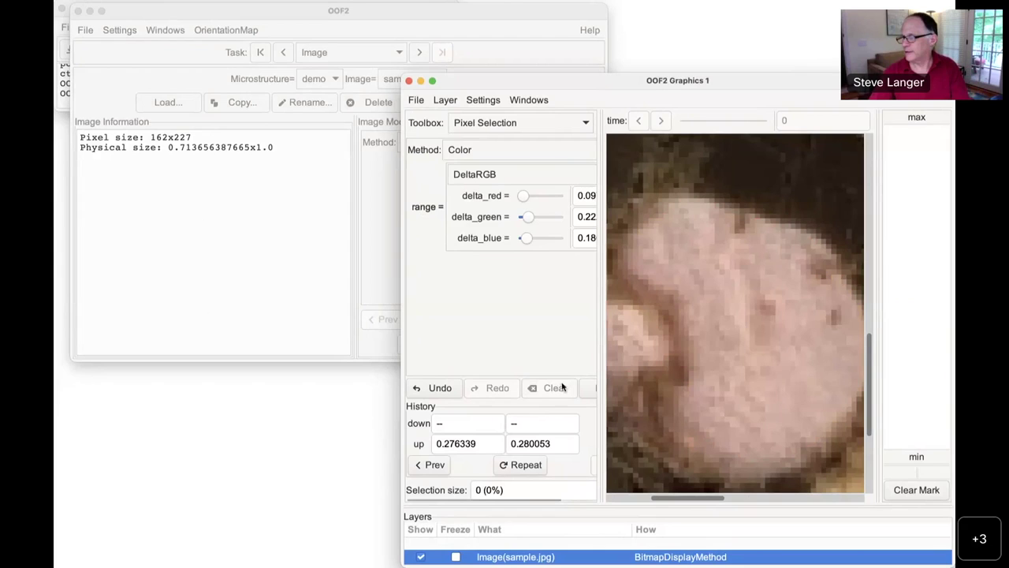
{"action": "left_click", "coordinate": [506, 119]}
{"action": "left_click", "coordinate": [505, 142]}
{"action": "left_click", "coordinate": [542, 229]}
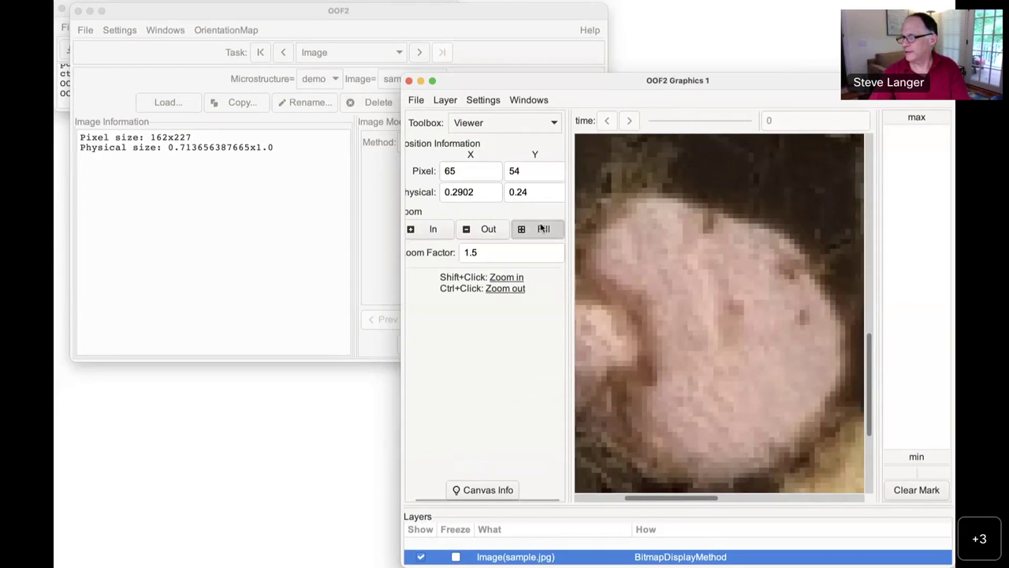
Apply the ReduceNoise modification with a radius of 3 to sample.jpg in the demo microstructure
{"action": "left_click", "coordinate": [318, 238]}
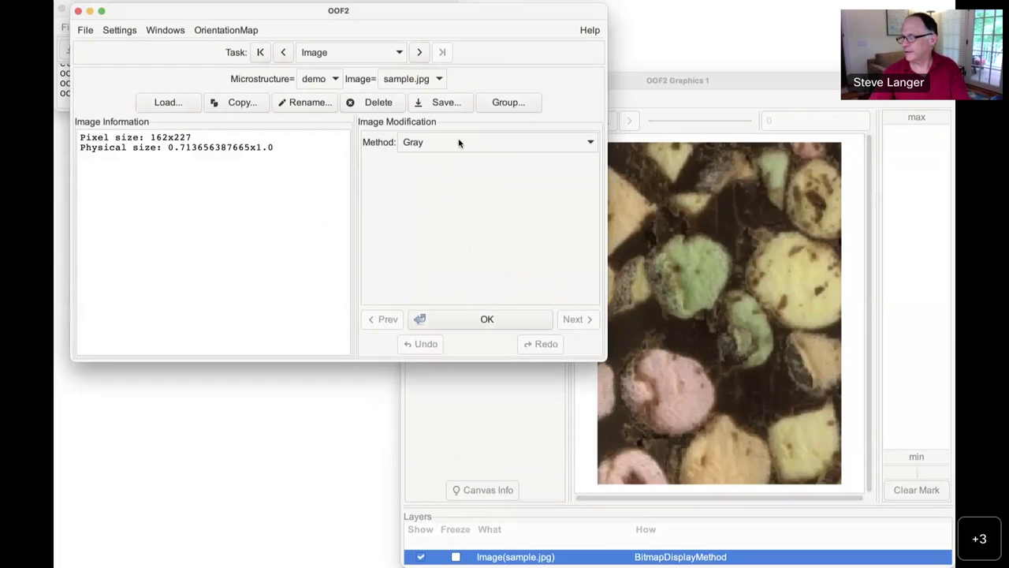
{"action": "left_click", "coordinate": [458, 143]}
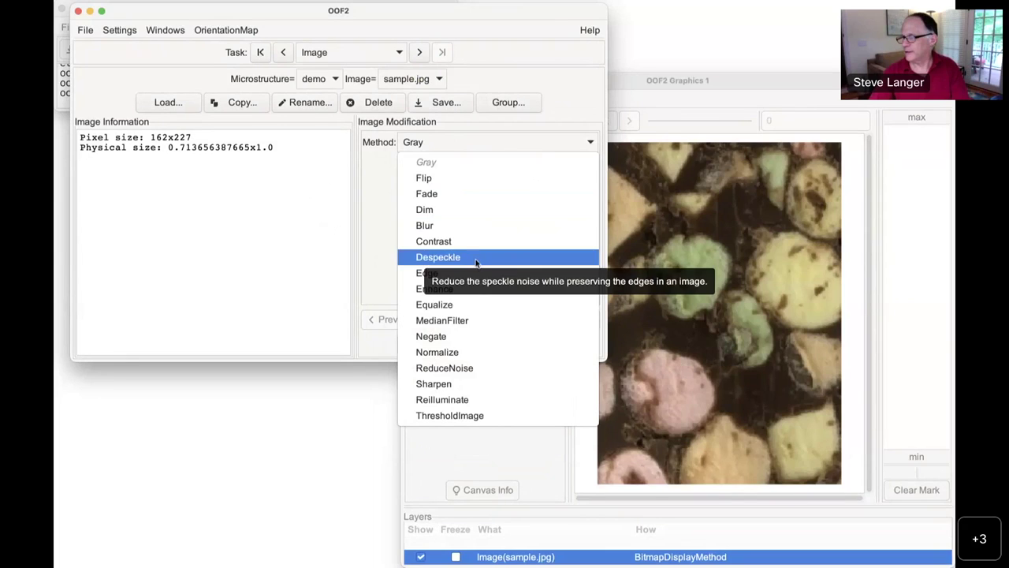
{"action": "left_click", "coordinate": [474, 368]}
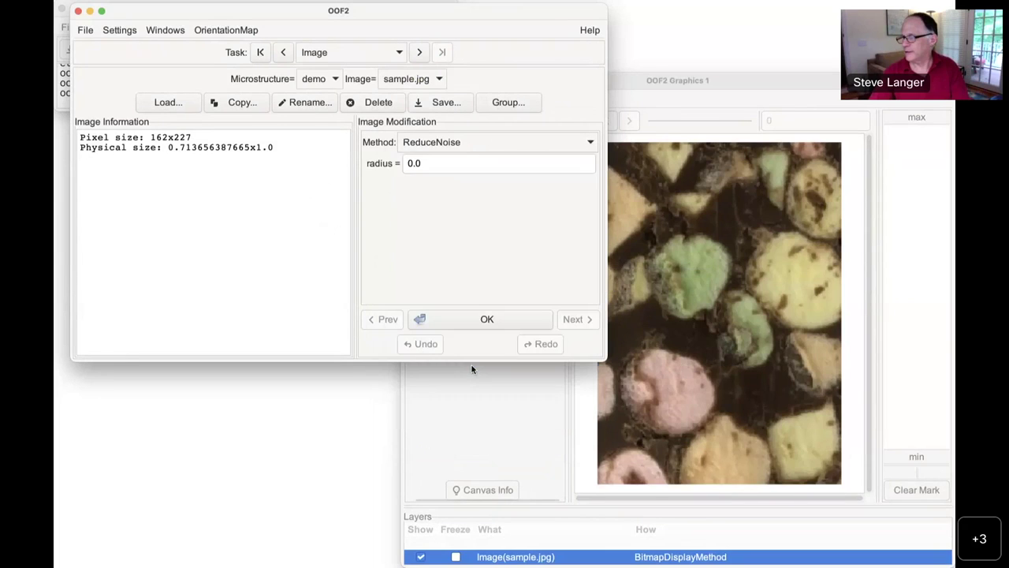
{"action": "left_click_drag", "start_coordinate": [431, 164], "coordinate": [402, 167]}
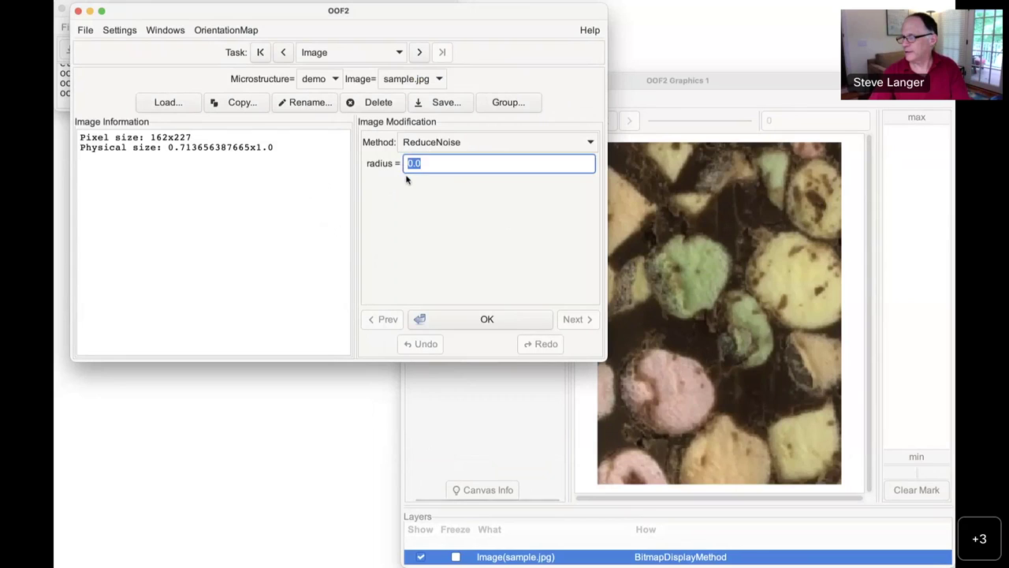
{"action": "type", "text": "3"}
{"action": "left_click", "coordinate": [487, 318]}
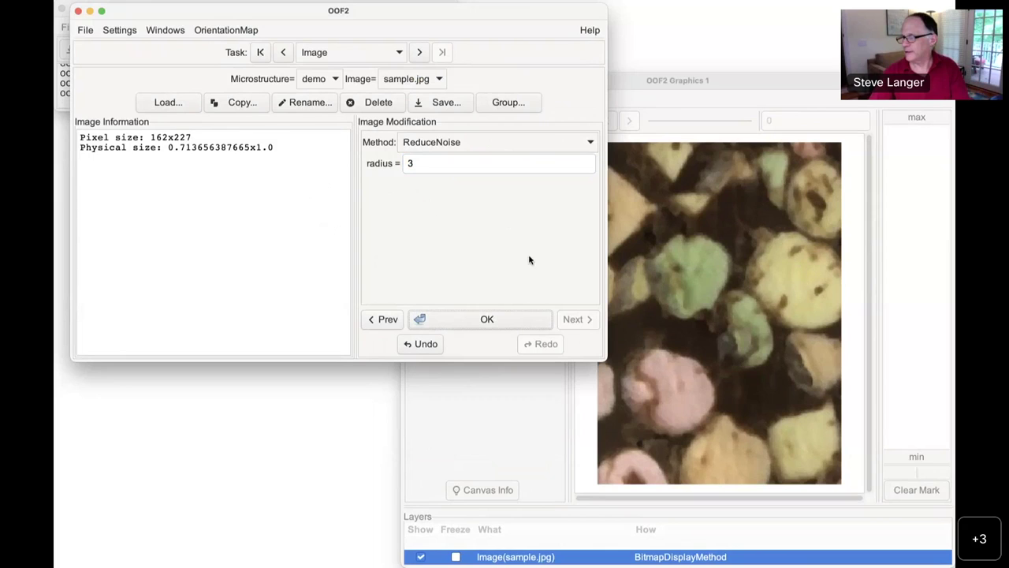
Apply the Sharpen modification with radius 0.0 and sigma 1.0 to sample.jpg
{"action": "left_click", "coordinate": [469, 148]}
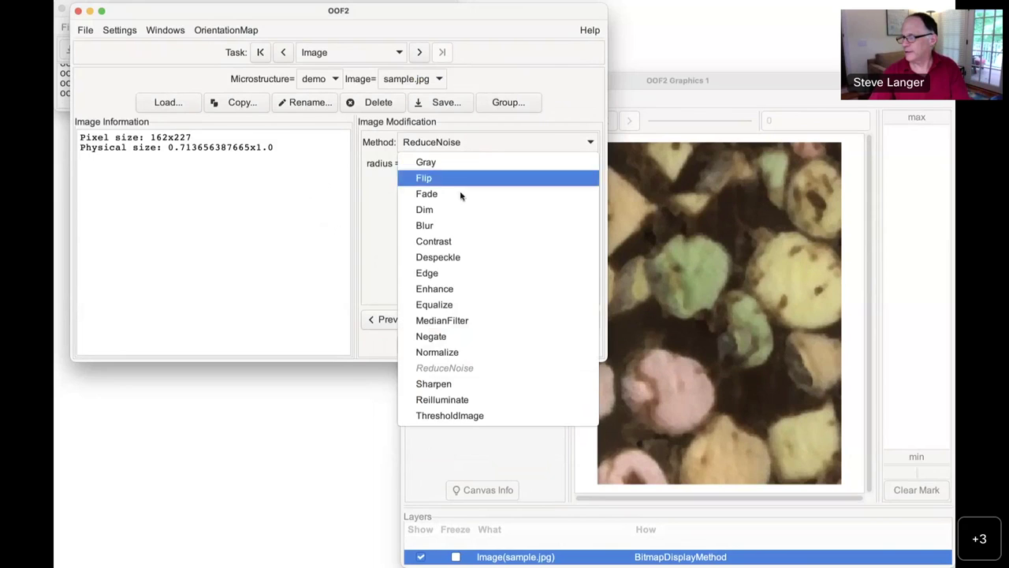
{"action": "left_click", "coordinate": [484, 390]}
{"action": "left_click", "coordinate": [484, 321]}
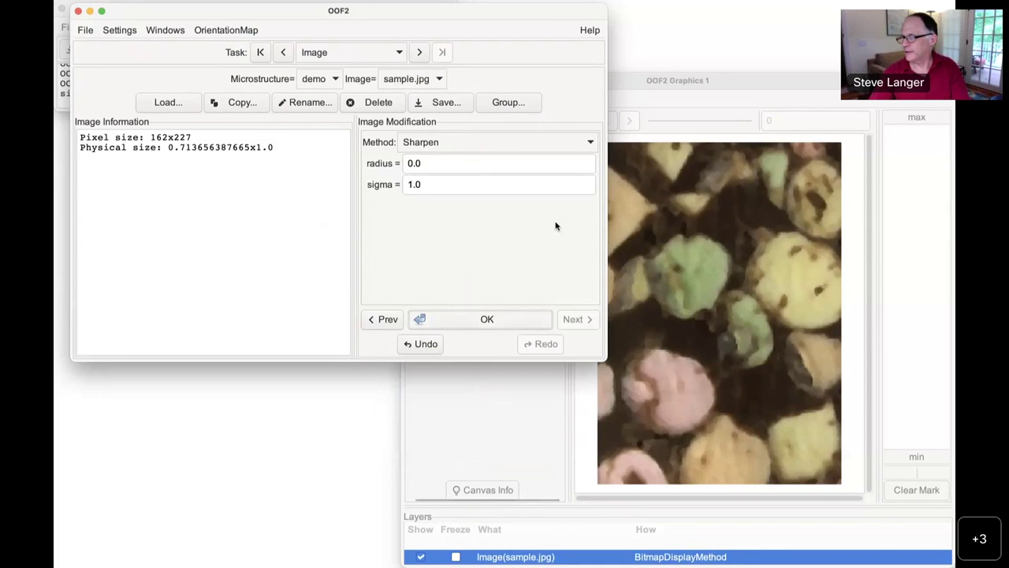
Repeat the previous Color pixel selection on the modified image, and reselect by color from a point at about (0.277, 0.2375) in the pink particle
{"action": "left_click", "coordinate": [692, 226]}
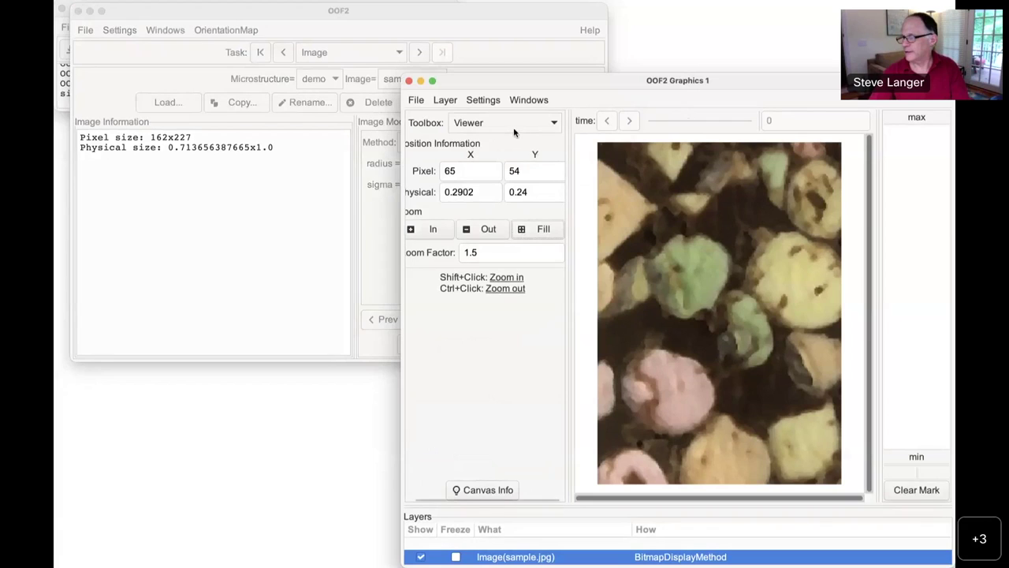
{"action": "left_click", "coordinate": [511, 126]}
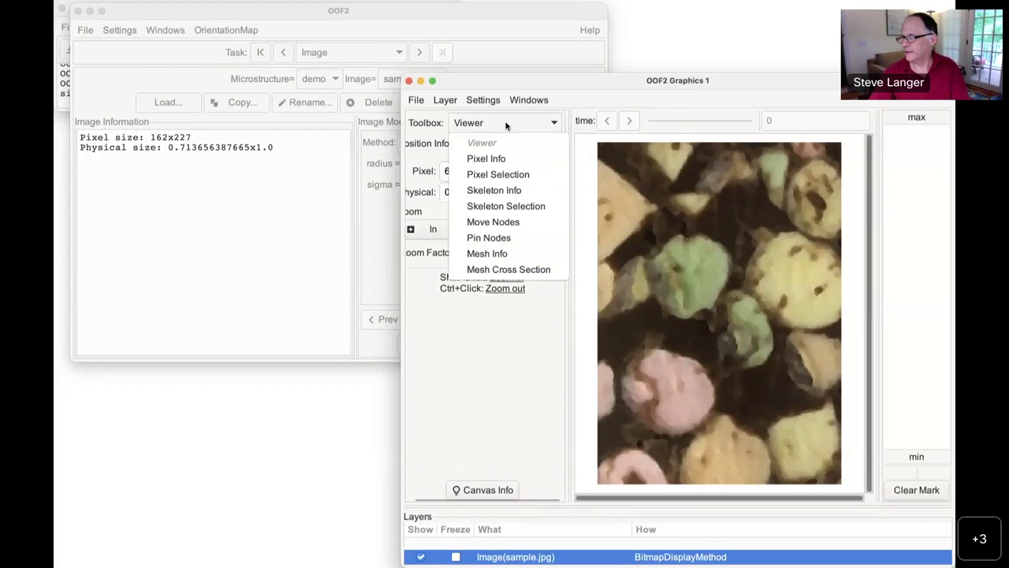
{"action": "left_click", "coordinate": [522, 176]}
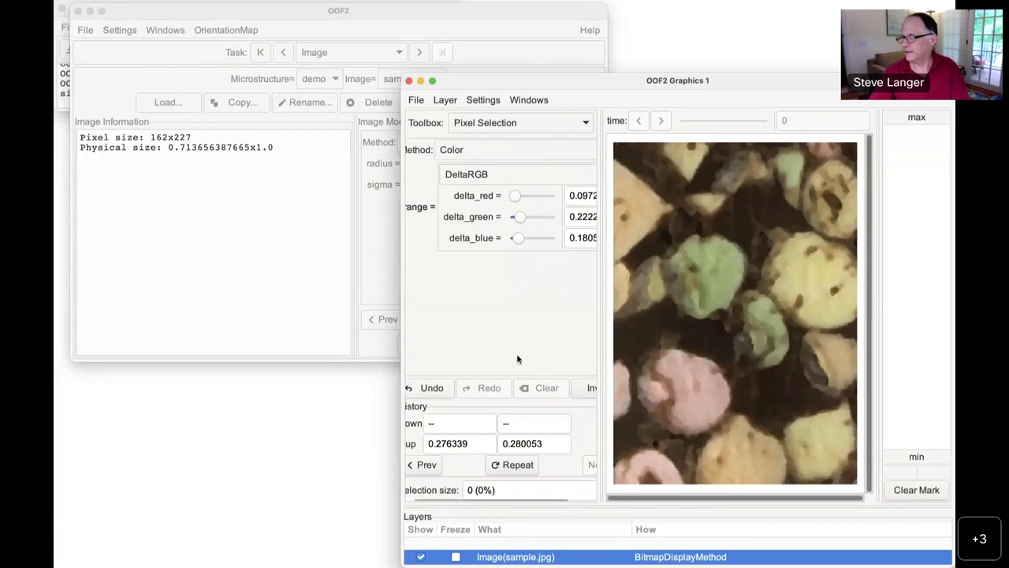
{"action": "left_click", "coordinate": [518, 465]}
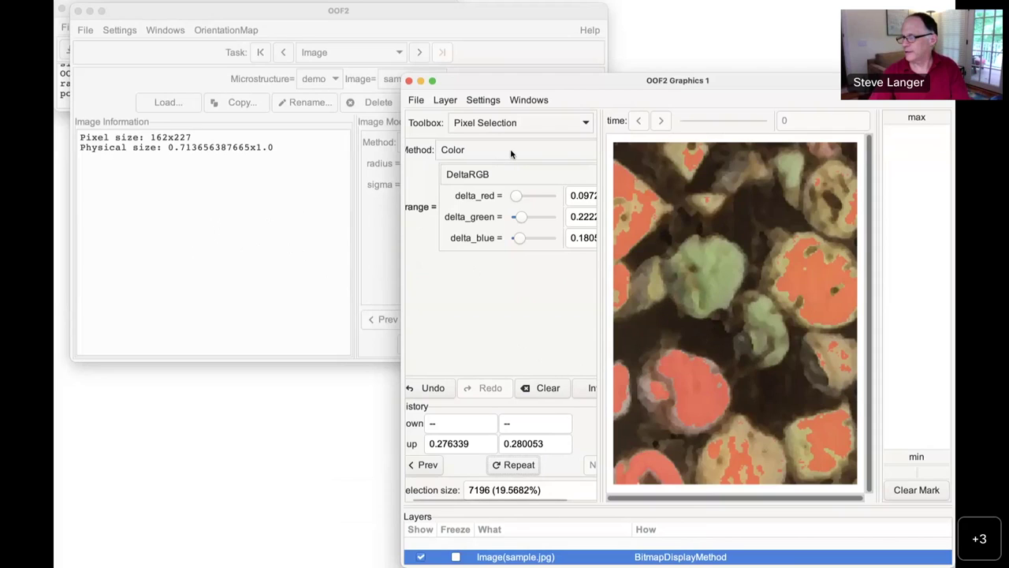
{"action": "left_click", "coordinate": [708, 402]}
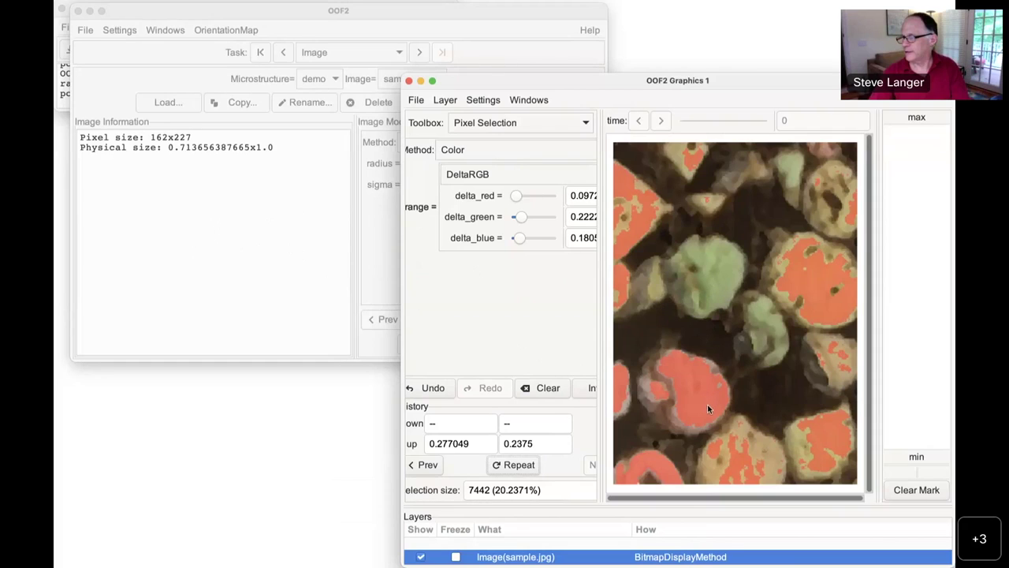
Reselect by color from the upper-left tan particle, and set up the Burn method with local and global flammability of 0.1
{"action": "left_click", "coordinate": [639, 213]}
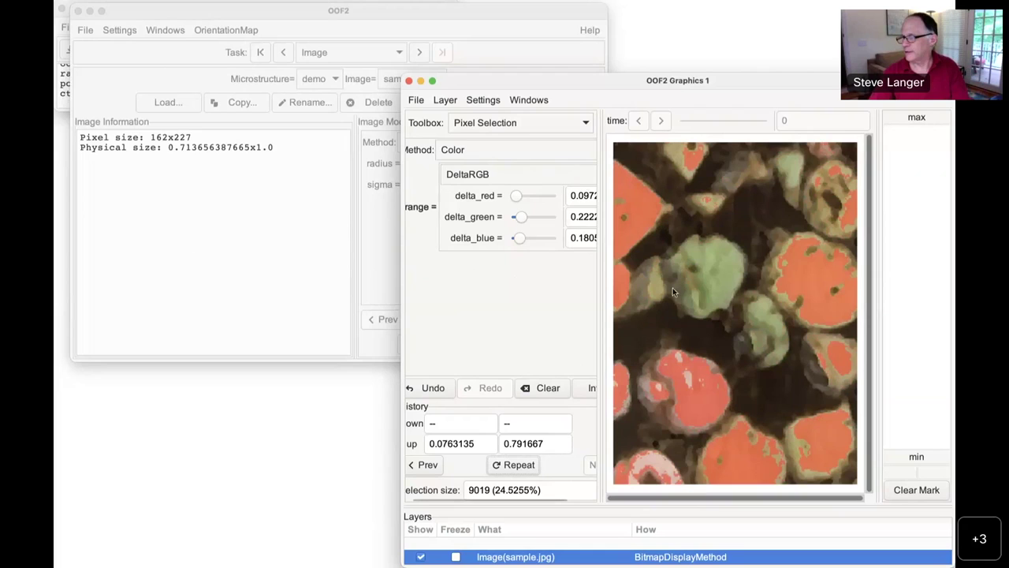
{"action": "left_click", "coordinate": [475, 150]}
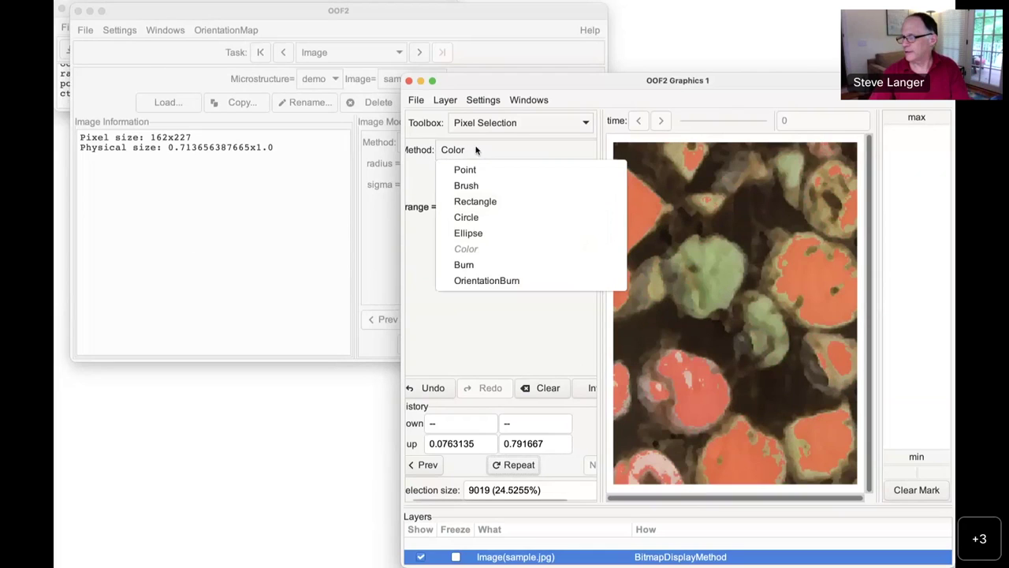
{"action": "left_click", "coordinate": [481, 264]}
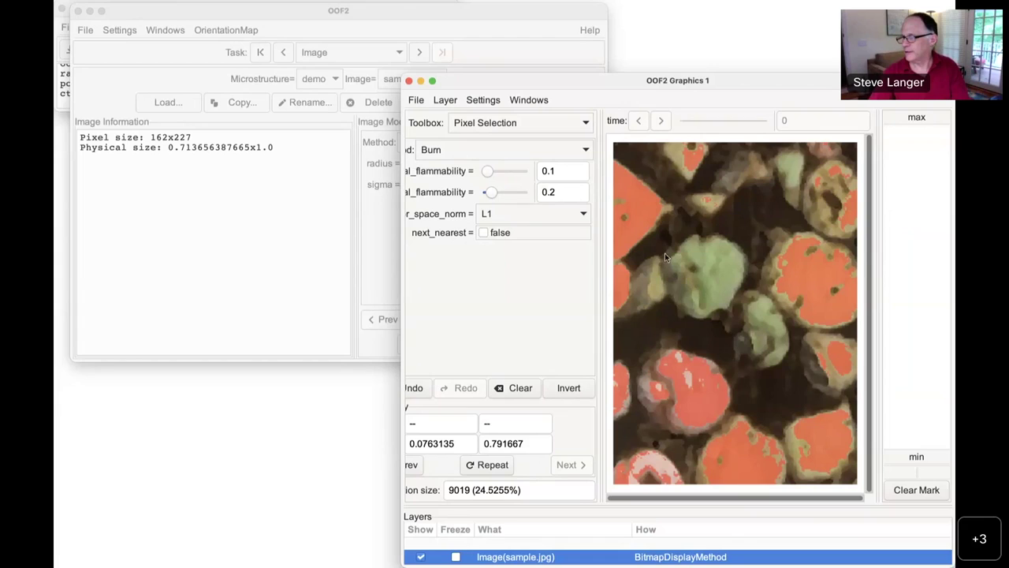
{"action": "scroll", "coordinate": [559, 177], "scroll_direction": "left", "scroll_amount": 1}
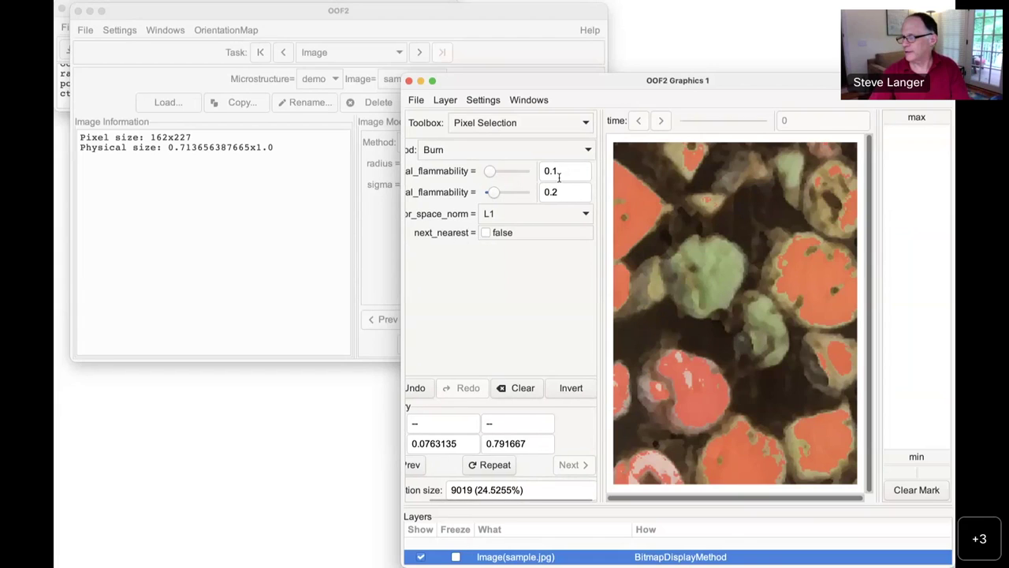
{"action": "scroll", "coordinate": [559, 178], "scroll_direction": "left", "scroll_amount": 3}
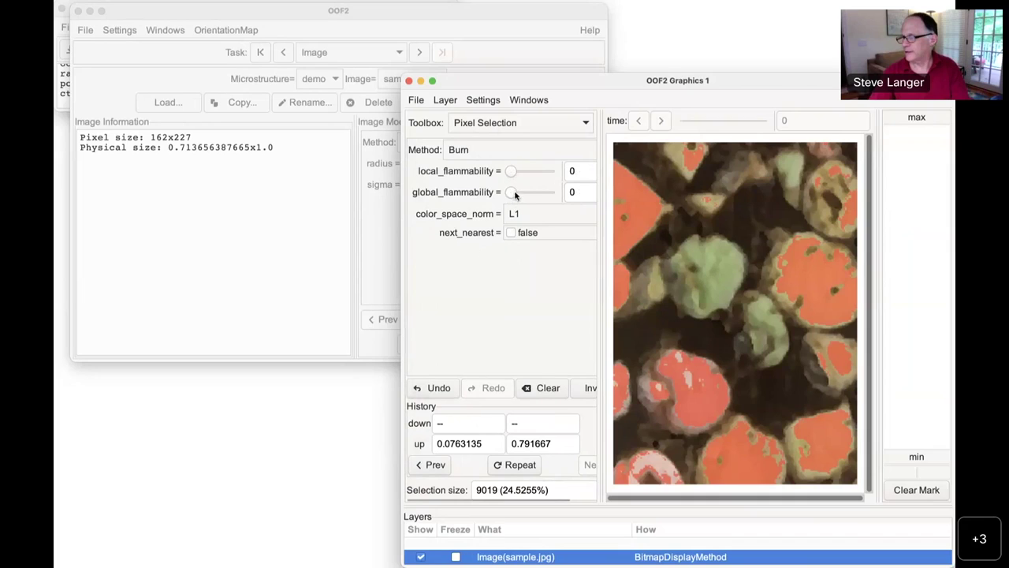
{"action": "left_click", "coordinate": [583, 173]}
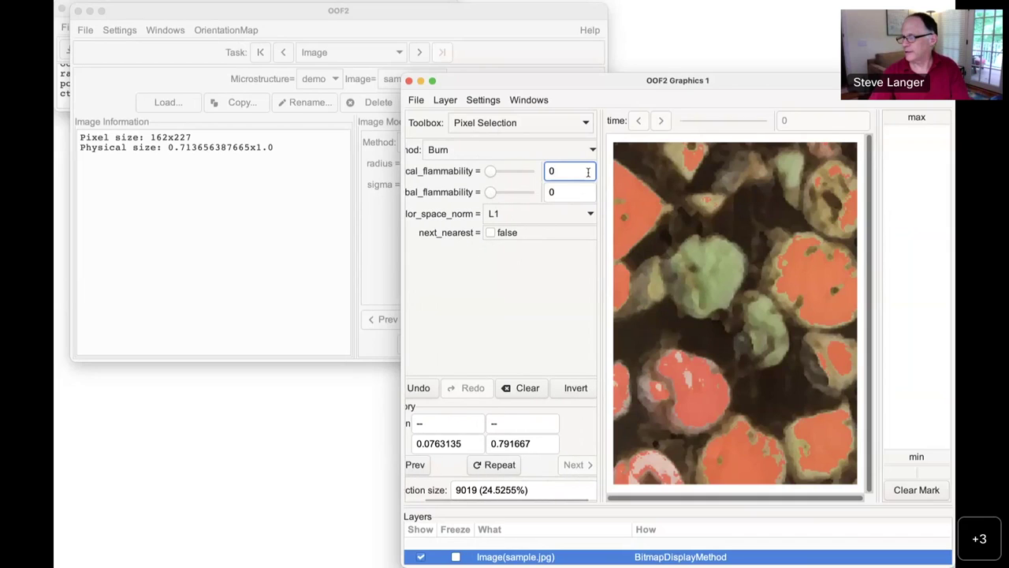
{"action": "type", "text": ".1"}
{"action": "key", "text": "Tab"}
{"action": "type", "text": "0.1"}
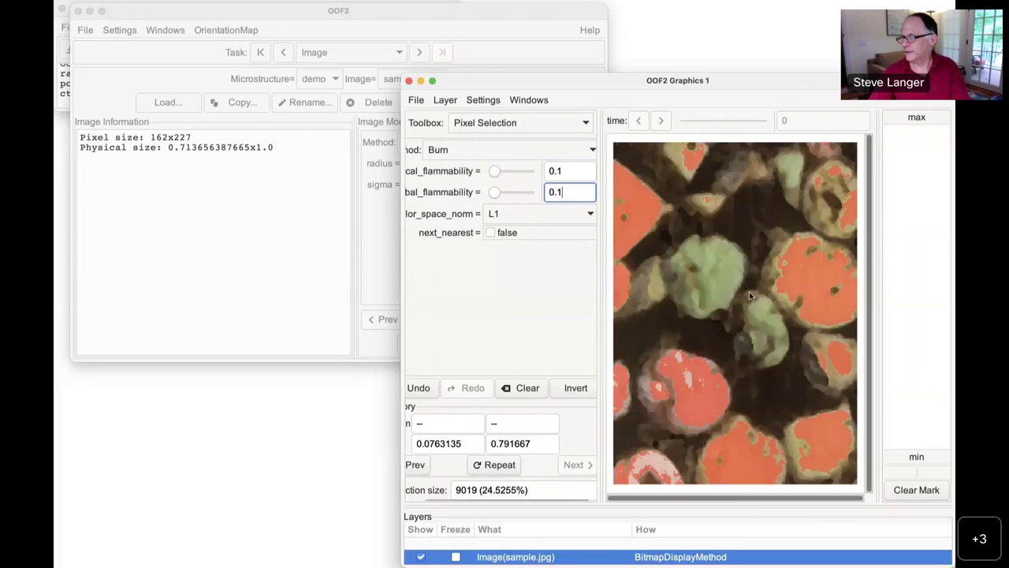
Burn-select the central green particle, and add the large yellow, two upper-left tan, small upper green and right-edge tan particles to the selection
{"action": "left_click", "coordinate": [723, 282]}
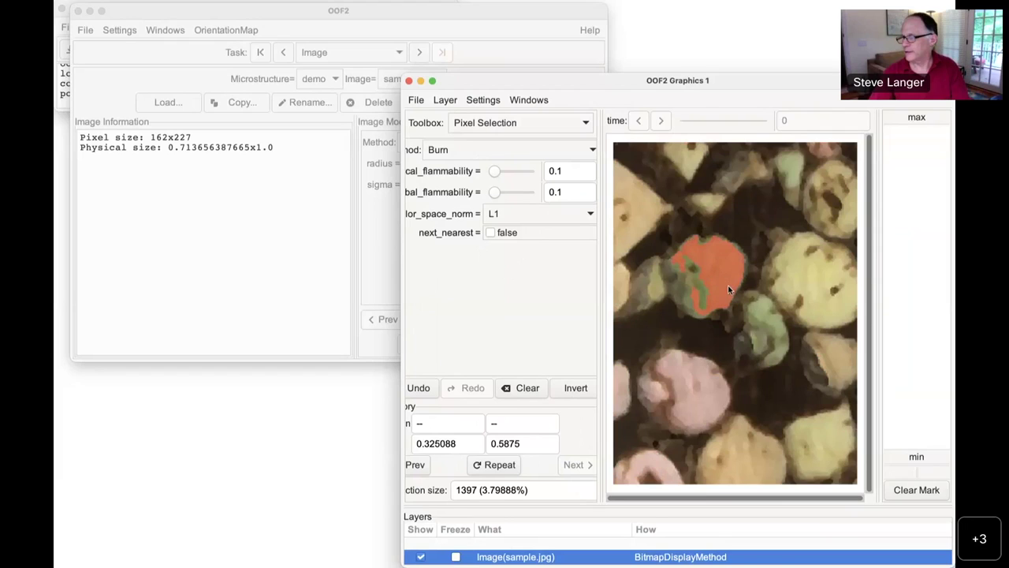
{"action": "left_click", "coordinate": [815, 280], "text": "shift"}
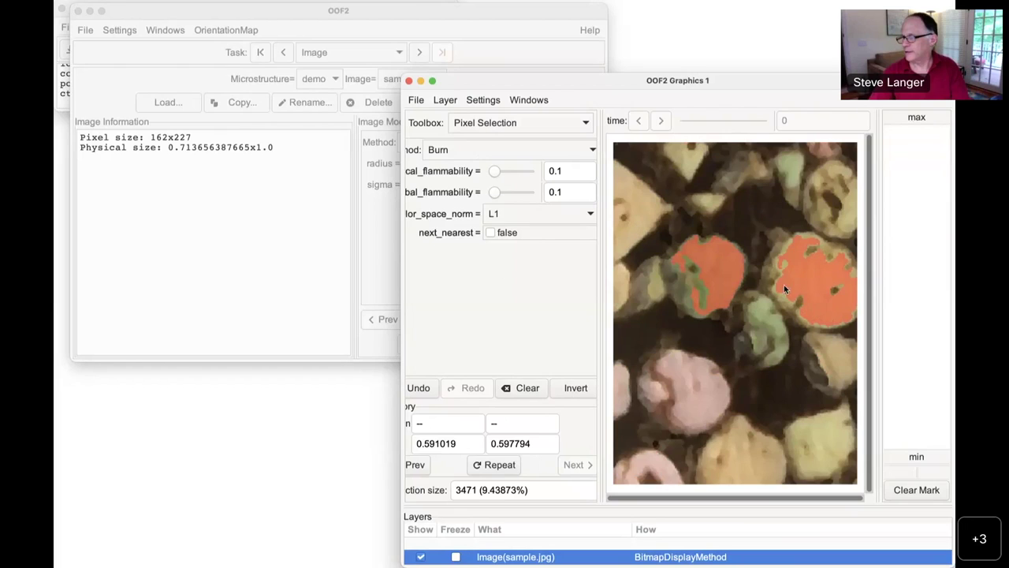
{"action": "left_click", "coordinate": [643, 220], "text": "shift"}
{"action": "left_click", "coordinate": [690, 164], "text": "shift"}
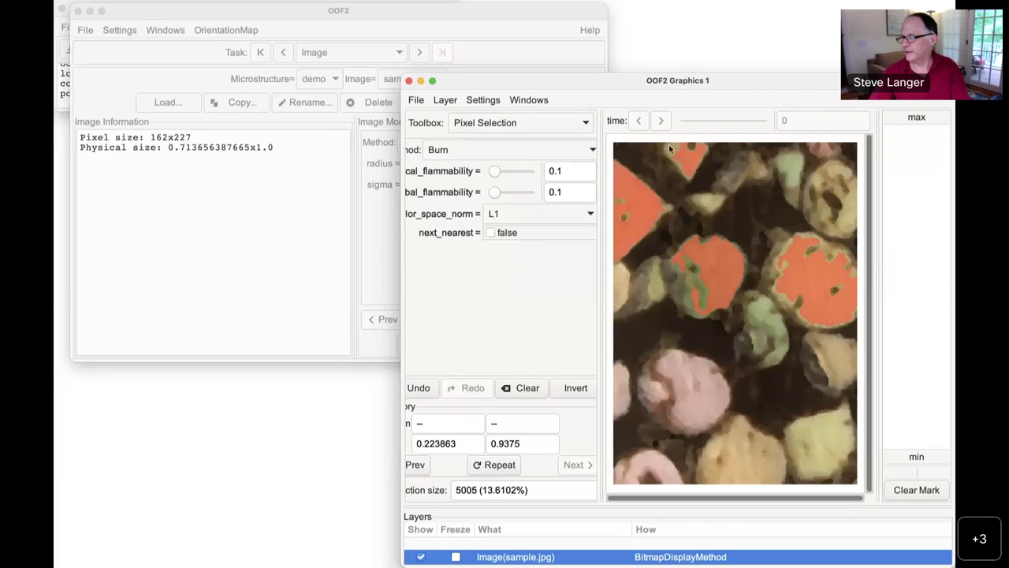
{"action": "left_click", "coordinate": [791, 171], "text": "shift"}
{"action": "left_click", "coordinate": [841, 366], "text": "shift"}
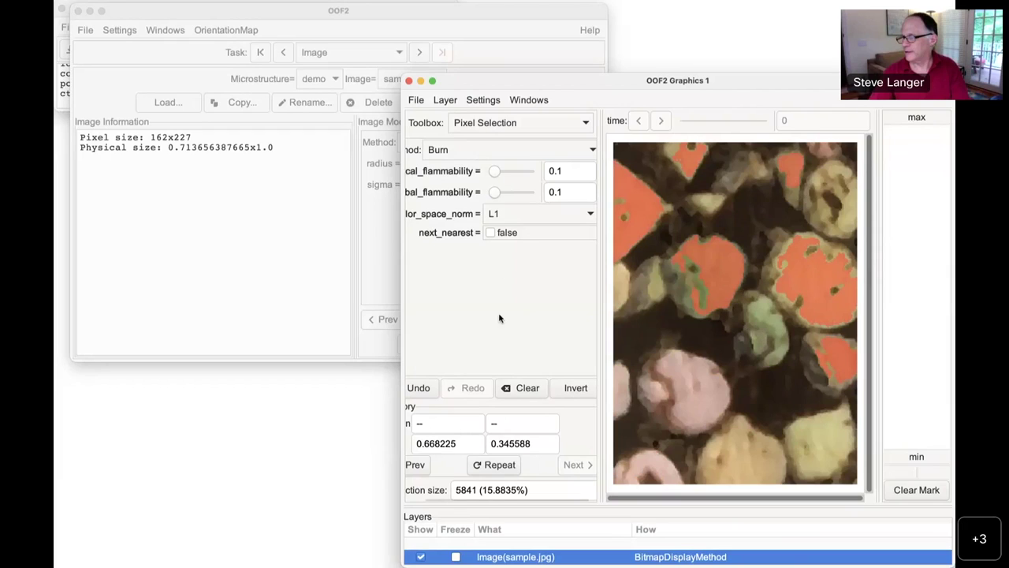
Add the upper part of the lower green particle, the pink particles, the remaining left-edge particles and the two bottom tan-yellow particles to the burn selection
{"action": "left_click", "coordinate": [777, 320], "text": "shift"}
{"action": "left_click", "coordinate": [656, 396], "text": "shift"}
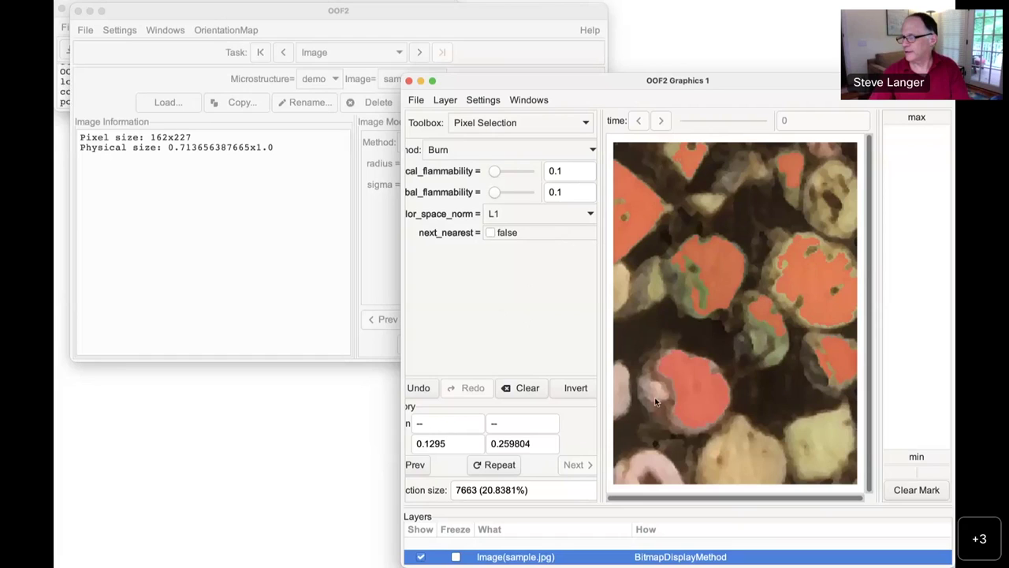
{"action": "left_click", "coordinate": [617, 392], "text": "shift"}
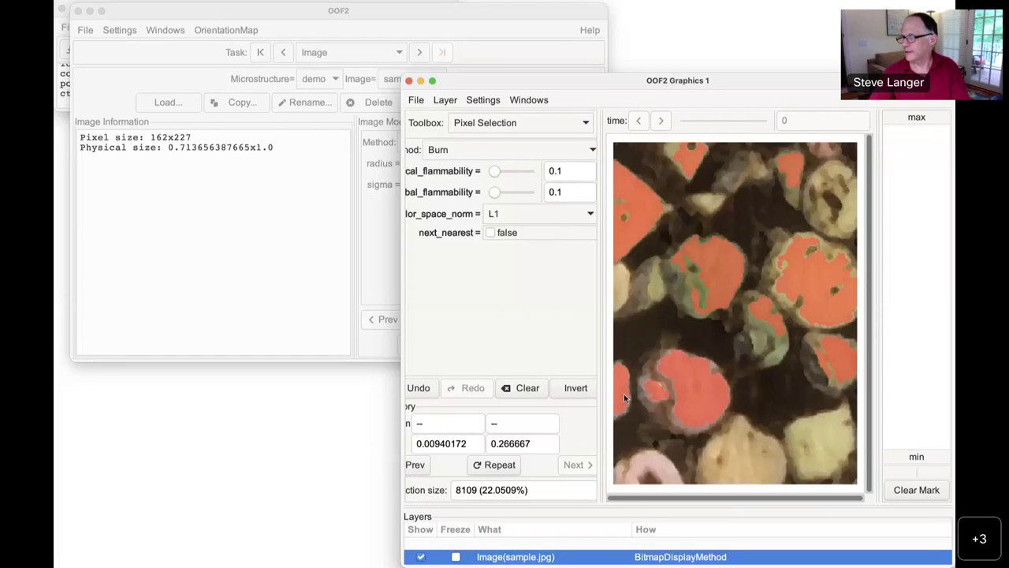
{"action": "left_click", "coordinate": [622, 286], "text": "shift"}
{"action": "left_click", "coordinate": [752, 475], "text": "shift"}
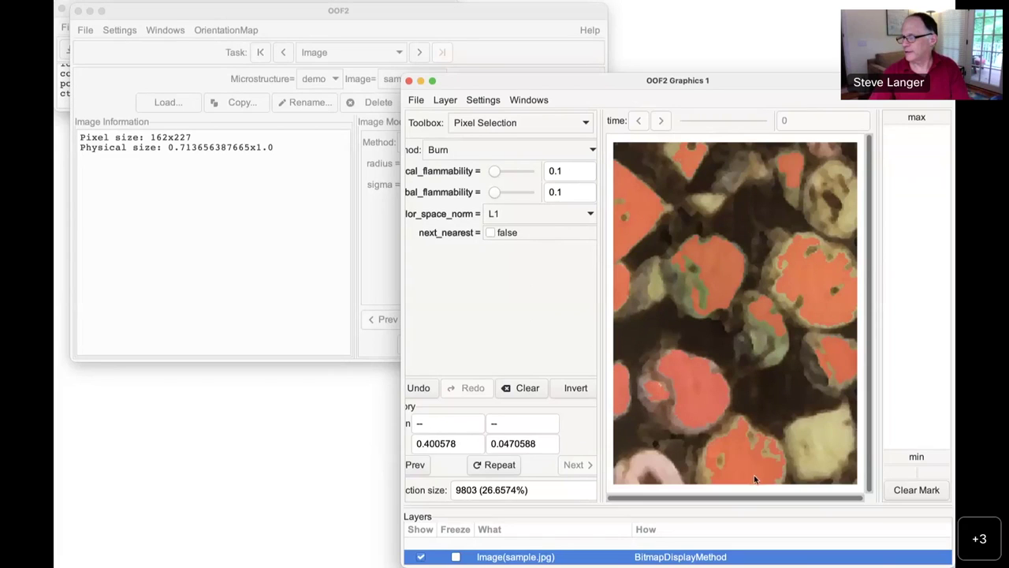
{"action": "left_click", "coordinate": [824, 447], "text": "shift"}
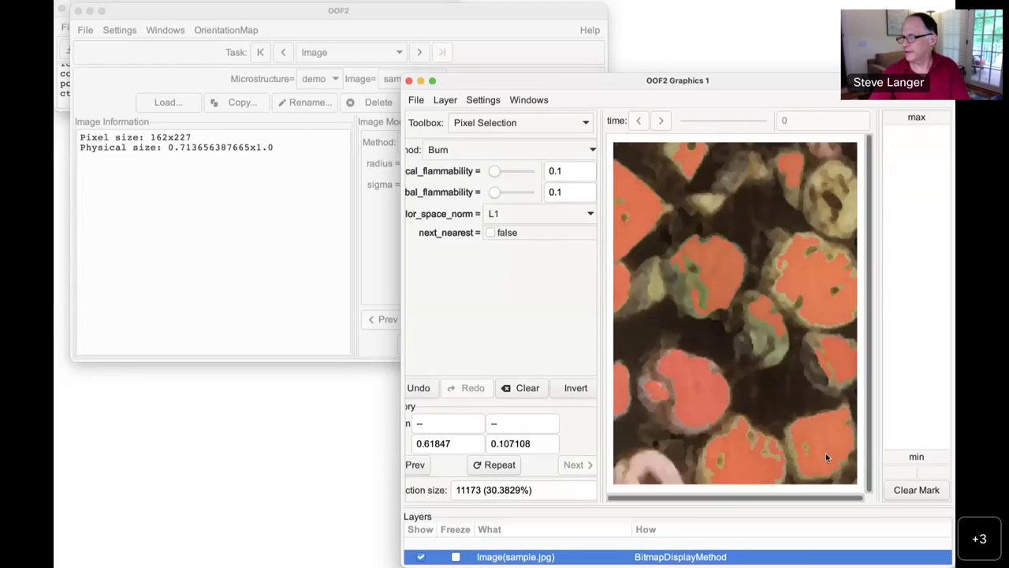
{"action": "left_click", "coordinate": [666, 466], "text": "shift"}
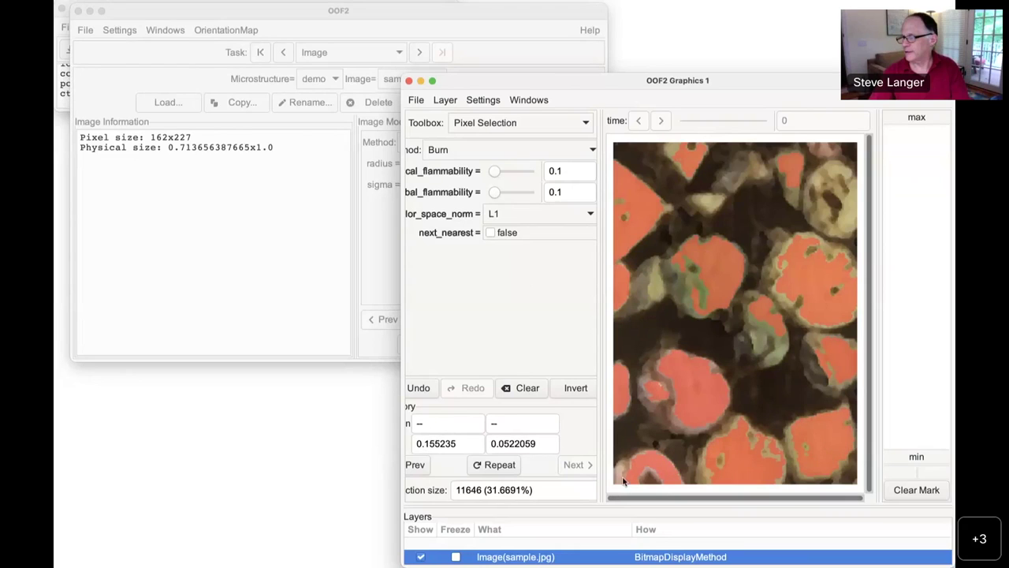
{"action": "left_click", "coordinate": [617, 472], "text": "shift"}
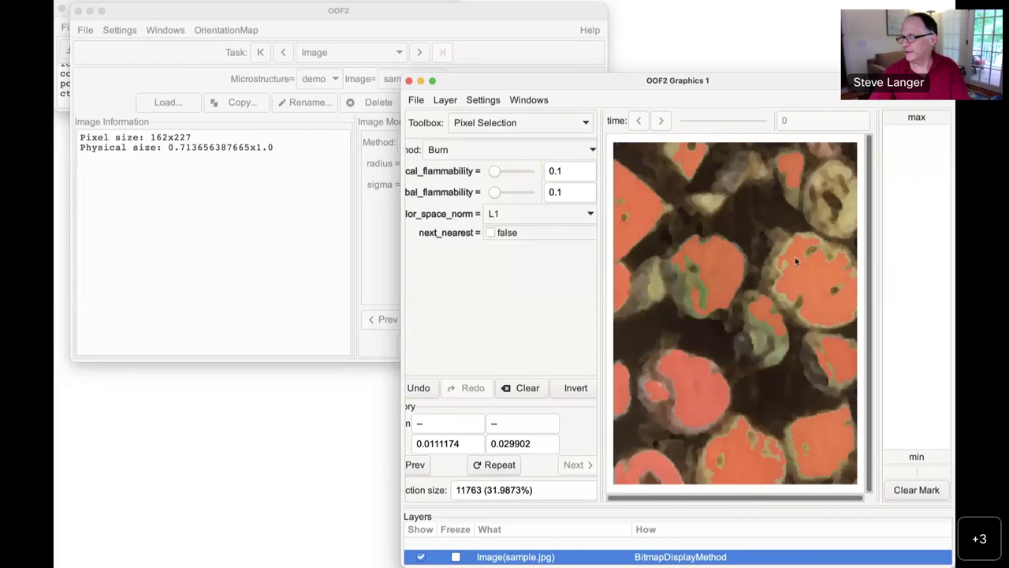
Extend the burn selection with the small tan fragment near the top, the spotted upper-right particle and the rest of the lower green particle
{"action": "left_click", "coordinate": [711, 207], "text": "shift"}
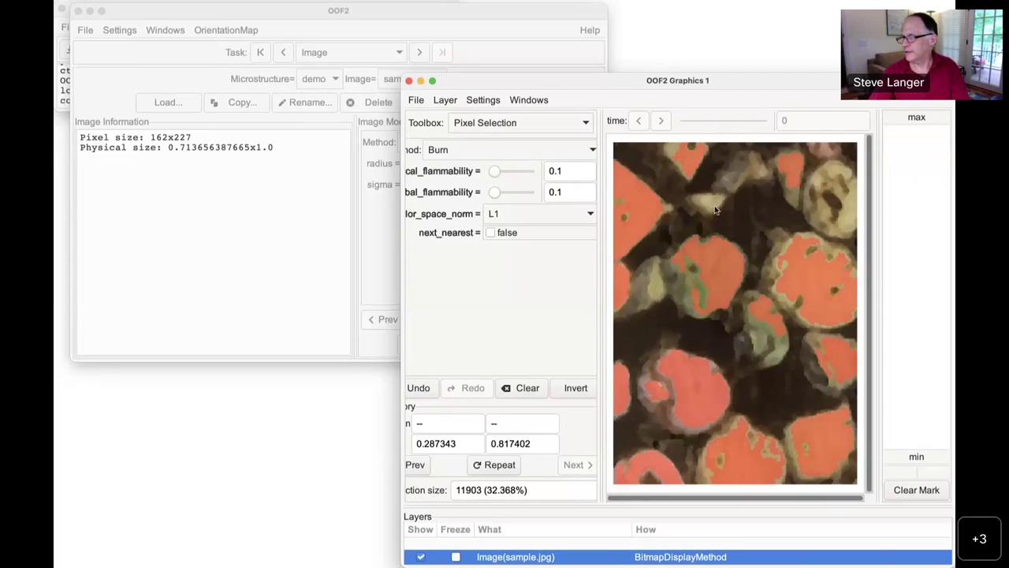
{"action": "left_click", "coordinate": [845, 217], "text": "shift"}
{"action": "left_click", "coordinate": [835, 167], "text": "shift"}
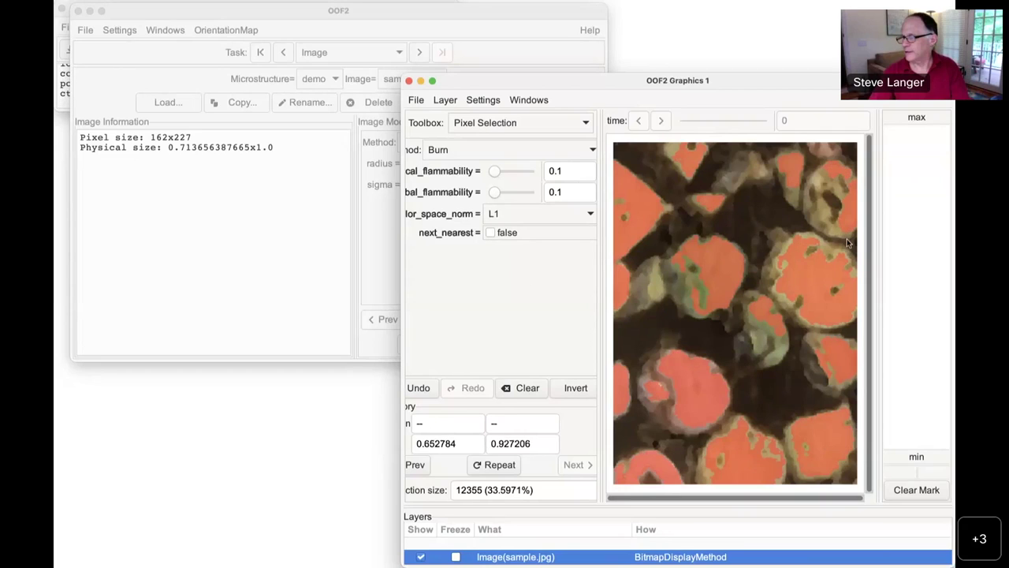
{"action": "left_click", "coordinate": [814, 181], "text": "shift"}
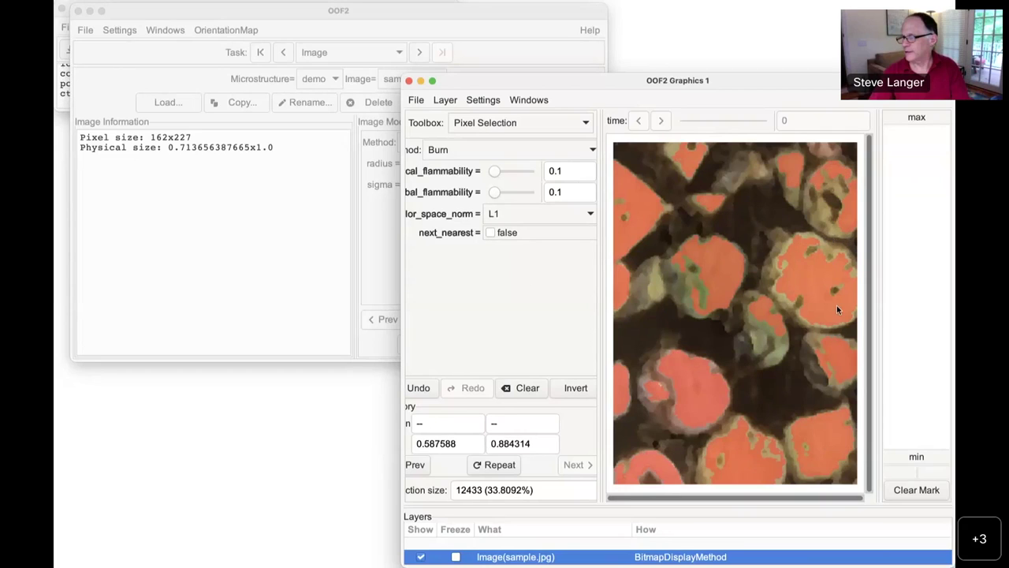
{"action": "left_click", "coordinate": [760, 343], "text": "shift"}
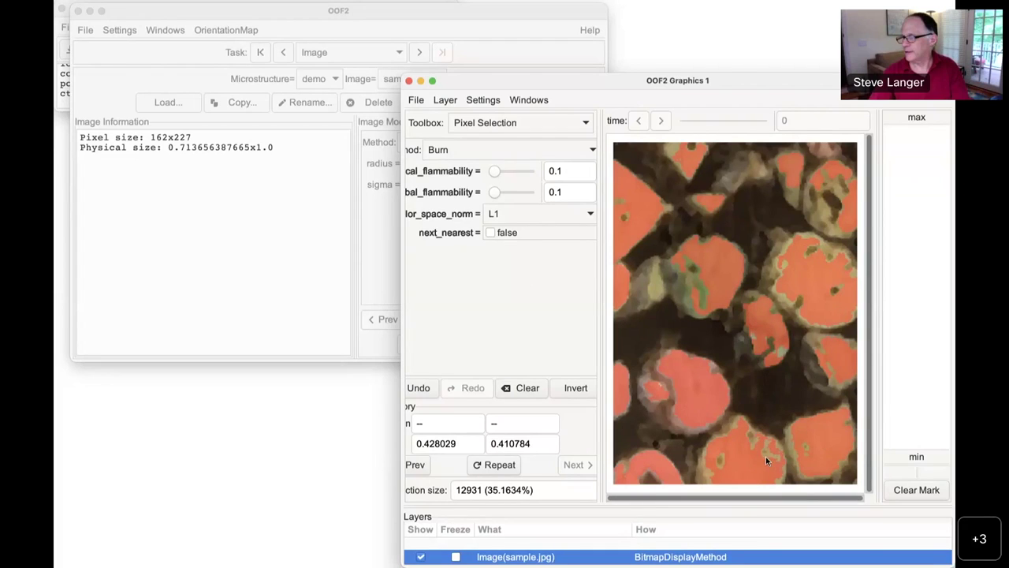
Switch the graphics window to the Viewer toolbox and zoom in on the speckled upper edge of the bottom tan particle
{"action": "left_click", "coordinate": [503, 122]}
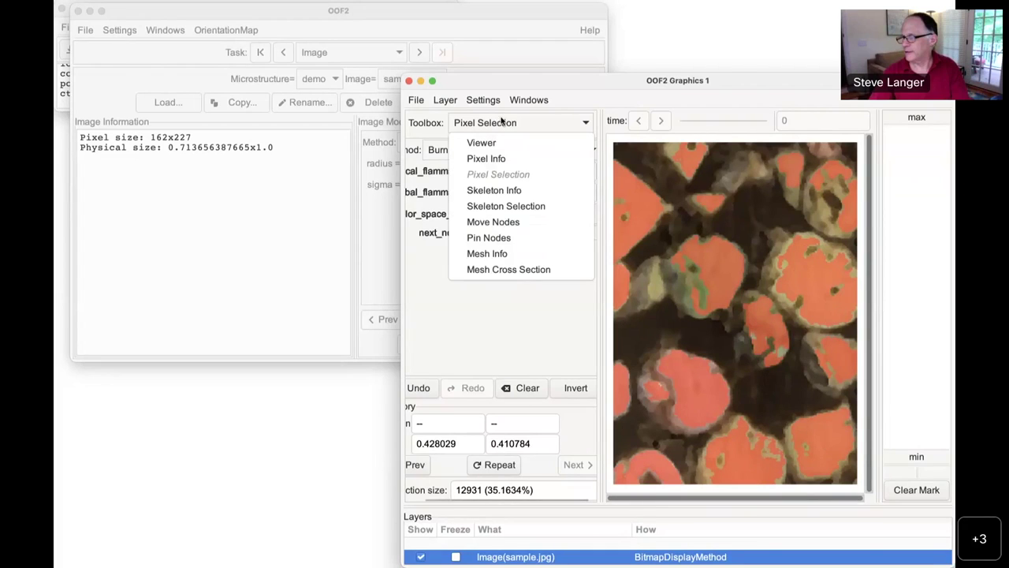
{"action": "left_click", "coordinate": [484, 141]}
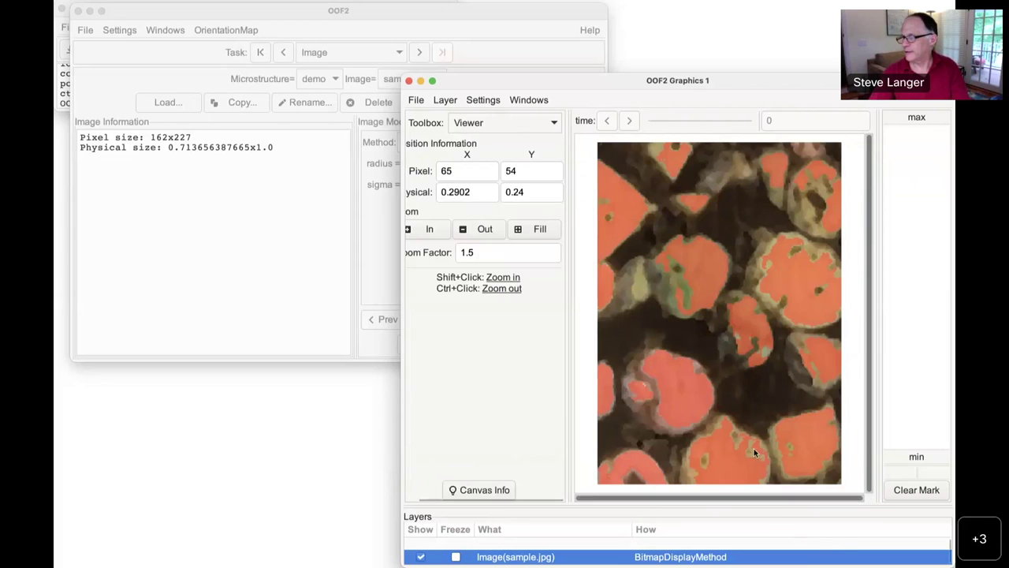
{"action": "left_click", "coordinate": [754, 448], "text": "shift"}
{"action": "left_click", "coordinate": [730, 447], "text": "shift"}
{"action": "left_click", "coordinate": [727, 448], "text": "shift"}
{"action": "left_click", "coordinate": [729, 465], "text": "shift"}
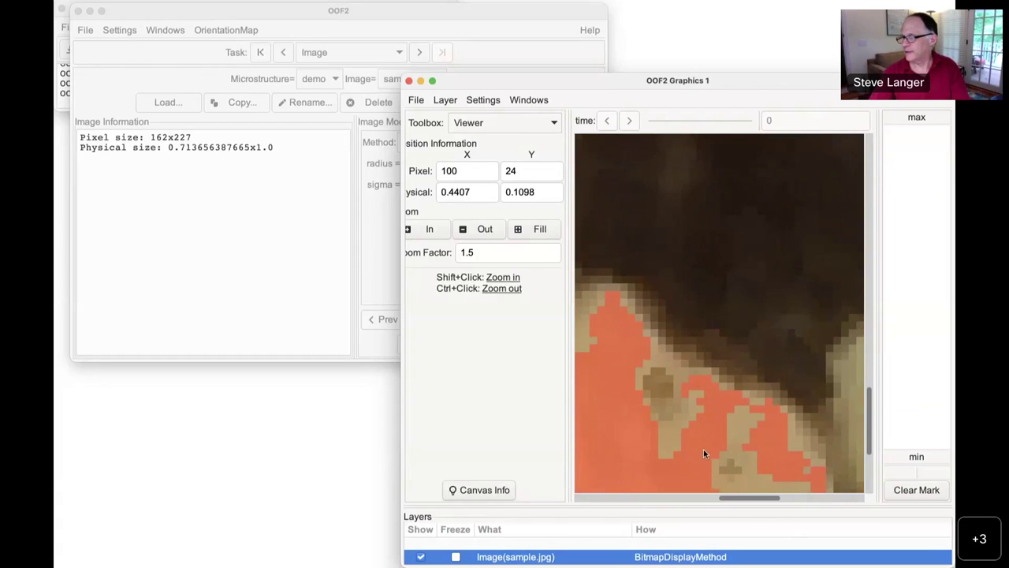
Open the Pixel Selection task for the demo microstructure, and invert the pixel selection twice
{"action": "left_click", "coordinate": [300, 241]}
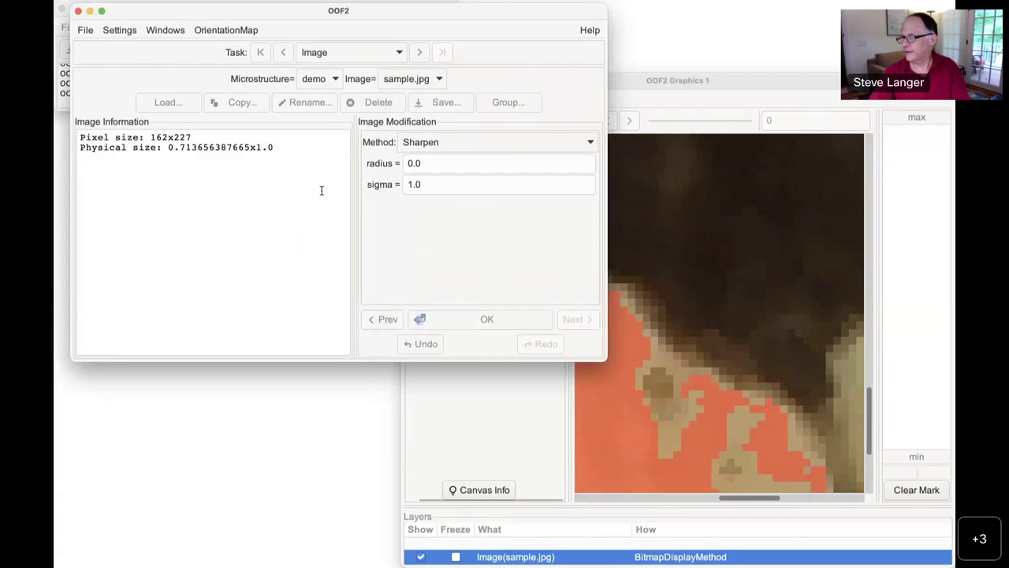
{"action": "left_click", "coordinate": [333, 50]}
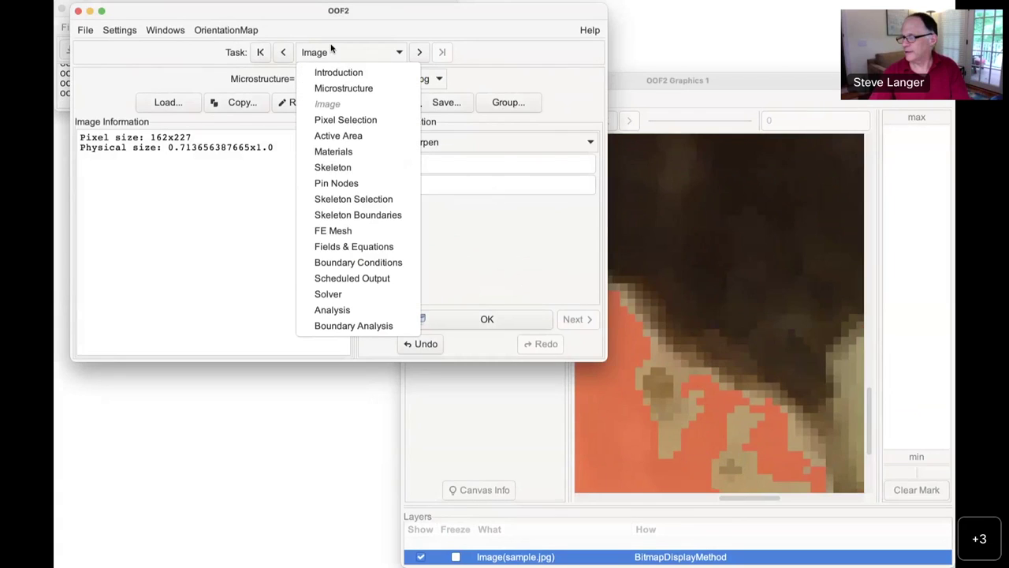
{"action": "left_click", "coordinate": [360, 119]}
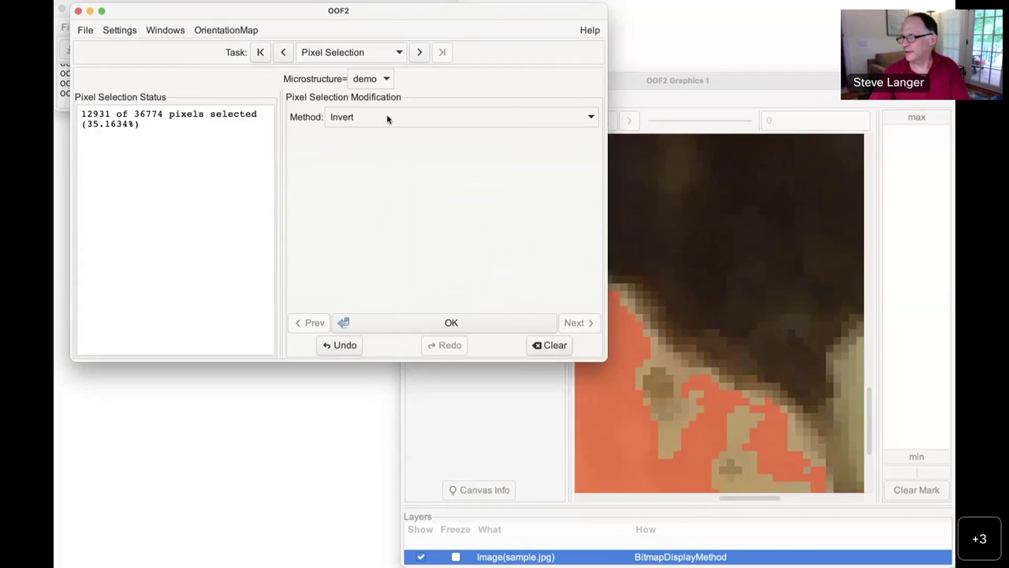
{"action": "left_click", "coordinate": [468, 325]}
{"action": "left_click", "coordinate": [465, 324]}
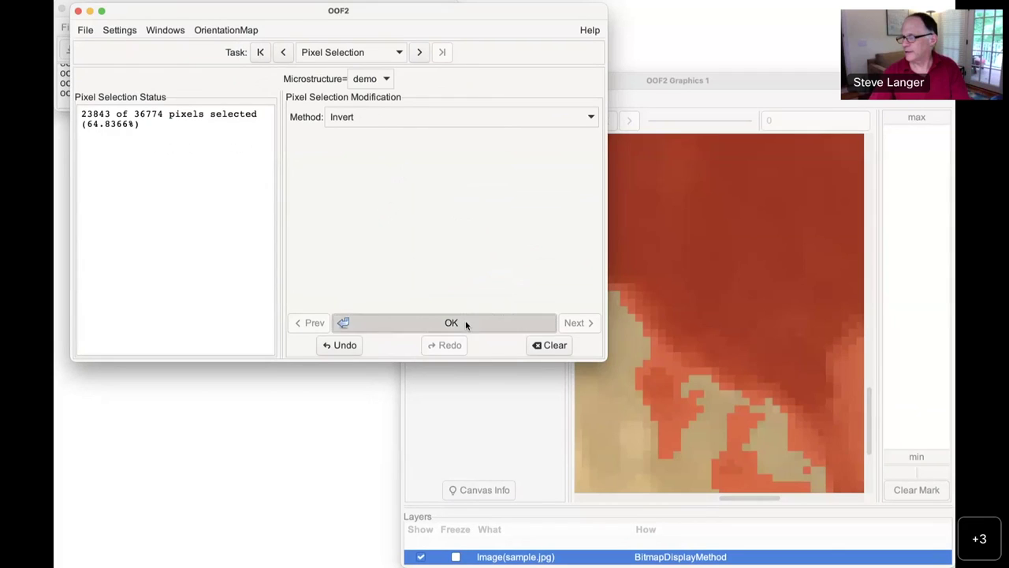
Despeckle the pixel selection with neighbors set to 5, and undo the despeckling
{"action": "left_click", "coordinate": [369, 117]}
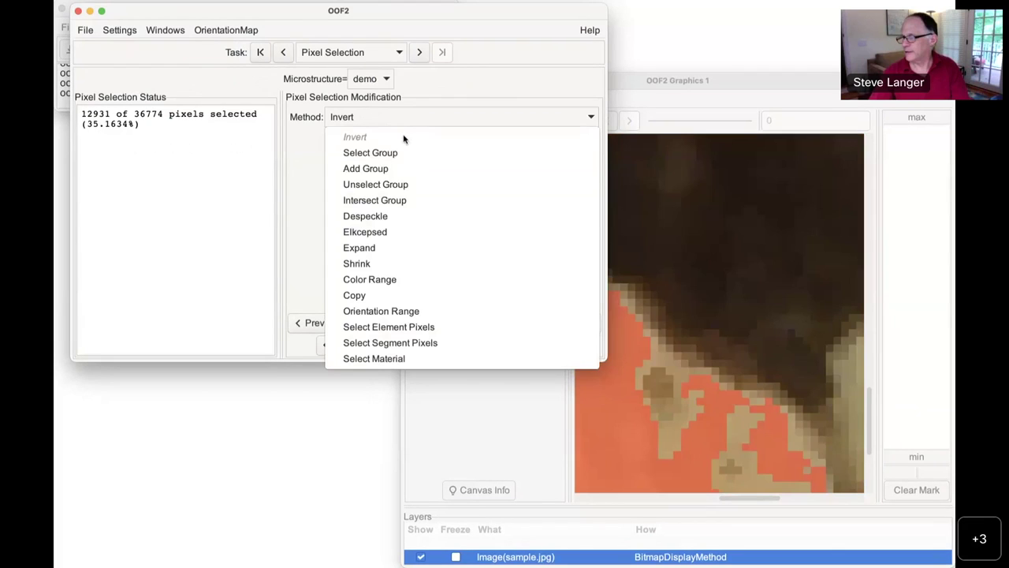
{"action": "mouse_move", "coordinate": [418, 228]}
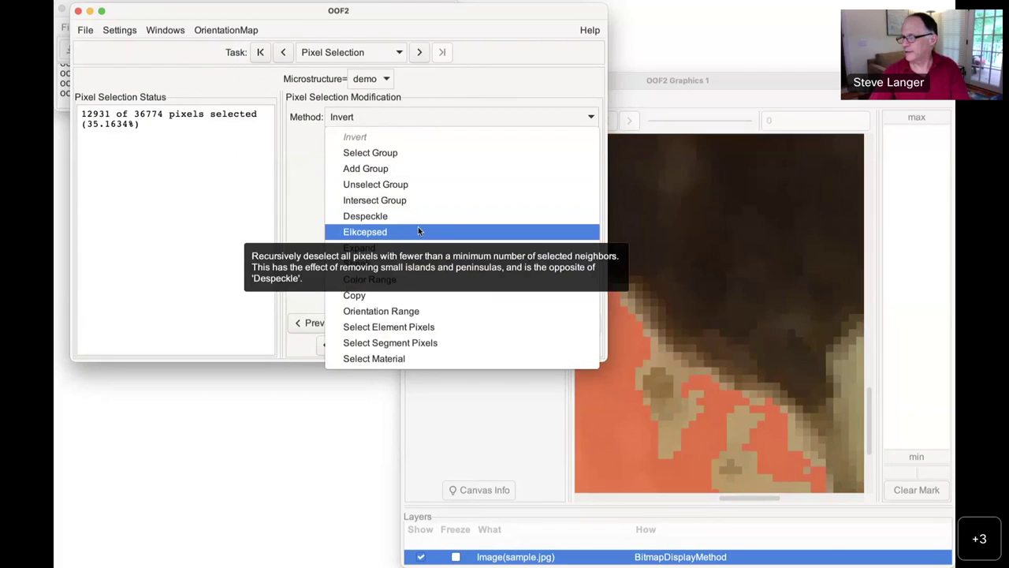
{"action": "left_click", "coordinate": [399, 216]}
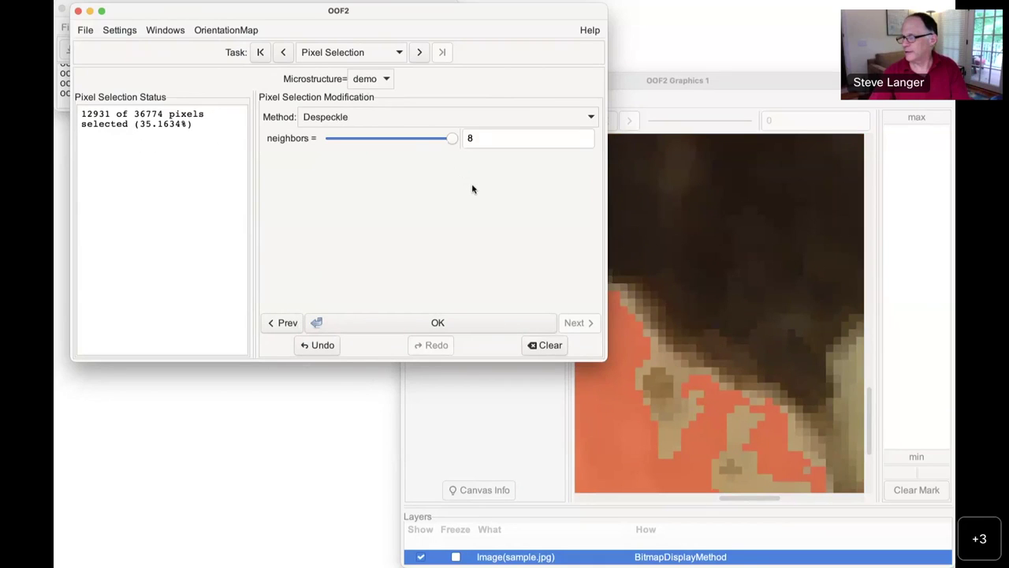
{"action": "double_click", "coordinate": [474, 139]}
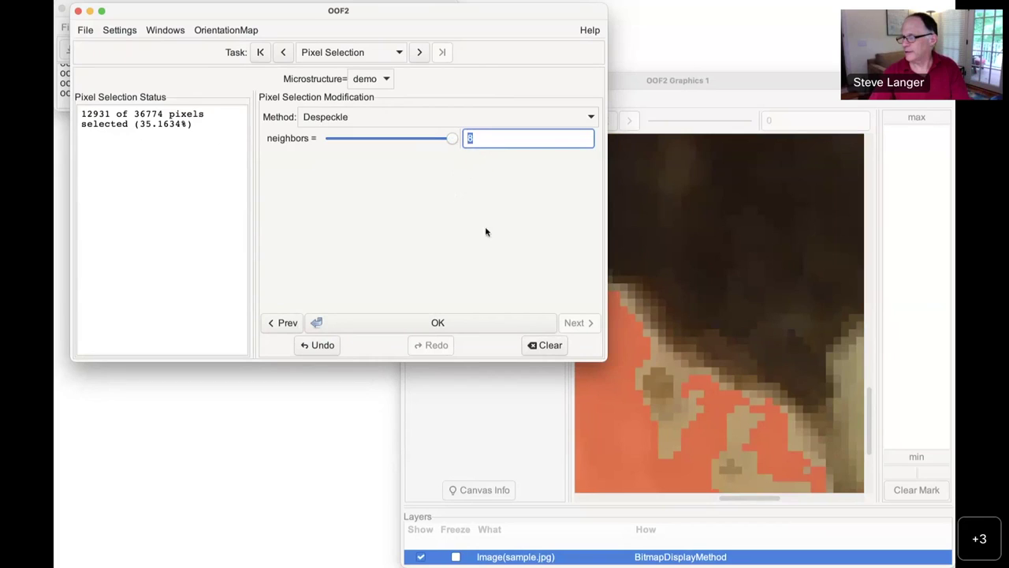
{"action": "left_click_drag", "start_coordinate": [453, 140], "coordinate": [371, 143]}
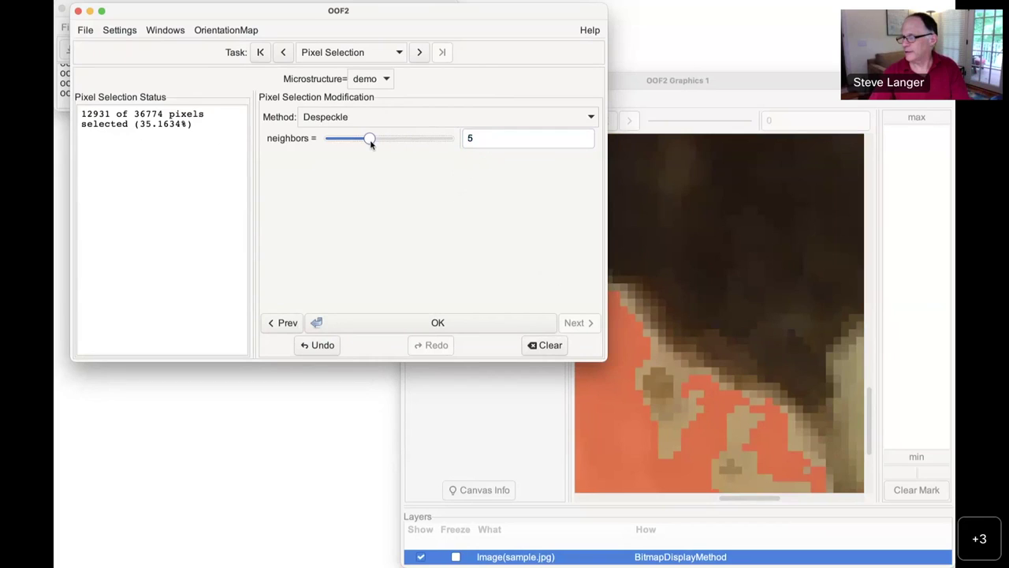
{"action": "left_click", "coordinate": [464, 325]}
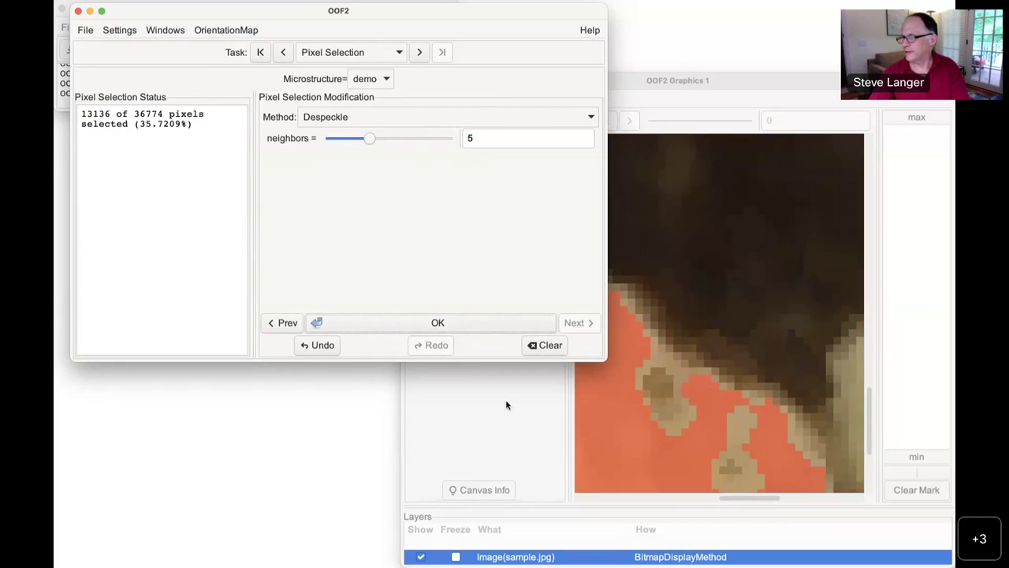
{"action": "left_click", "coordinate": [326, 346]}
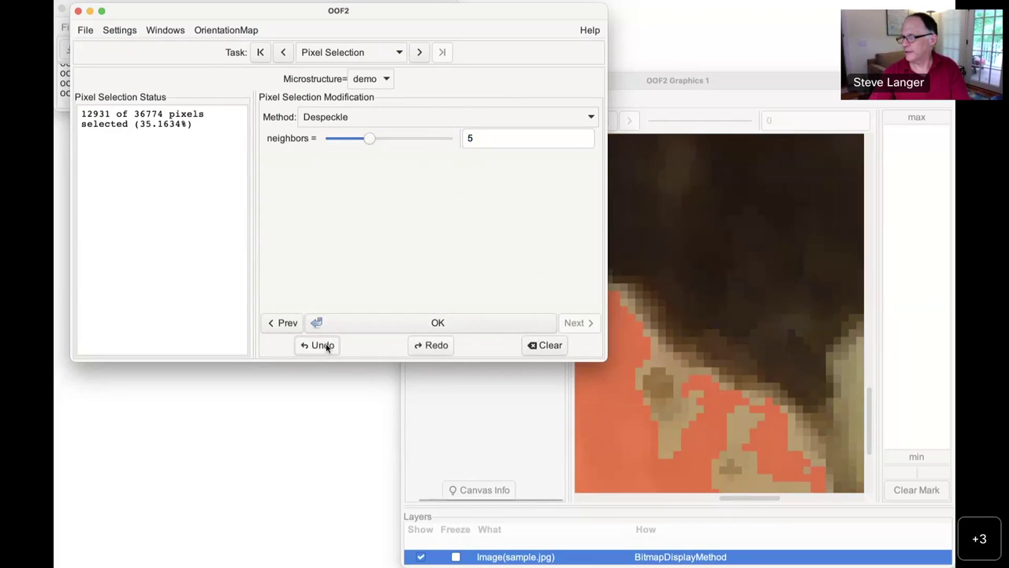
Redo the undone despeckling of the pixel selection, and fit the whole image in the graphics window
{"action": "left_click", "coordinate": [432, 347]}
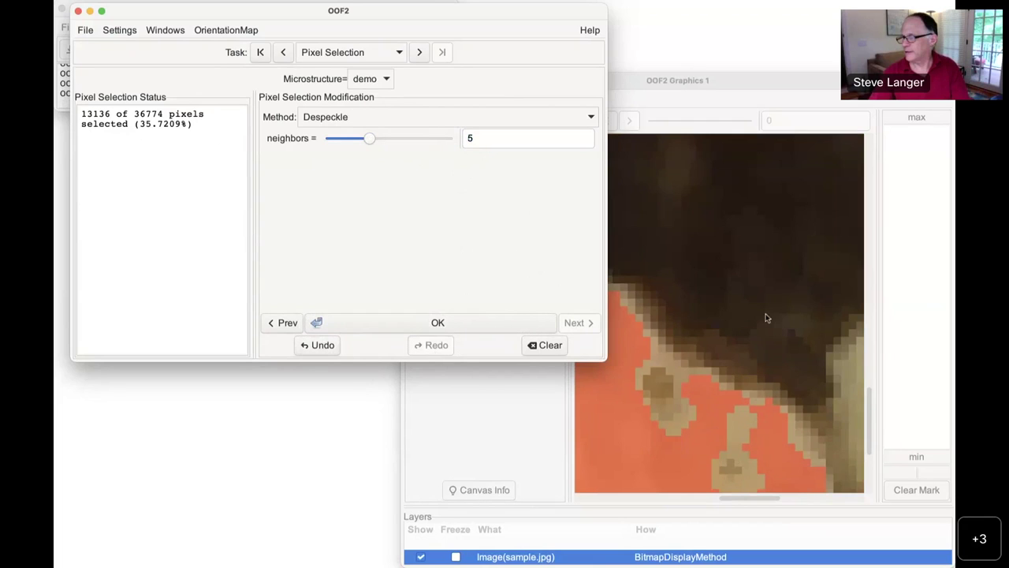
{"action": "left_click", "coordinate": [710, 80]}
{"action": "left_click", "coordinate": [474, 124]}
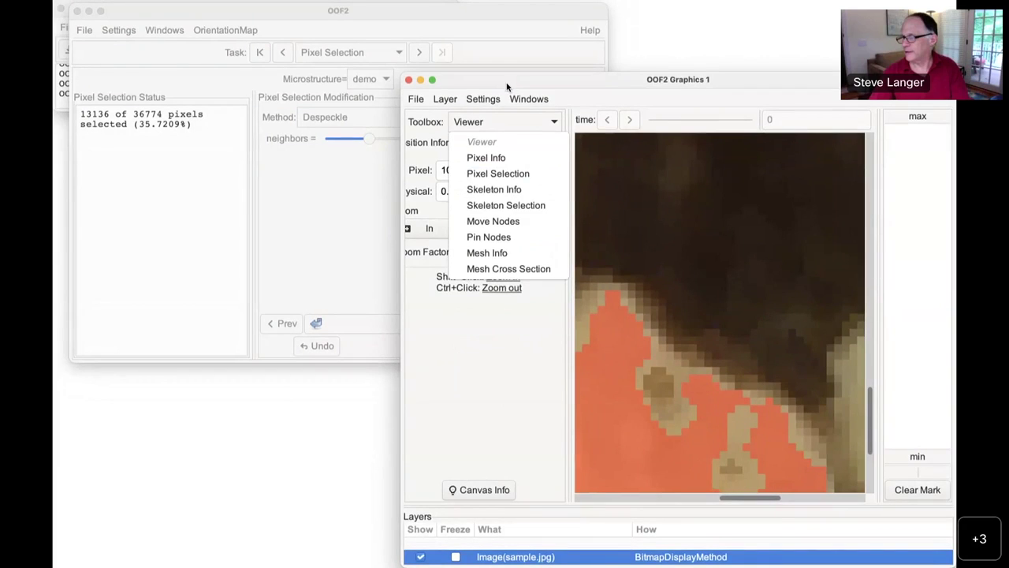
{"action": "left_click", "coordinate": [440, 414]}
{"action": "left_click", "coordinate": [541, 235]}
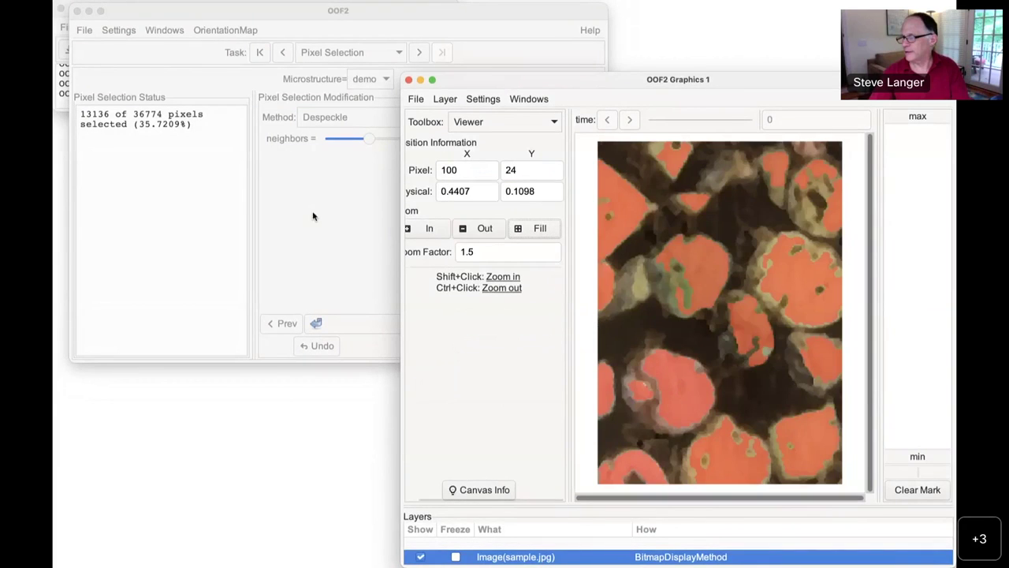
Expand the pixel selection of the demo microstructure with a radius of 2
{"action": "left_click", "coordinate": [286, 203]}
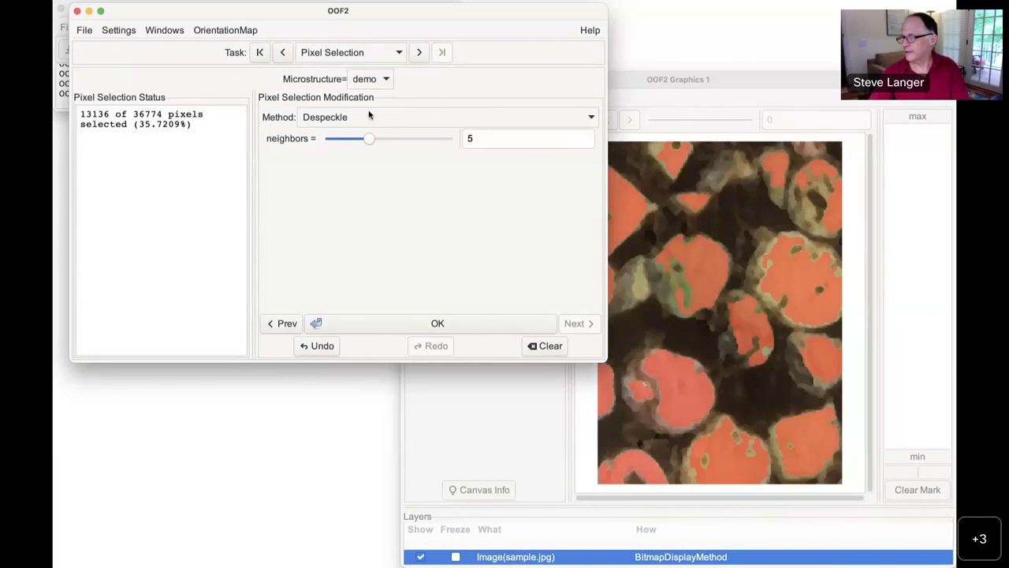
{"action": "left_click", "coordinate": [406, 120]}
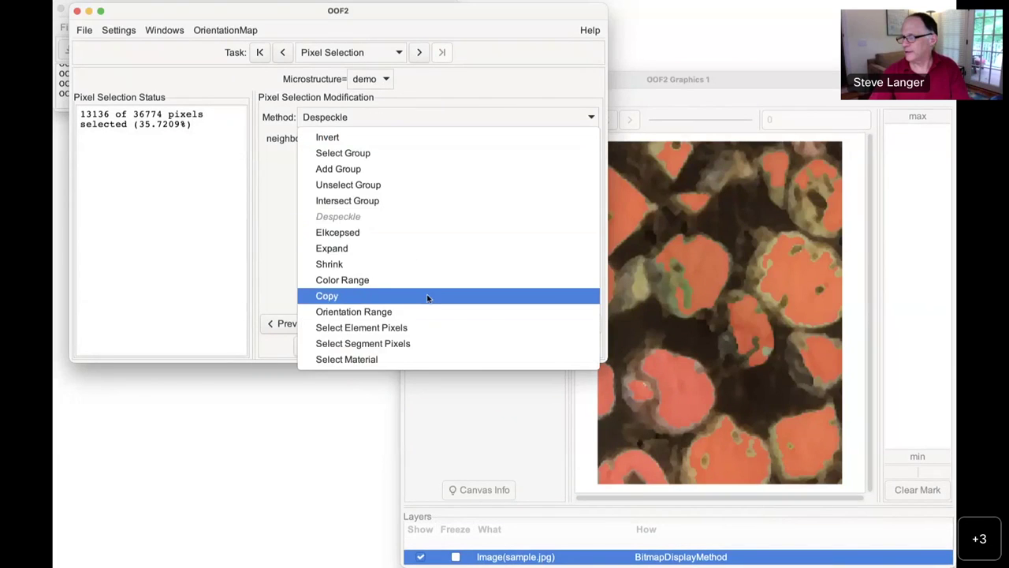
{"action": "left_click", "coordinate": [409, 247]}
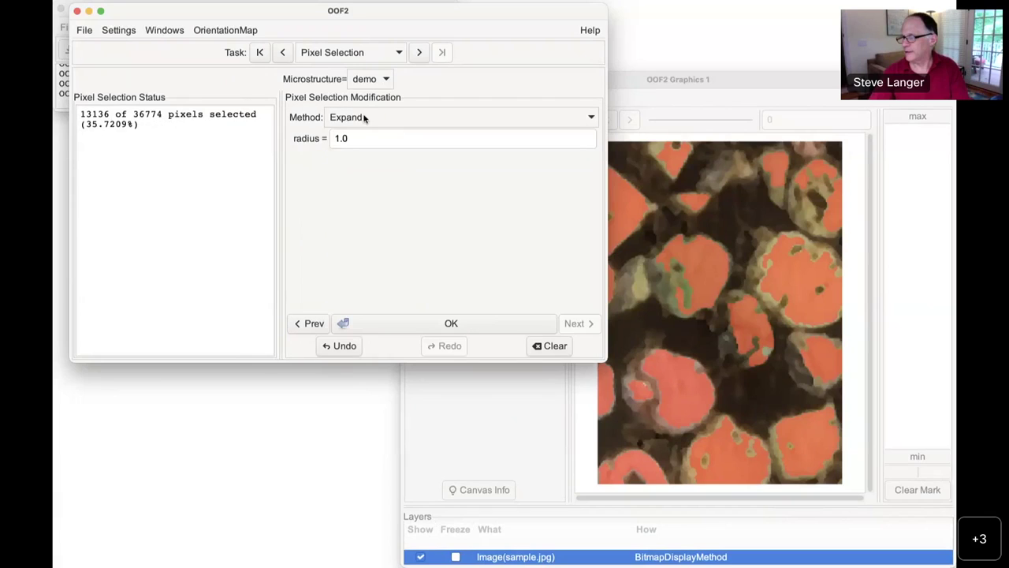
{"action": "triple_click", "coordinate": [345, 138]}
{"action": "type", "text": "2"}
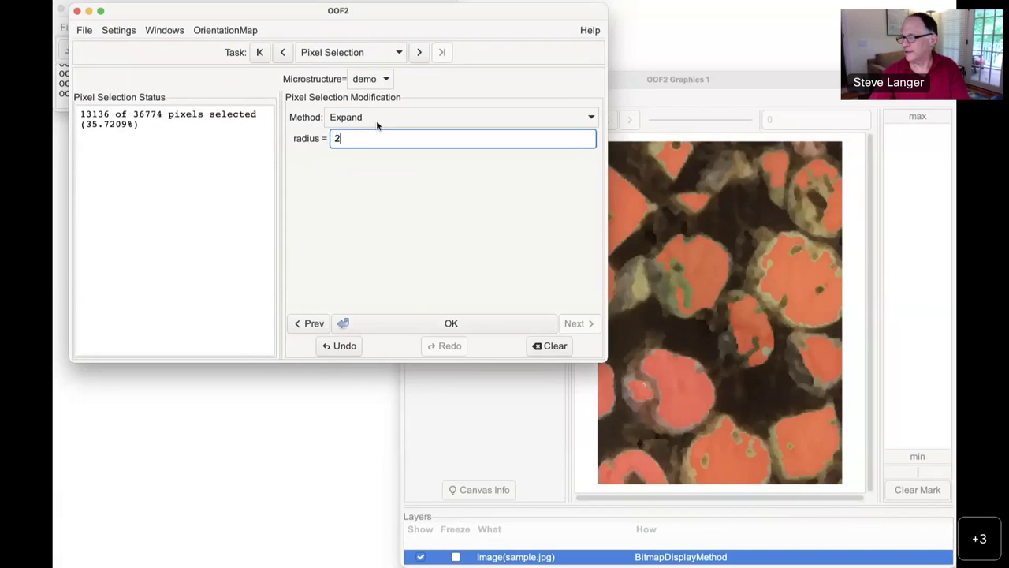
{"action": "left_click", "coordinate": [474, 328]}
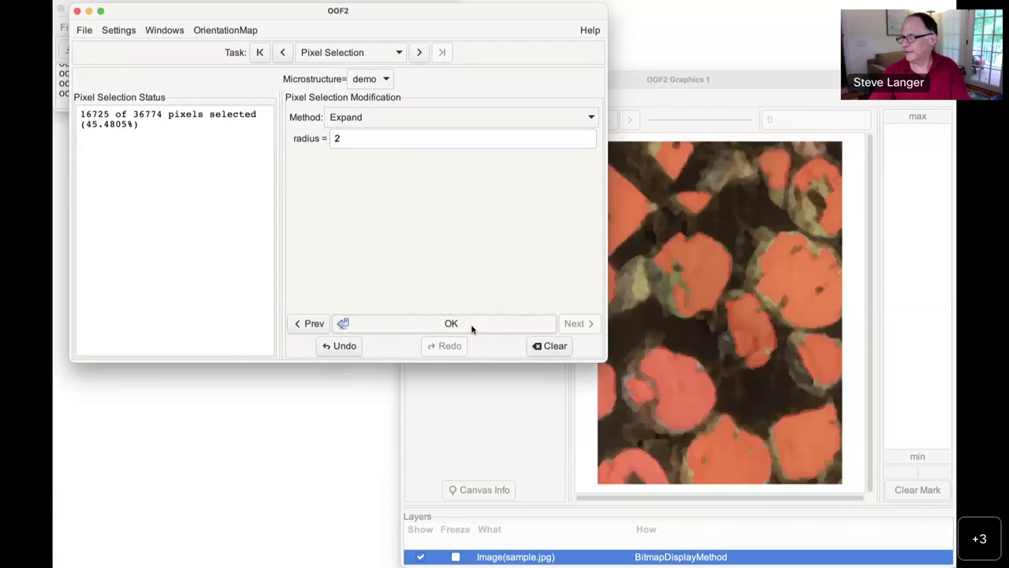
Despeckle the expanded pixel selection with neighbors set to 5, applying it twice
{"action": "left_click", "coordinate": [371, 116]}
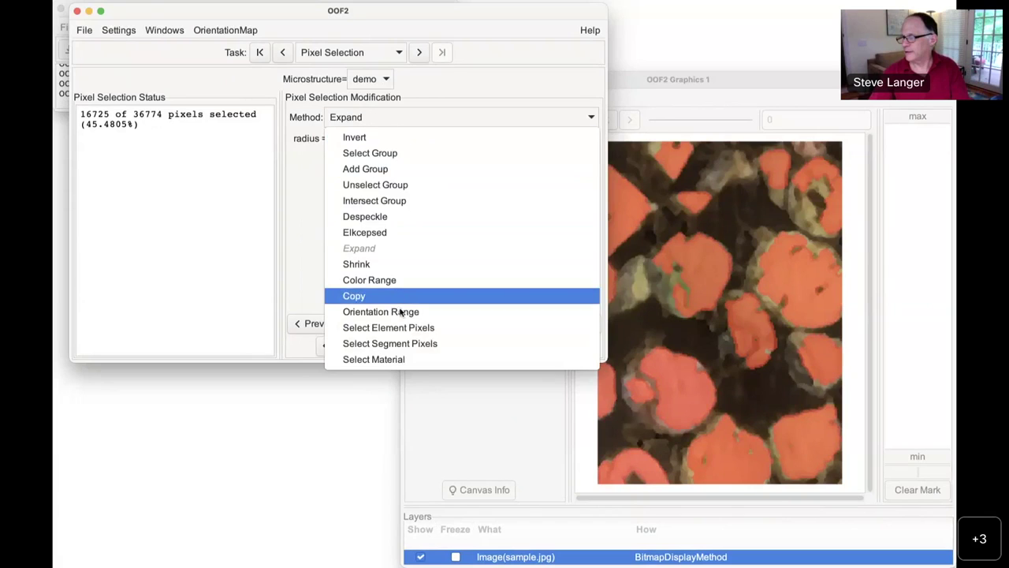
{"action": "left_click", "coordinate": [397, 216]}
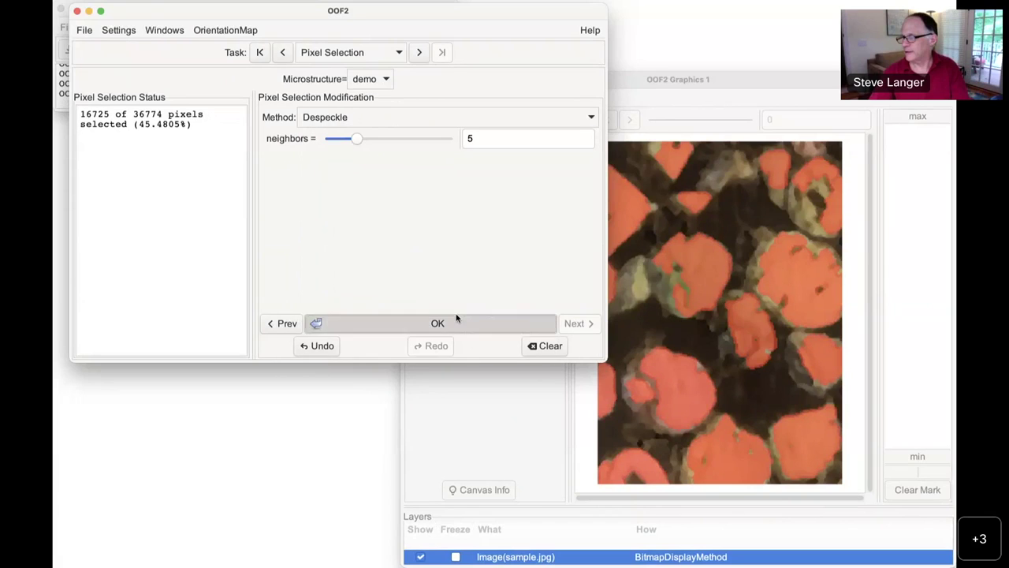
{"action": "left_click", "coordinate": [456, 317]}
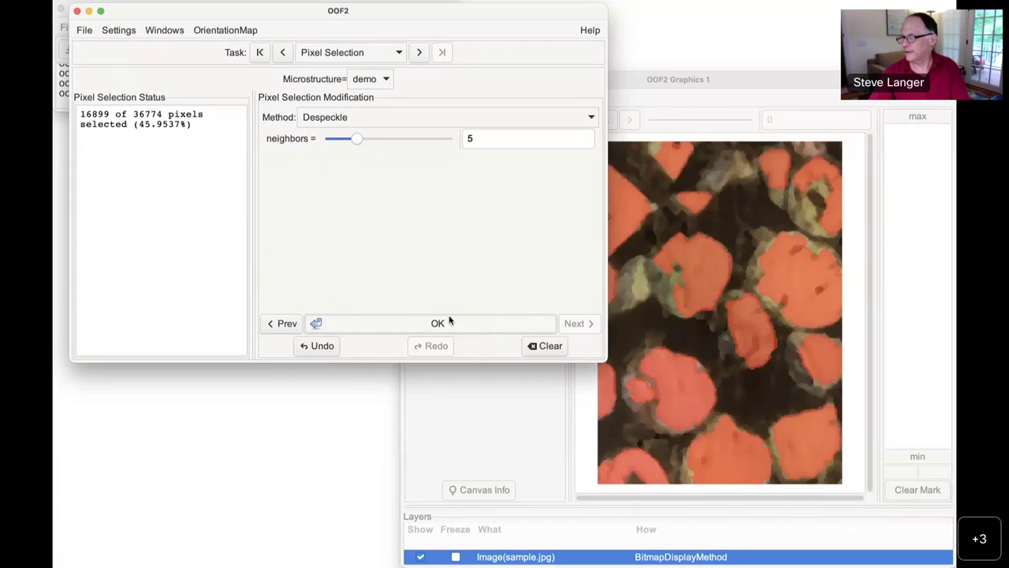
{"action": "left_click", "coordinate": [453, 322]}
Shrink the pixel selection with a radius of 2
{"action": "left_click", "coordinate": [397, 116]}
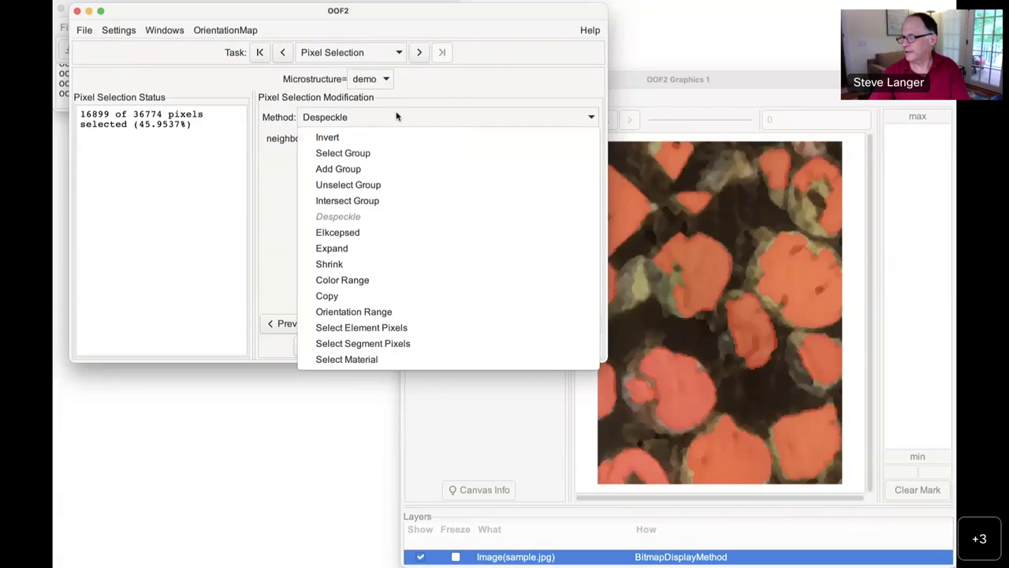
{"action": "left_click", "coordinate": [364, 266]}
{"action": "left_click_drag", "start_coordinate": [373, 141], "coordinate": [331, 142]}
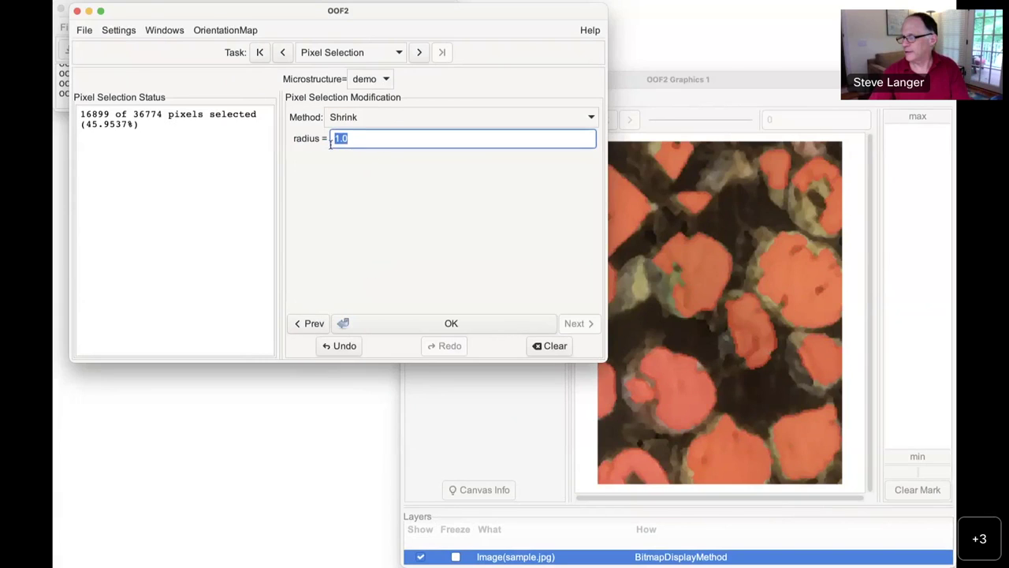
{"action": "type", "text": "2"}
{"action": "left_click", "coordinate": [453, 324]}
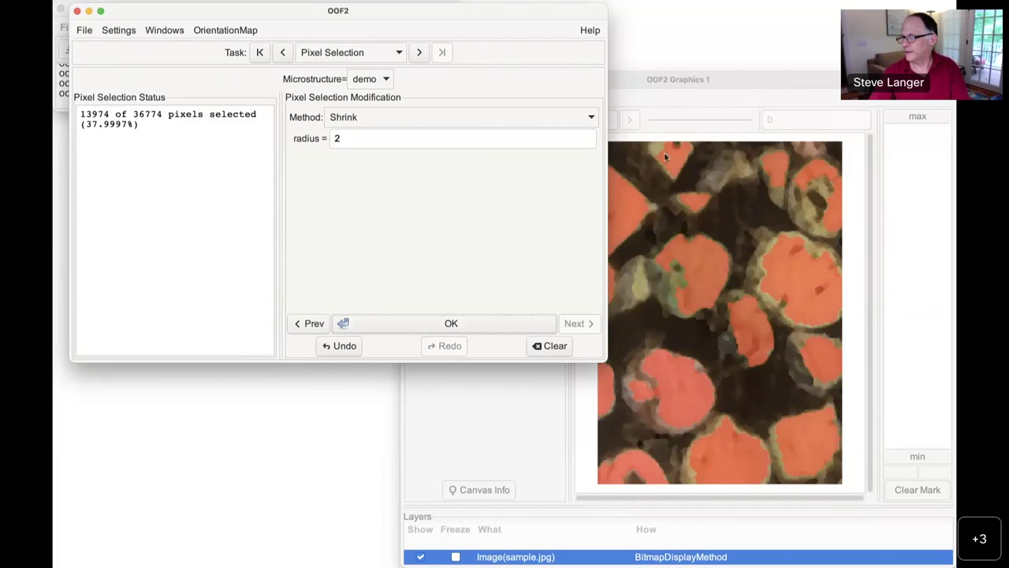
Examine the selection boundary along the upper edge of the bottom tan particle up close, and return to the full image
{"action": "left_click", "coordinate": [671, 81]}
{"action": "left_click", "coordinate": [478, 120]}
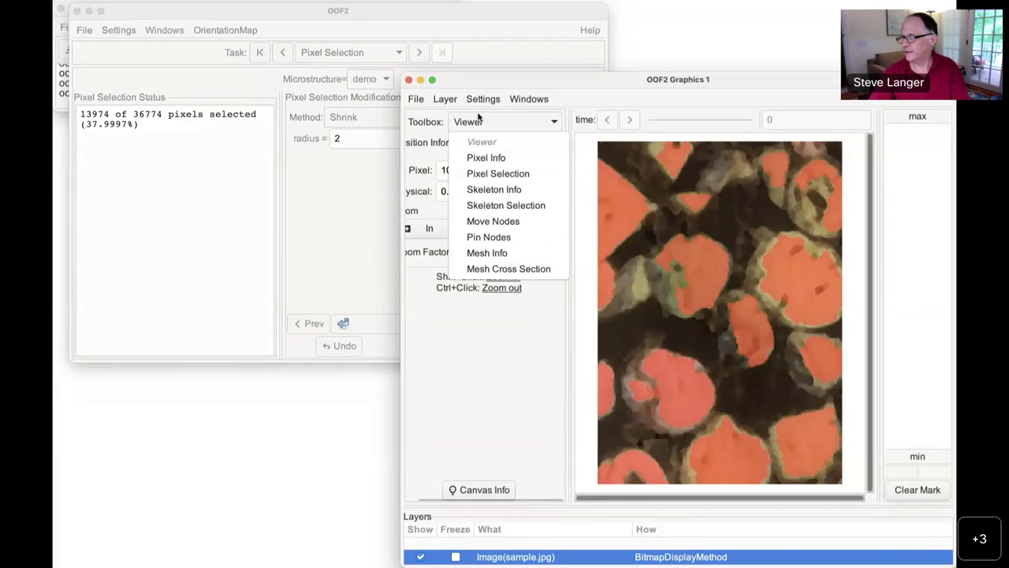
{"action": "left_click", "coordinate": [520, 80]}
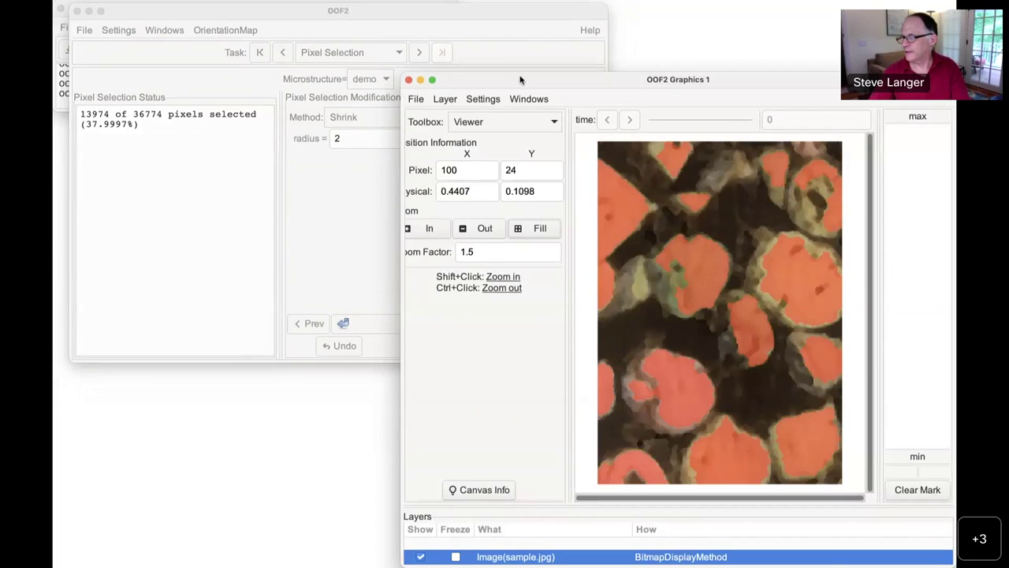
{"action": "left_click", "coordinate": [753, 438], "text": "shift"}
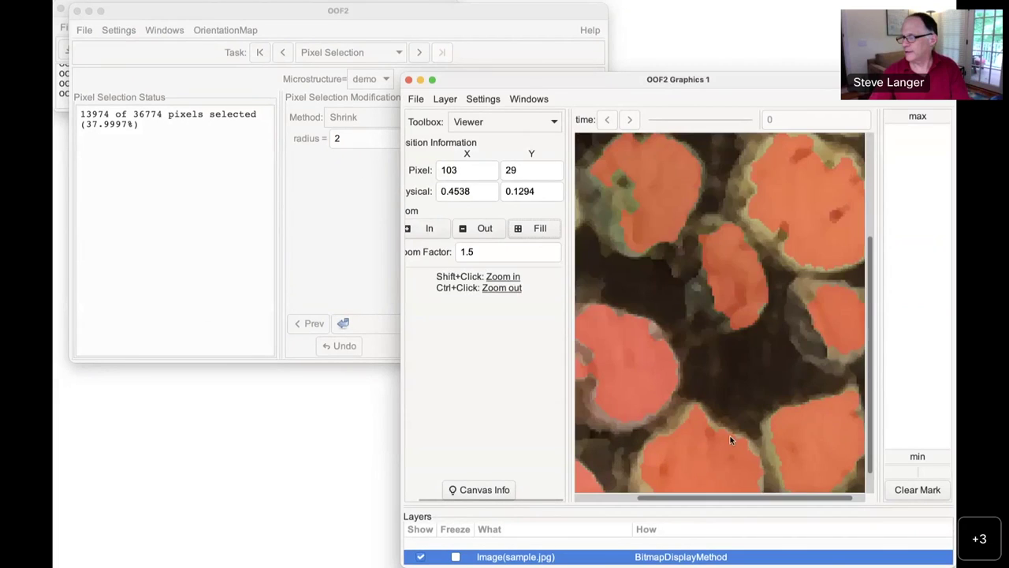
{"action": "left_click", "coordinate": [731, 436], "text": "shift"}
{"action": "left_click", "coordinate": [731, 437], "text": "shift"}
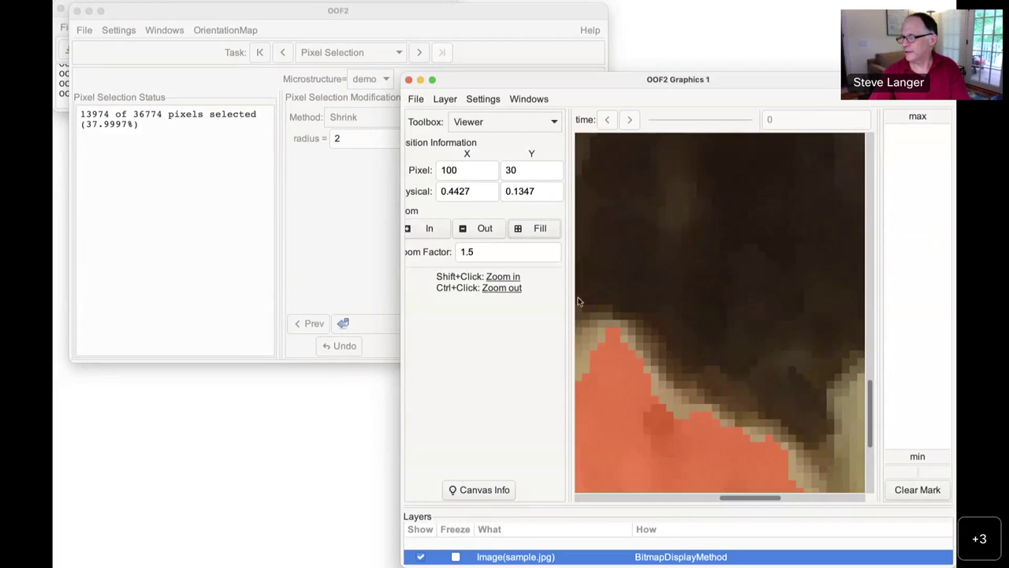
{"action": "left_click", "coordinate": [489, 123]}
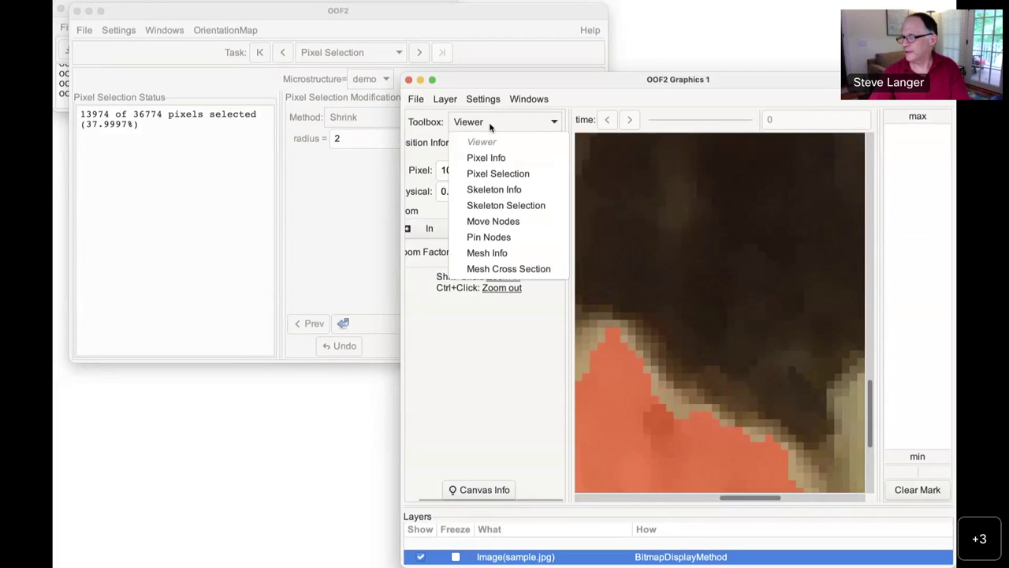
{"action": "key", "text": "Escape"}
{"action": "left_click", "coordinate": [533, 228]}
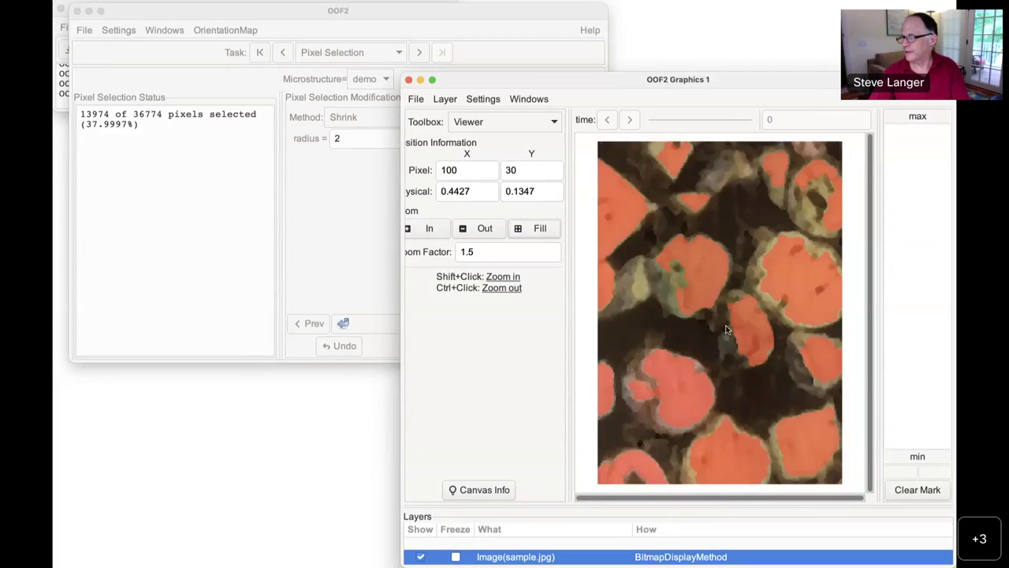
In the Microstructure task, create a pixel group named chocolate and add the selected pixels to it
{"action": "left_click", "coordinate": [331, 218]}
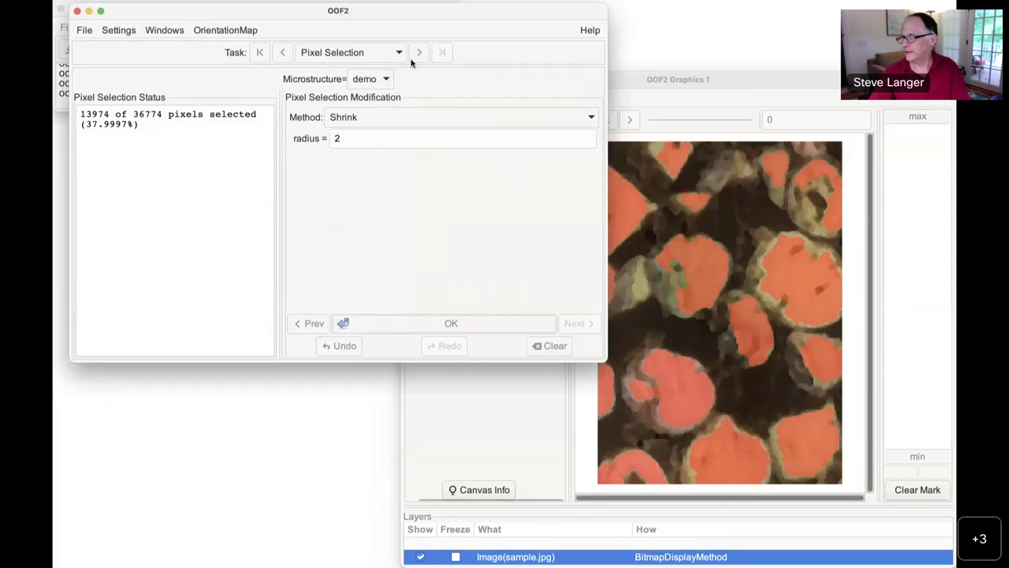
{"action": "left_click", "coordinate": [353, 50]}
{"action": "left_click", "coordinate": [350, 89]}
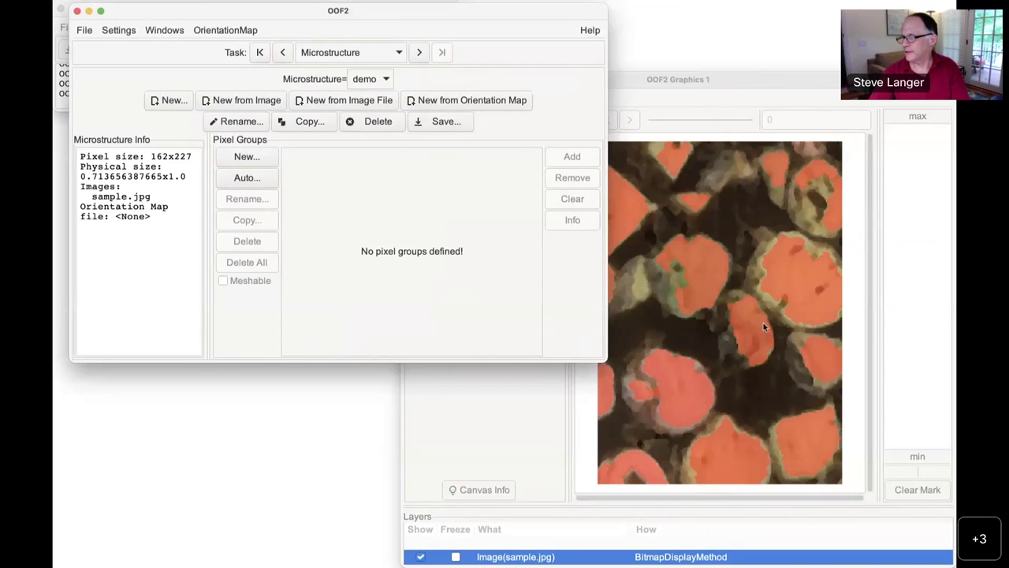
{"action": "left_click", "coordinate": [256, 160]}
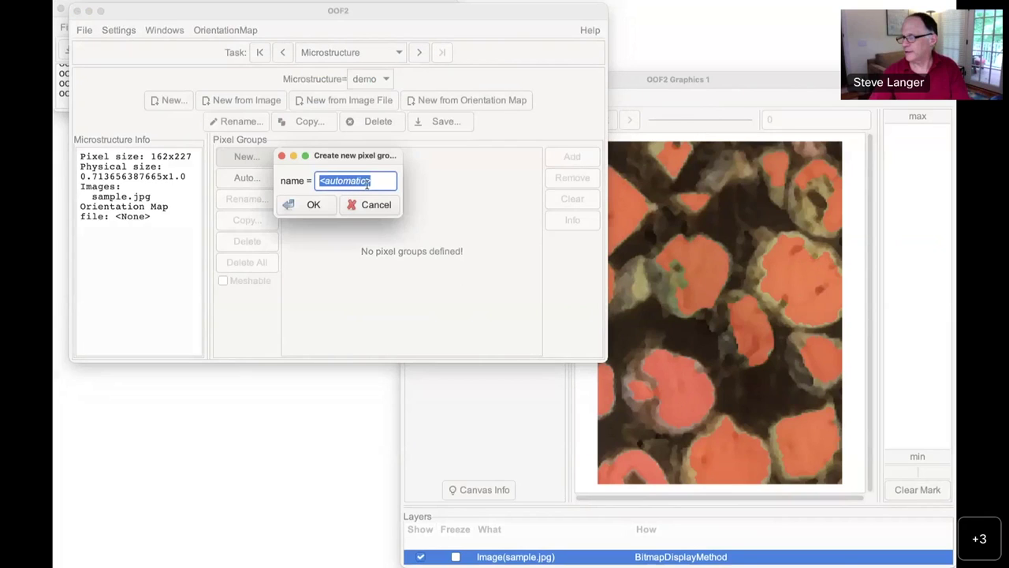
{"action": "type", "text": "chocolate"}
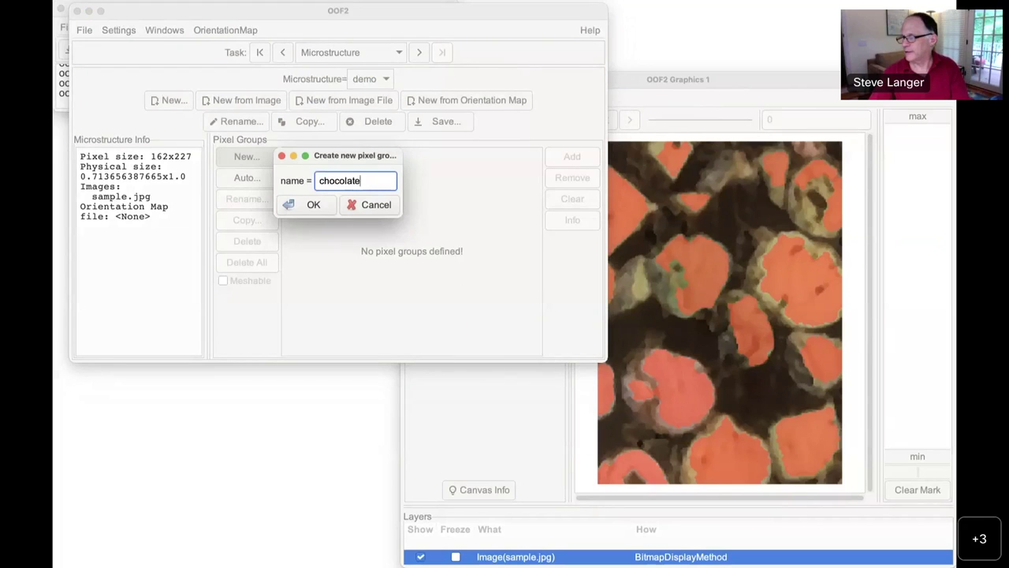
{"action": "left_click", "coordinate": [314, 204]}
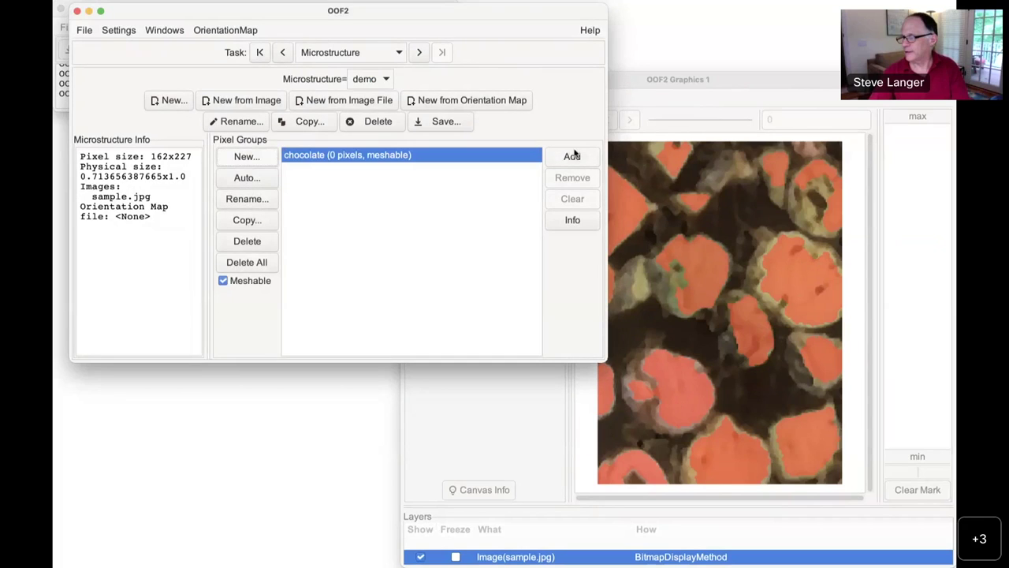
{"action": "left_click", "coordinate": [573, 156]}
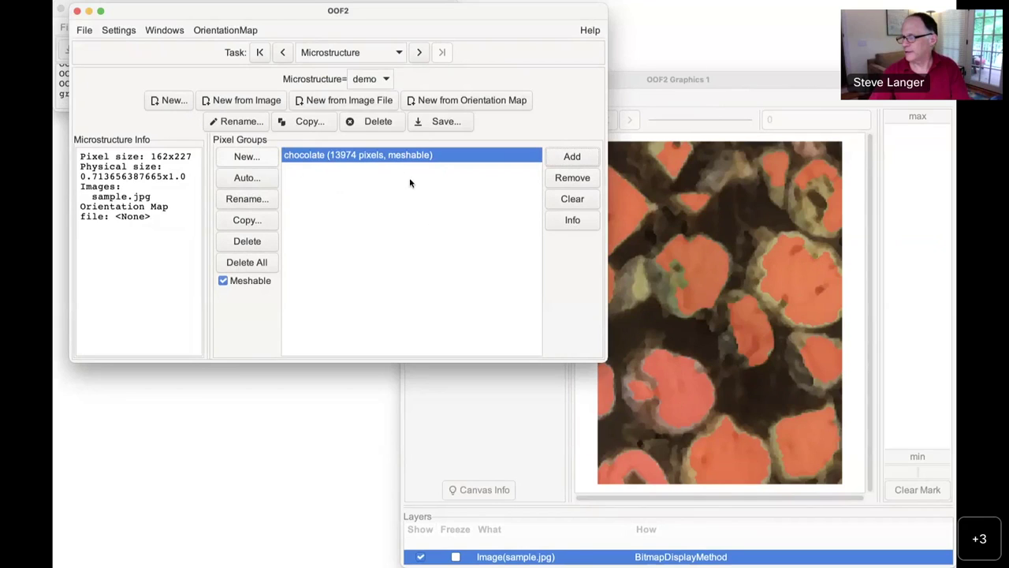
Switch the graphics window to the Pixel Selection toolbox and invert the pixel selection to cover everything outside the particles
{"action": "left_click", "coordinate": [670, 89]}
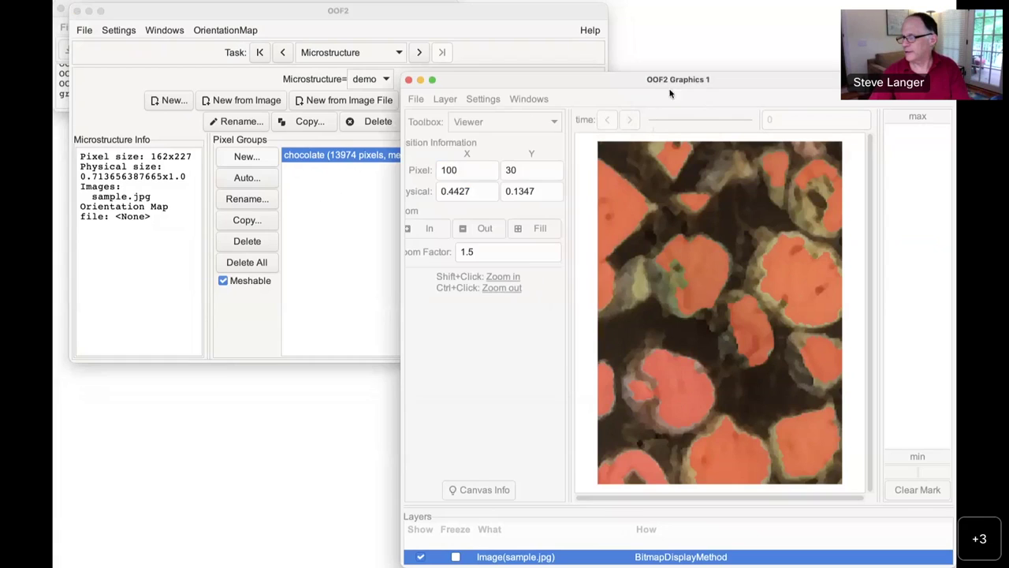
{"action": "left_click", "coordinate": [517, 123]}
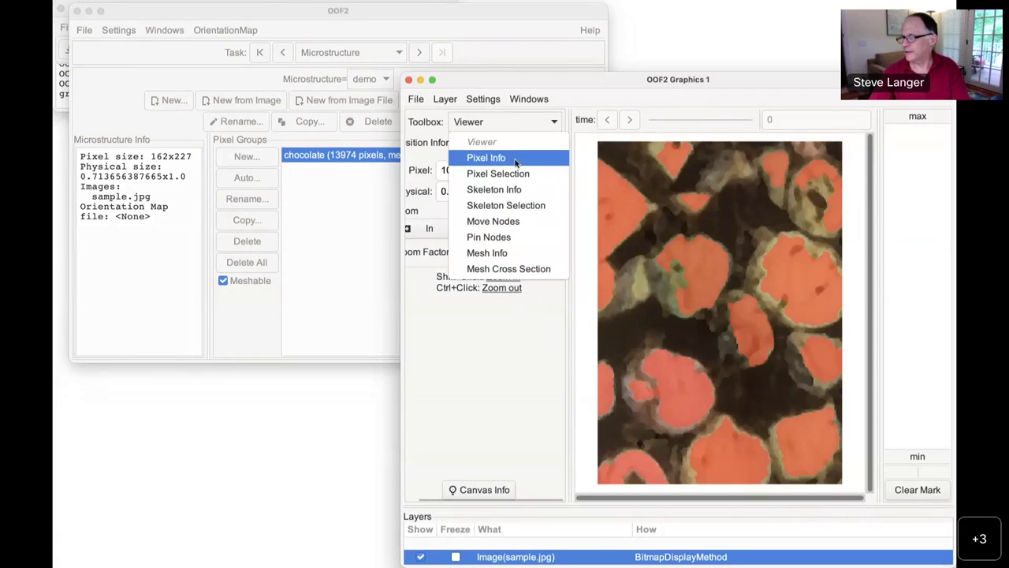
{"action": "left_click", "coordinate": [521, 174]}
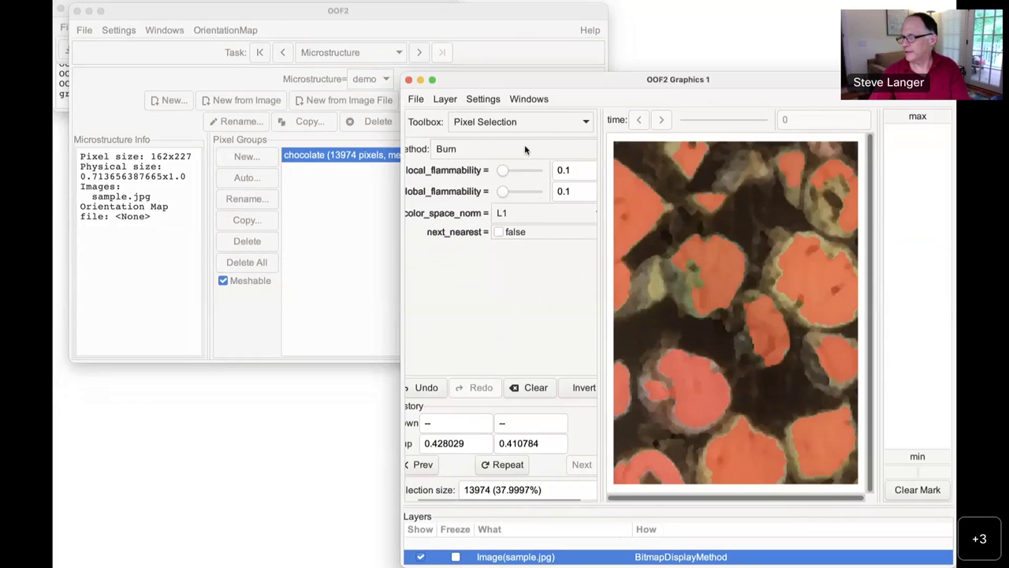
{"action": "left_click", "coordinate": [512, 123]}
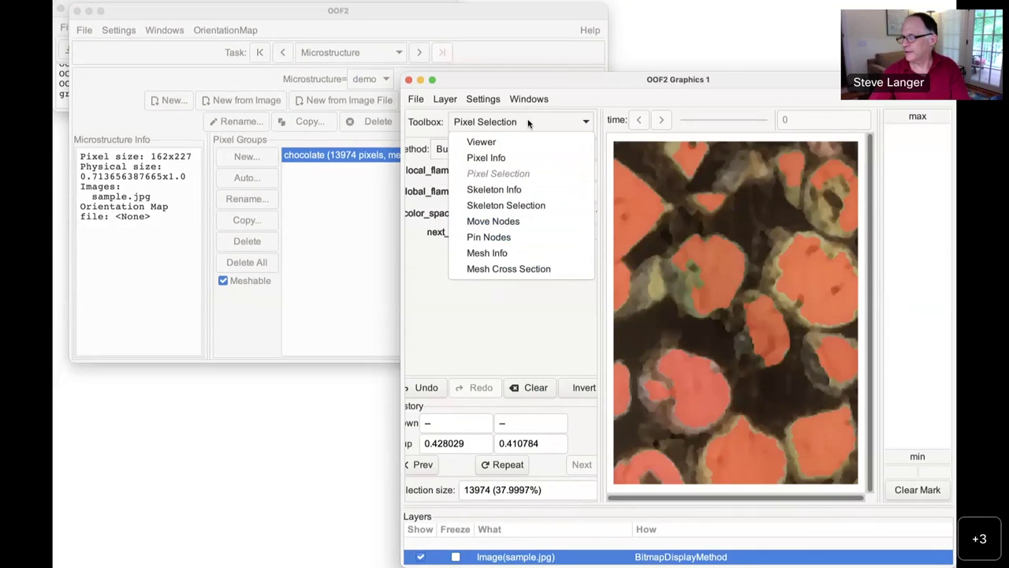
{"action": "left_click", "coordinate": [565, 82]}
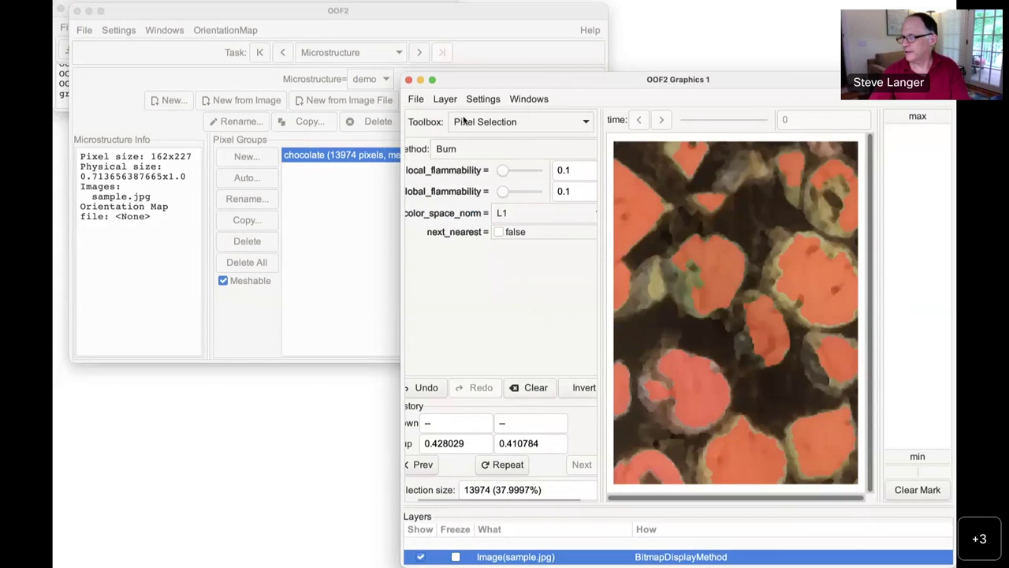
{"action": "scroll", "coordinate": [590, 406], "scroll_direction": "right", "scroll_amount": 2}
{"action": "left_click", "coordinate": [584, 389]}
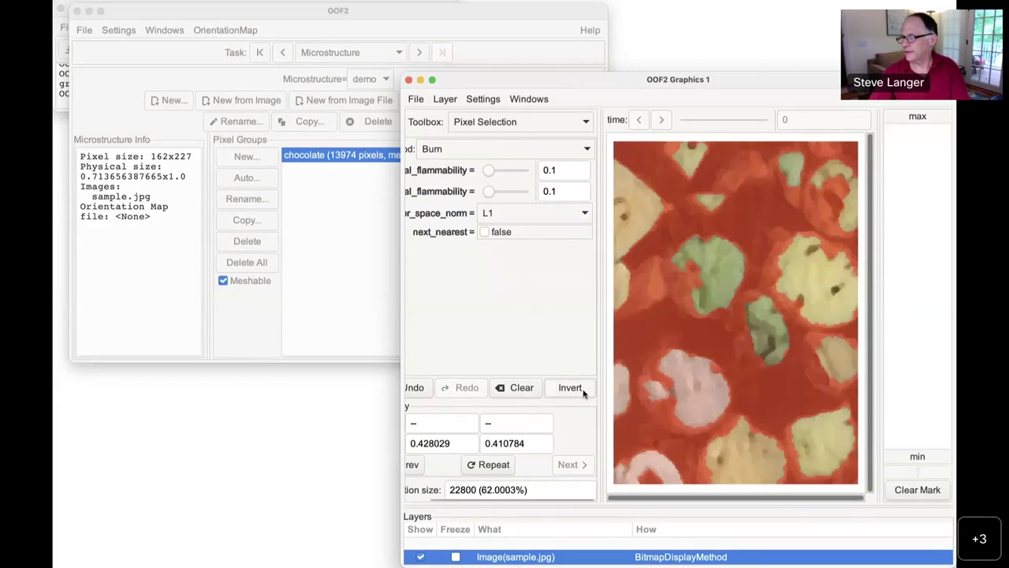
Burn-select the larger green particle near the image centre, and undo that selection
{"action": "scroll", "coordinate": [584, 397], "scroll_direction": "left", "scroll_amount": 1}
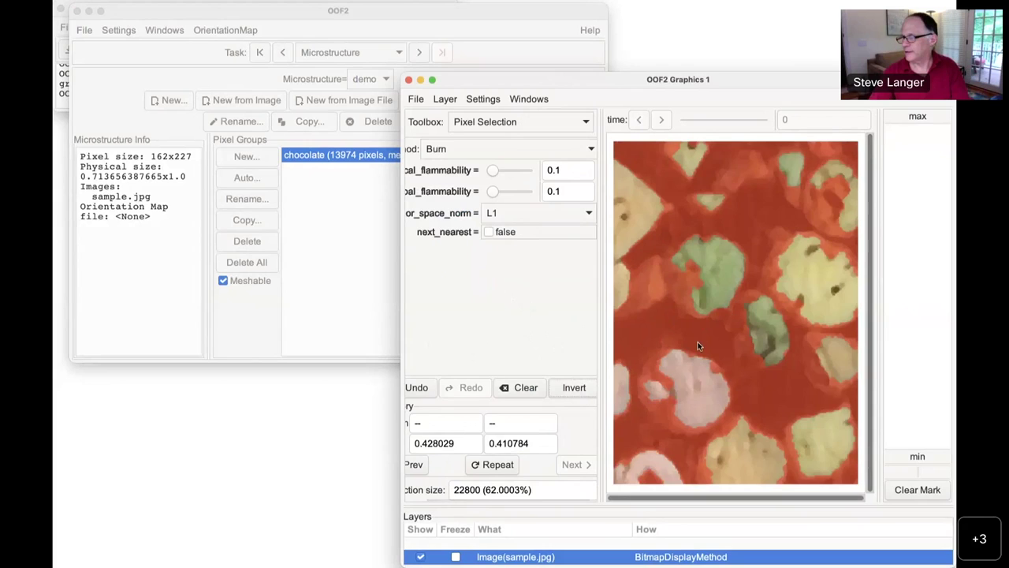
{"action": "left_click", "coordinate": [719, 288]}
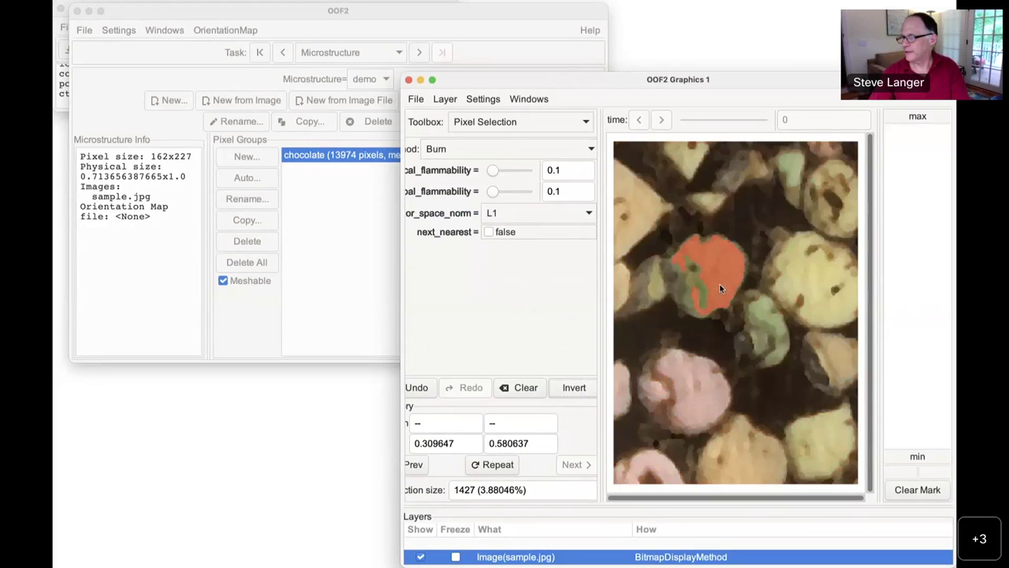
{"action": "left_click", "coordinate": [420, 389]}
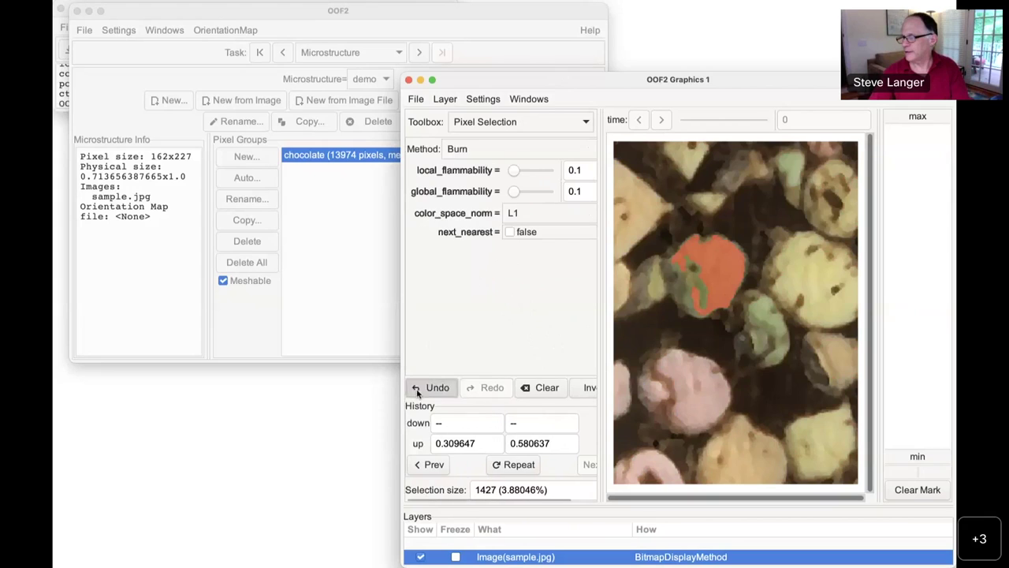
Invert the pixel selection in the graphics window so it covers the particles again
{"action": "left_click", "coordinate": [355, 300]}
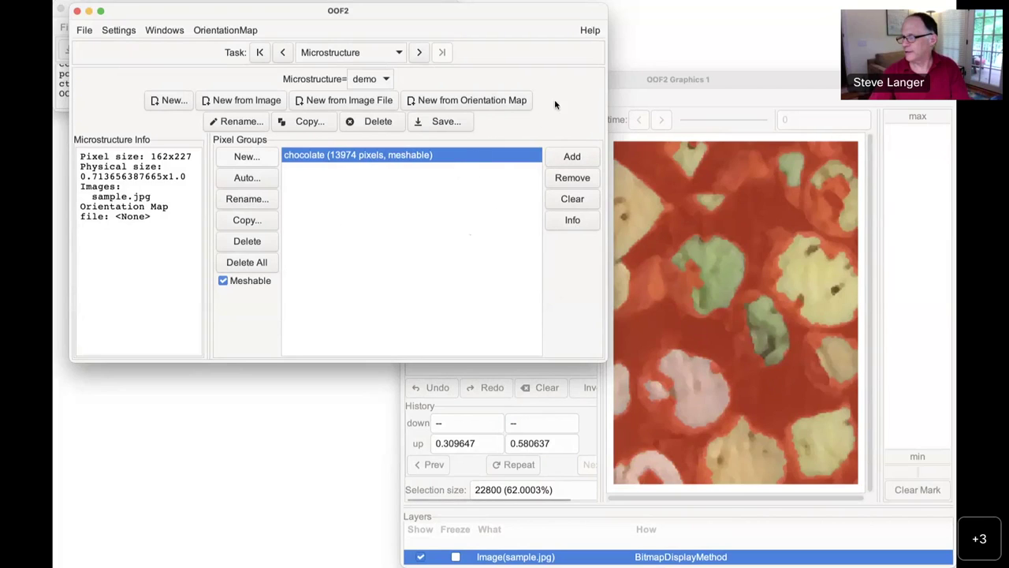
{"action": "left_click", "coordinate": [627, 324]}
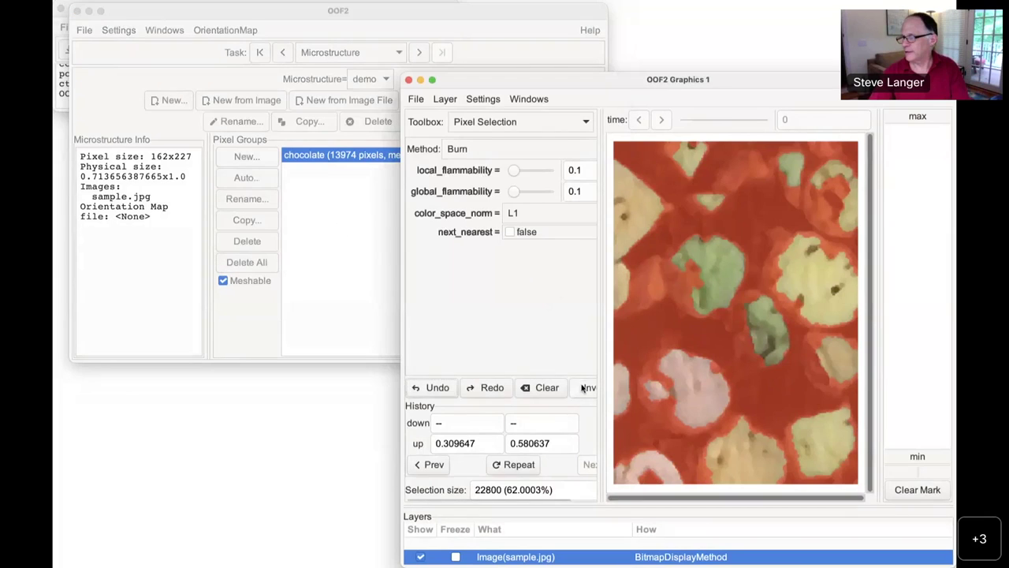
{"action": "left_click", "coordinate": [348, 297]}
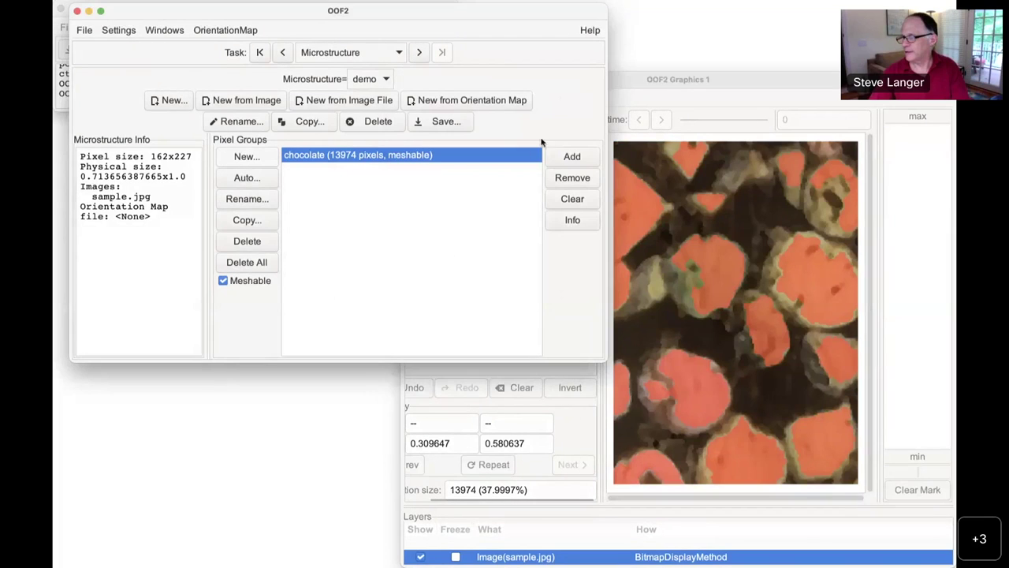
Create a pixel group named mm and add the selected particle pixels to it
{"action": "left_click", "coordinate": [245, 156]}
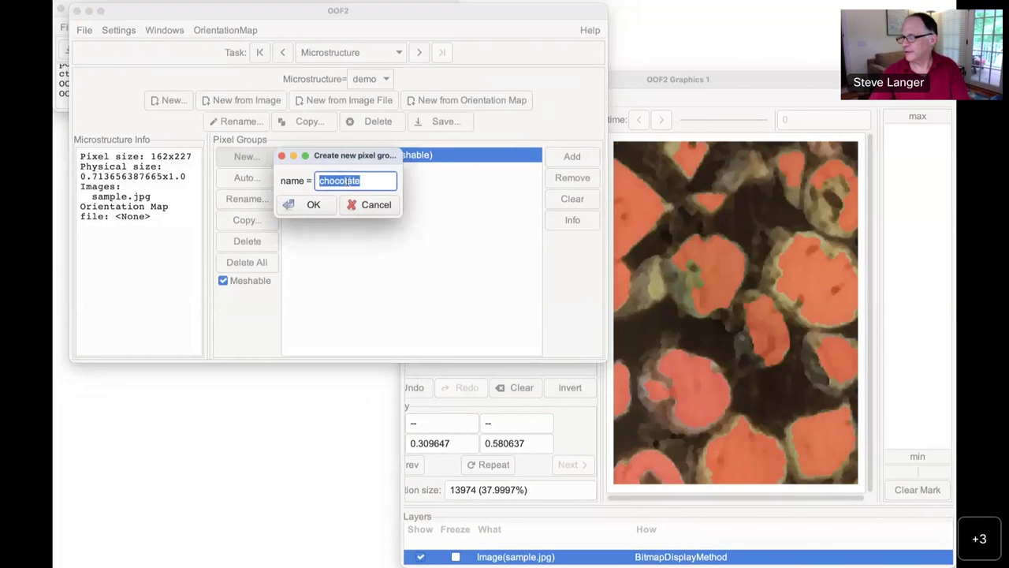
{"action": "type", "text": "mm"}
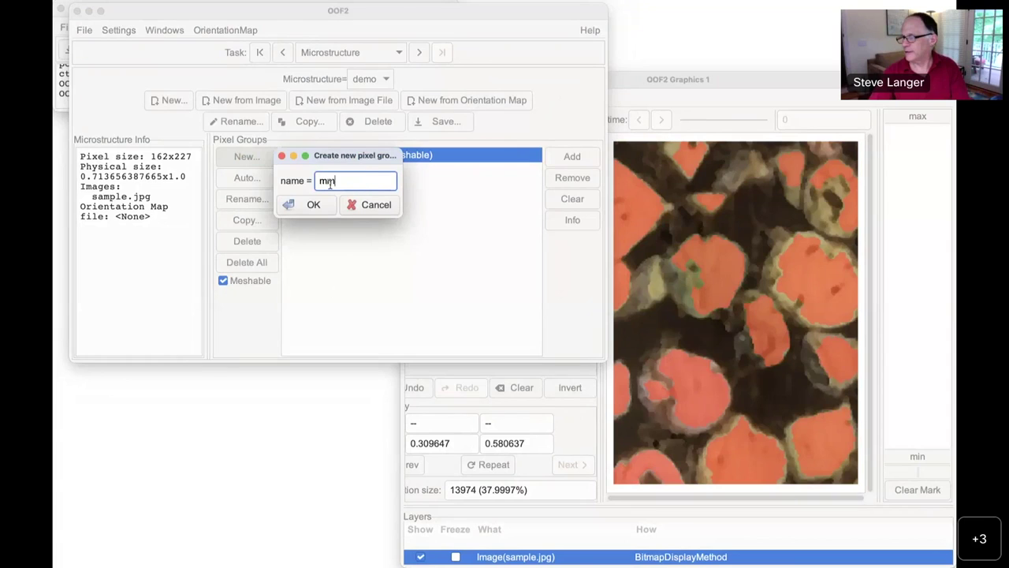
{"action": "left_click", "coordinate": [314, 205]}
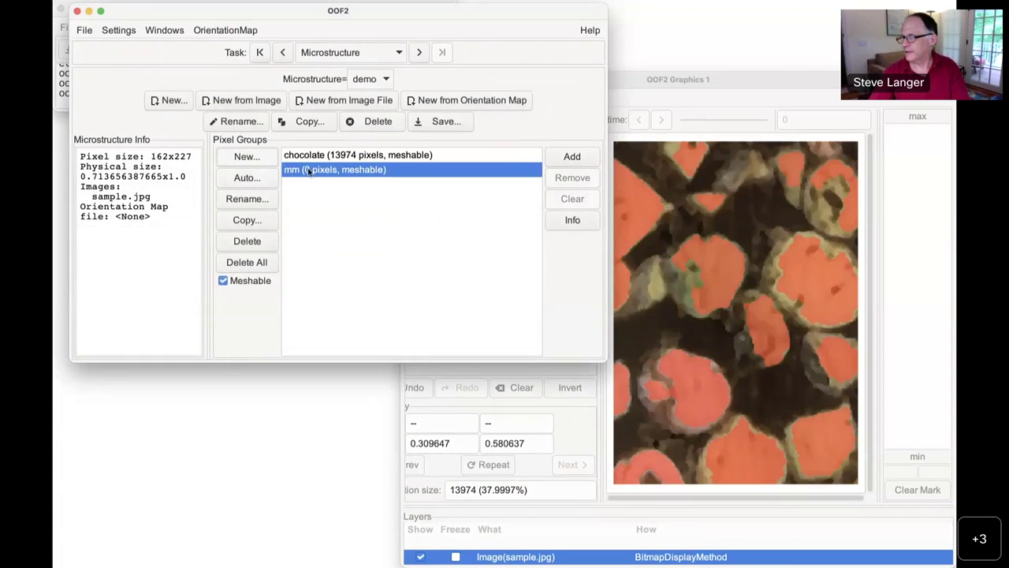
{"action": "left_click", "coordinate": [585, 156]}
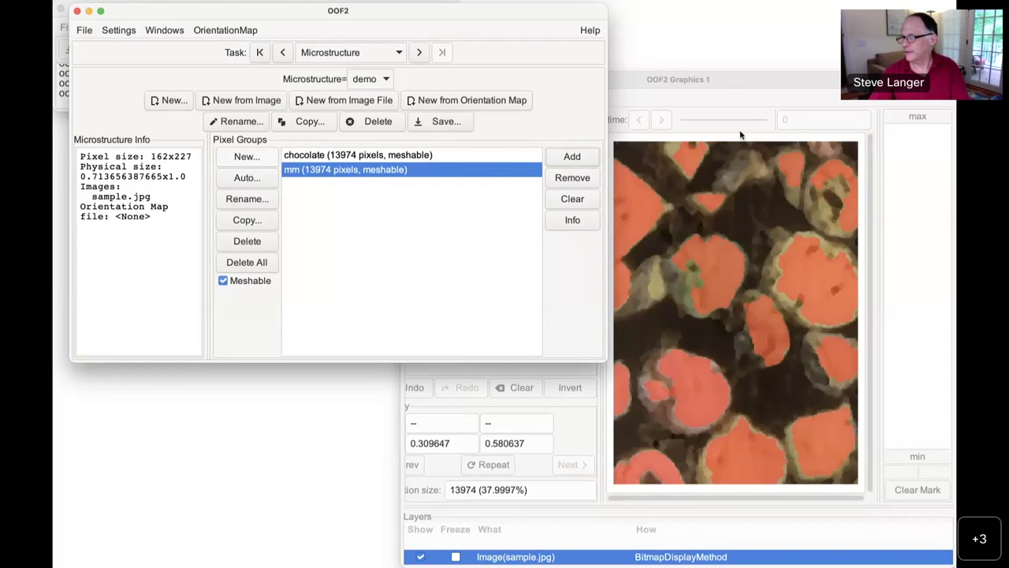
{"action": "left_click", "coordinate": [84, 30]}
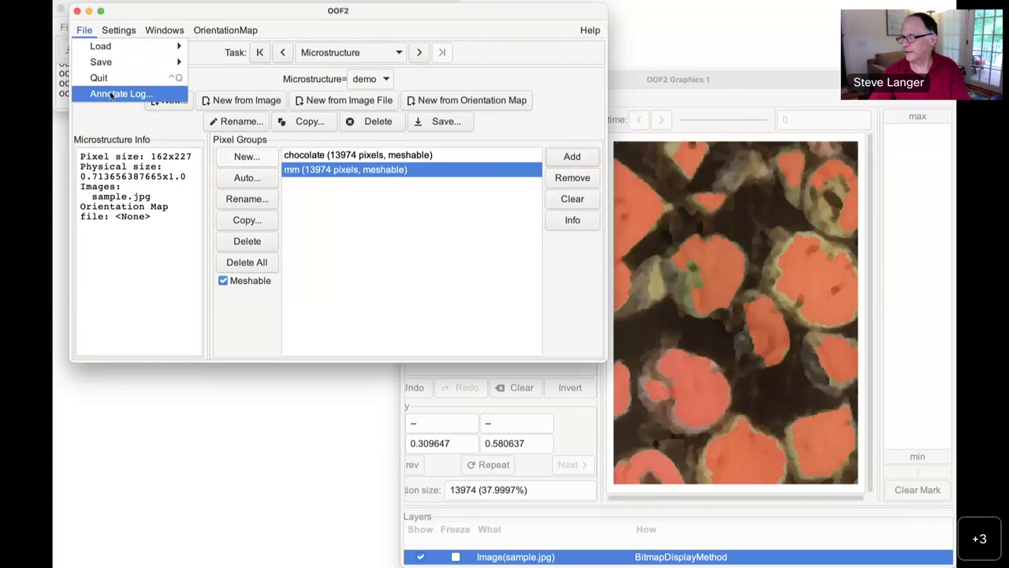
{"action": "mouse_move", "coordinate": [85, 44]}
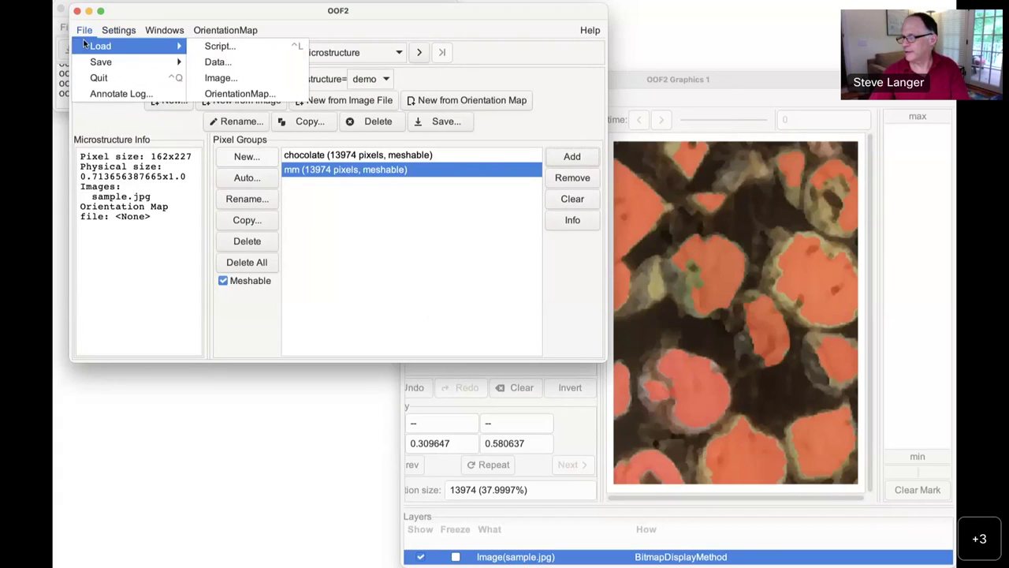
{"action": "mouse_move", "coordinate": [93, 67]}
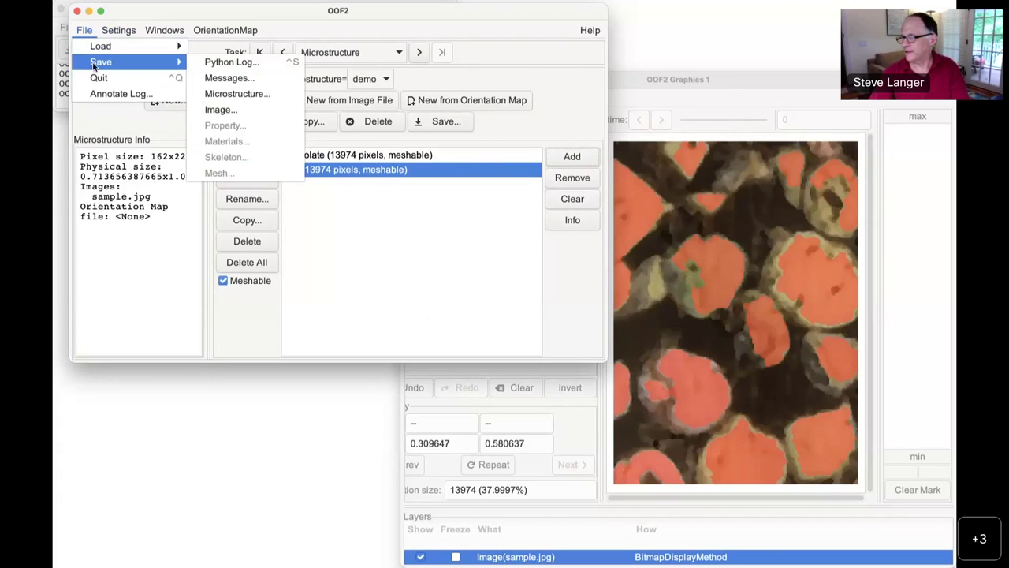
{"action": "left_click", "coordinate": [236, 95]}
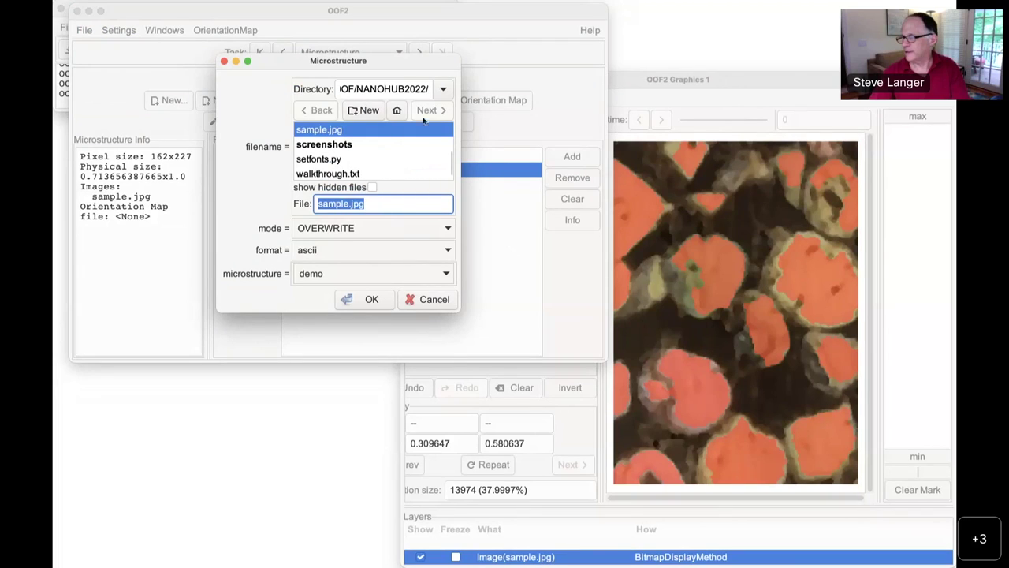
{"action": "left_click", "coordinate": [434, 300]}
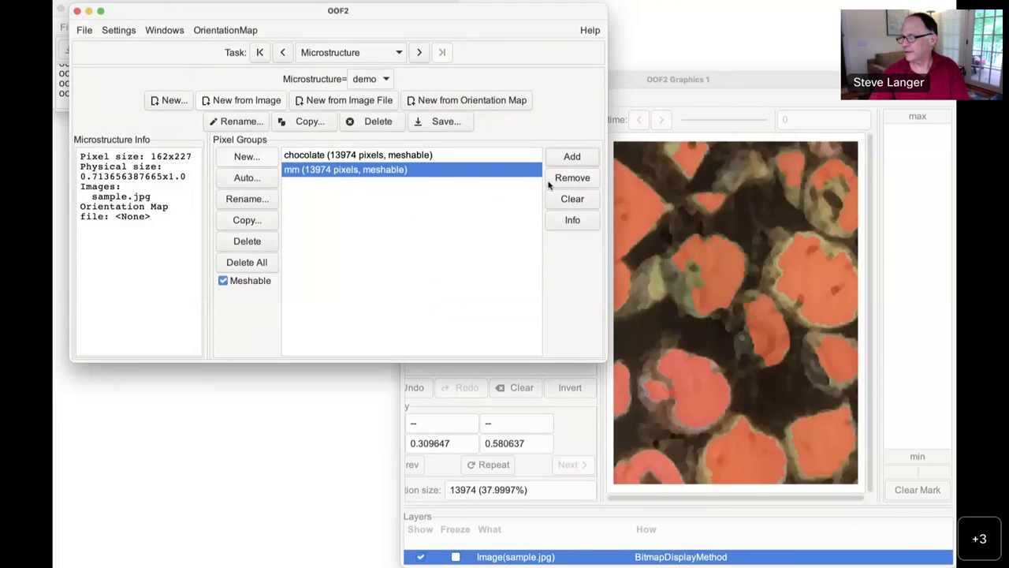
Empty the mm pixel group and add the selected particle pixels to it again
{"action": "left_click", "coordinate": [581, 199]}
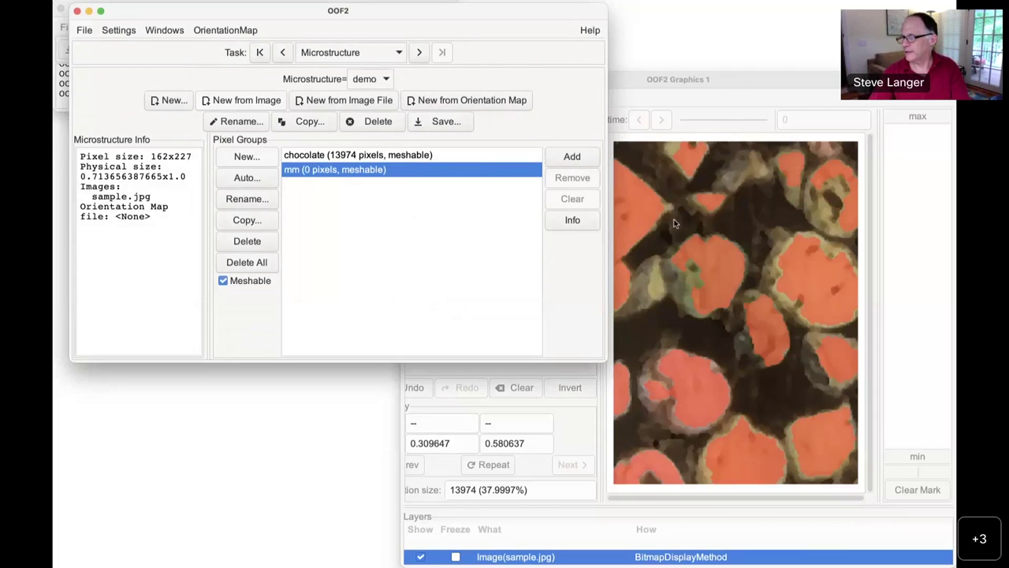
{"action": "left_click", "coordinate": [704, 104]}
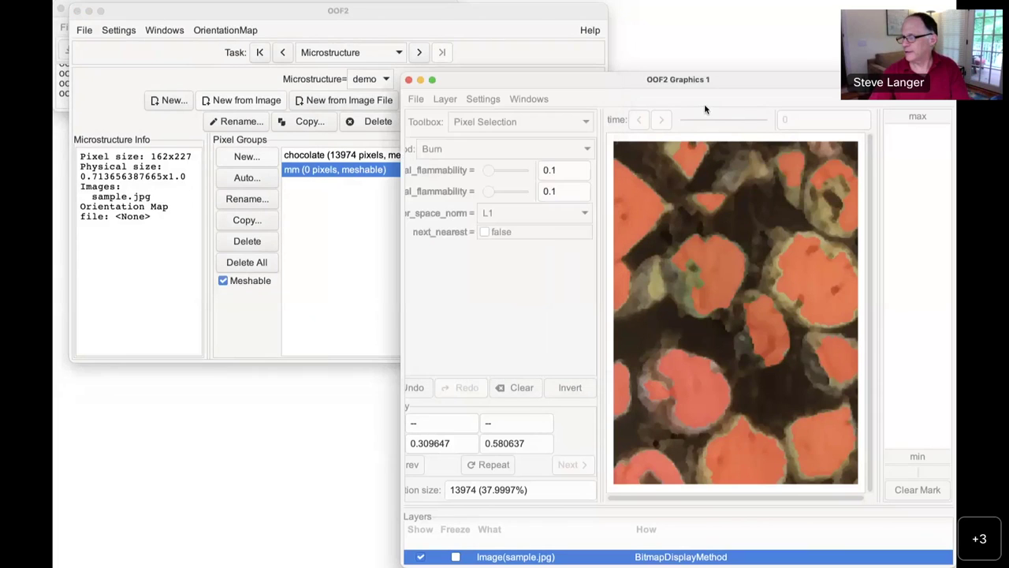
{"action": "left_click", "coordinate": [441, 192]}
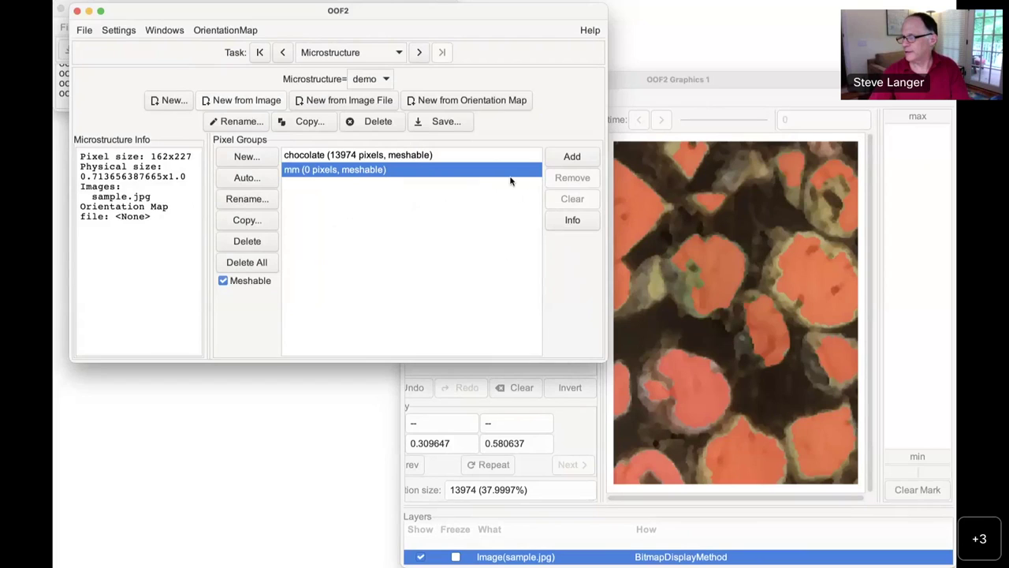
{"action": "left_click", "coordinate": [573, 158]}
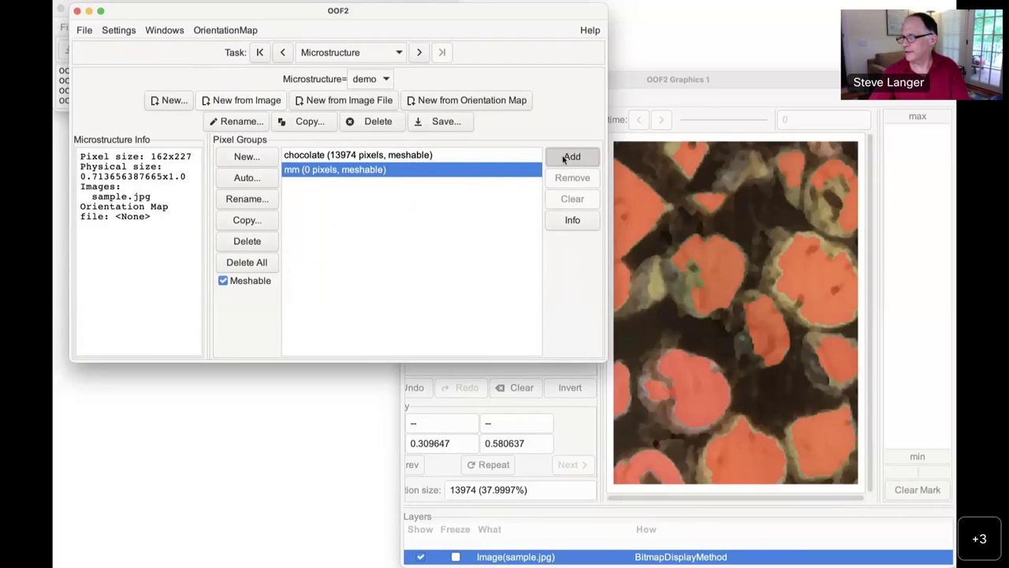
Empty the chocolate pixel group and invert the pixel selection to cover everything outside the particles
{"action": "left_click", "coordinate": [394, 157]}
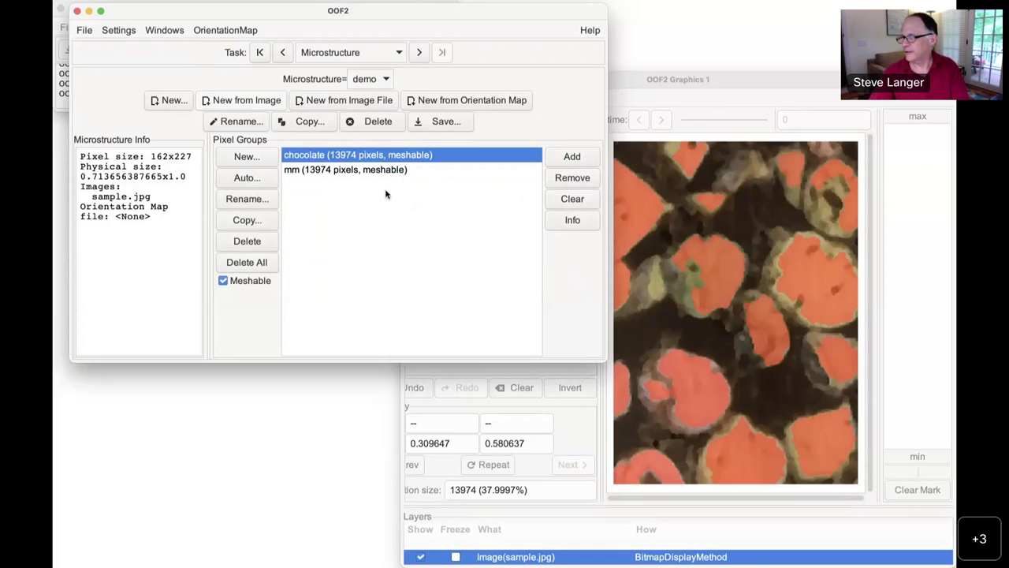
{"action": "left_click", "coordinate": [581, 199]}
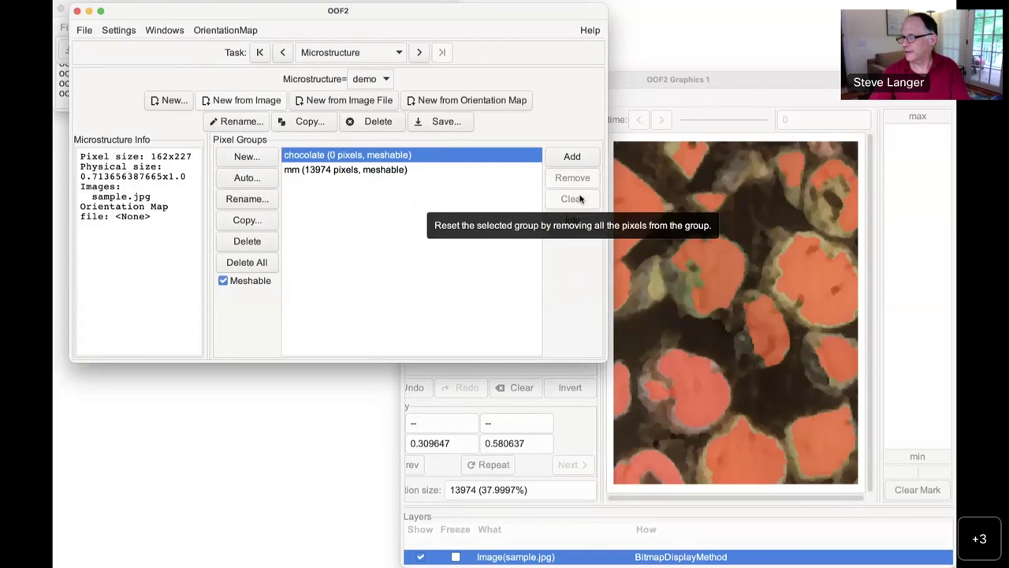
{"action": "left_click", "coordinate": [695, 84]}
{"action": "left_click", "coordinate": [505, 121]}
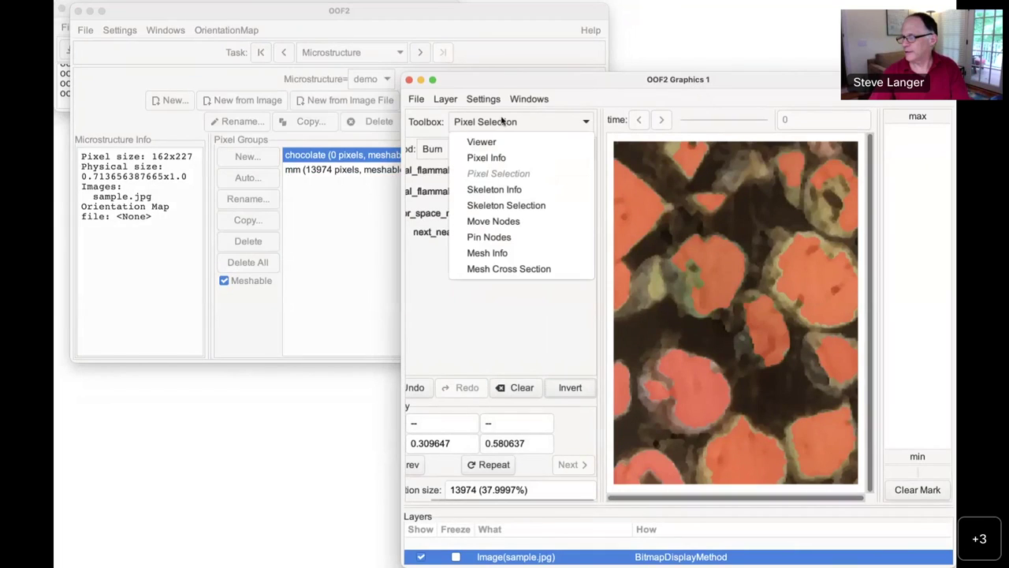
{"action": "left_click", "coordinate": [432, 149]}
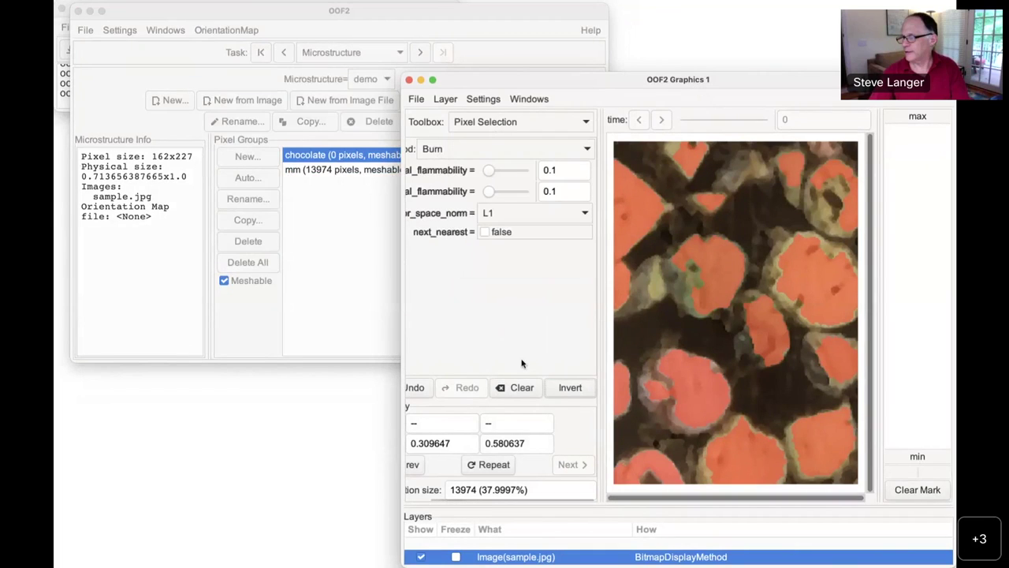
{"action": "left_click", "coordinate": [570, 387]}
Add the selected pixels to the chocolate group, and clear the pixel selection in the graphics window
{"action": "left_click", "coordinate": [343, 272]}
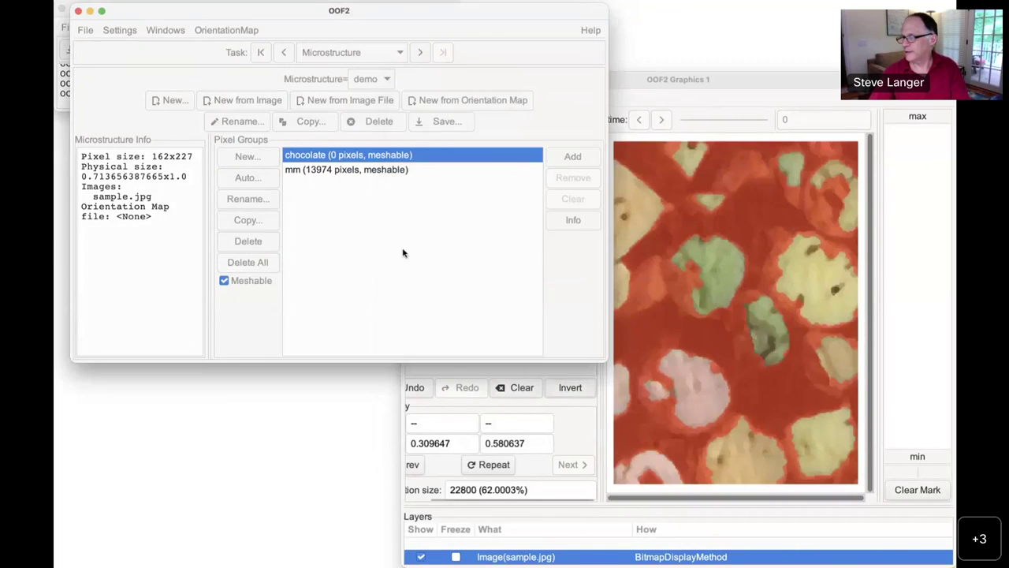
{"action": "left_click", "coordinate": [572, 157]}
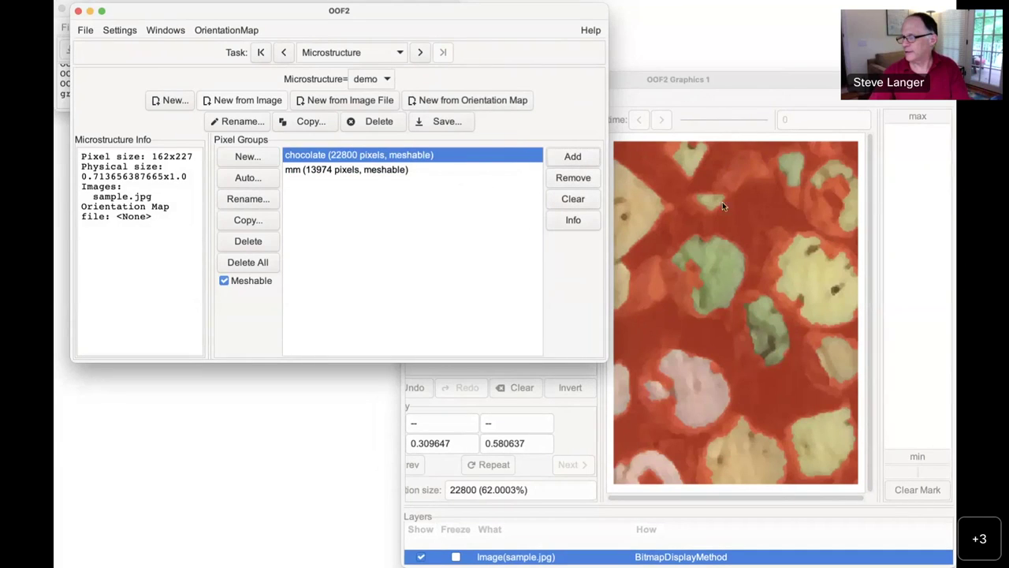
{"action": "left_click", "coordinate": [771, 76]}
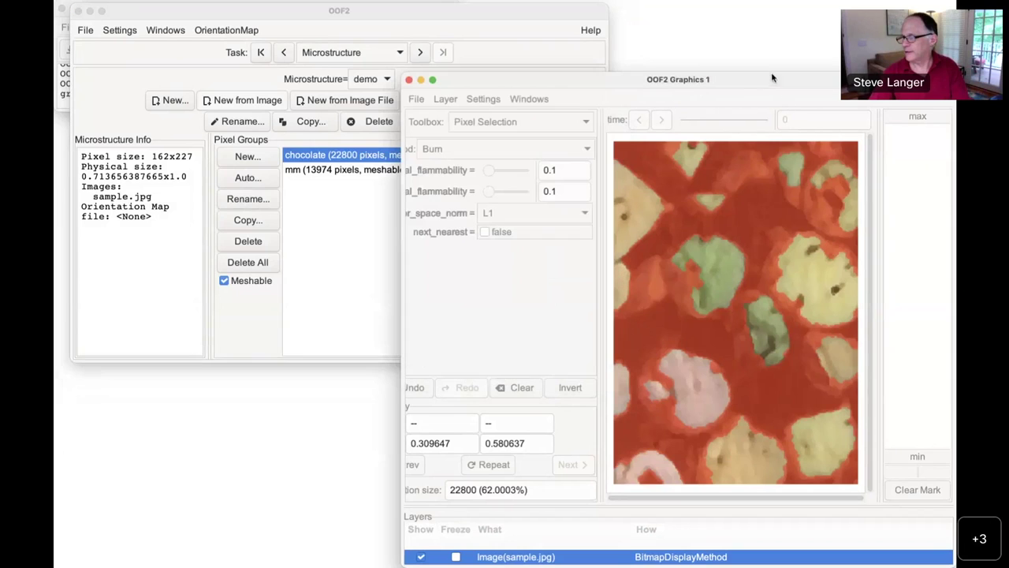
{"action": "left_click", "coordinate": [519, 387]}
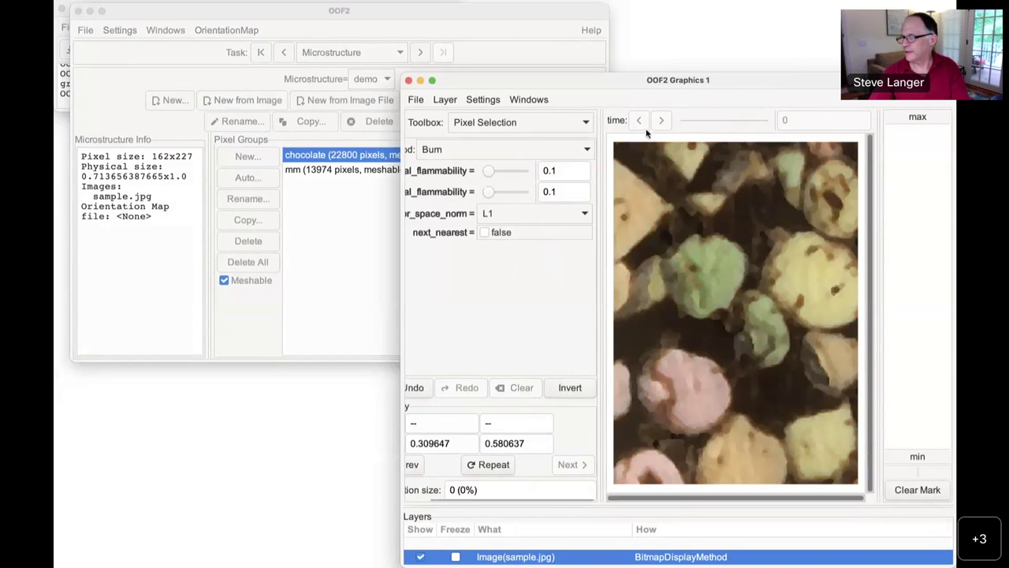
Save the demo microstructure to a file named demo.mic in ascii format
{"action": "left_click", "coordinate": [343, 265]}
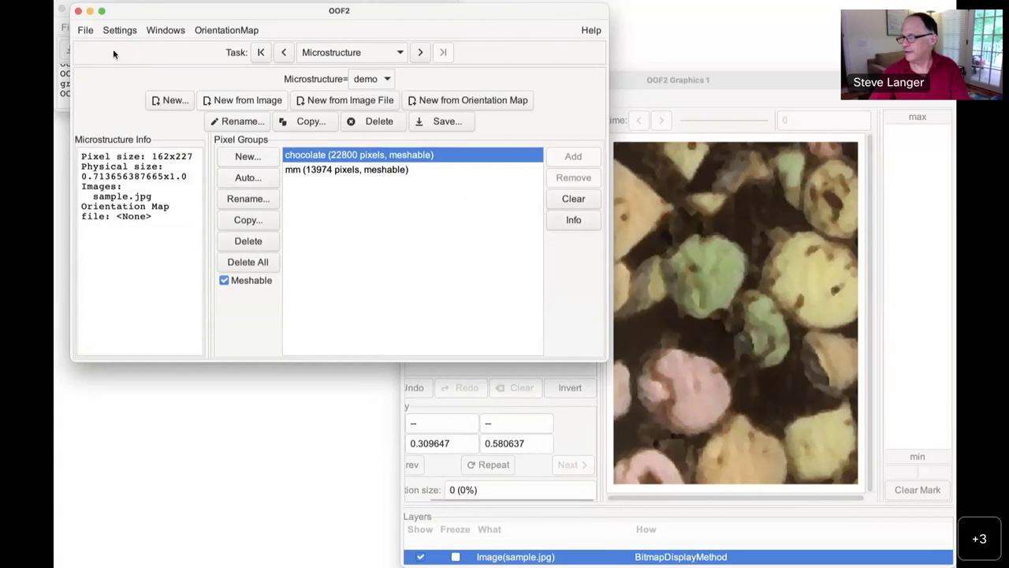
{"action": "left_click", "coordinate": [84, 31]}
{"action": "mouse_move", "coordinate": [157, 62]}
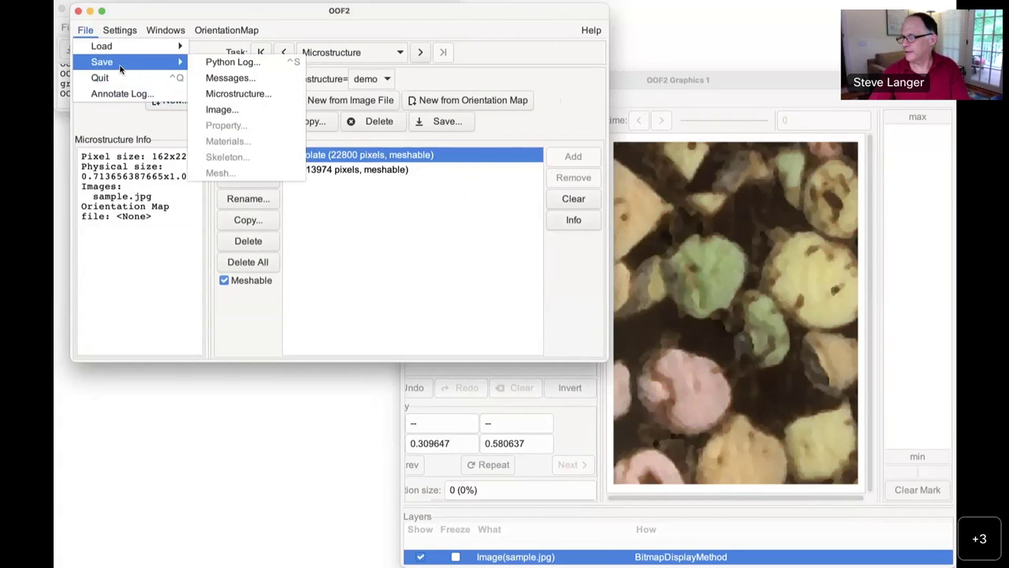
{"action": "left_click", "coordinate": [252, 94]}
{"action": "left_click_drag", "start_coordinate": [386, 65], "coordinate": [528, 92]}
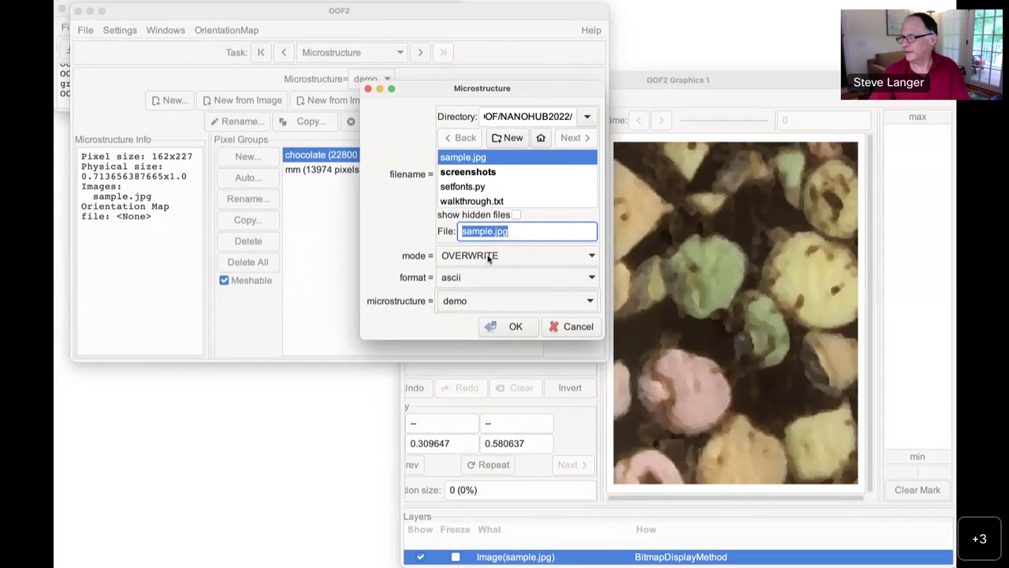
{"action": "type", "text": "d"}
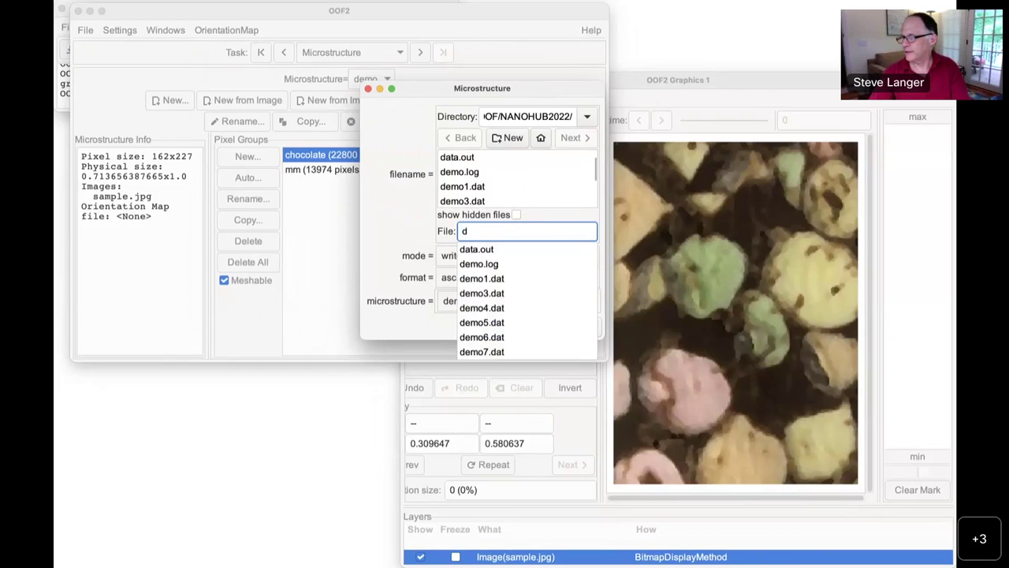
{"action": "type", "text": "mo"}
{"action": "key", "text": "BackSpace"}
{"action": "key", "text": "BackSpace"}
{"action": "type", "text": "mo.mic"}
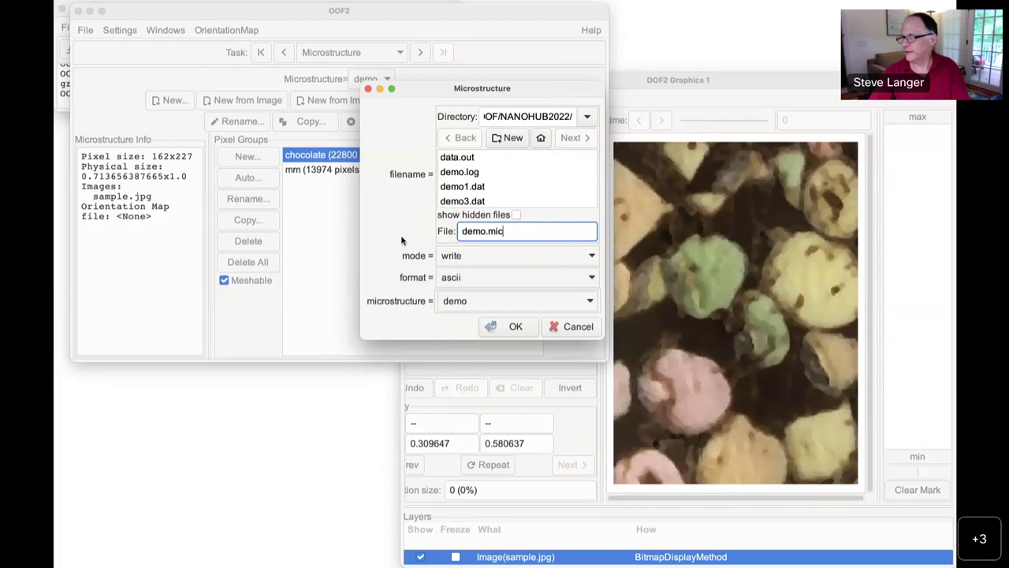
{"action": "left_click", "coordinate": [484, 282]}
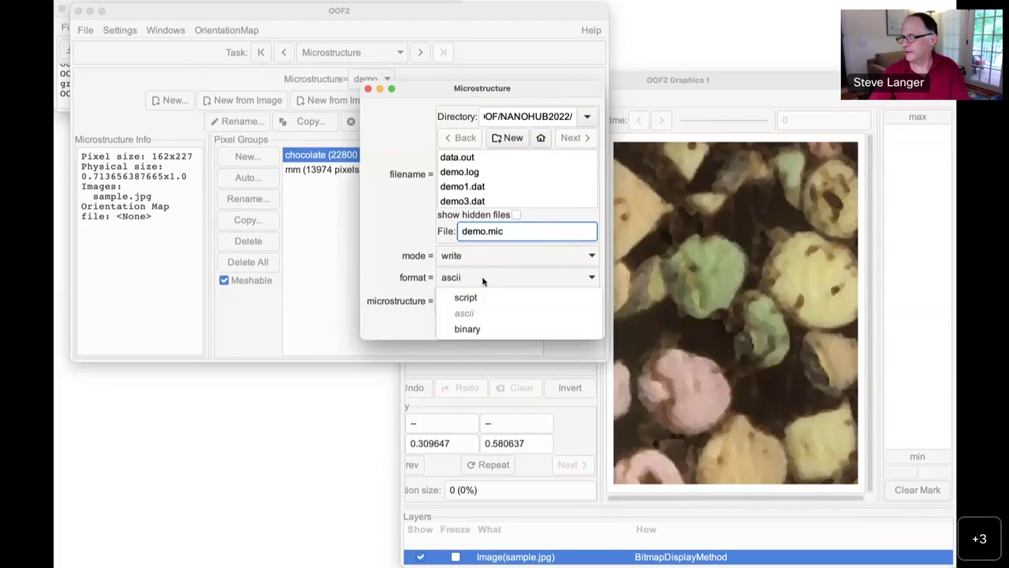
{"action": "left_click", "coordinate": [402, 254]}
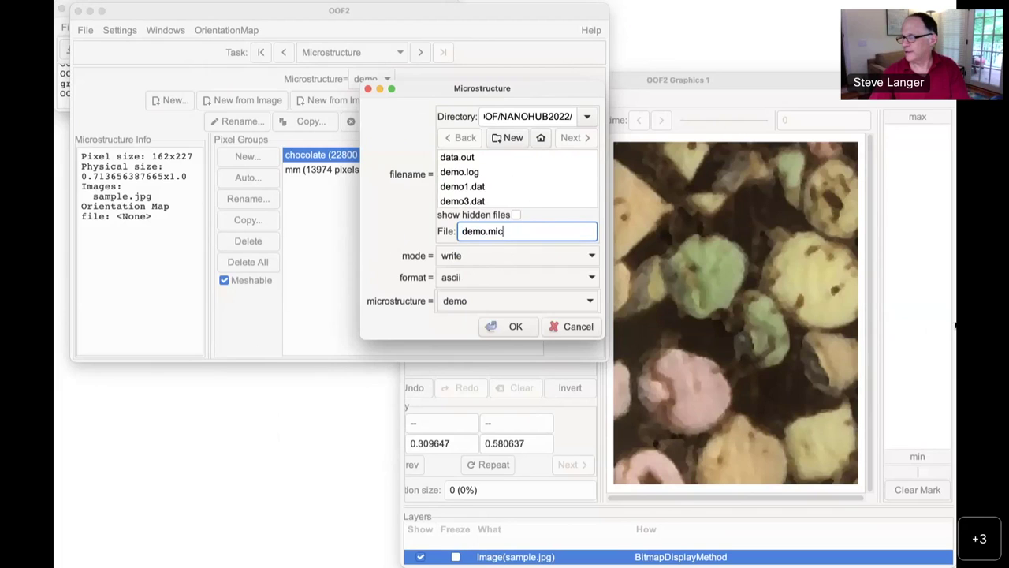
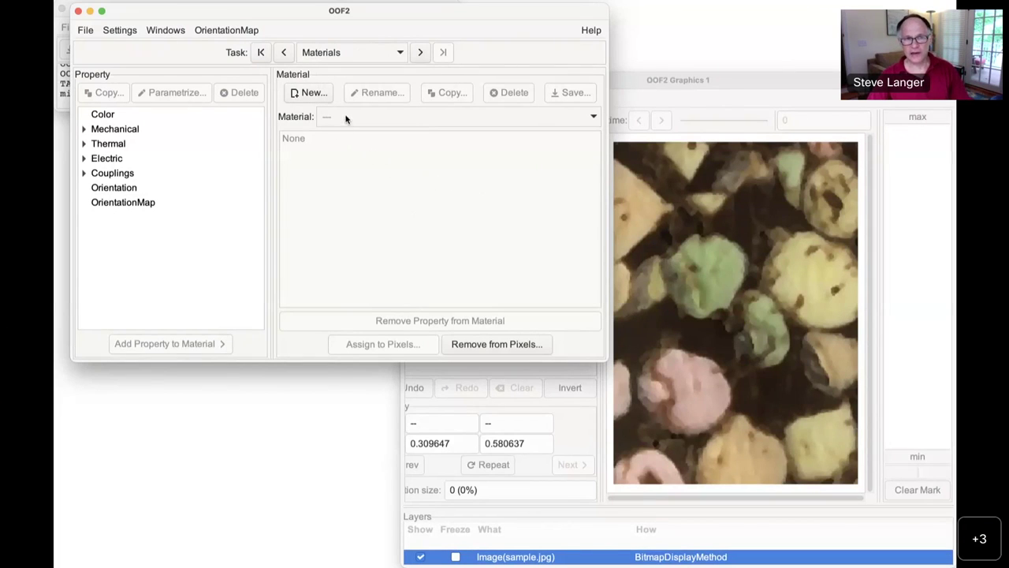
Create a new bulk material named choc
{"action": "left_click", "coordinate": [307, 92]}
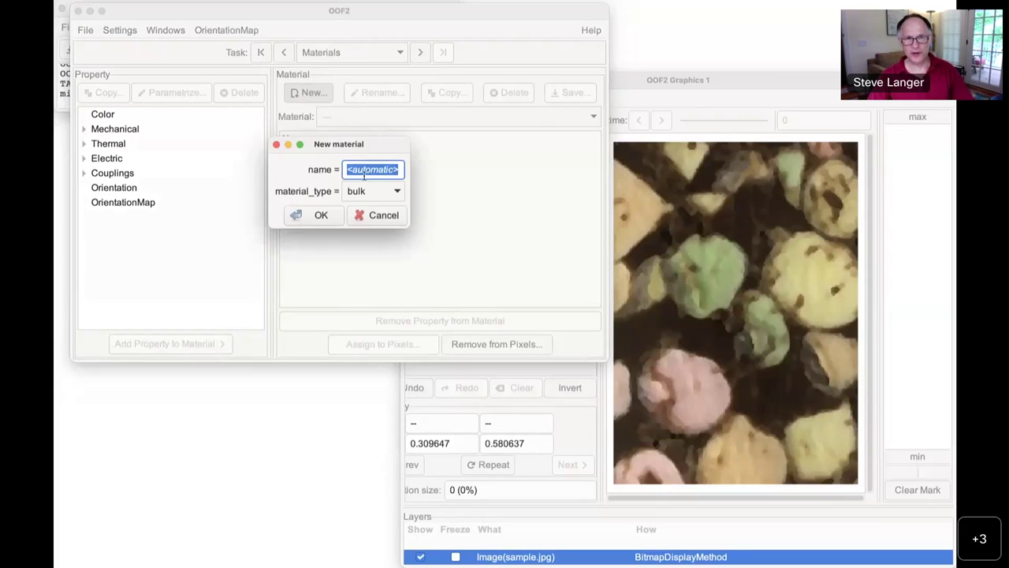
{"action": "type", "text": "chco"}
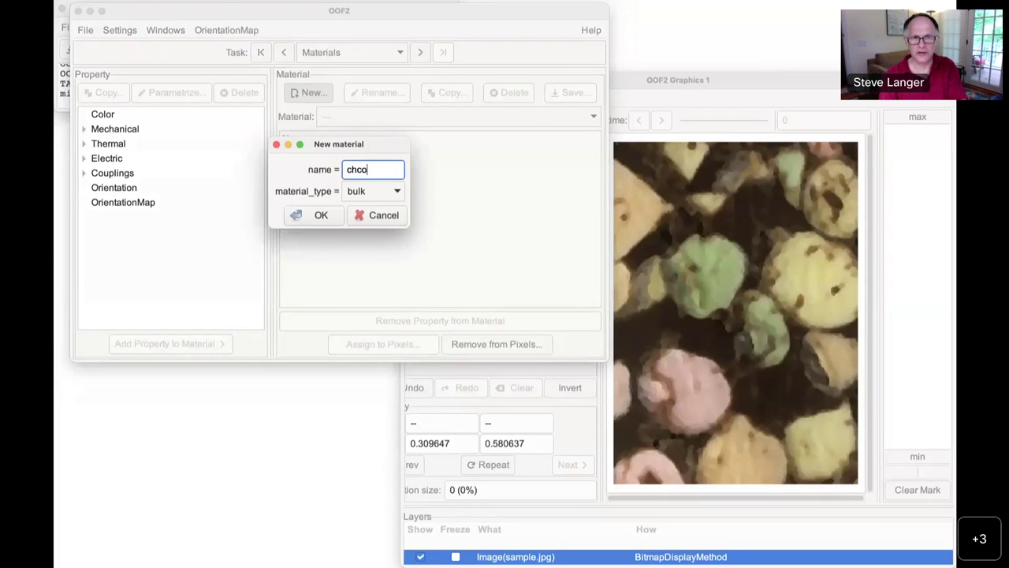
{"action": "key", "text": "BackSpace"}
{"action": "key", "text": "BackSpace"}
{"action": "type", "text": "oc"}
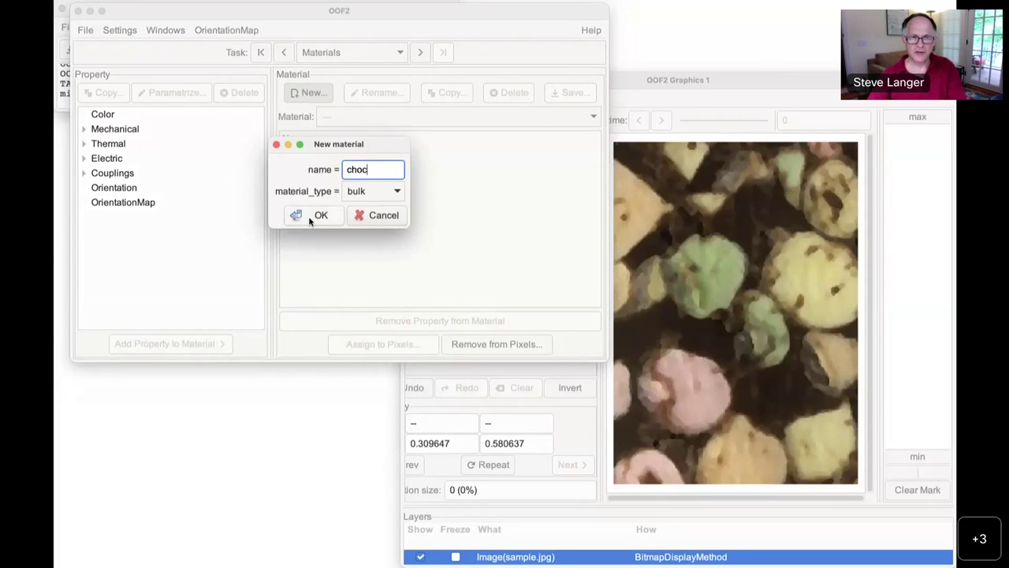
{"action": "left_click", "coordinate": [315, 215]}
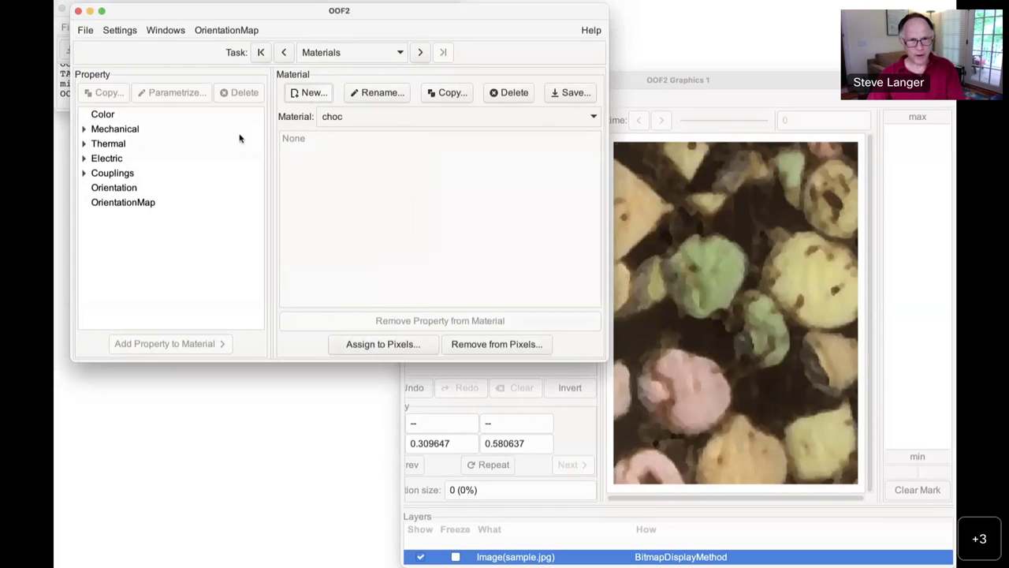
Parametrize the Color property as a brown RGBAColor with red 0.611111, green 0.416667, blue 0 and alpha 1
{"action": "left_click", "coordinate": [114, 114]}
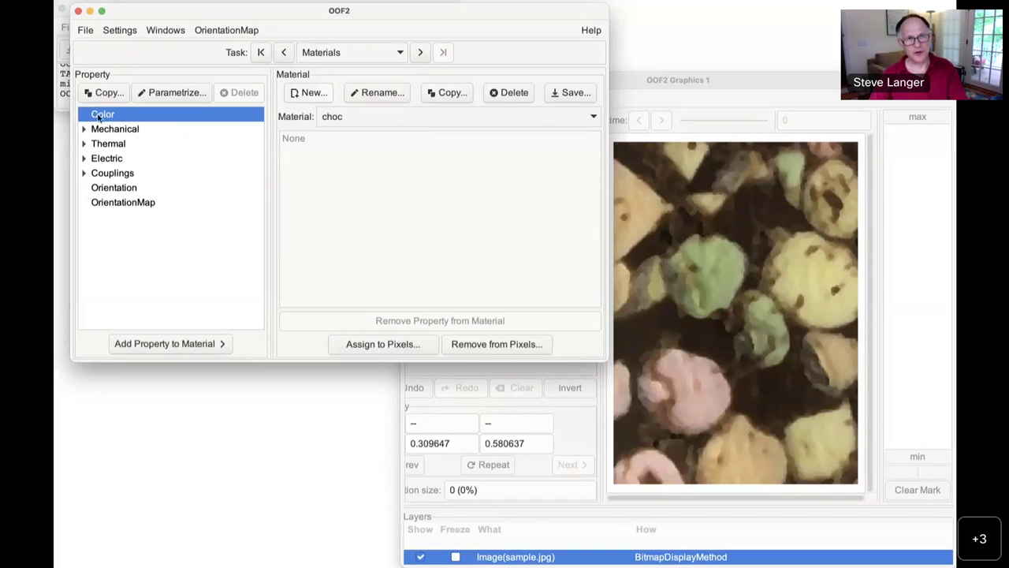
{"action": "double_click", "coordinate": [103, 115]}
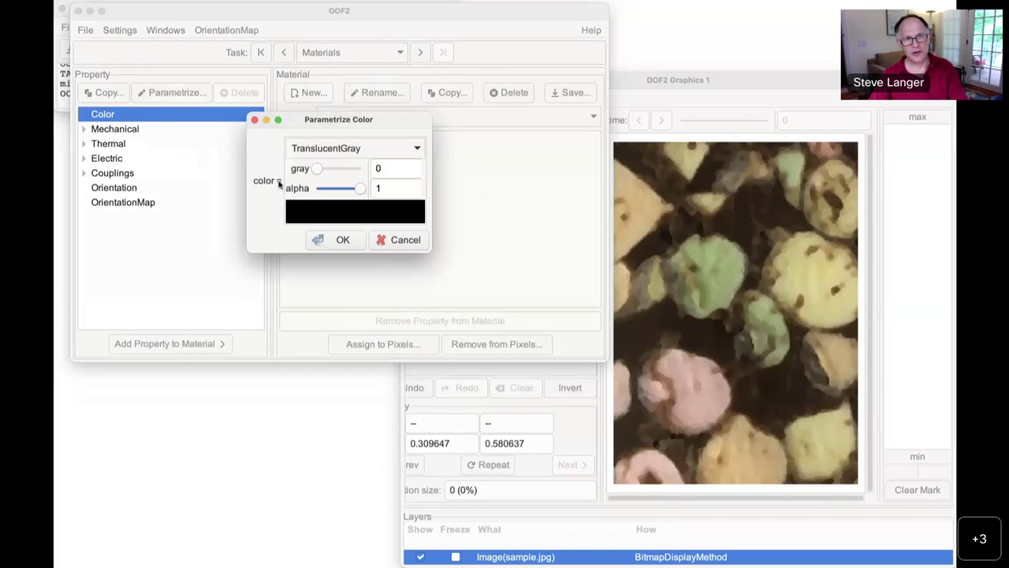
{"action": "left_click", "coordinate": [364, 150]}
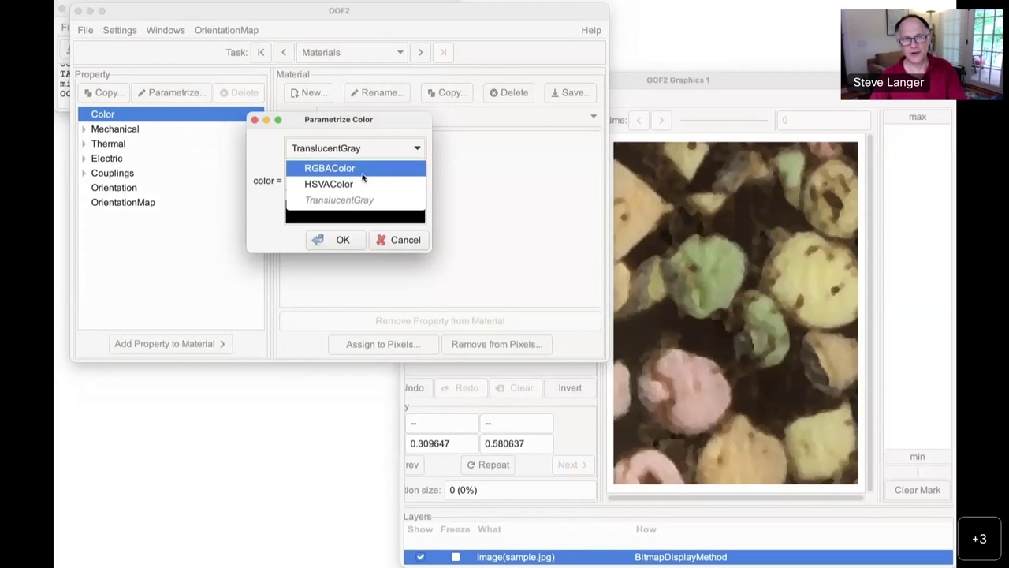
{"action": "left_click", "coordinate": [361, 169]}
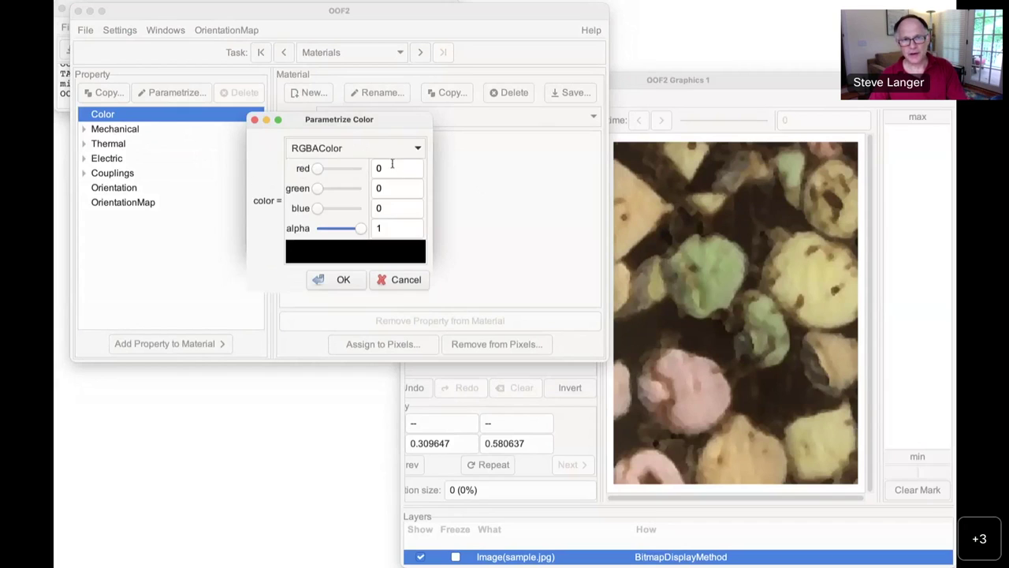
{"action": "left_click", "coordinate": [376, 156]}
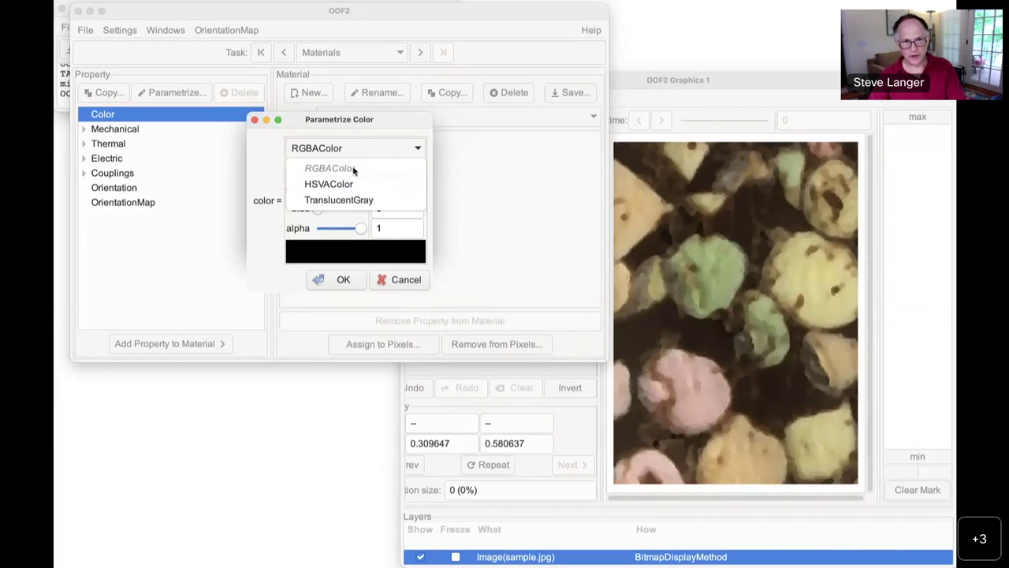
{"action": "left_click", "coordinate": [264, 163]}
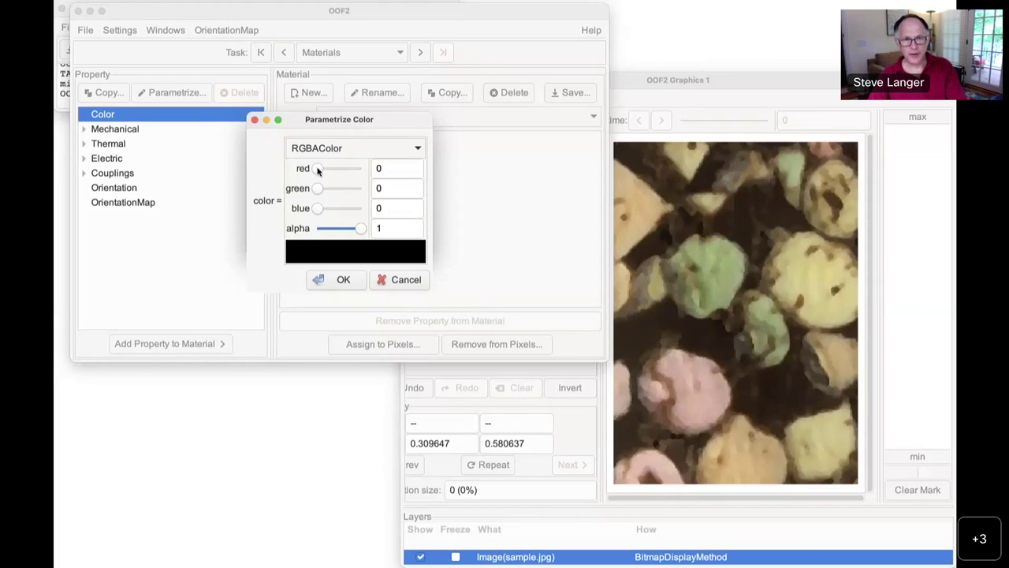
{"action": "left_click_drag", "start_coordinate": [318, 168], "coordinate": [336, 190]}
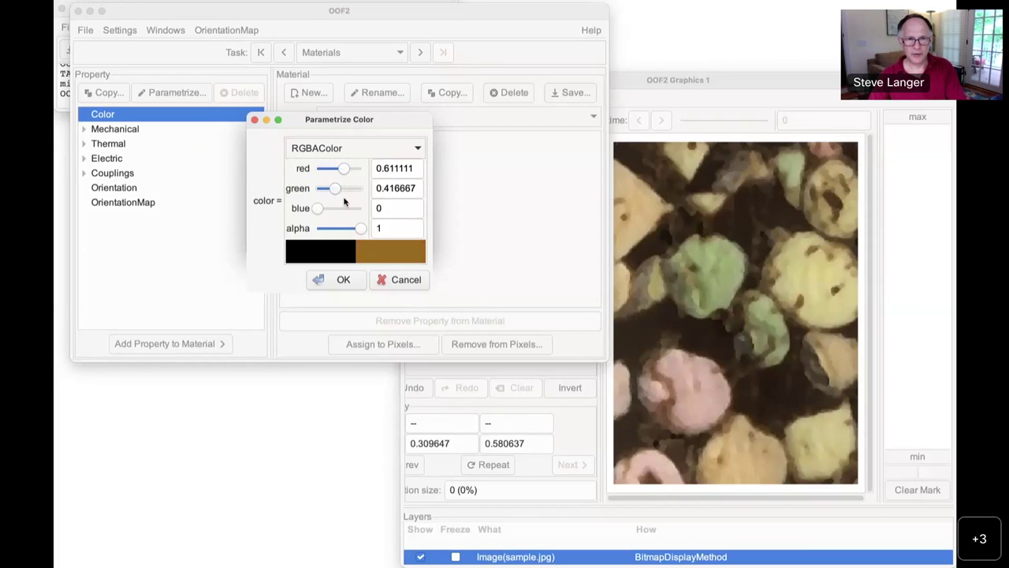
{"action": "left_click", "coordinate": [333, 279]}
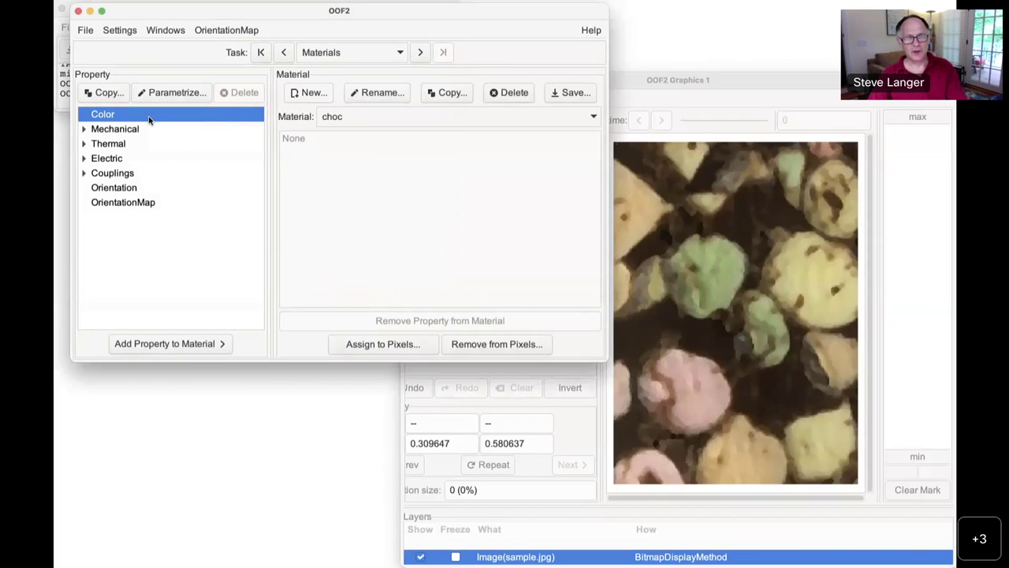
Add the Color property to the choc material and assign the material to the demo microstructure's chocolate pixel group
{"action": "left_click", "coordinate": [186, 344]}
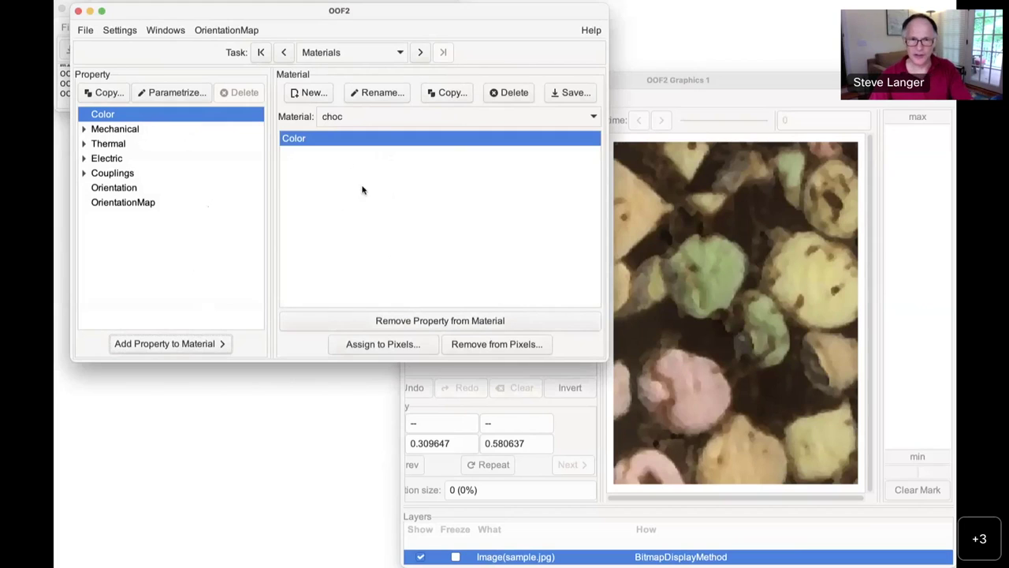
{"action": "left_click", "coordinate": [399, 345]}
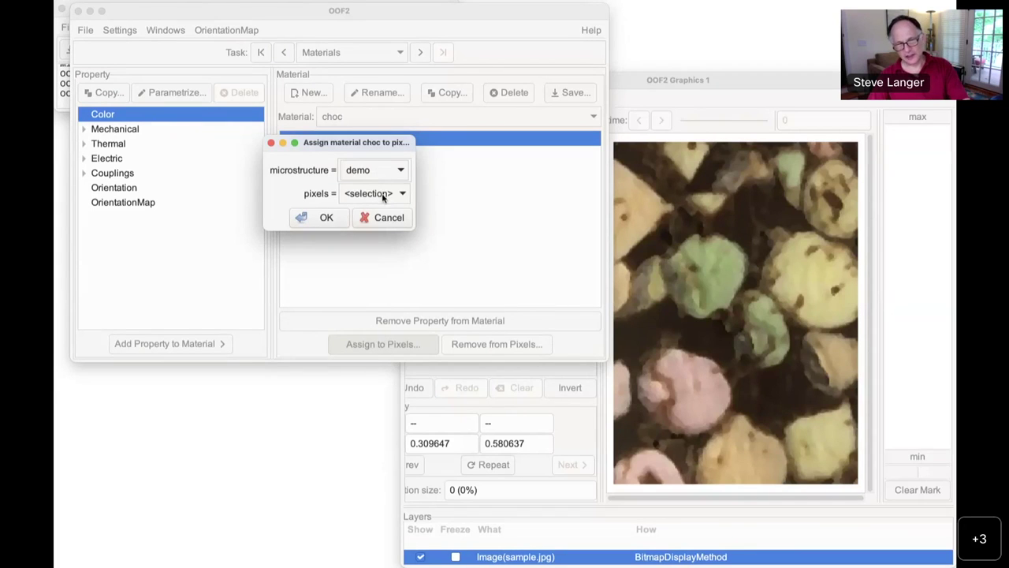
{"action": "left_click", "coordinate": [386, 198]}
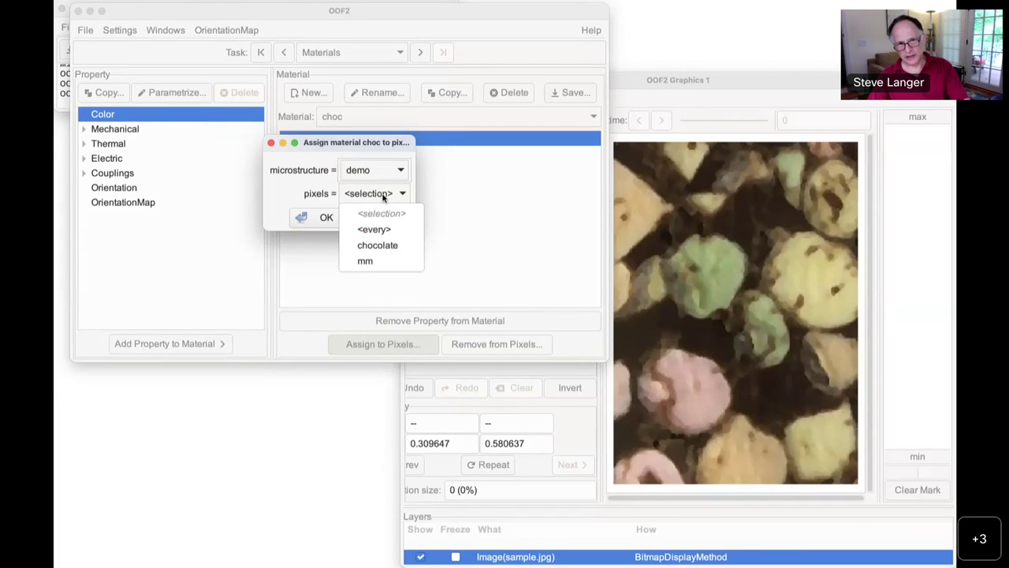
{"action": "left_click", "coordinate": [378, 246]}
{"action": "left_click", "coordinate": [321, 219]}
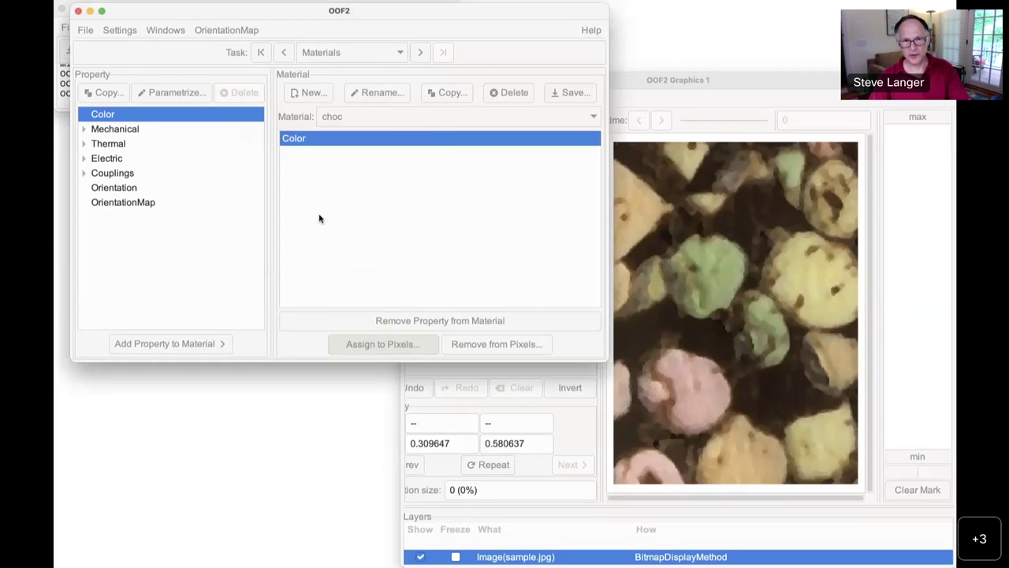
Create a second bulk material named mm
{"action": "left_click", "coordinate": [312, 93]}
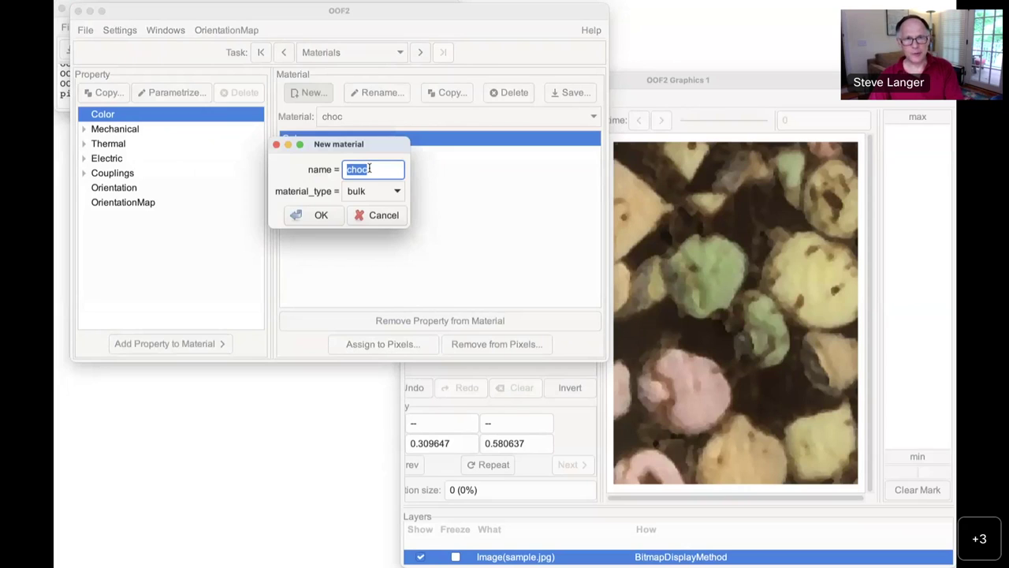
{"action": "type", "text": "mm"}
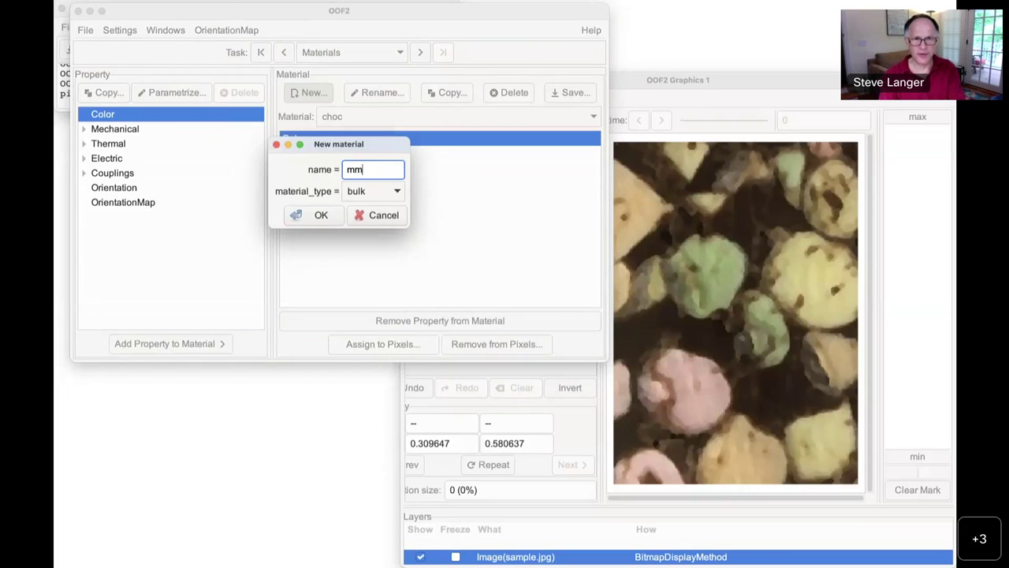
{"action": "left_click", "coordinate": [317, 215]}
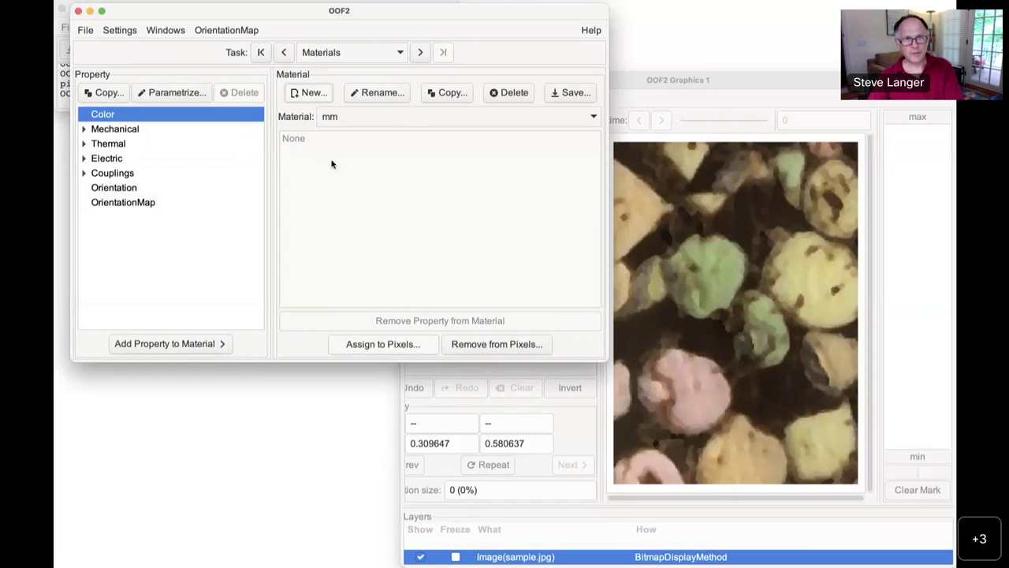
Copy the Color property under the new name pink
{"action": "double_click", "coordinate": [115, 117]}
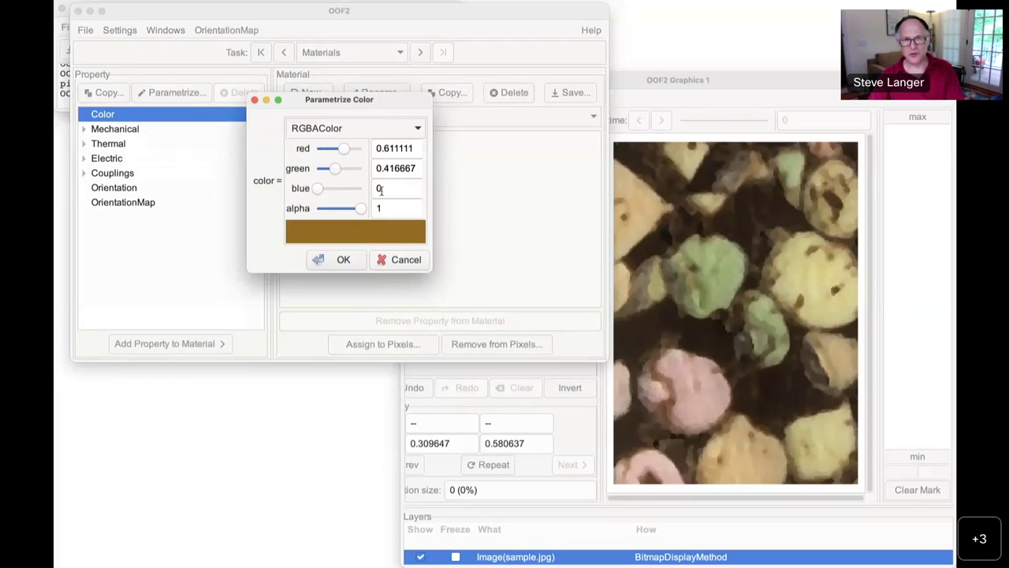
{"action": "left_click", "coordinate": [406, 261]}
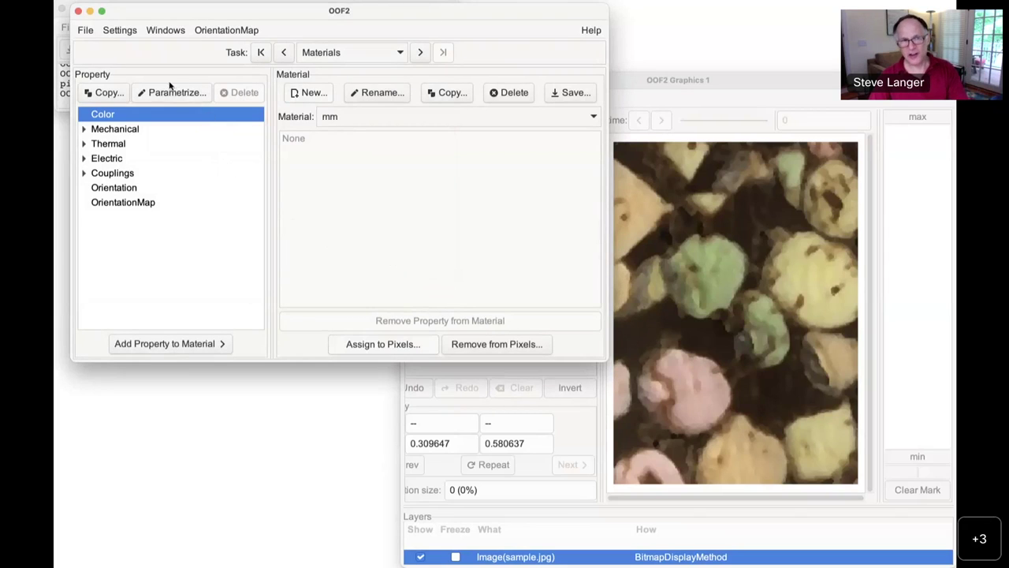
{"action": "left_click", "coordinate": [102, 92]}
{"action": "type", "text": "pink"}
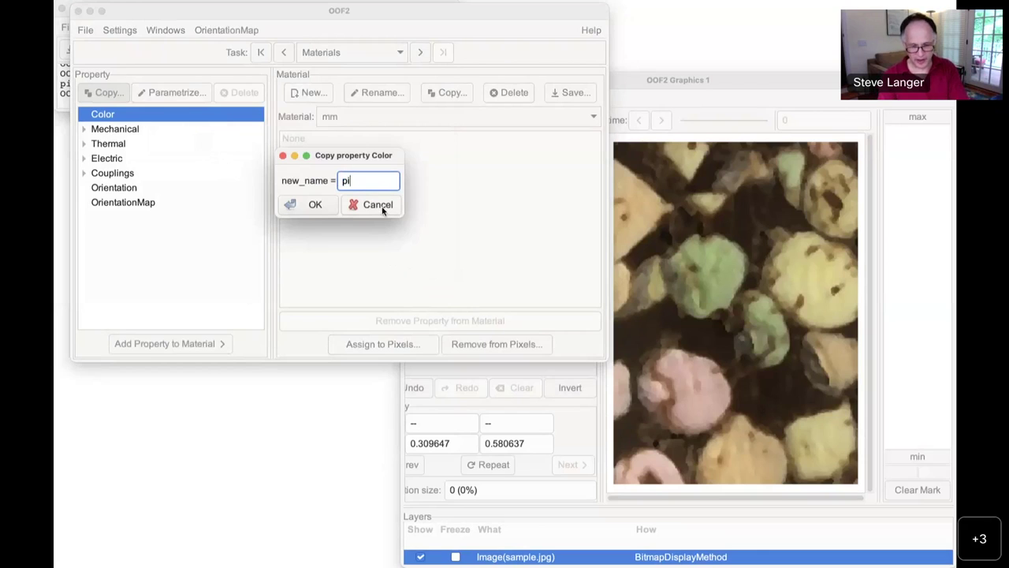
{"action": "left_click", "coordinate": [317, 204]}
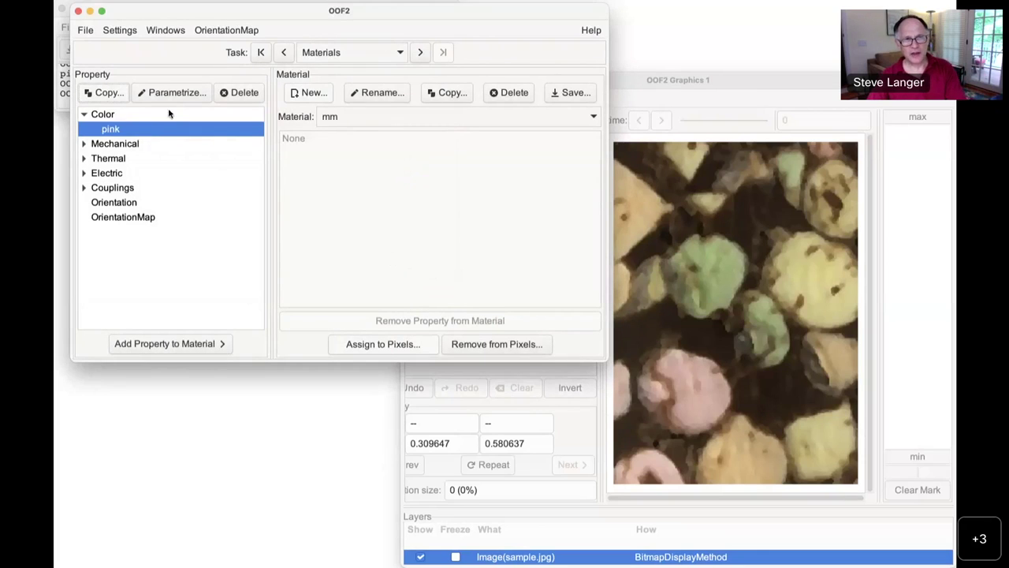
Set the pink color property to red 1, green 0.555556, blue 0.611111 and alpha 1
{"action": "double_click", "coordinate": [142, 131]}
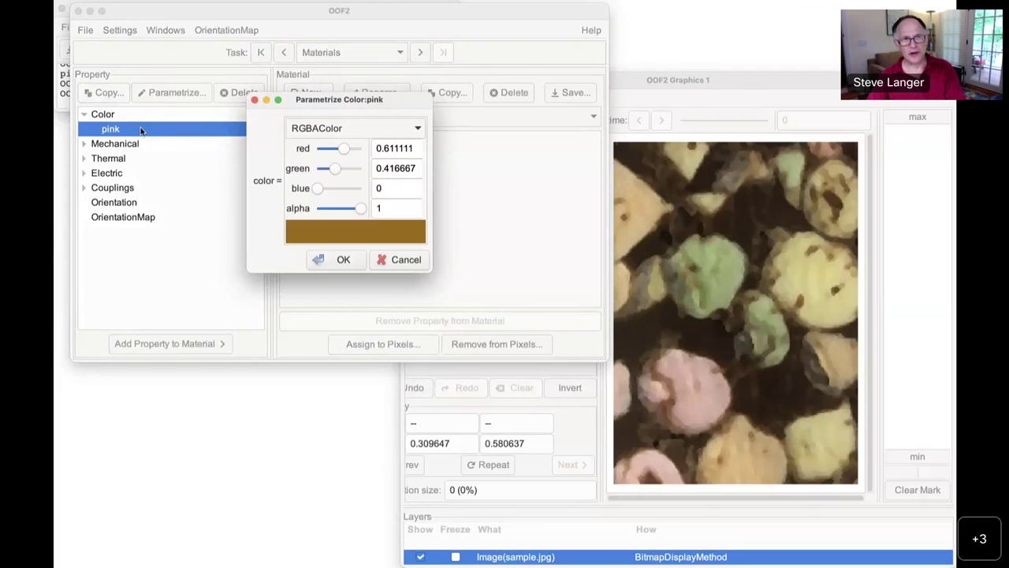
{"action": "left_click_drag", "start_coordinate": [339, 148], "coordinate": [344, 189]}
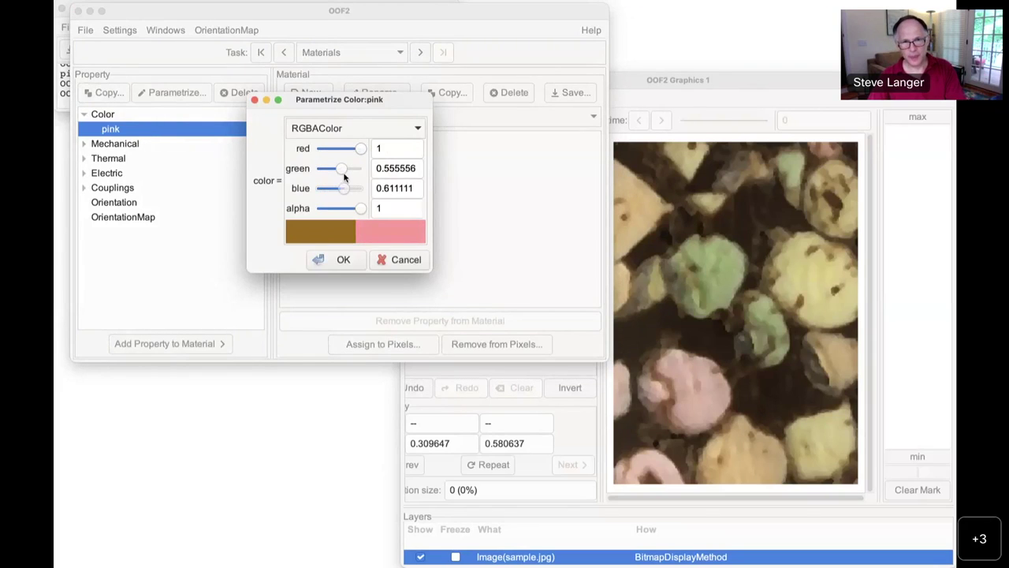
{"action": "left_click", "coordinate": [347, 261]}
Add the pink color property to the mm material and assign the material to demo's mm pixel group
{"action": "left_click", "coordinate": [189, 346]}
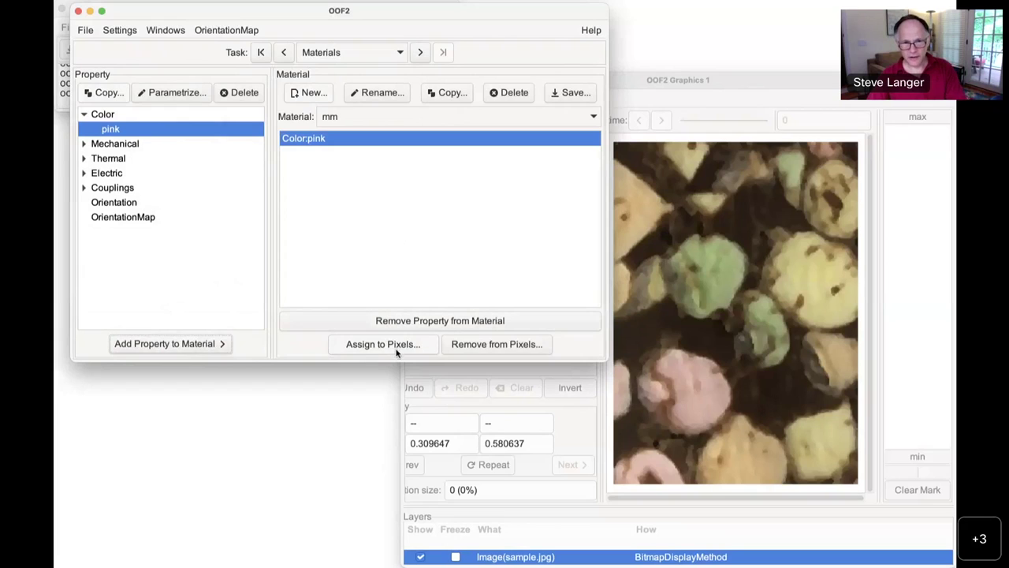
{"action": "left_click", "coordinate": [395, 345]}
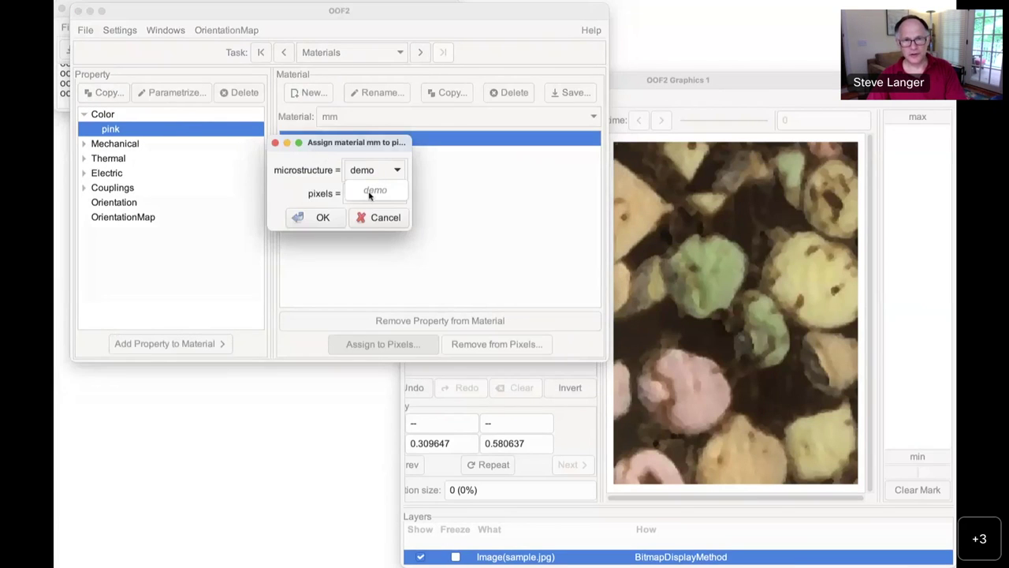
{"action": "left_click", "coordinate": [377, 194]}
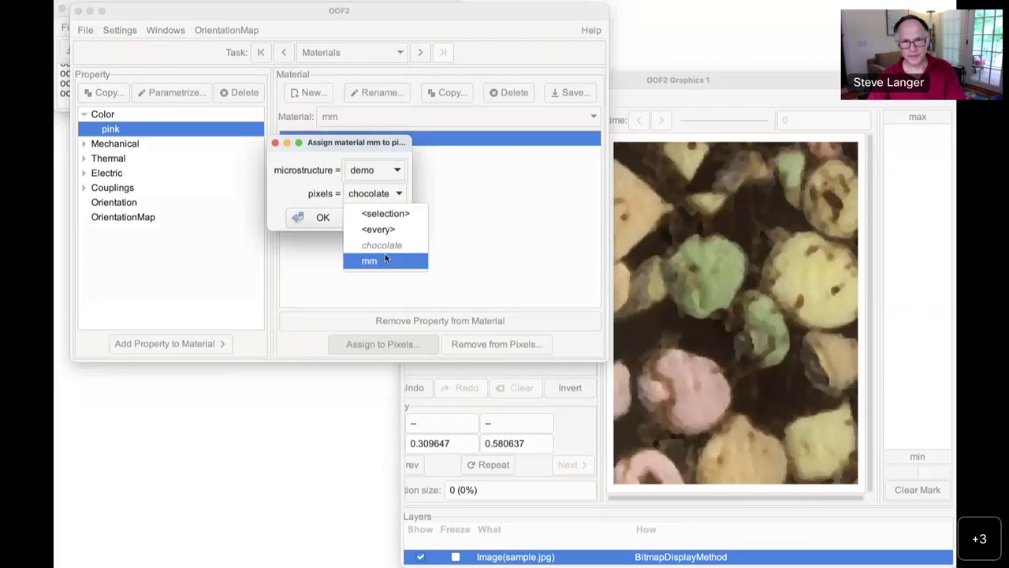
{"action": "left_click", "coordinate": [382, 261]}
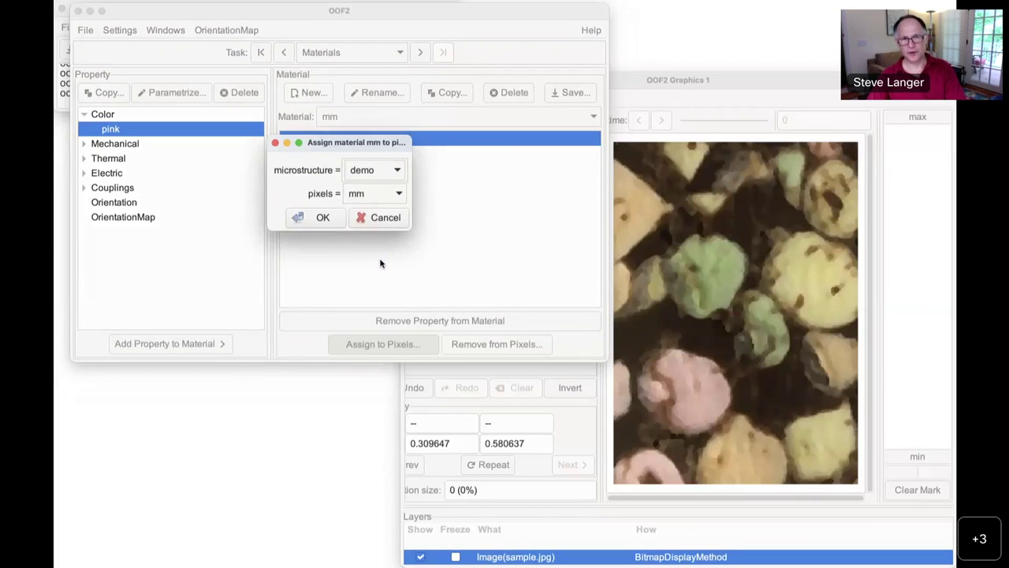
{"action": "left_click", "coordinate": [323, 218]}
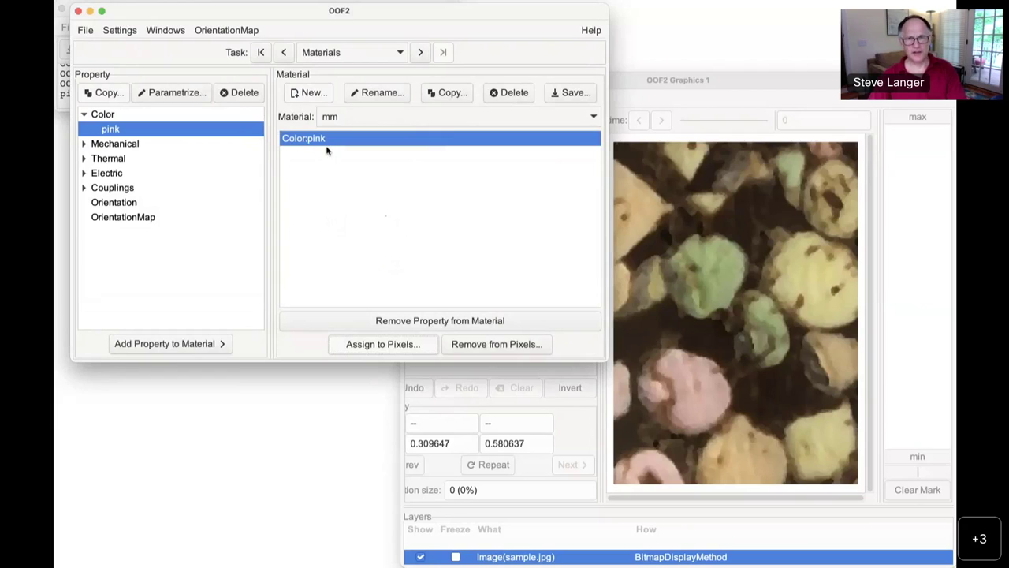
Add a Microstructure layer displaying demo by Material in the Graphics 1 window, and hide that layer to reveal the image
{"action": "left_click", "coordinate": [178, 32]}
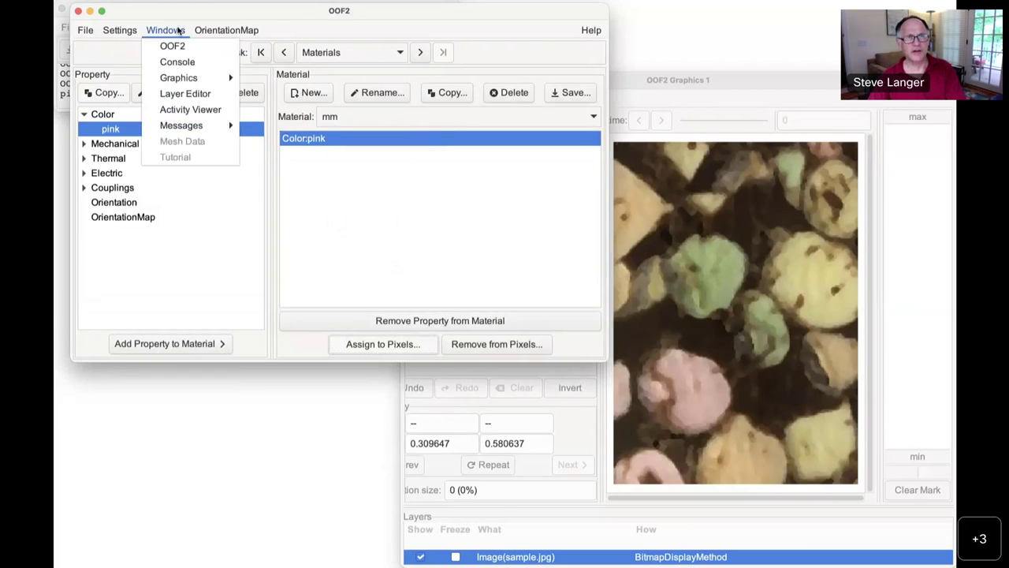
{"action": "mouse_move", "coordinate": [187, 79]}
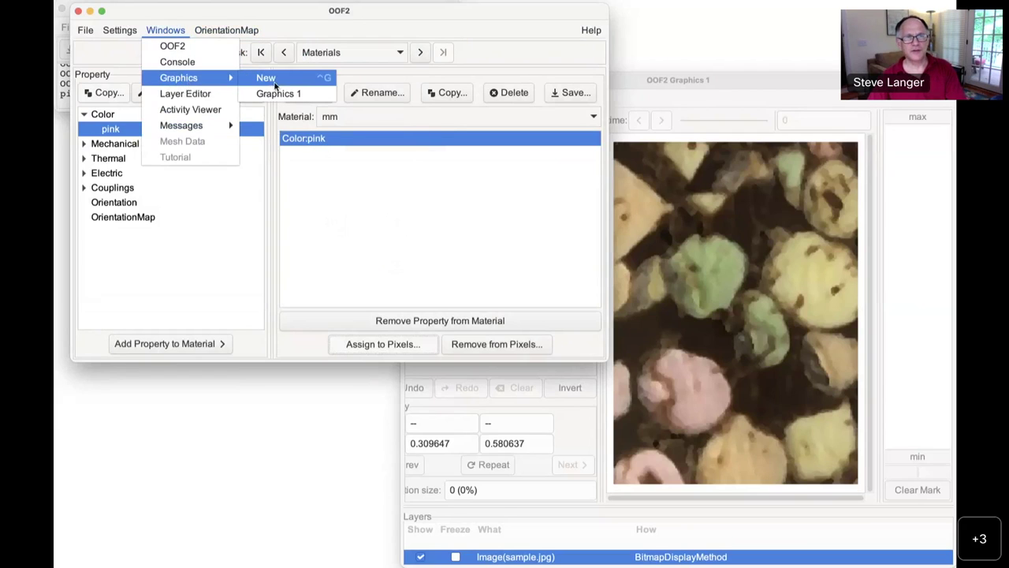
{"action": "left_click", "coordinate": [280, 95]}
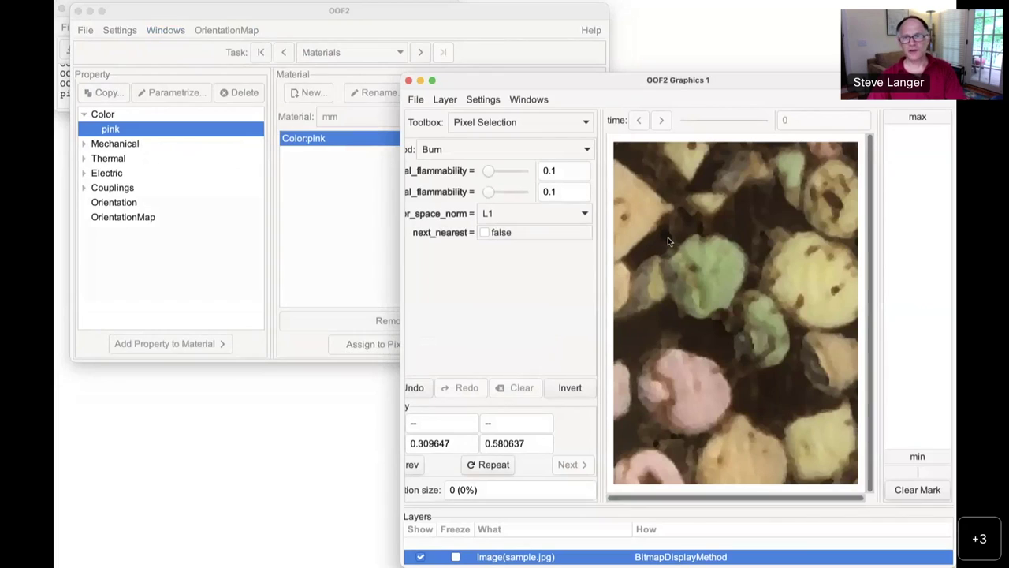
{"action": "left_click", "coordinate": [444, 99]}
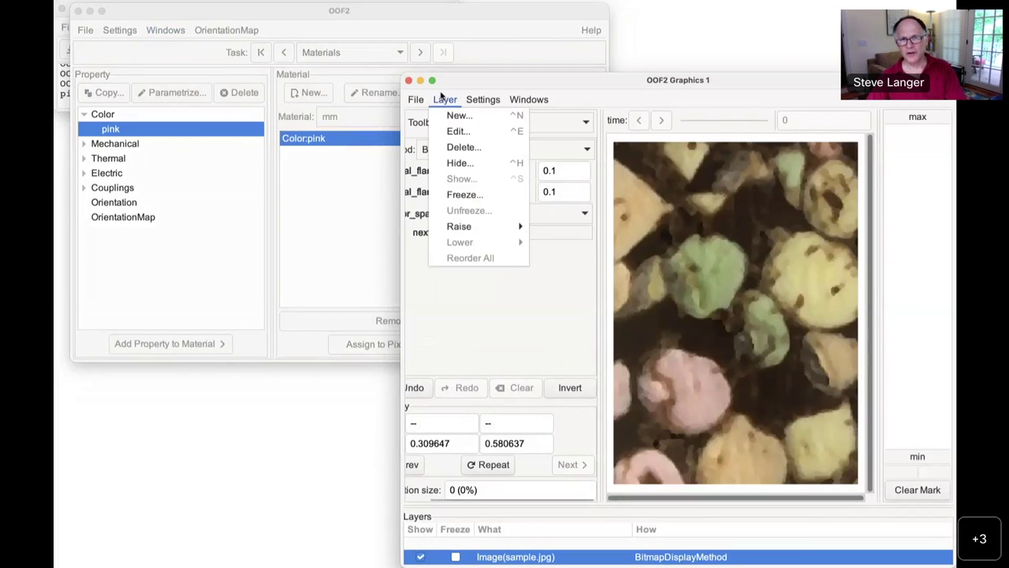
{"action": "left_click", "coordinate": [472, 118]}
{"action": "left_click", "coordinate": [699, 280]}
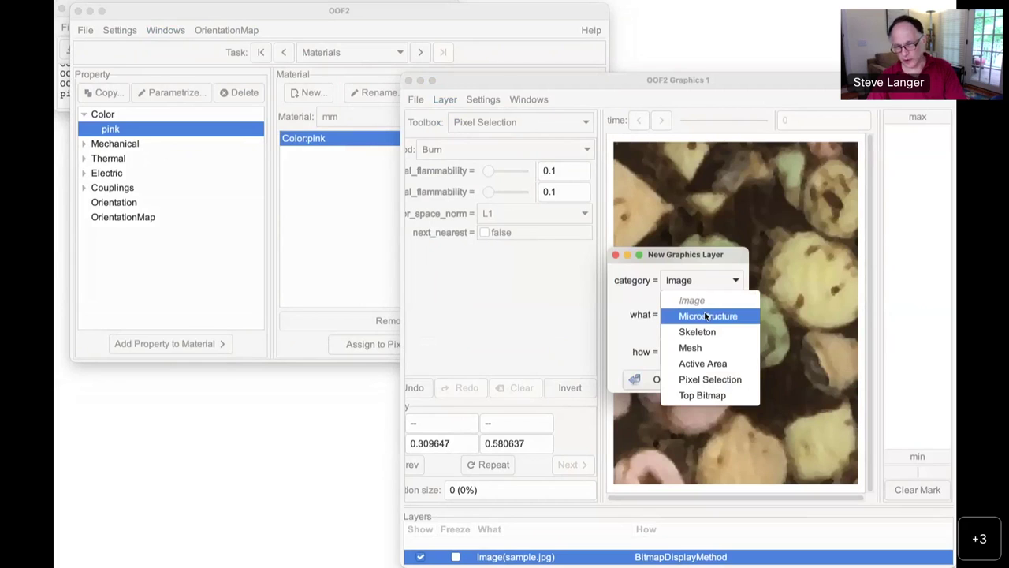
{"action": "left_click", "coordinate": [707, 315]}
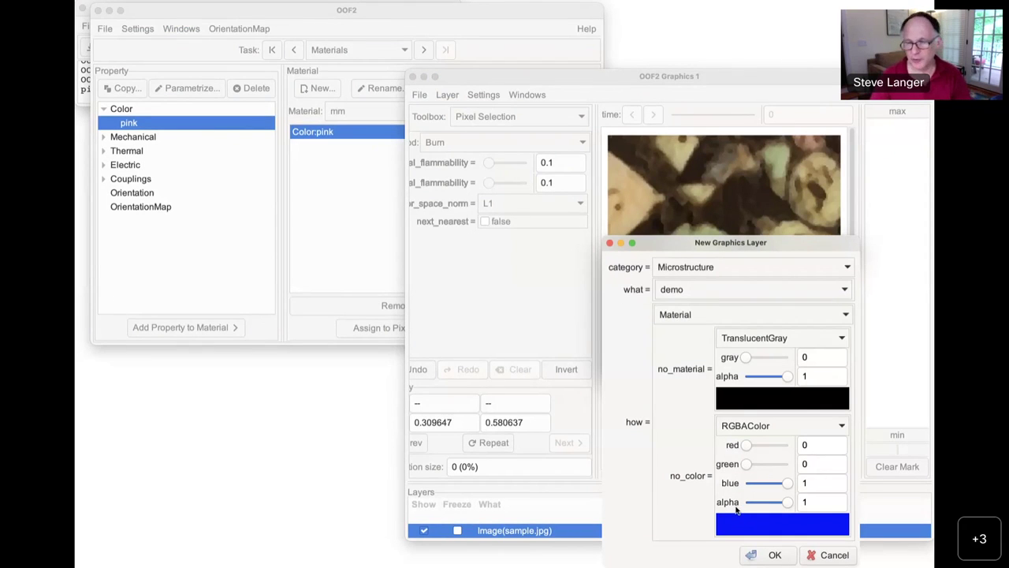
{"action": "left_click", "coordinate": [775, 556]}
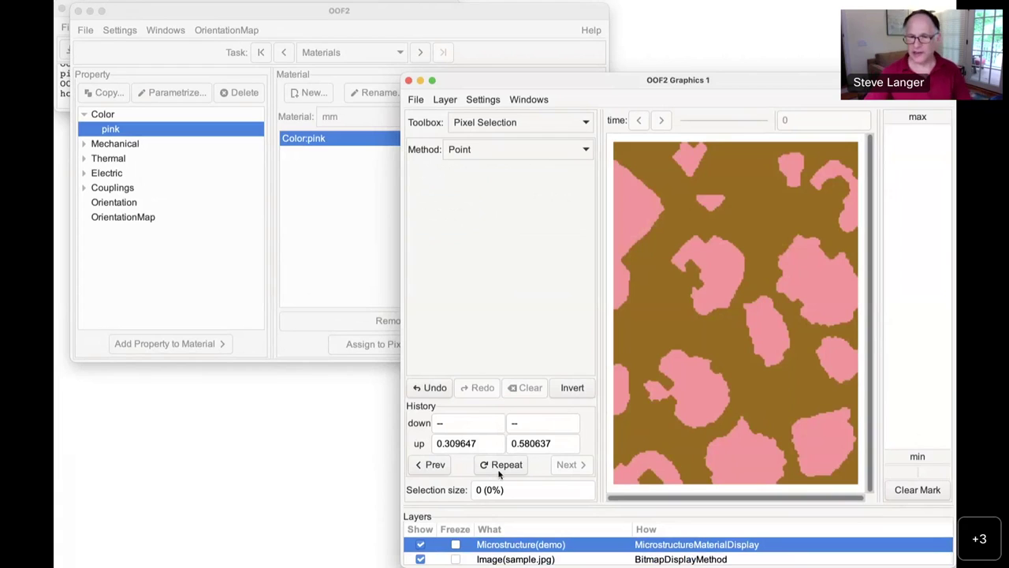
{"action": "left_click", "coordinate": [420, 544]}
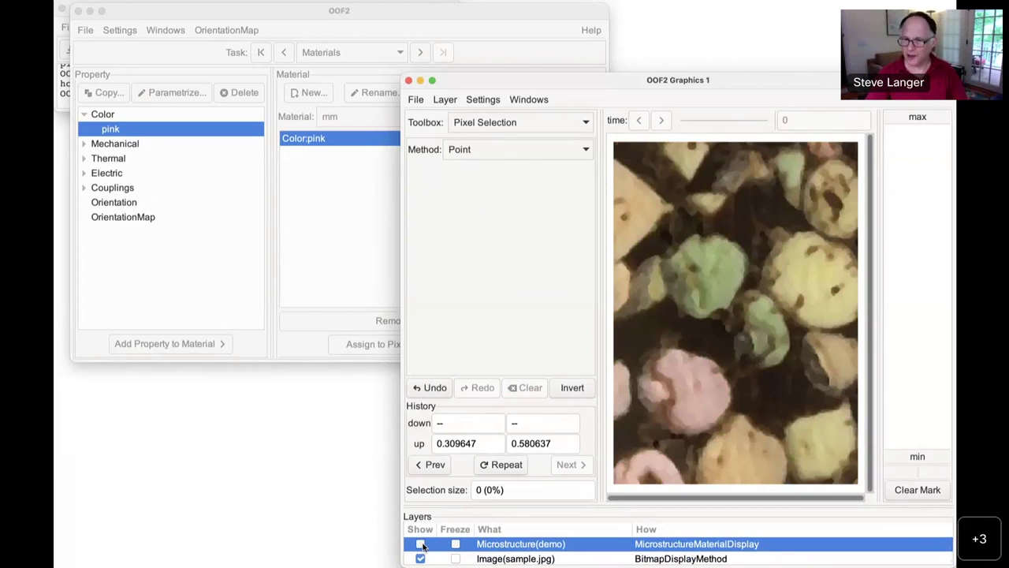
Show the Microstructure(demo) material layer in the graphics window and bring up the Skeleton task in the OOF2 main window
{"action": "left_click", "coordinate": [420, 544]}
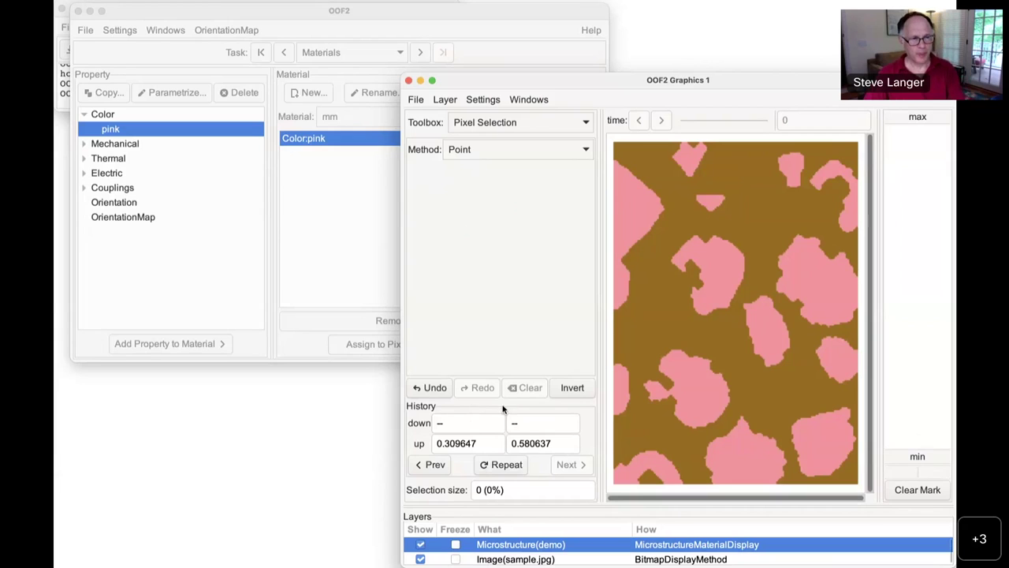
{"action": "left_click", "coordinate": [343, 234]}
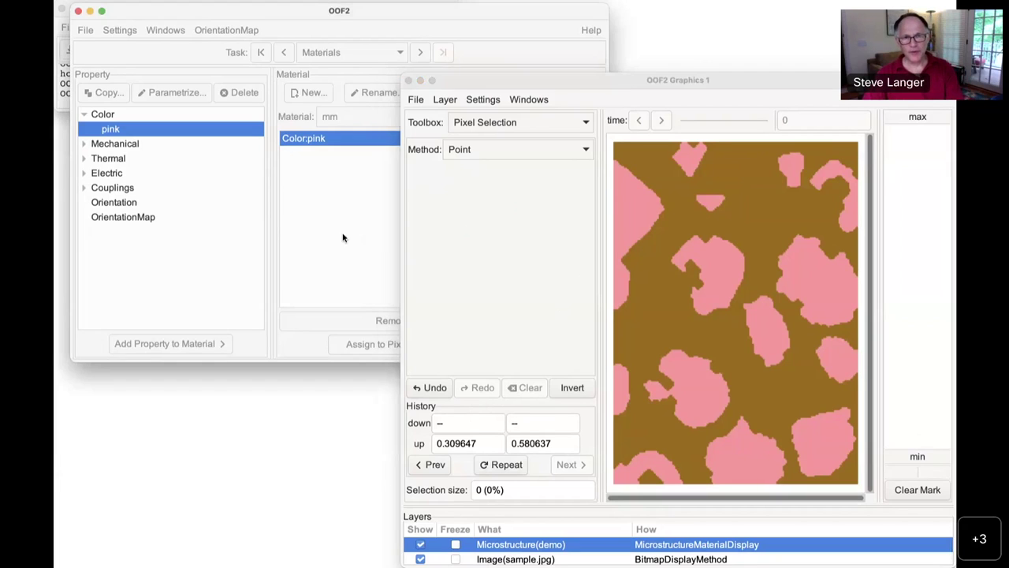
{"action": "left_click", "coordinate": [352, 52]}
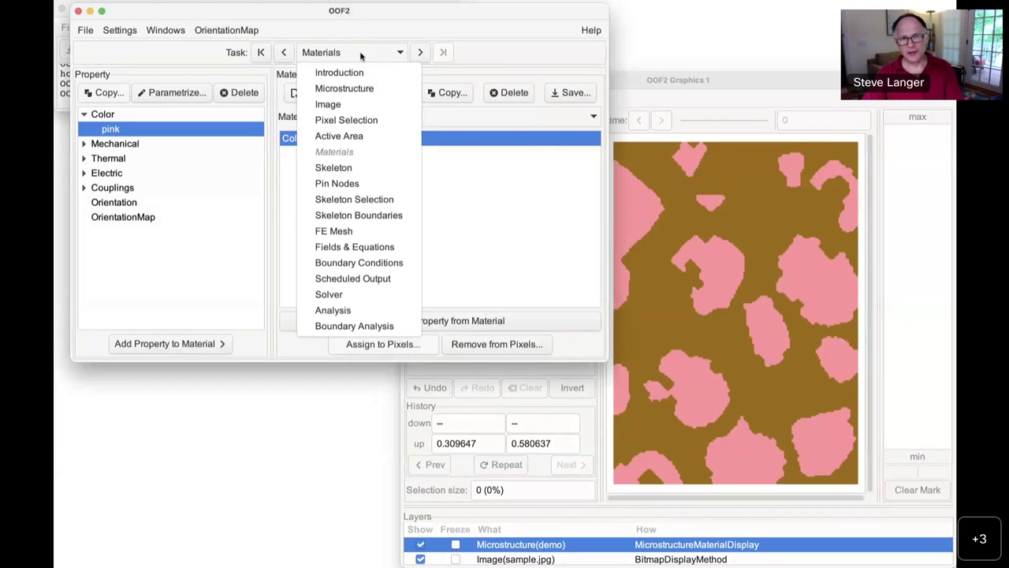
{"action": "left_click", "coordinate": [379, 173]}
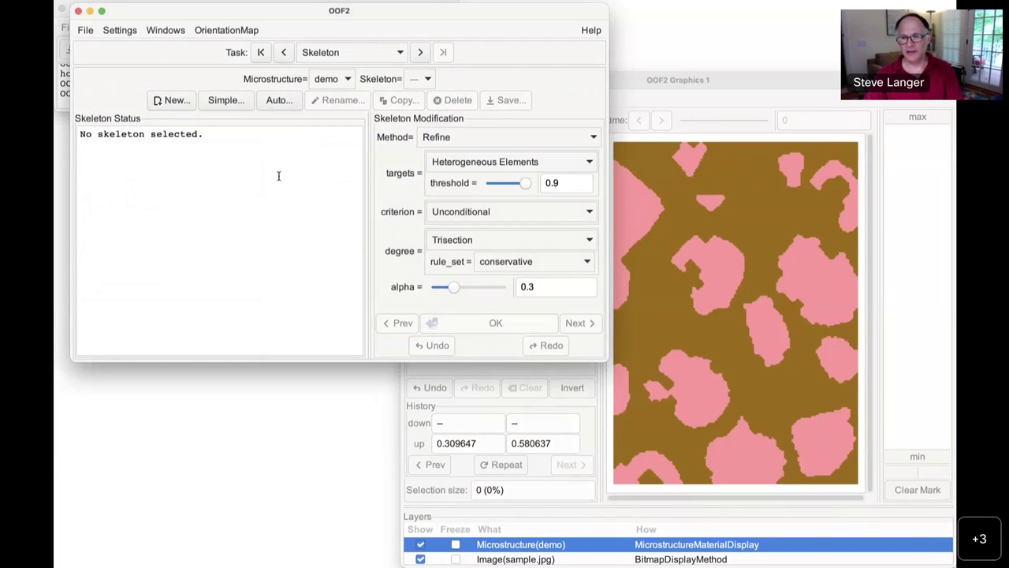
Create a new QuadSkeleton for the demo microstructure with 4 x_elements and 6 y_elements, keeping the automatic name
{"action": "left_click", "coordinate": [175, 100]}
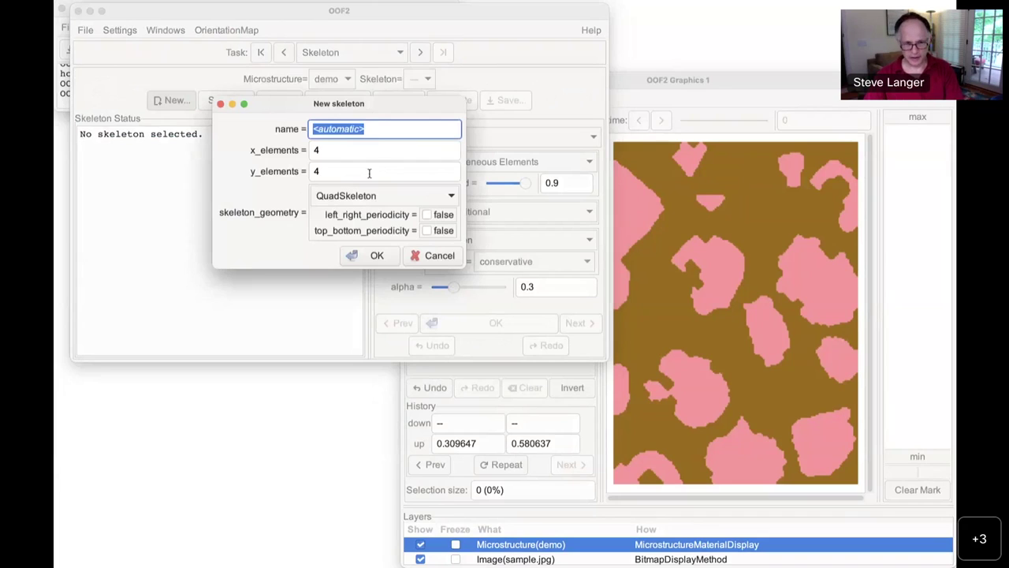
{"action": "left_click", "coordinate": [342, 153]}
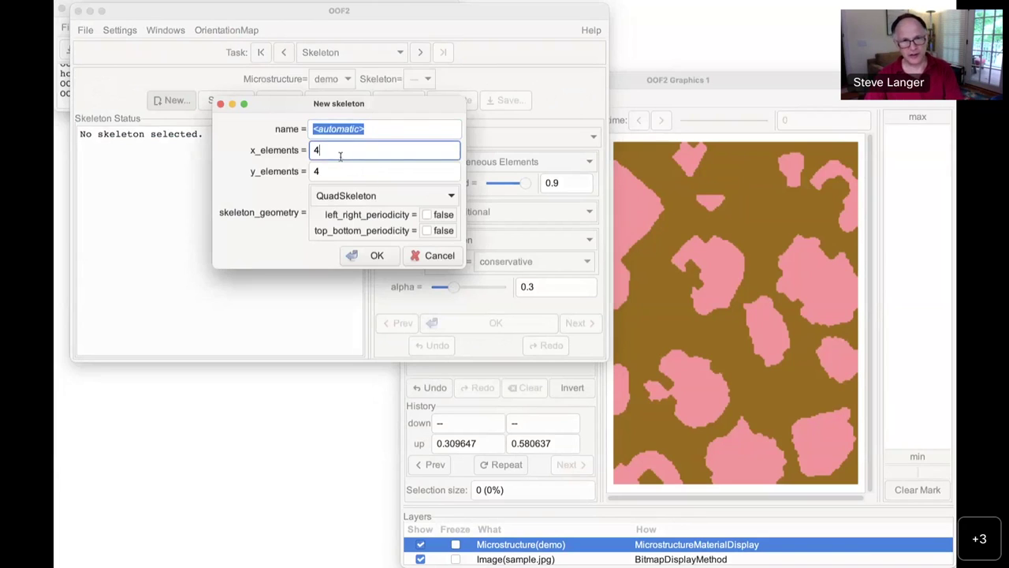
{"action": "left_click", "coordinate": [343, 172]}
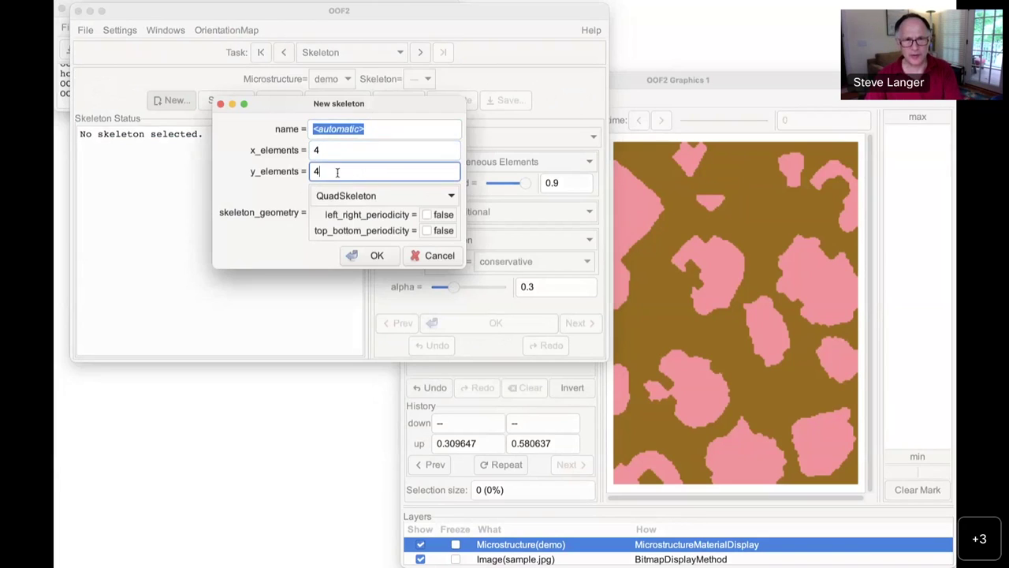
{"action": "key", "text": "BackSpace"}
{"action": "type", "text": "6"}
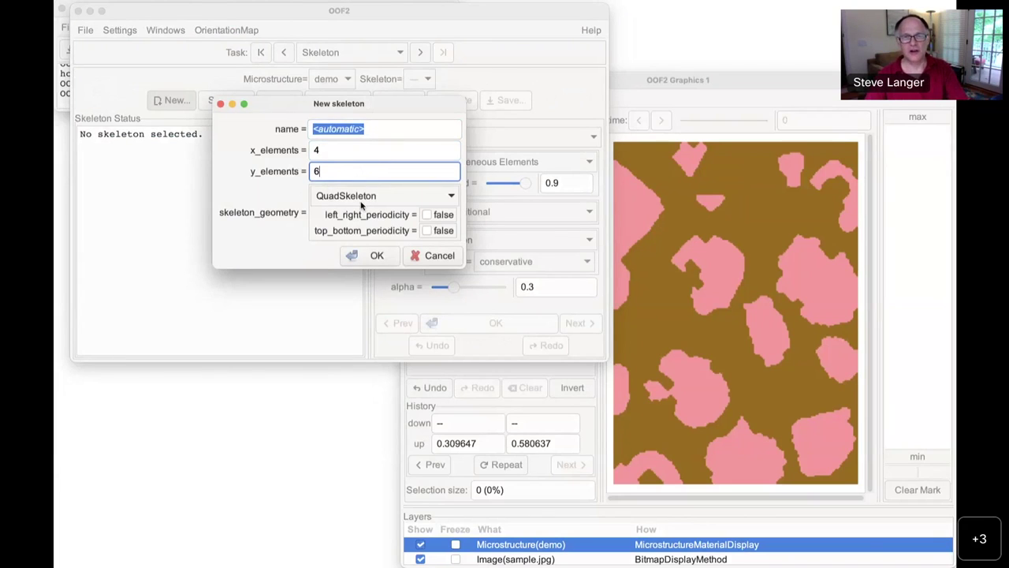
{"action": "left_click", "coordinate": [377, 256]}
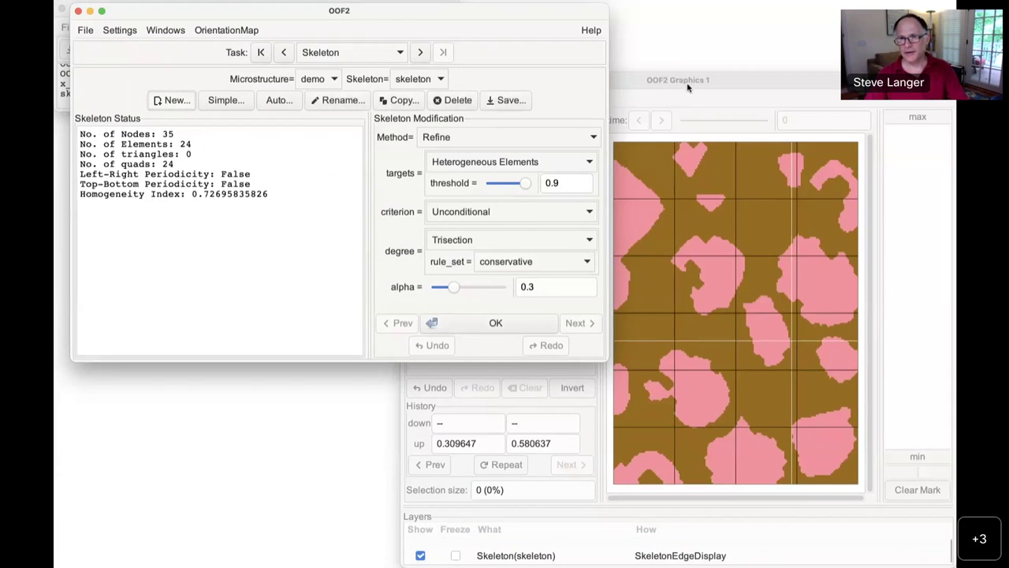
Shift the OOF2 main window aside and widen the graphics window
{"action": "left_click_drag", "start_coordinate": [502, 11], "coordinate": [484, 9]}
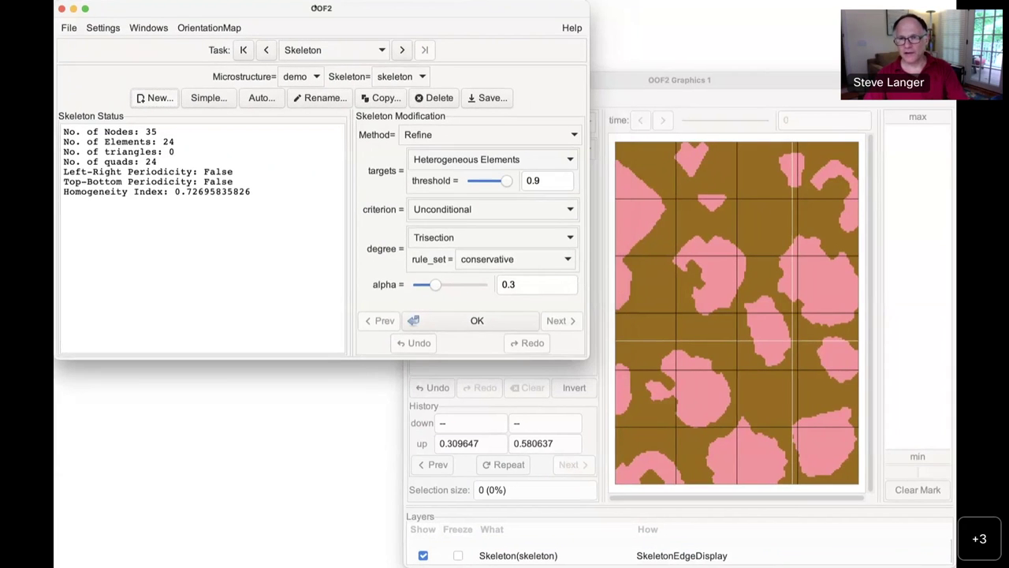
{"action": "left_click", "coordinate": [838, 442]}
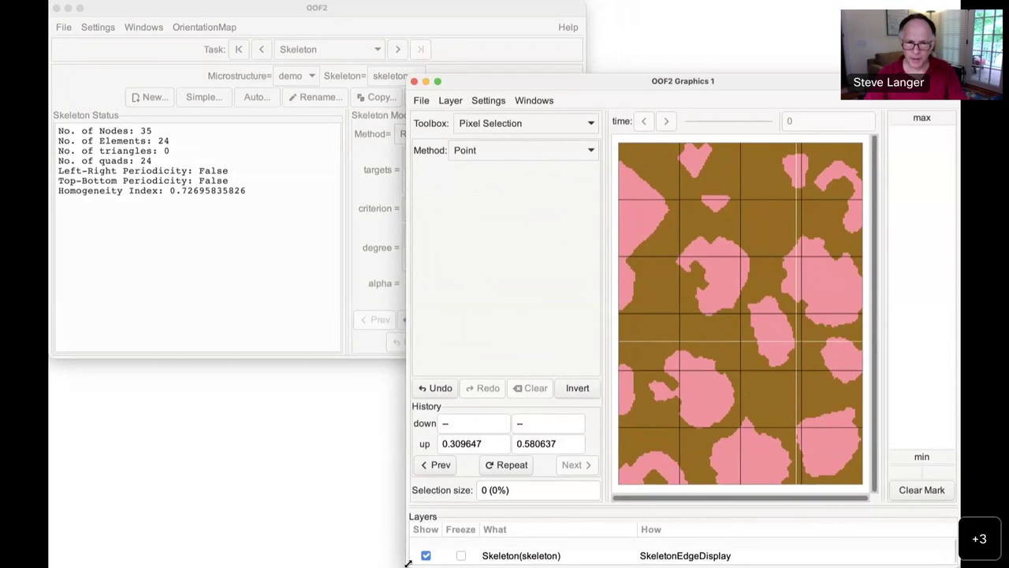
{"action": "left_click_drag", "start_coordinate": [404, 562], "coordinate": [368, 563]}
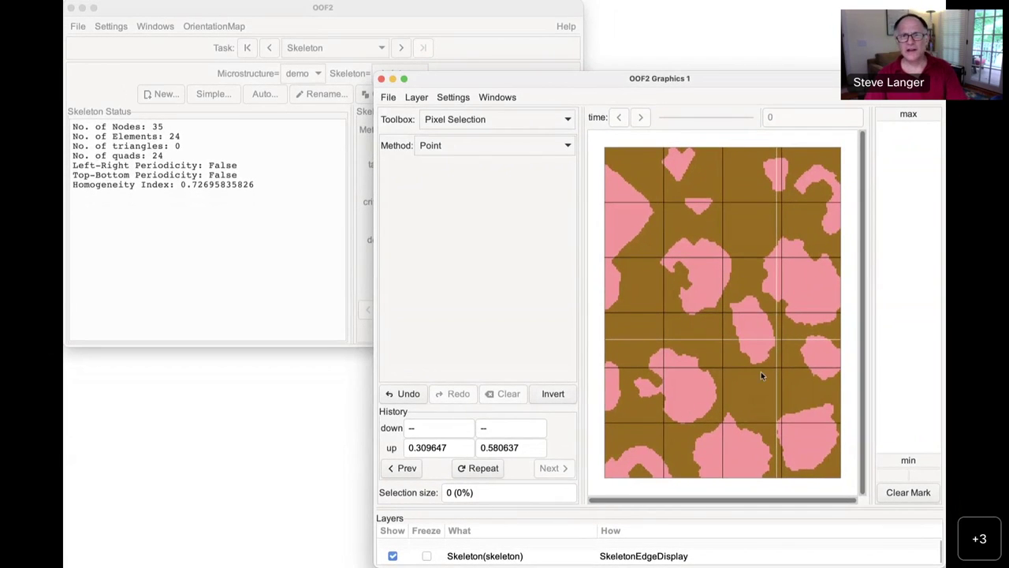
Switch the graphics toolbox to Viewer and zoom the skeleton display to fill the canvas
{"action": "left_click", "coordinate": [492, 118]}
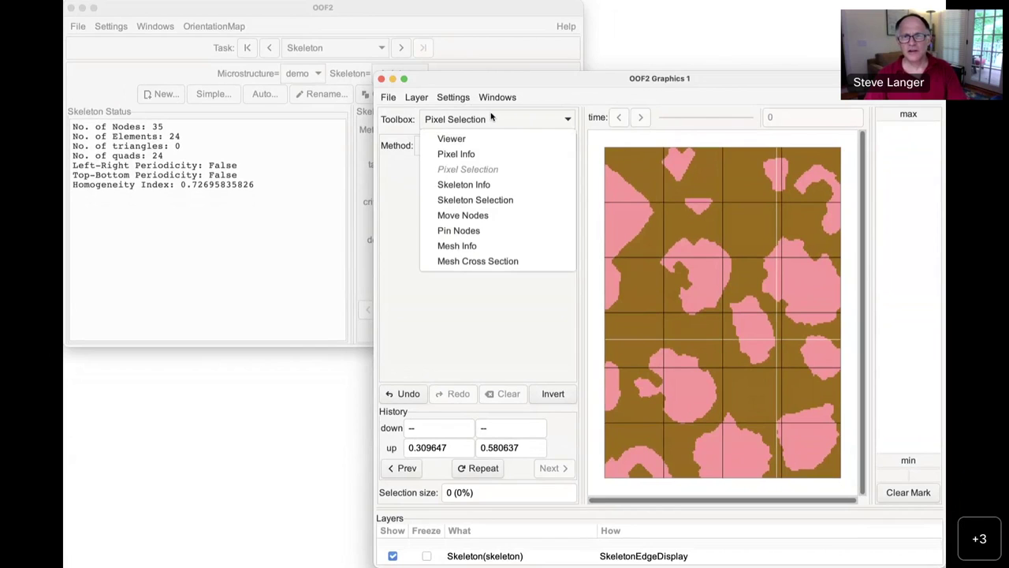
{"action": "left_click", "coordinate": [411, 99]}
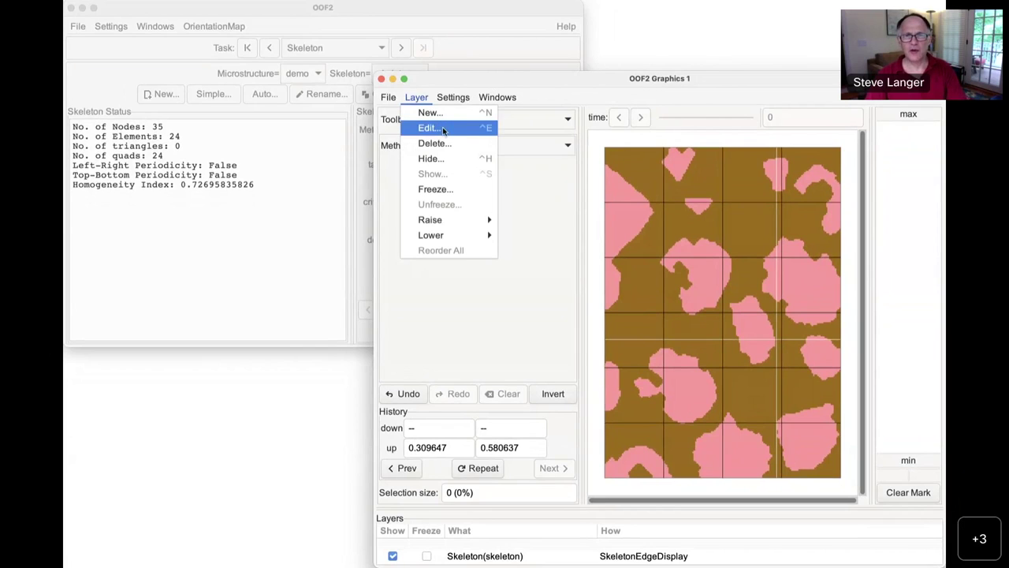
{"action": "left_click", "coordinate": [541, 241]}
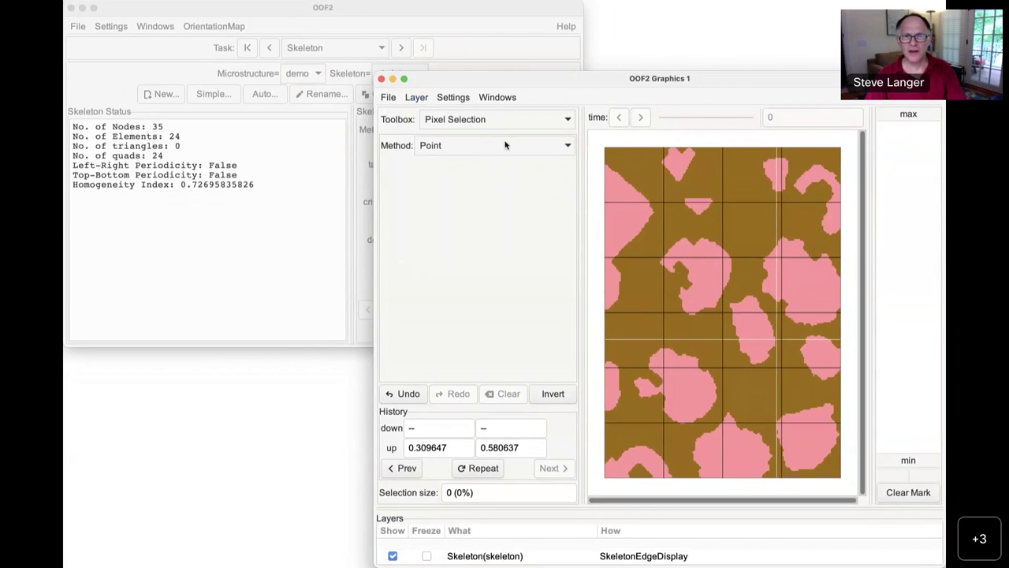
{"action": "left_click", "coordinate": [467, 117]}
{"action": "left_click", "coordinate": [478, 140]}
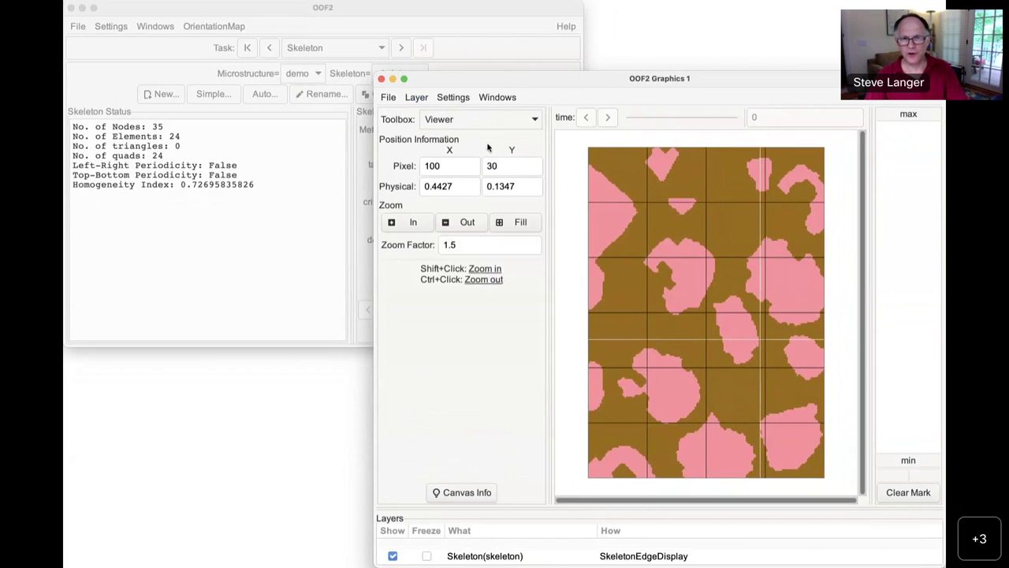
{"action": "left_click", "coordinate": [521, 223]}
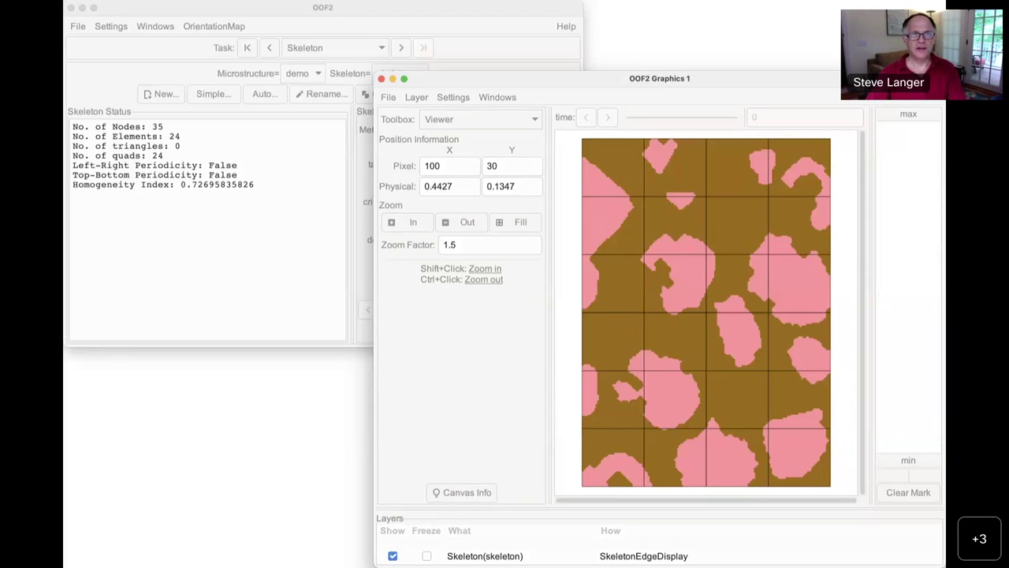
Review the Skeleton Quality Measures slide, and inspect the skeleton status and homogeneity index in the OOF2 main window
{"action": "key", "text": "super+Tab"}
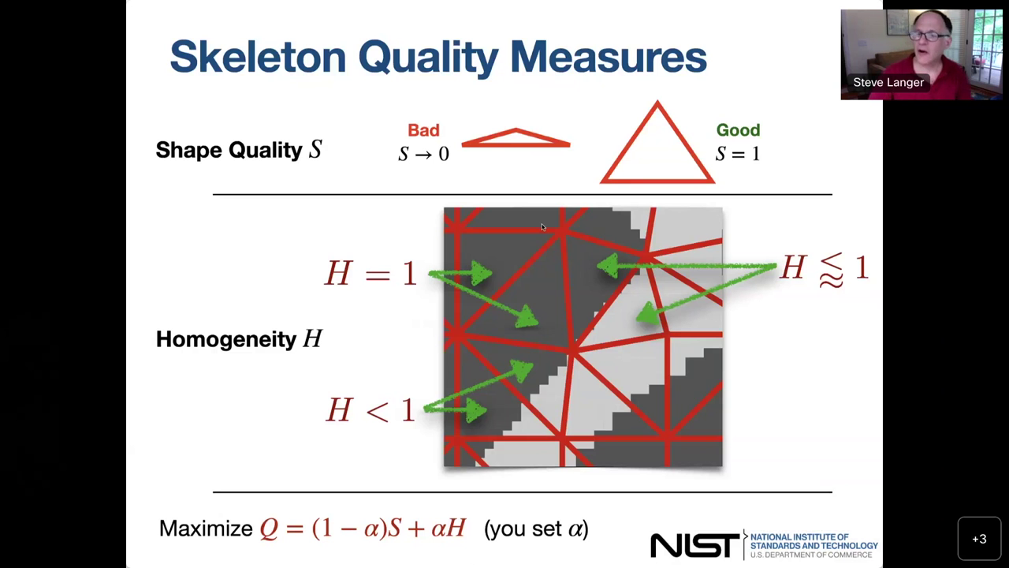
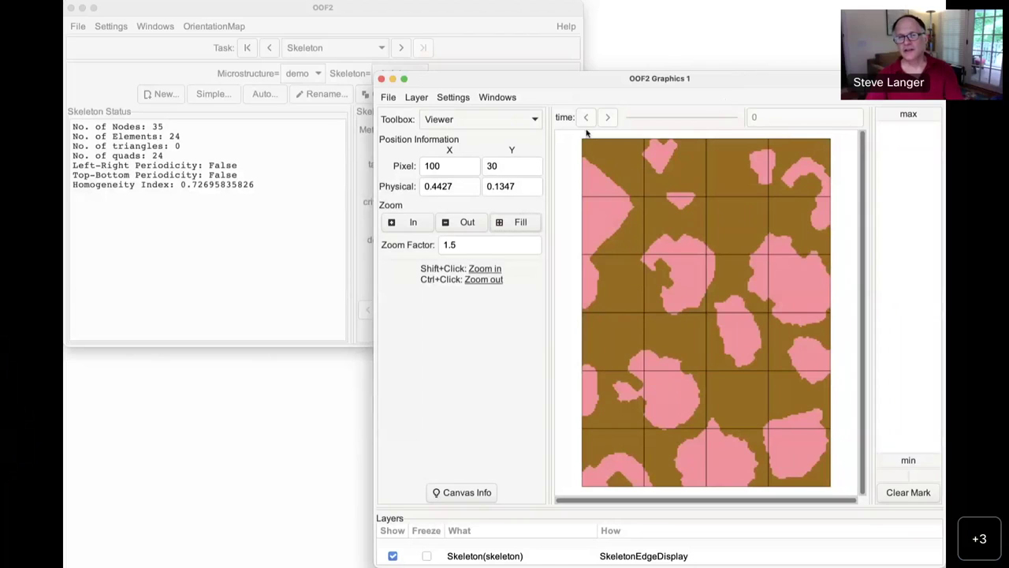
{"action": "left_click", "coordinate": [483, 99]}
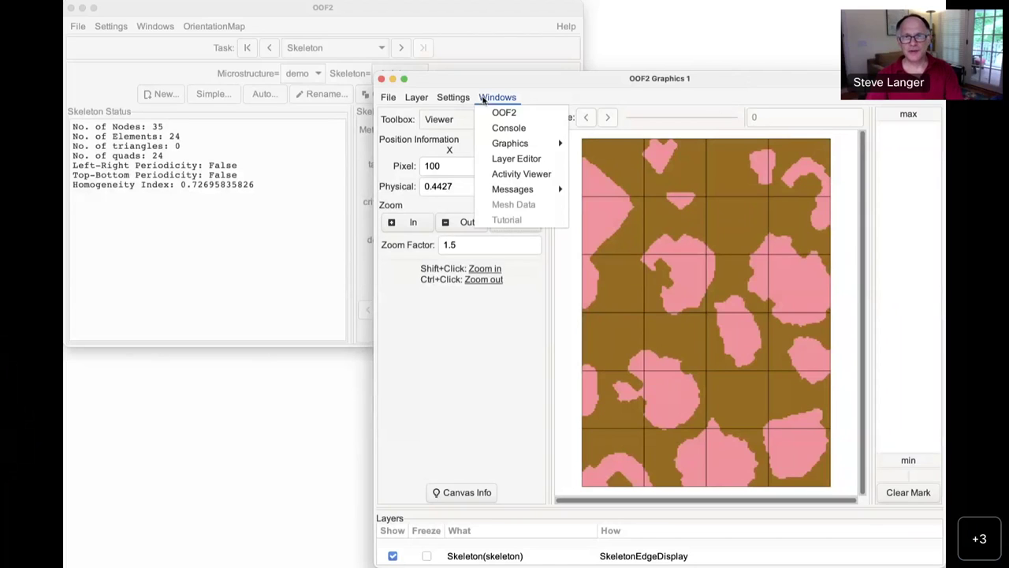
{"action": "left_click", "coordinate": [508, 114]}
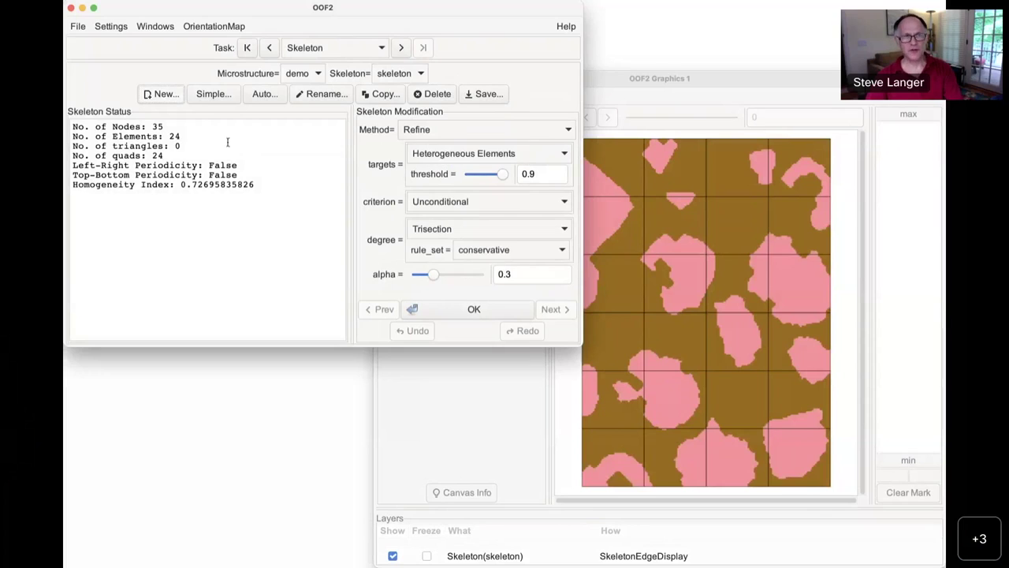
{"action": "left_click_drag", "start_coordinate": [74, 131], "coordinate": [244, 199]}
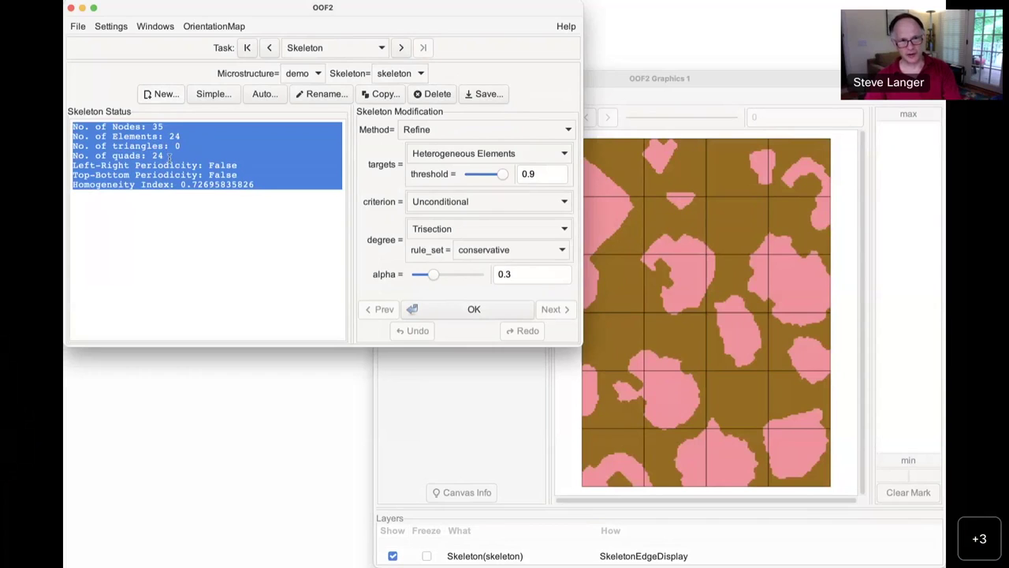
{"action": "left_click", "coordinate": [244, 194]}
{"action": "left_click_drag", "start_coordinate": [179, 184], "coordinate": [255, 186]}
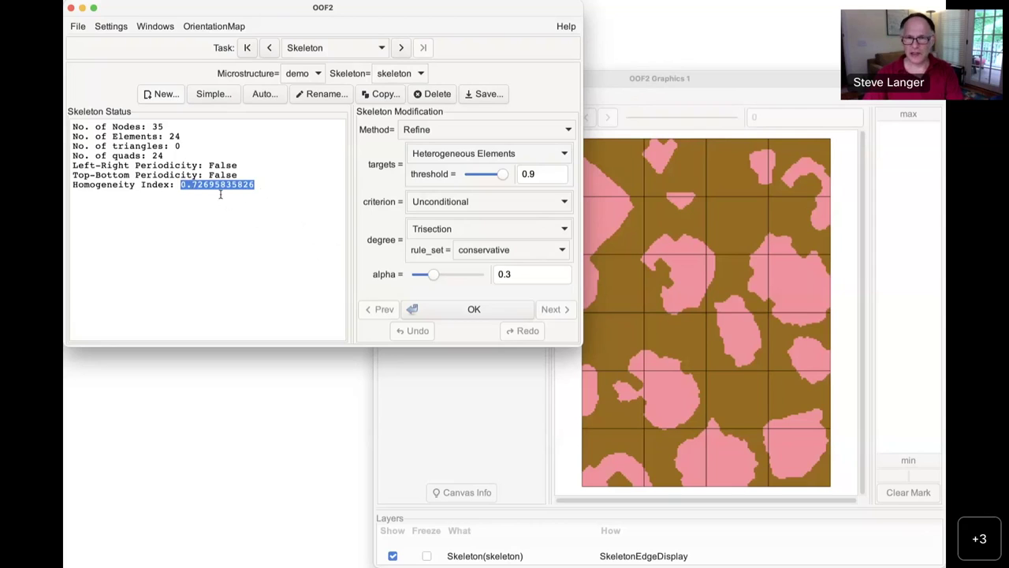
Add a graphics layer of category Skeleton displaying the demo skeleton by Material Color, and toggle it off and on to compare
{"action": "left_click", "coordinate": [684, 83]}
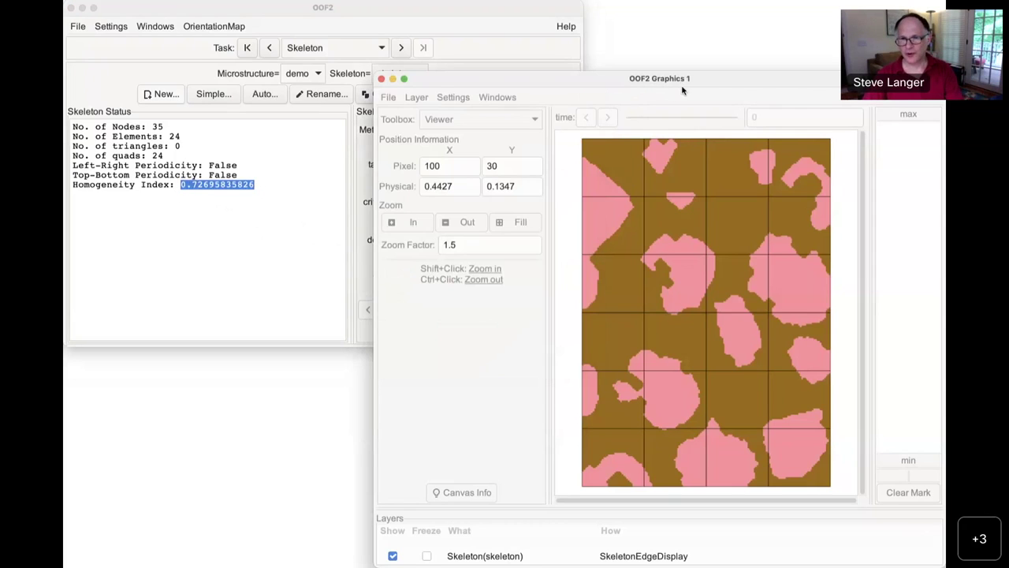
{"action": "left_click", "coordinate": [446, 99]}
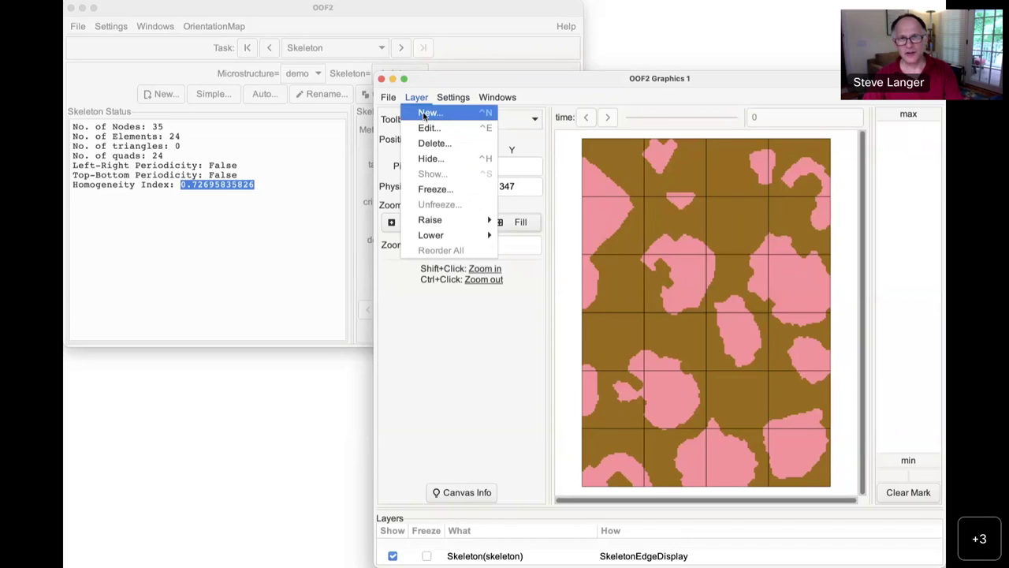
{"action": "left_click", "coordinate": [430, 112]}
{"action": "left_click", "coordinate": [628, 182]}
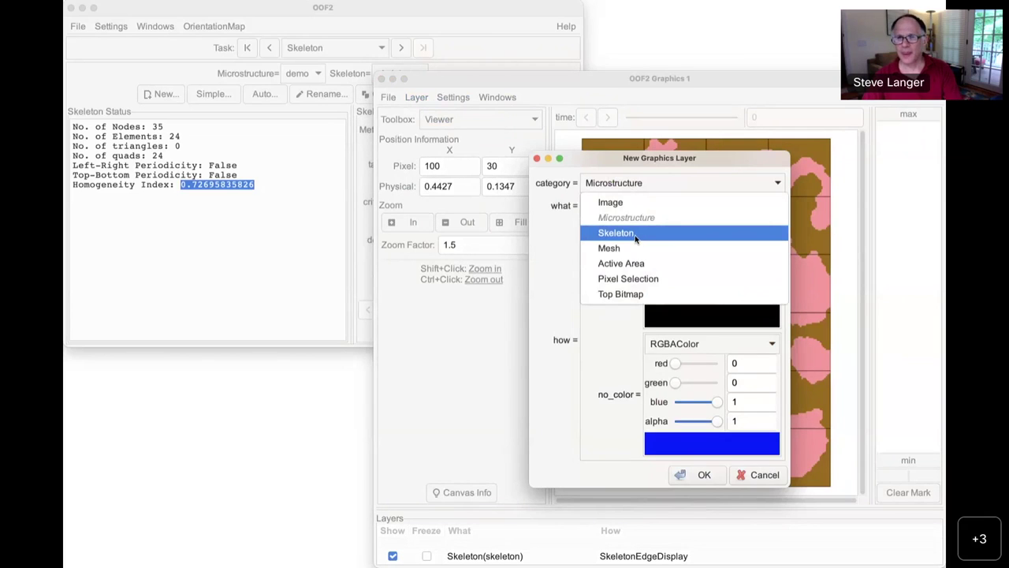
{"action": "left_click", "coordinate": [636, 233]}
{"action": "left_click", "coordinate": [672, 253]}
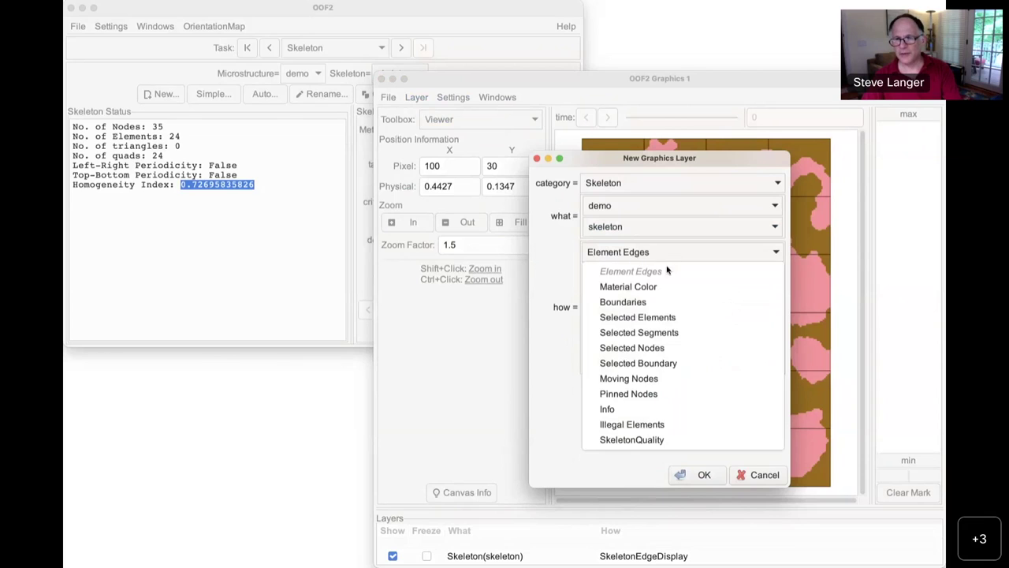
{"action": "left_click", "coordinate": [664, 286]}
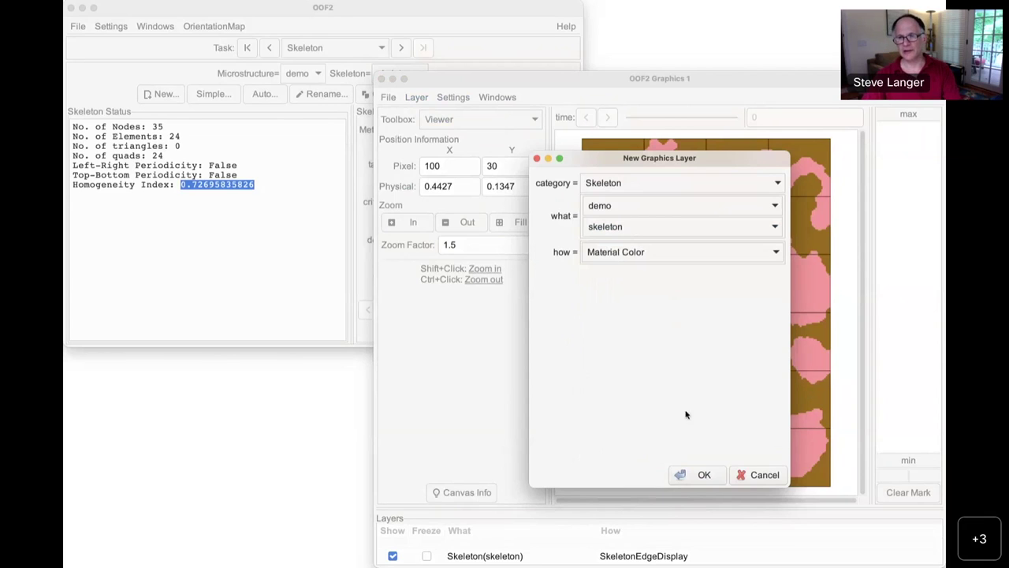
{"action": "left_click", "coordinate": [701, 475]}
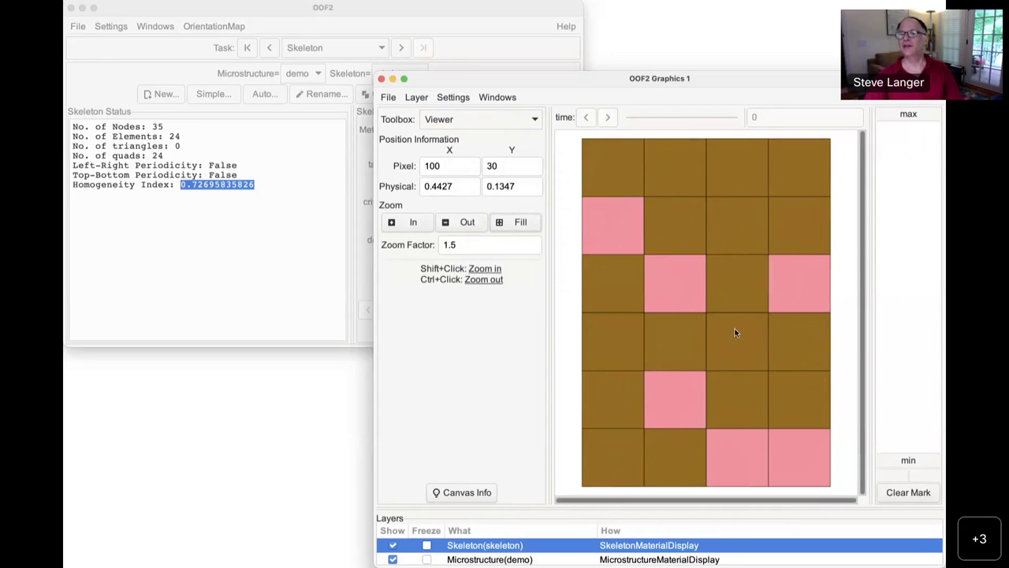
{"action": "left_click", "coordinate": [392, 545]}
{"action": "left_click", "coordinate": [392, 545]}
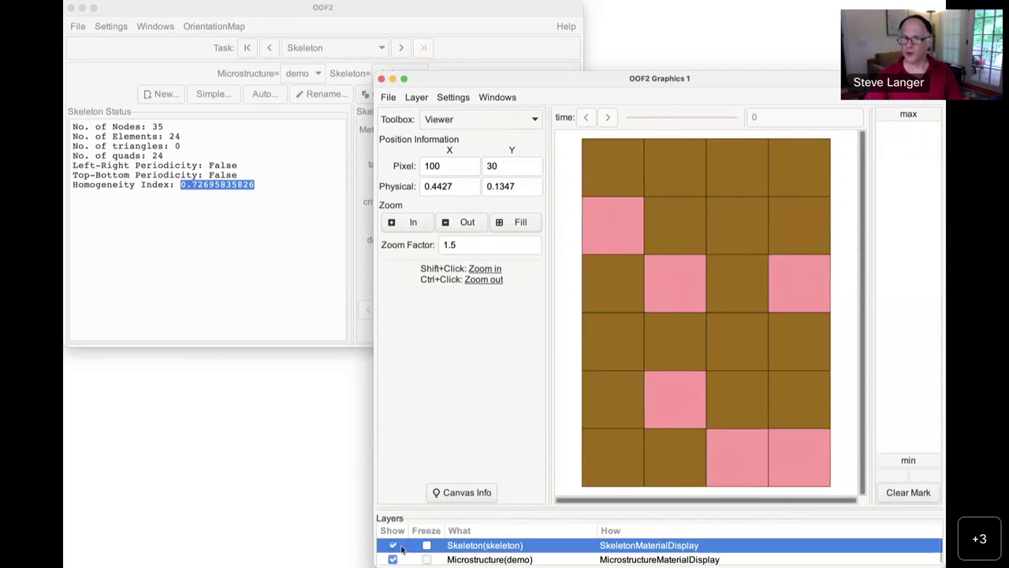
Configure the Refine modification of the skeleton with Bisection degree, liberal rule set and an alpha of about 0.8
{"action": "left_click", "coordinate": [287, 244]}
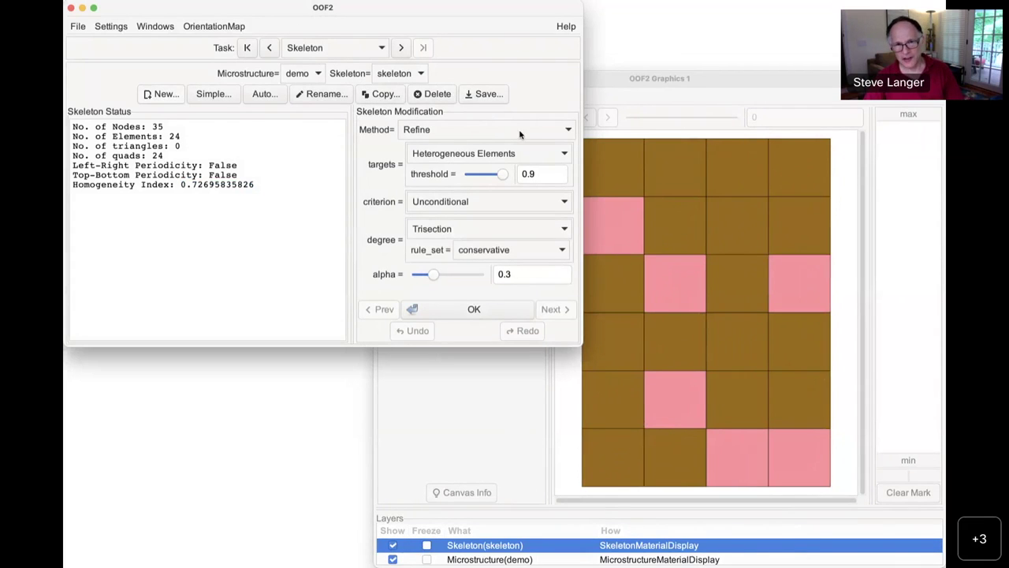
{"action": "left_click", "coordinate": [454, 130]}
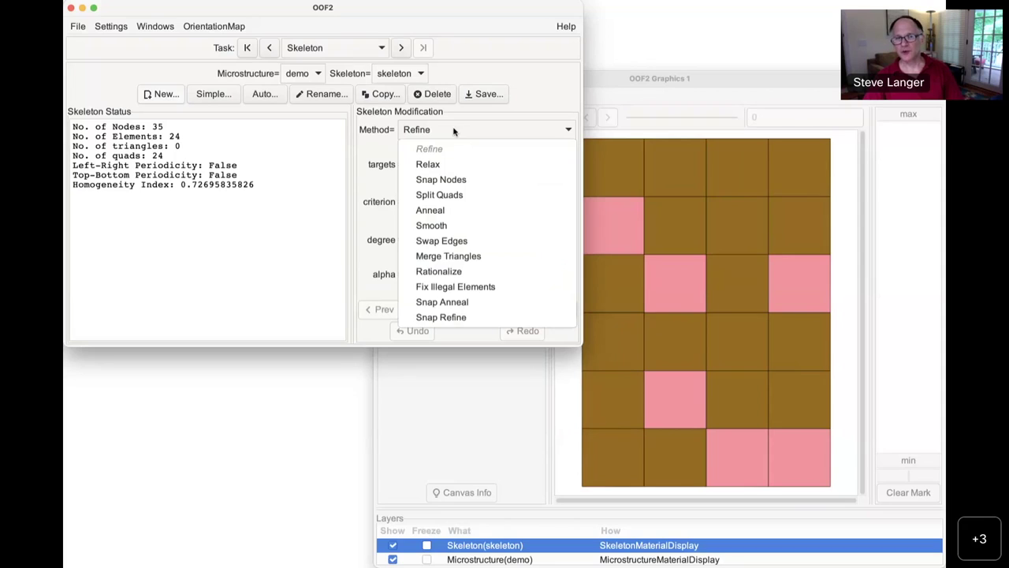
{"action": "left_click", "coordinate": [528, 108]}
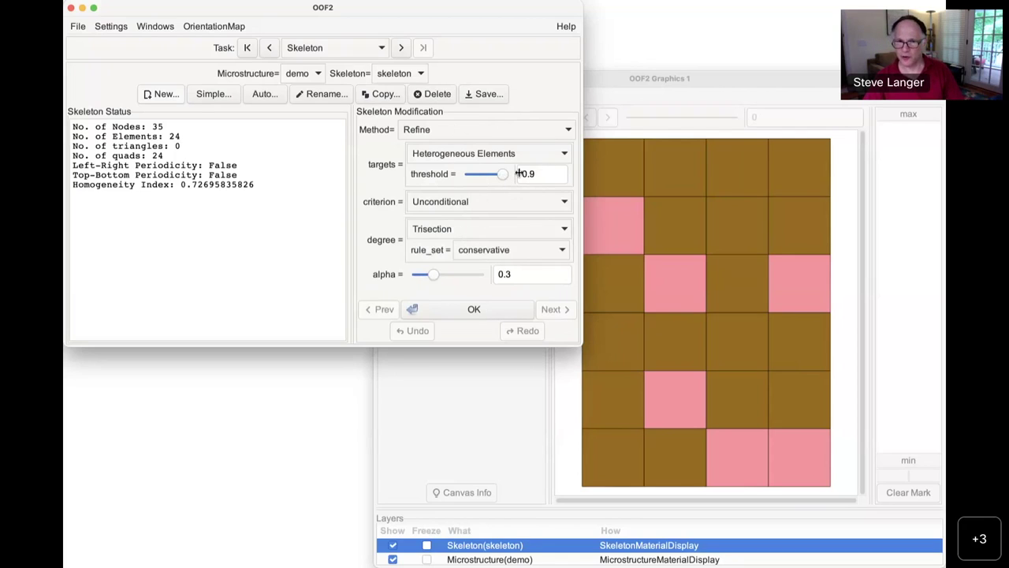
{"action": "left_click", "coordinate": [471, 228]}
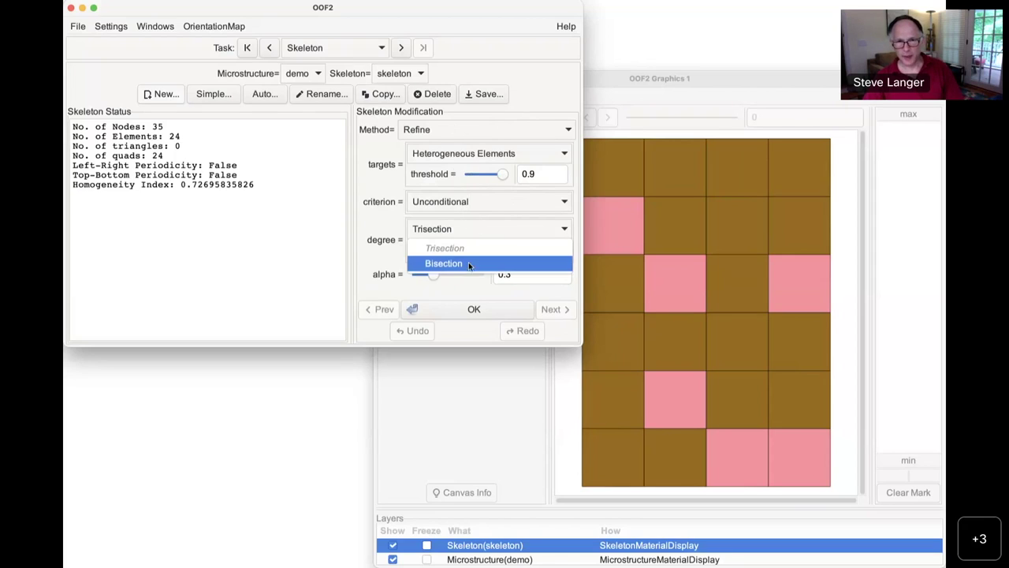
{"action": "left_click", "coordinate": [469, 266]}
{"action": "left_click", "coordinate": [487, 250]}
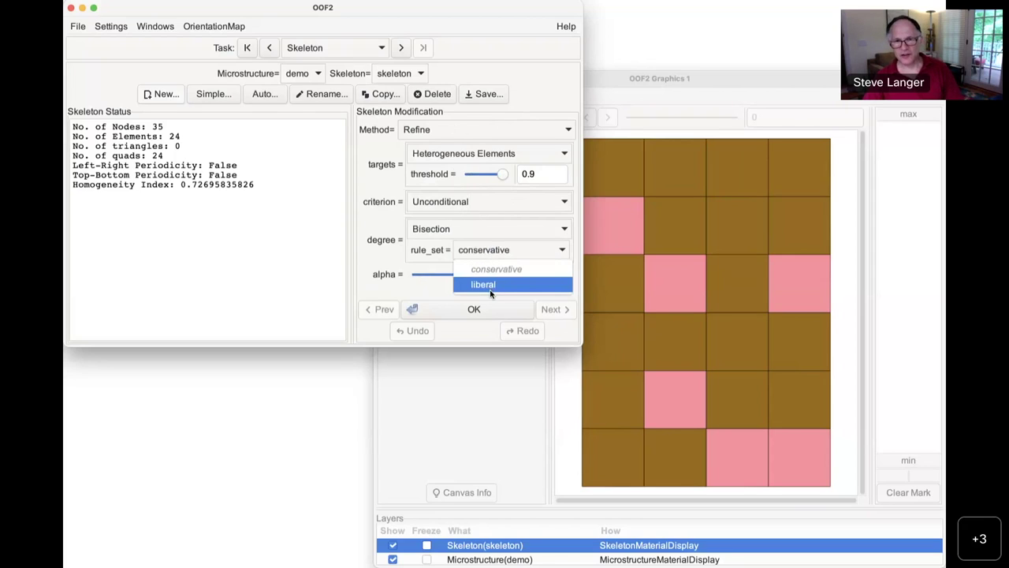
{"action": "left_click", "coordinate": [491, 290]}
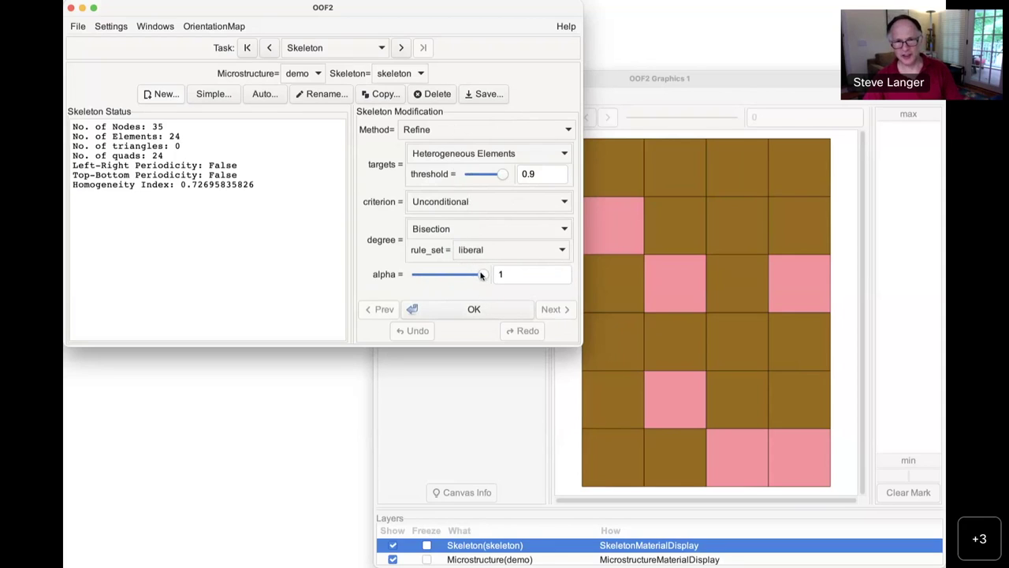
{"action": "left_click_drag", "start_coordinate": [482, 275], "coordinate": [469, 275]}
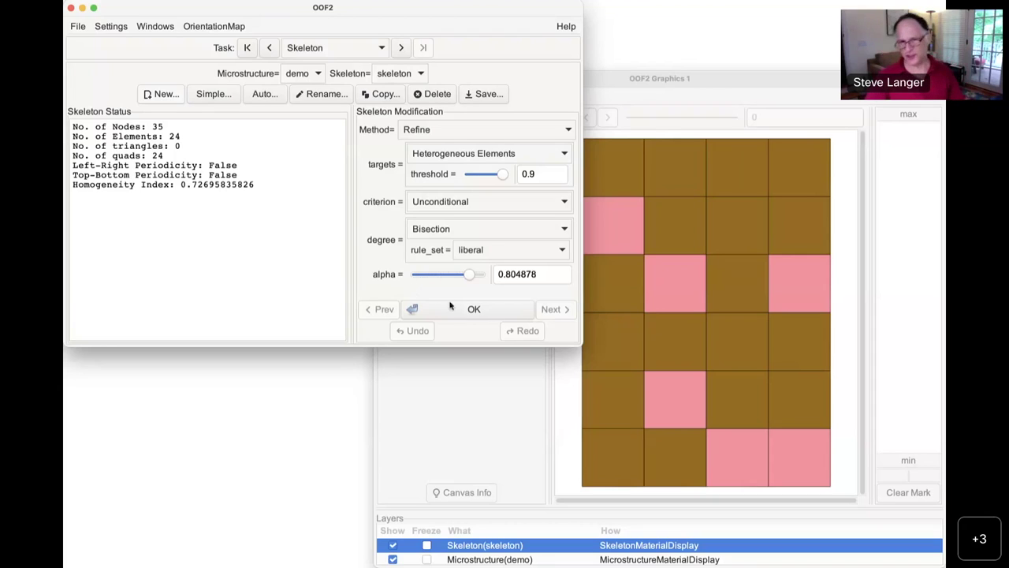
Refine the skeleton's heterogeneous elements three times in a row with the current settings
{"action": "left_click", "coordinate": [473, 310]}
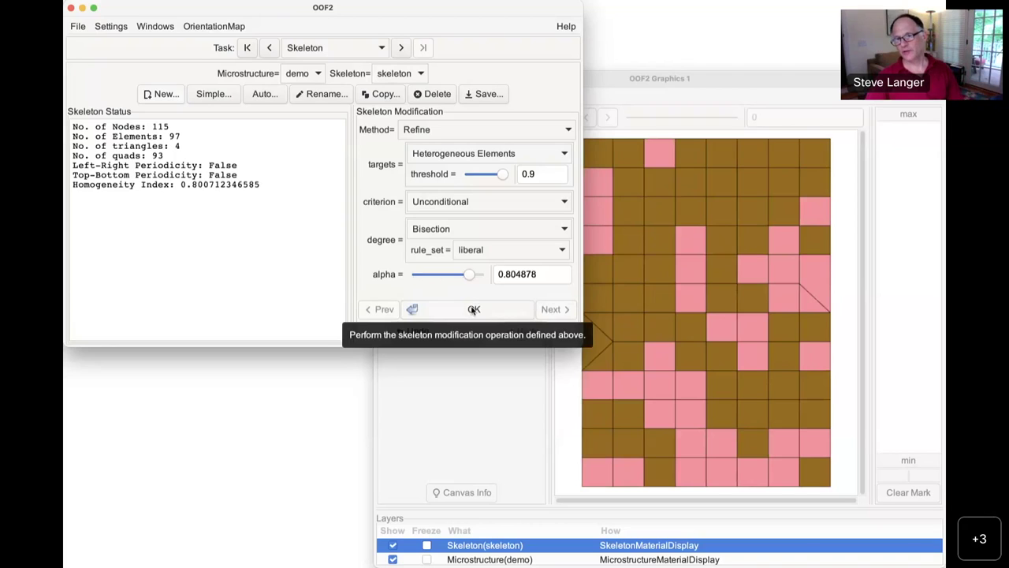
{"action": "left_click", "coordinate": [473, 309]}
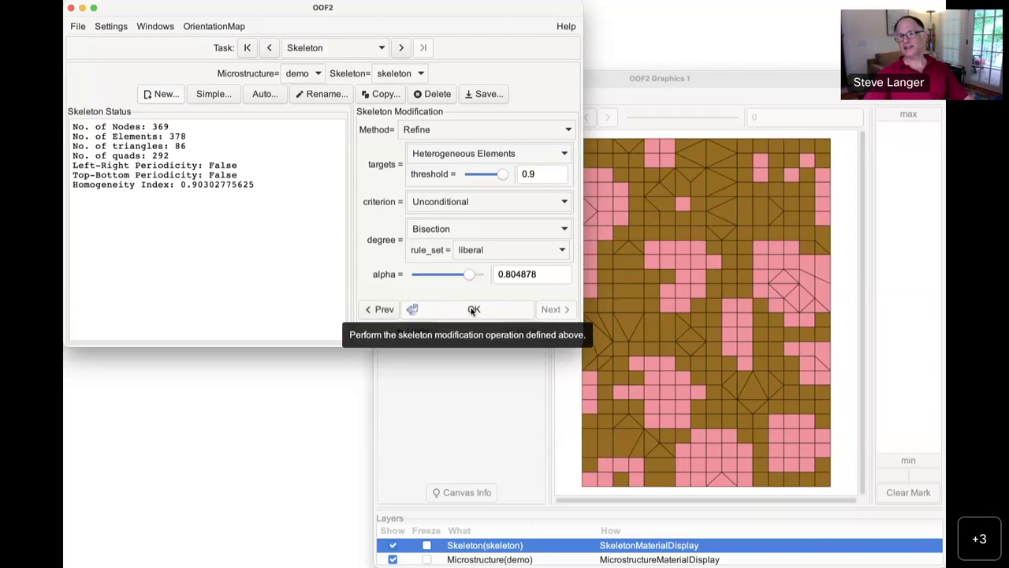
{"action": "left_click", "coordinate": [473, 310]}
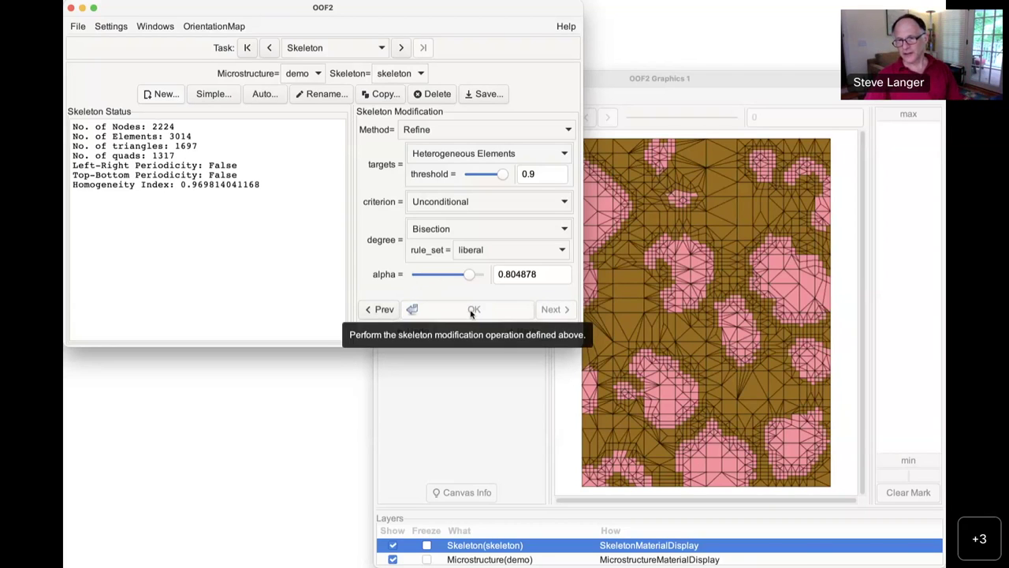
Toggle the skeleton's material and edge layers to compare it with the microstructure, and switch to the slide about over-refining a skeleton
{"action": "left_click", "coordinate": [392, 545]}
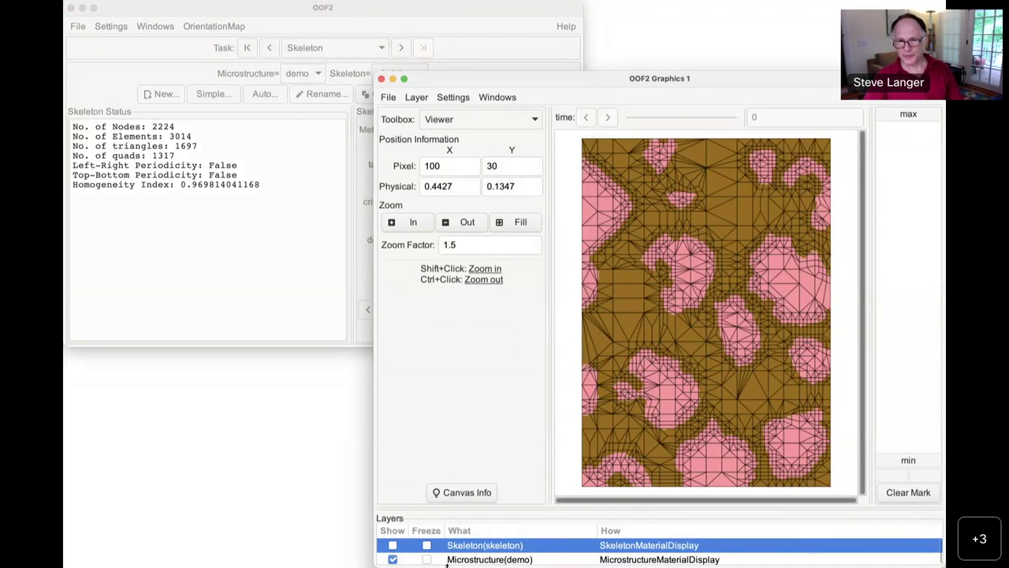
{"action": "scroll", "coordinate": [448, 557], "scroll_direction": "up", "scroll_amount": 1}
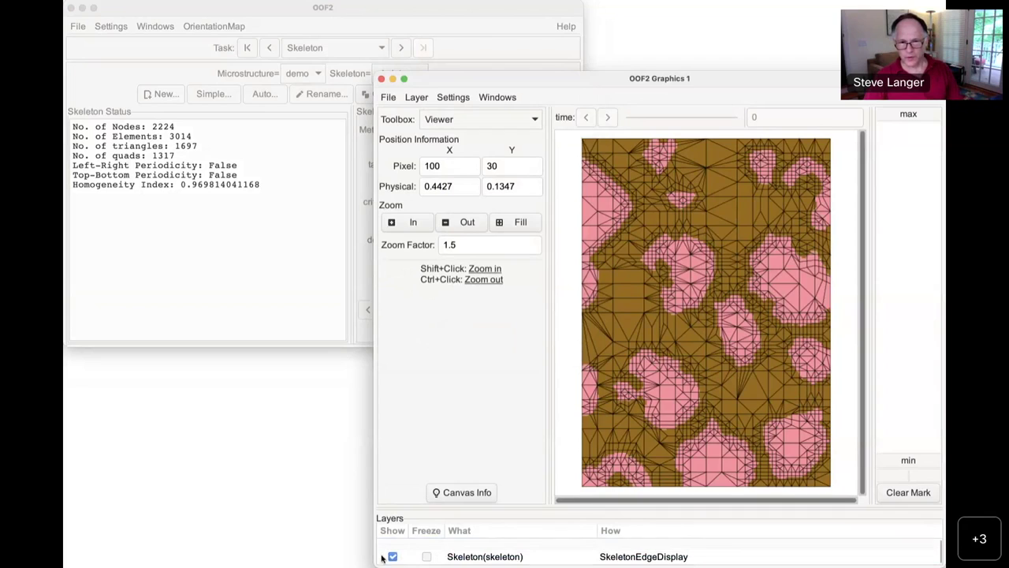
{"action": "left_click", "coordinate": [392, 545]}
{"action": "scroll", "coordinate": [485, 542], "scroll_direction": "down", "scroll_amount": 1}
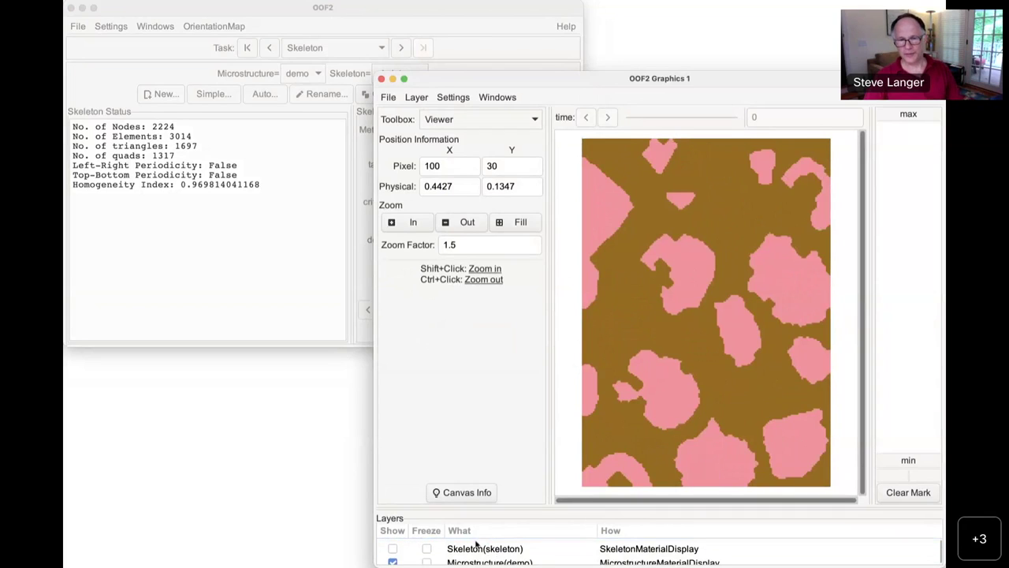
{"action": "left_click", "coordinate": [389, 549]}
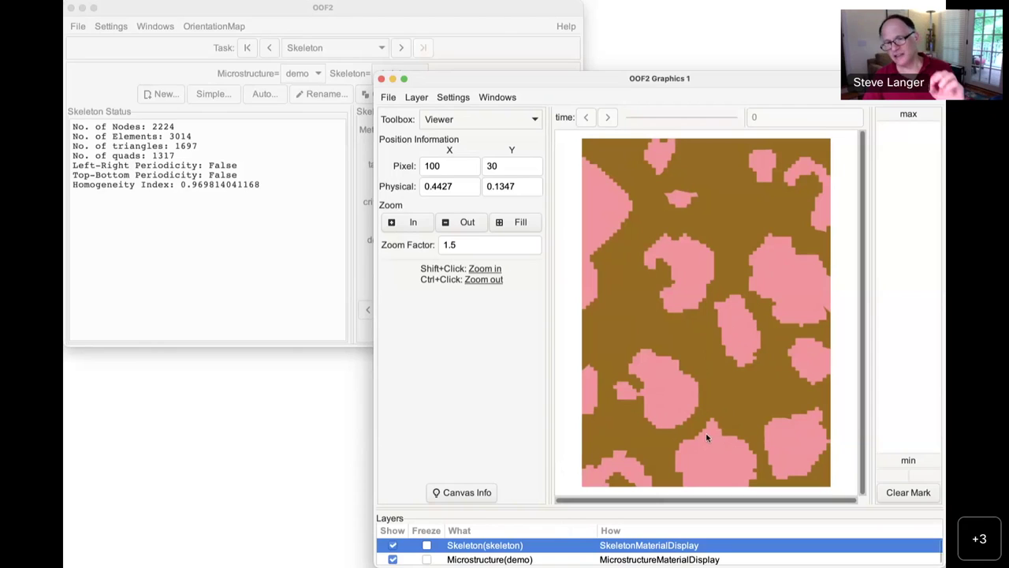
{"action": "scroll", "coordinate": [524, 554], "scroll_direction": "up", "scroll_amount": 1}
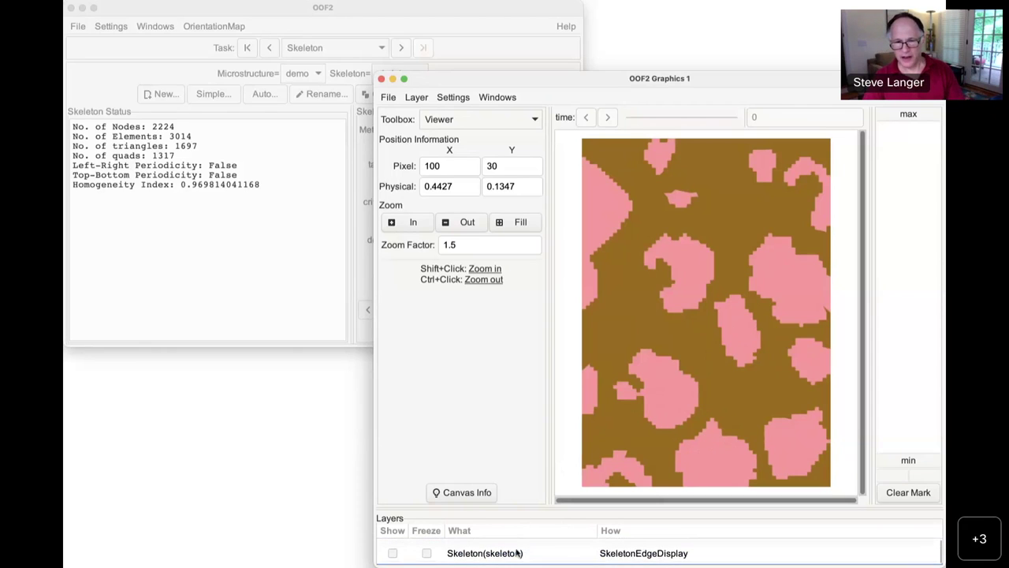
{"action": "left_click", "coordinate": [394, 558]}
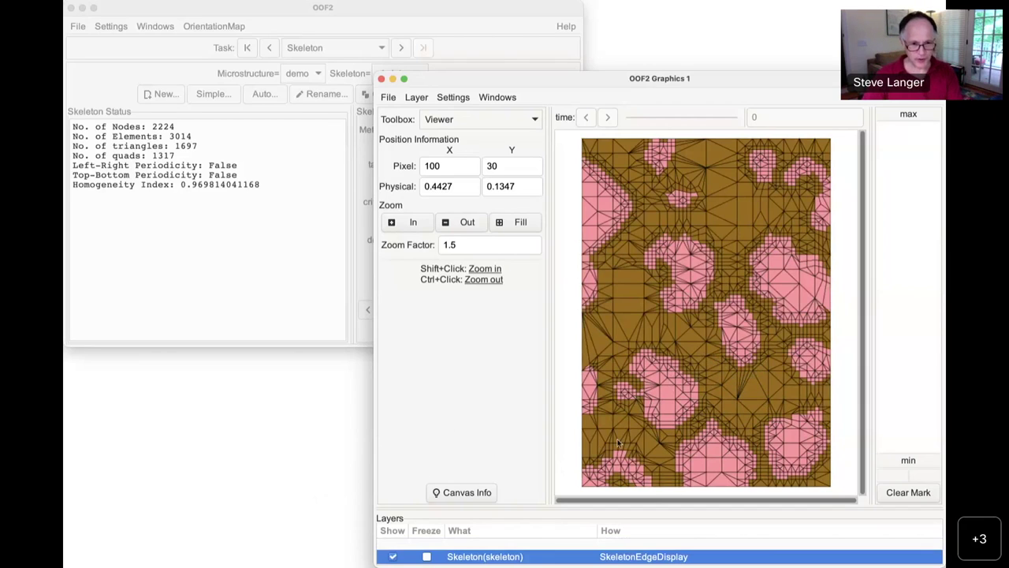
{"action": "key", "text": "super+Tab"}
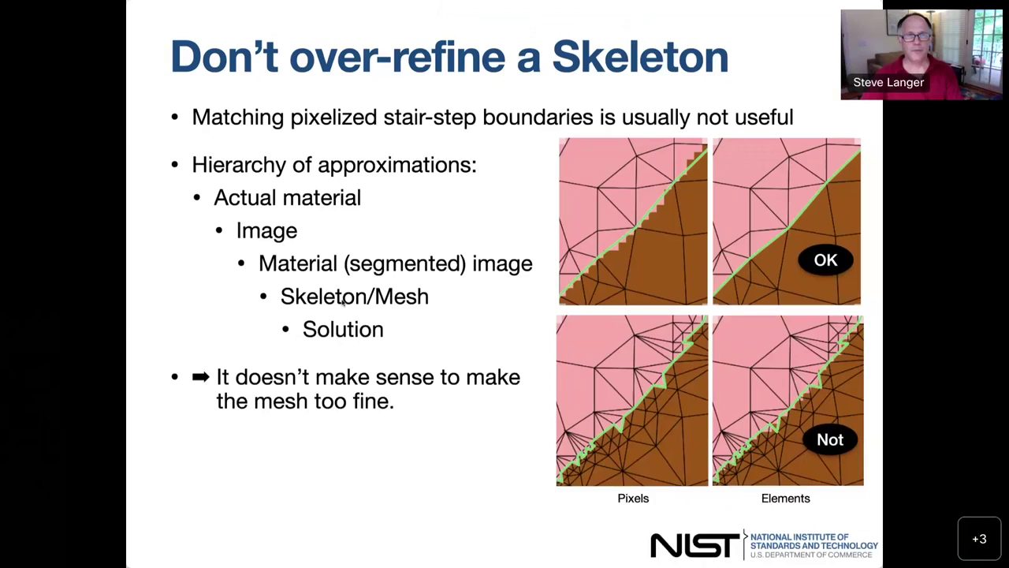
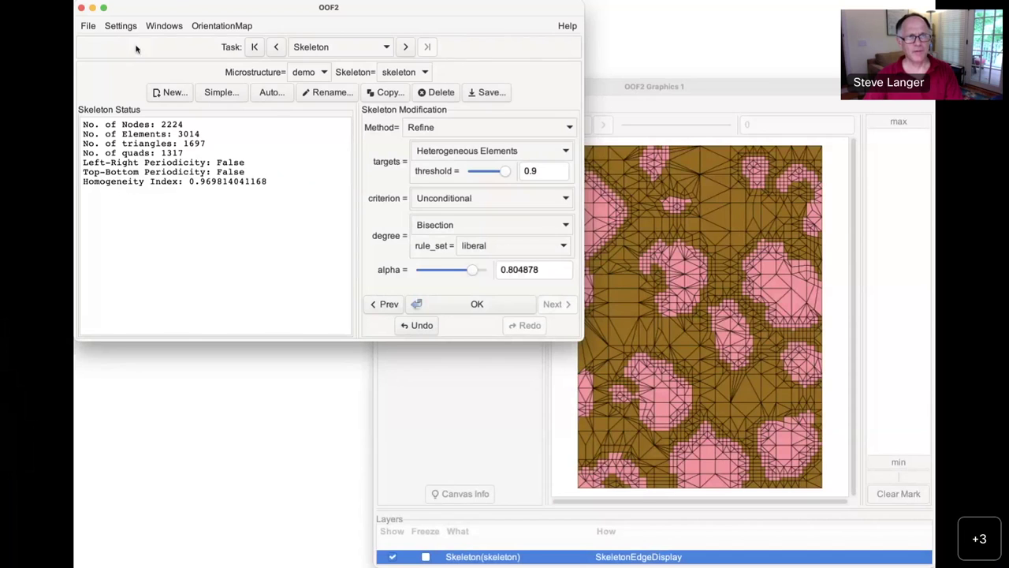
Delete the refined skeleton from the demo microstructure, confirm the deletion, and bring the graphics window to the front
{"action": "left_click", "coordinate": [428, 93]}
{"action": "left_click", "coordinate": [317, 193]}
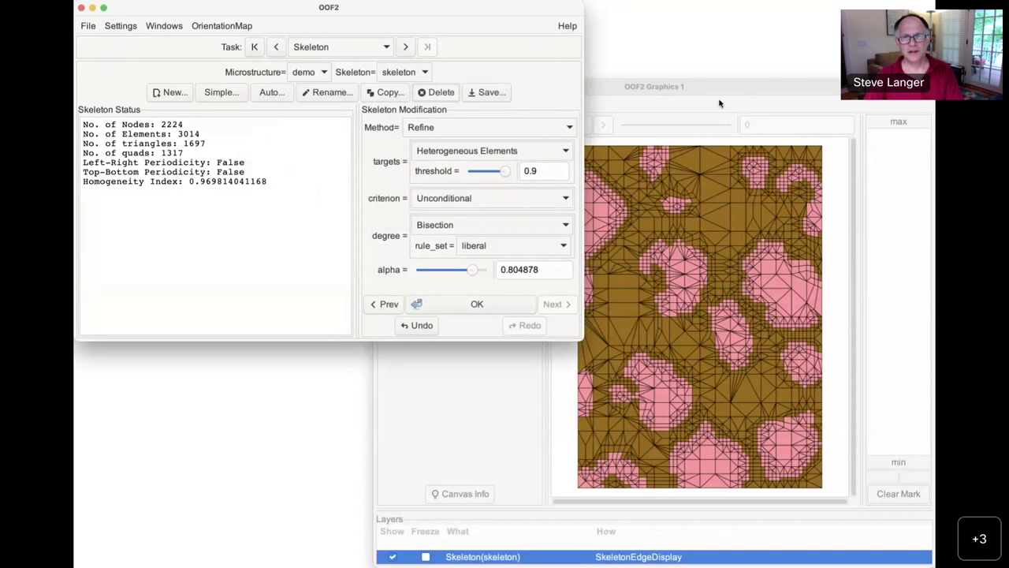
{"action": "left_click", "coordinate": [723, 99]}
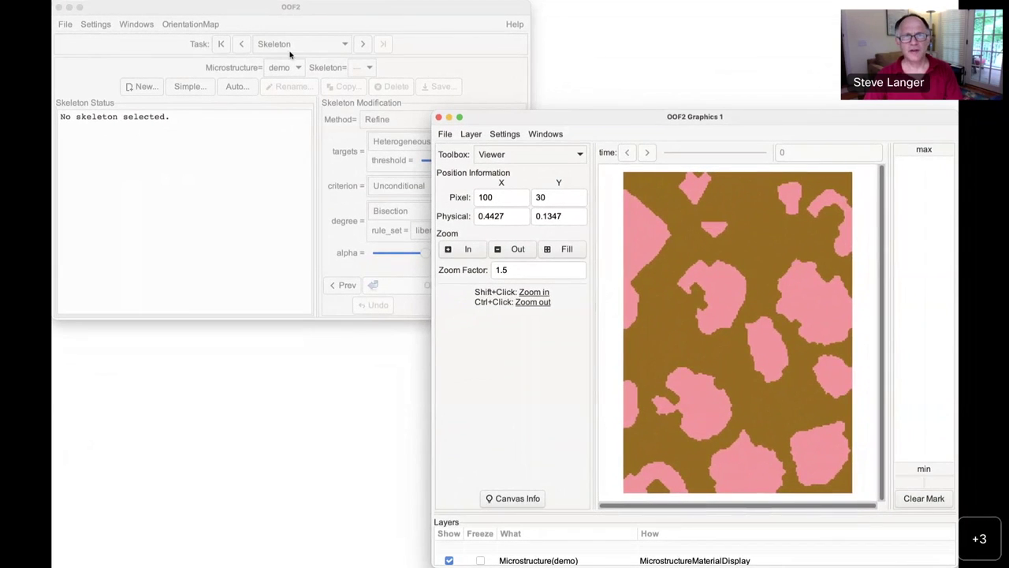
Start an automatic skeleton for the demo microstructure, switching its units to Pixel and back to Physical
{"action": "left_click", "coordinate": [234, 119]}
{"action": "left_click", "coordinate": [237, 86]}
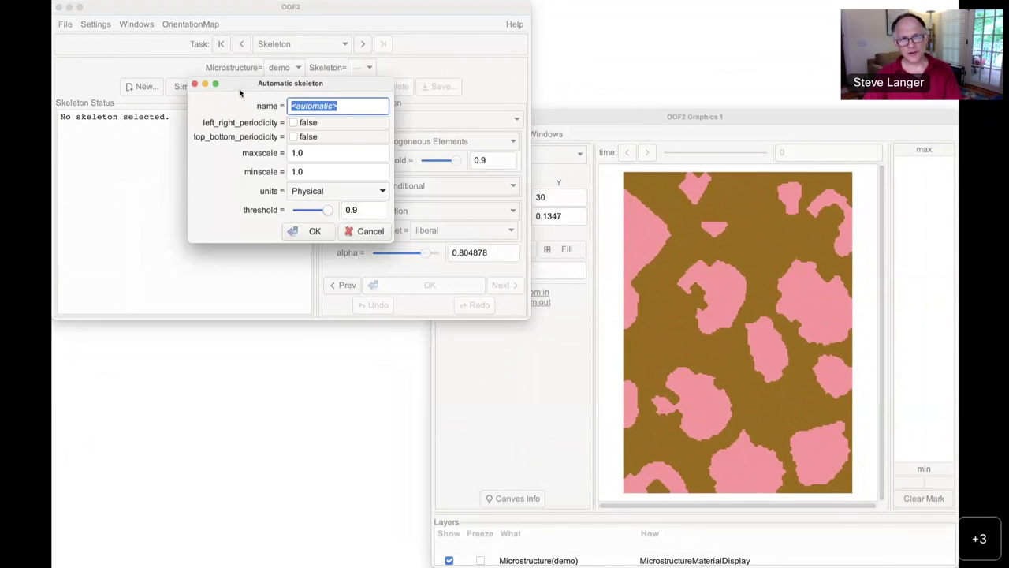
{"action": "triple_click", "coordinate": [337, 154]}
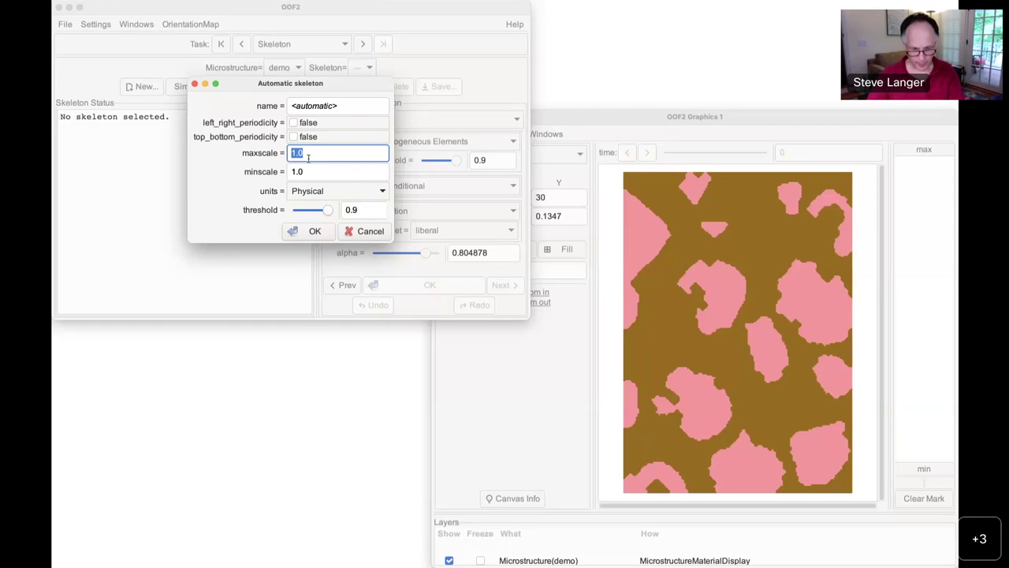
{"action": "left_click", "coordinate": [311, 193]}
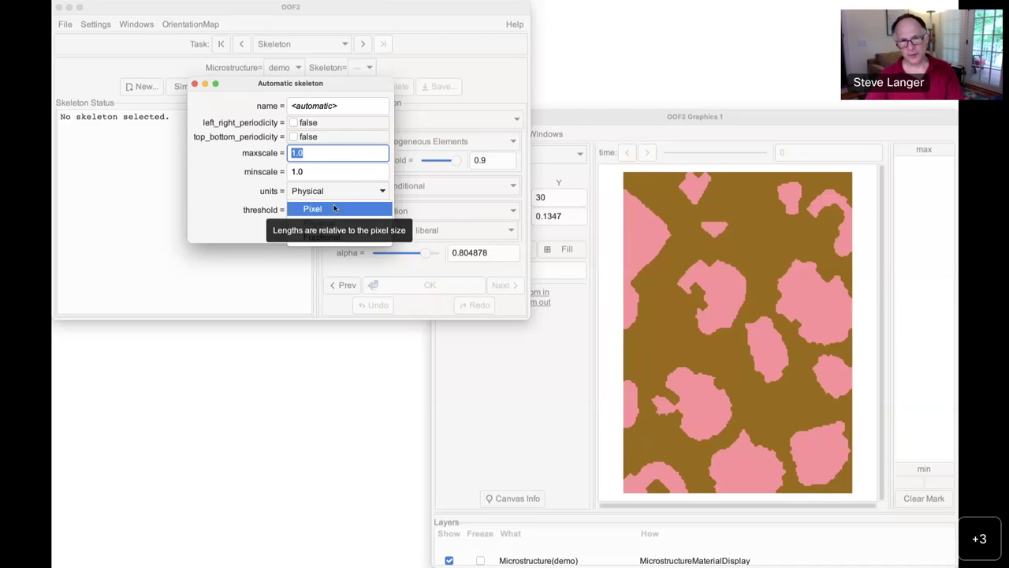
{"action": "left_click", "coordinate": [333, 208]}
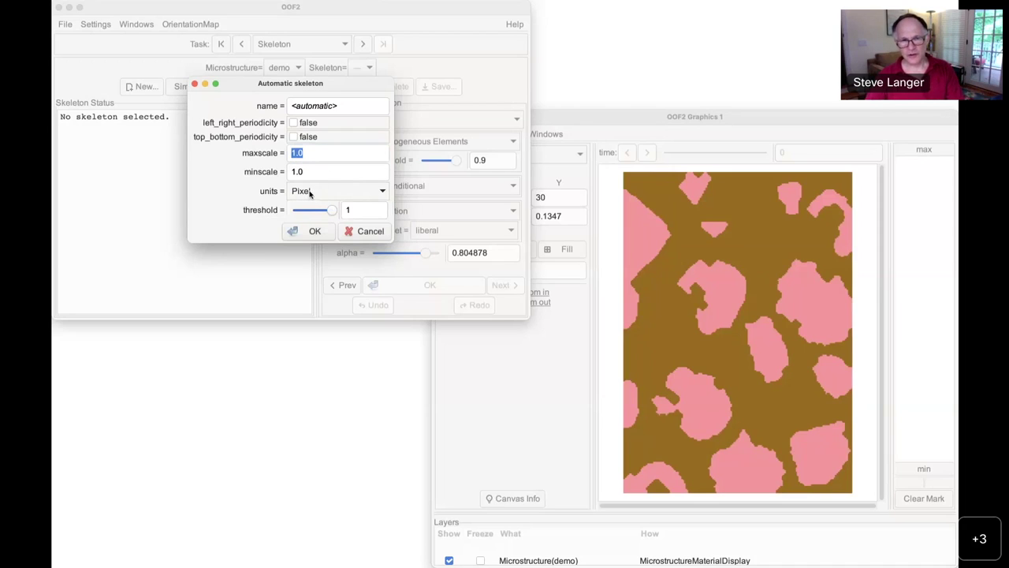
{"action": "left_click", "coordinate": [312, 193]}
{"action": "left_click", "coordinate": [327, 221]}
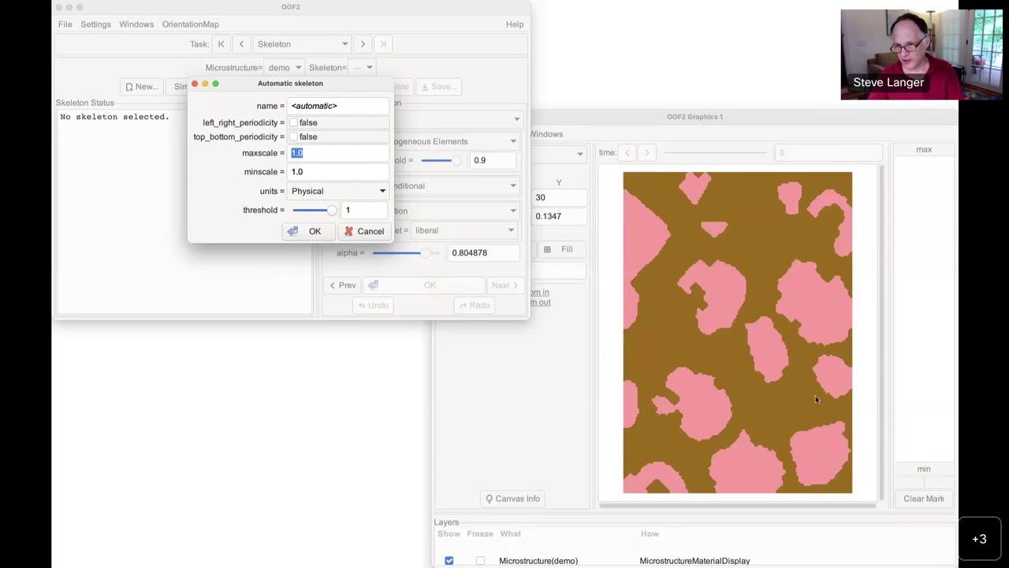
Set the automatic skeleton's maxscale to .2 and its minscale to 0.03
{"action": "left_click", "coordinate": [308, 158]}
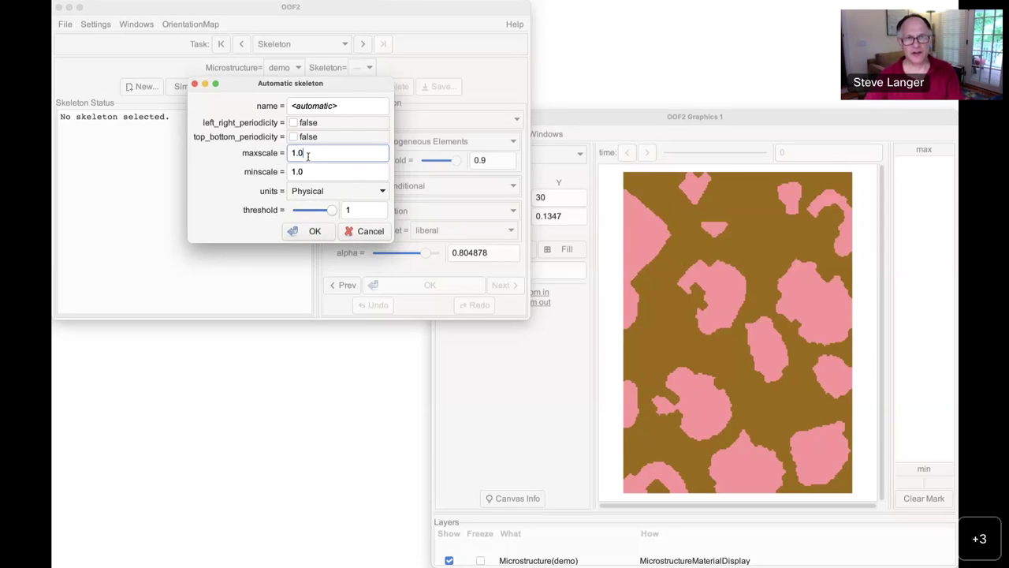
{"action": "left_click_drag", "start_coordinate": [309, 157], "coordinate": [263, 152]}
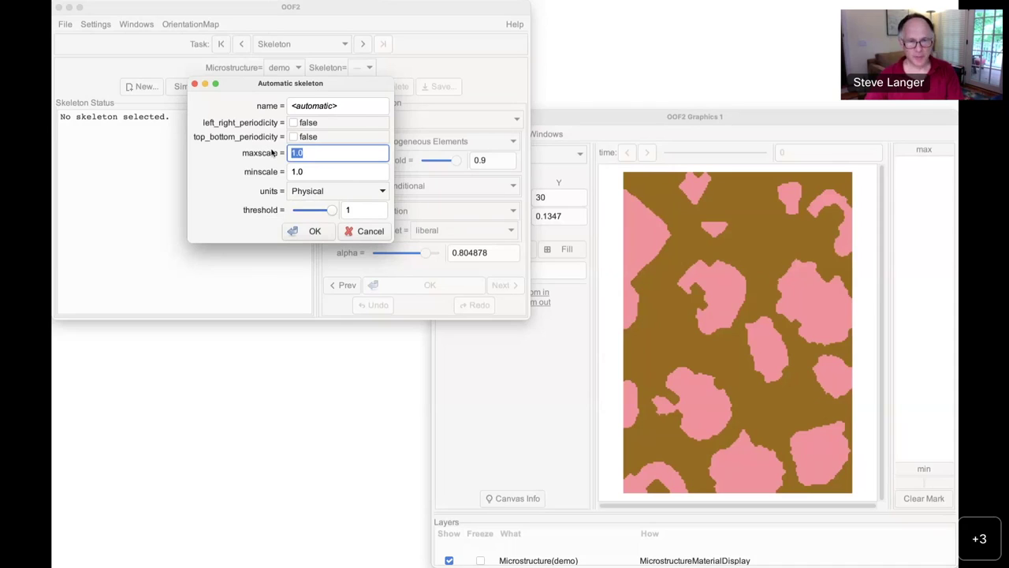
{"action": "type", "text": ".2"}
{"action": "left_click", "coordinate": [317, 172]}
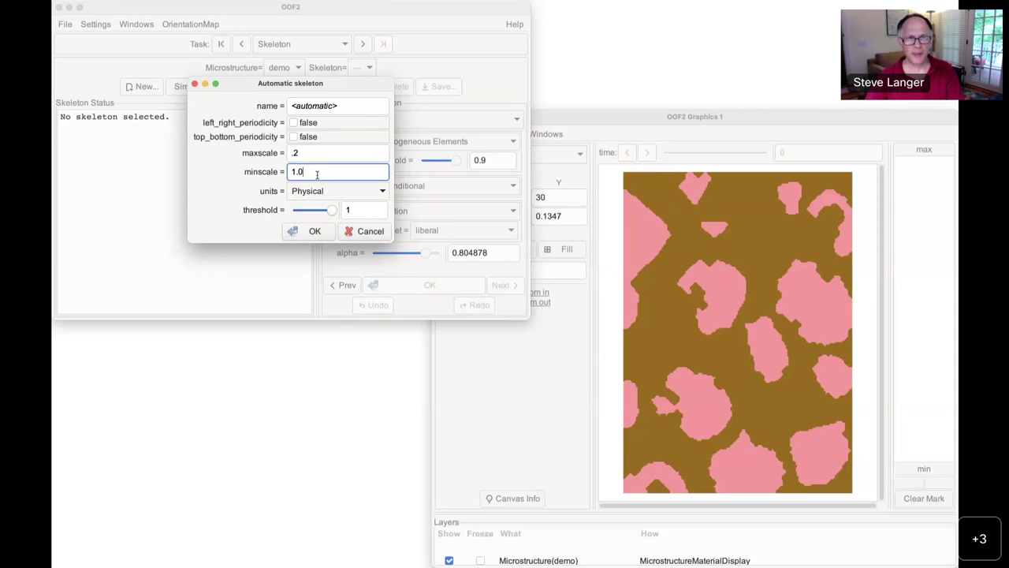
{"action": "left_click_drag", "start_coordinate": [316, 171], "coordinate": [285, 175]}
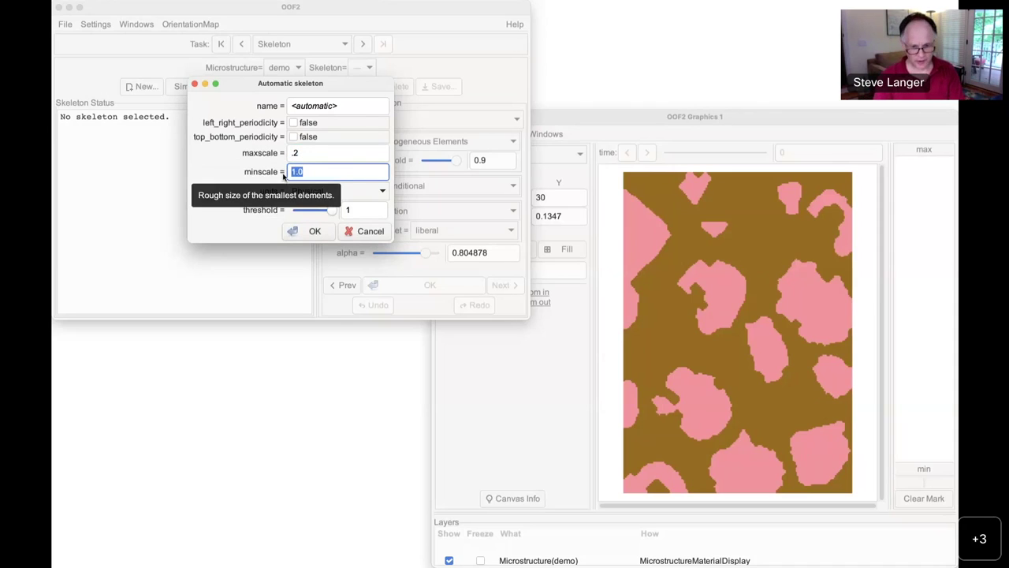
{"action": "type", "text": "0.03"}
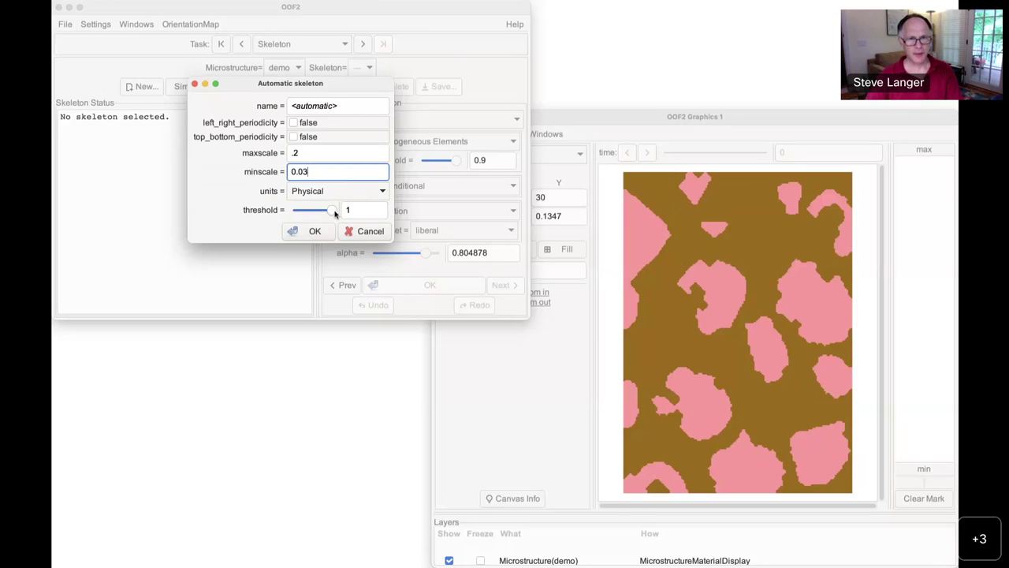
Set the homogeneity threshold to 0.9 and create the automatic skeleton
{"action": "left_click_drag", "start_coordinate": [336, 211], "coordinate": [330, 213]}
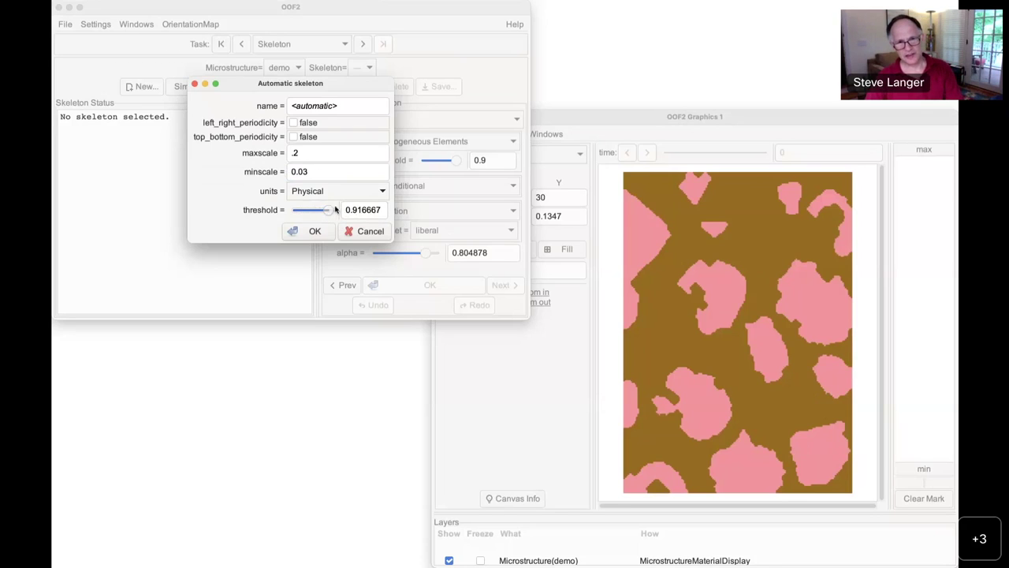
{"action": "mouse_move", "coordinate": [329, 212]}
{"action": "left_mouse_down"}
{"action": "mouse_move", "coordinate": [311, 213]}
{"action": "mouse_move", "coordinate": [337, 215]}
{"action": "left_mouse_up"}
{"action": "double_click", "coordinate": [351, 209]}
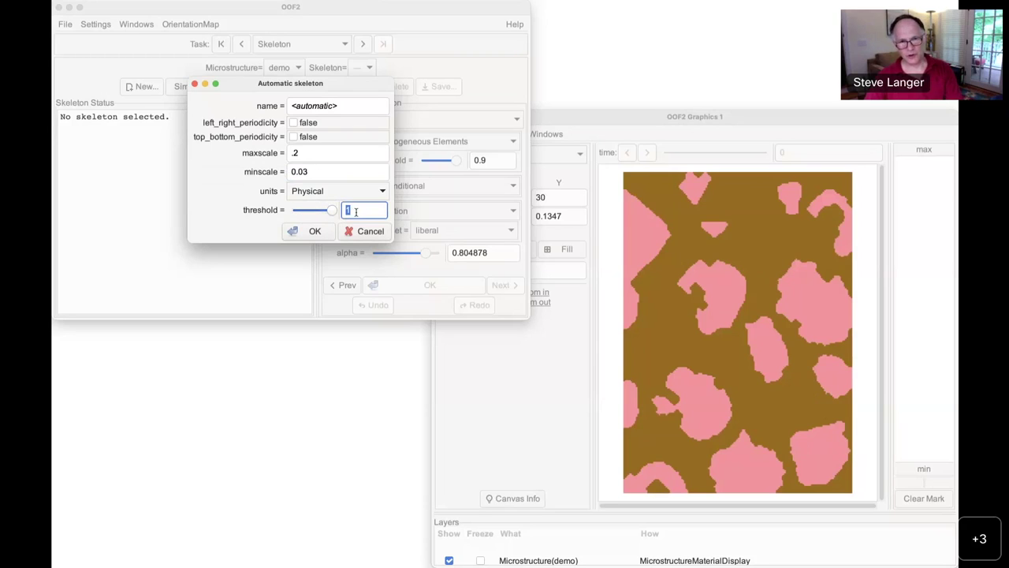
{"action": "type", "text": "0"}
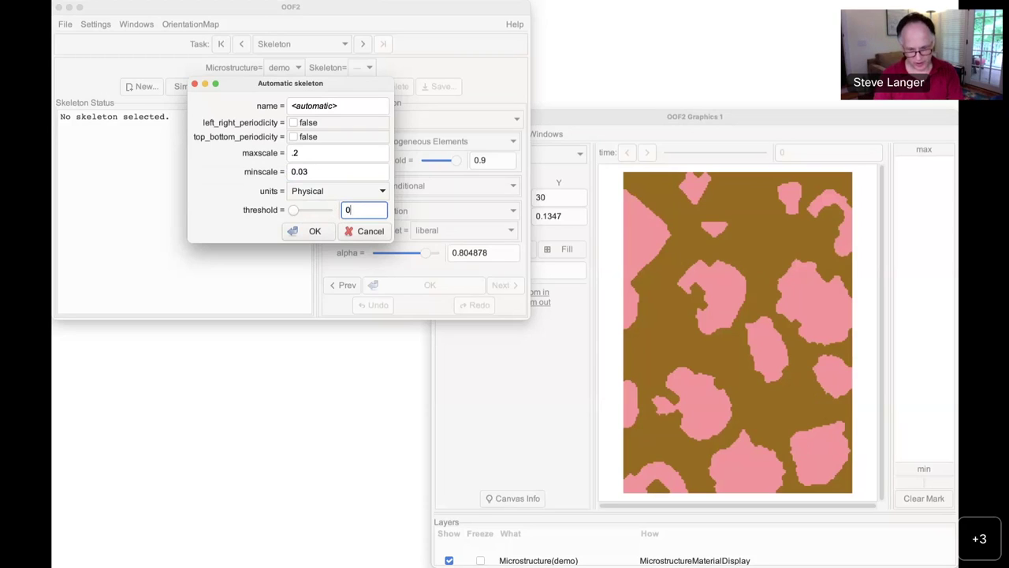
{"action": "type", "text": ".9"}
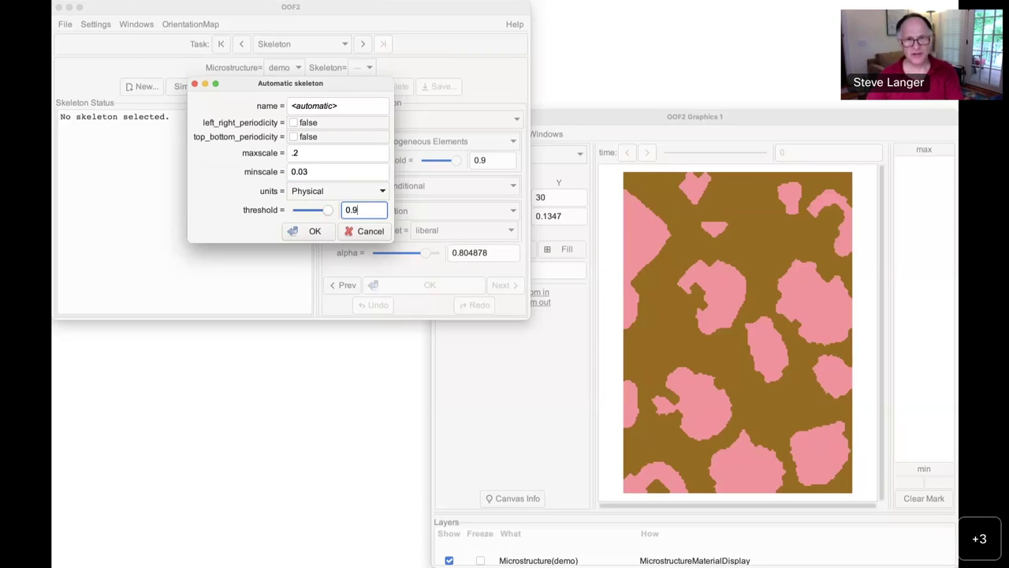
{"action": "left_click", "coordinate": [314, 232]}
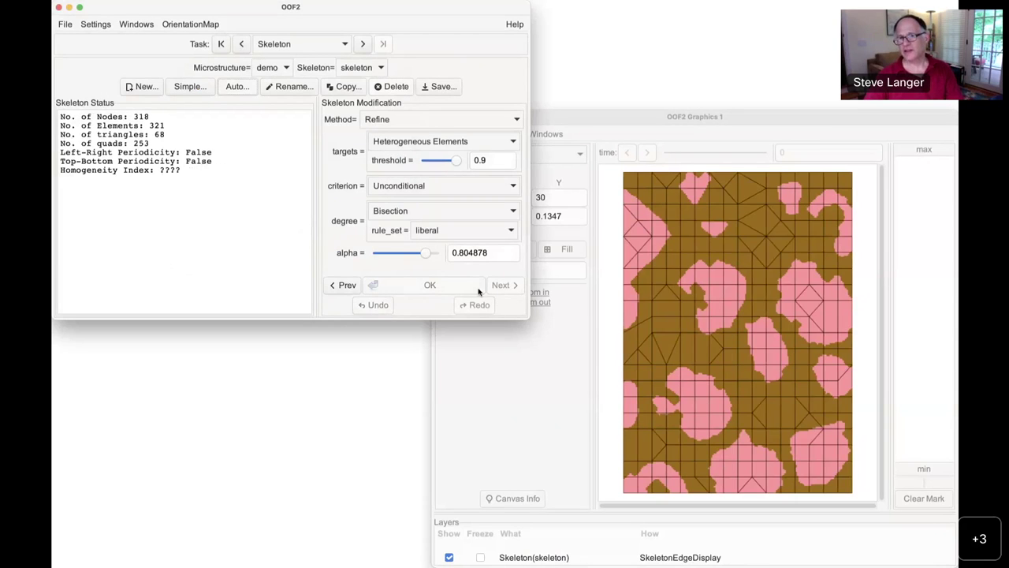
Examine the list of available skeleton modification methods, keeping Refine as the method
{"action": "left_click", "coordinate": [478, 290]}
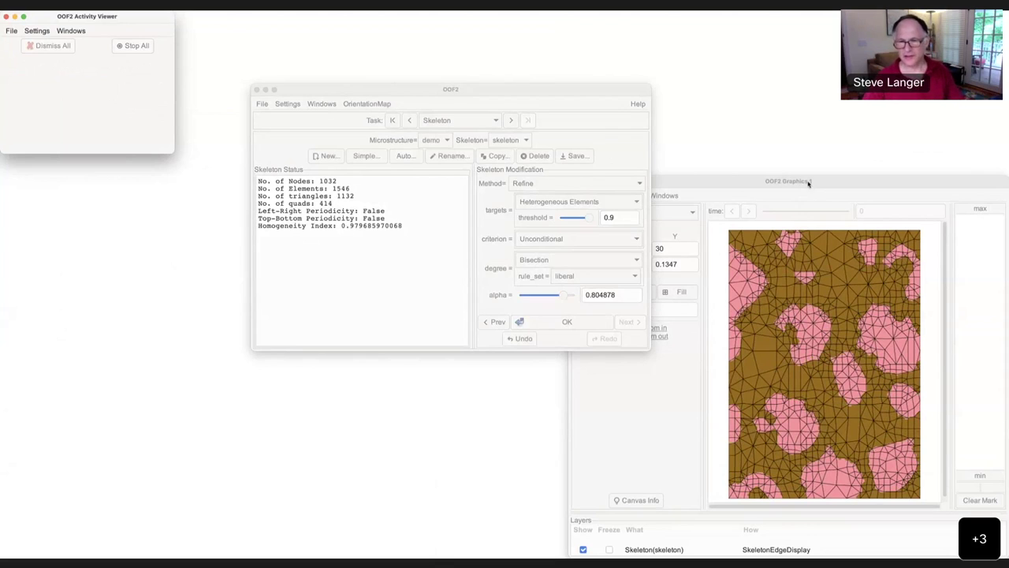
{"action": "scroll", "coordinate": [746, 280], "scroll_direction": "down", "scroll_amount": 1}
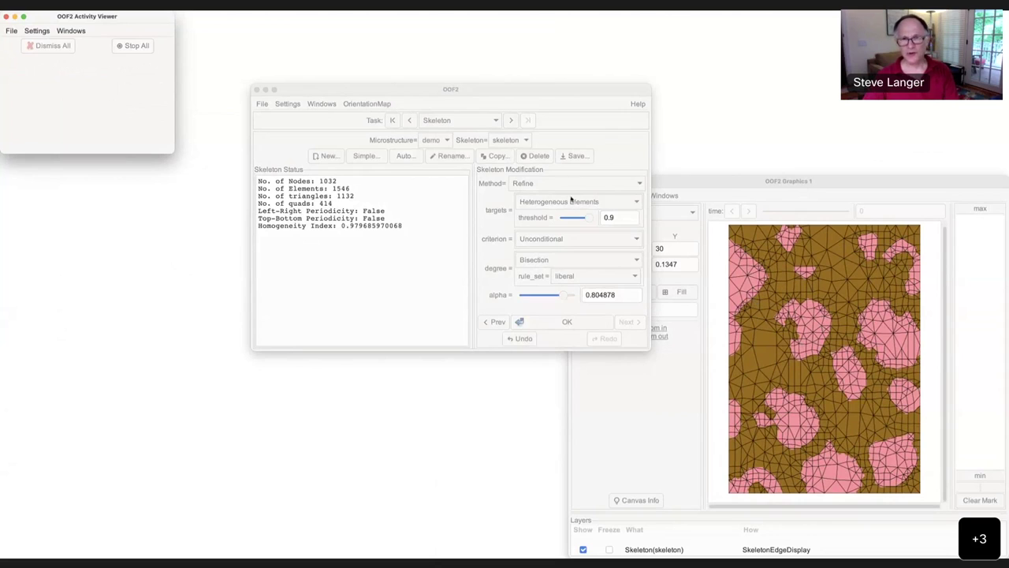
{"action": "left_click", "coordinate": [597, 167]}
{"action": "left_click", "coordinate": [575, 183]}
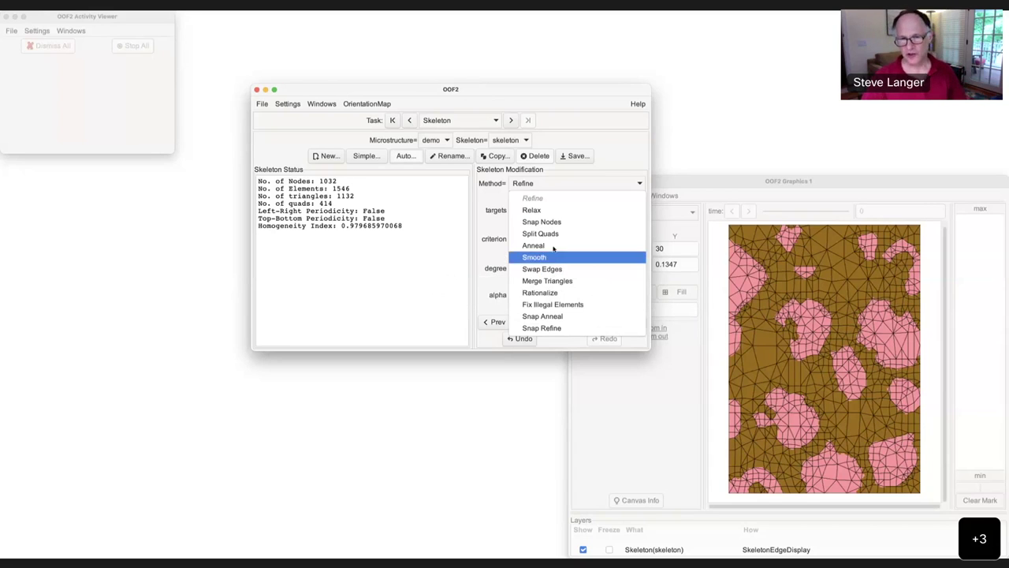
{"action": "left_click", "coordinate": [629, 169]}
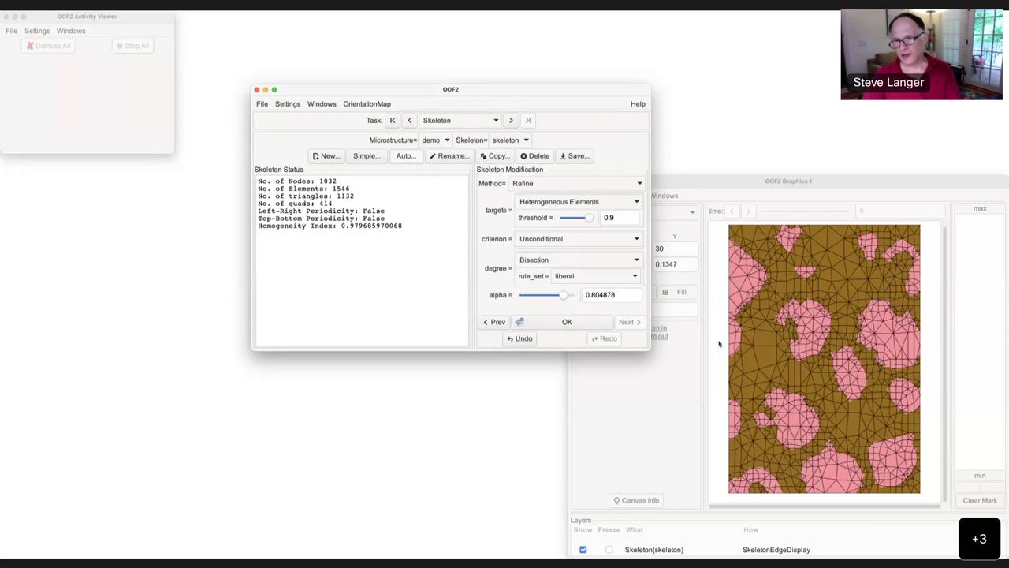
Add a graphics layer showing the demo microstructure's skeleton with the Material Color display method
{"action": "left_click", "coordinate": [686, 182]}
{"action": "left_click", "coordinate": [601, 196]}
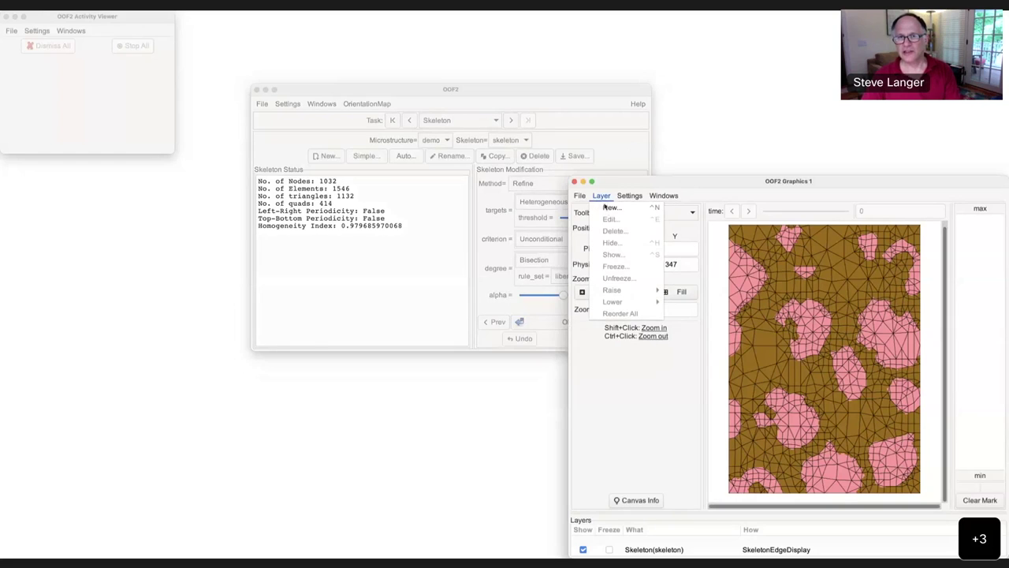
{"action": "left_click", "coordinate": [609, 206]}
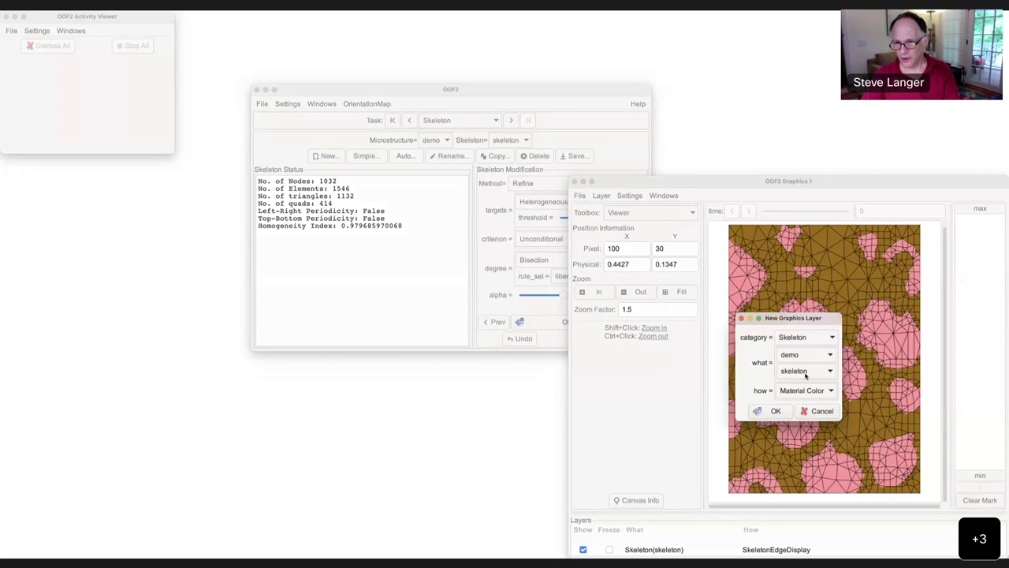
{"action": "left_click", "coordinate": [775, 411]}
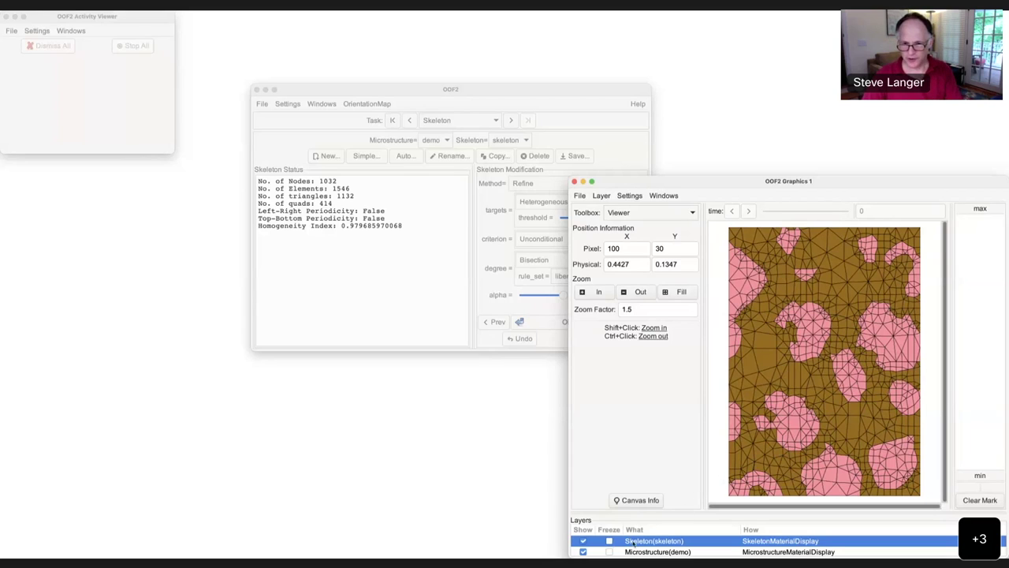
Hide the SkeletonEdgeDisplay layer so the skeleton's material colors can be examined without mesh lines
{"action": "scroll", "coordinate": [609, 542], "scroll_direction": "down", "scroll_amount": 2}
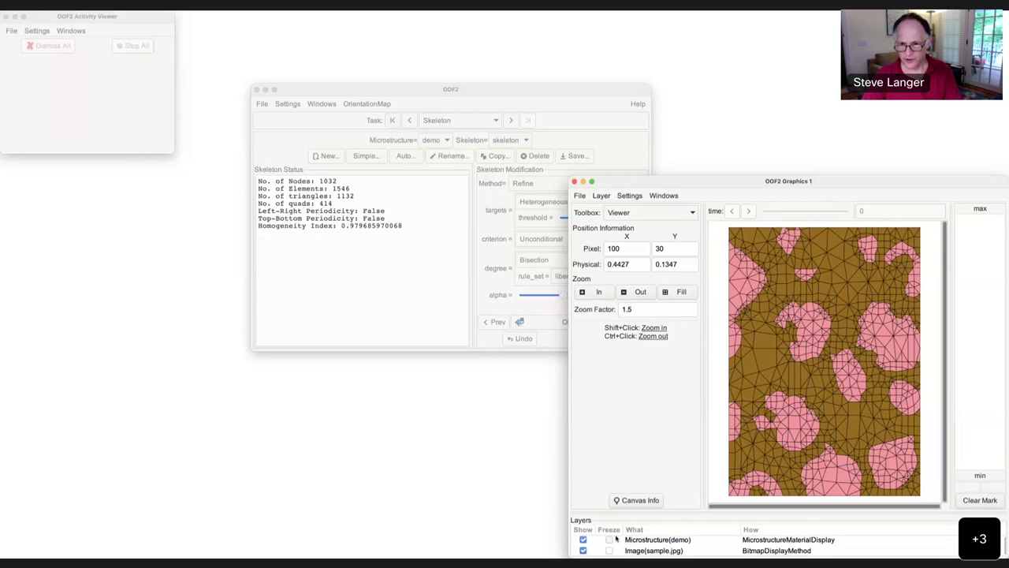
{"action": "scroll", "coordinate": [610, 540], "scroll_direction": "up", "scroll_amount": 3}
{"action": "left_click", "coordinate": [583, 545]}
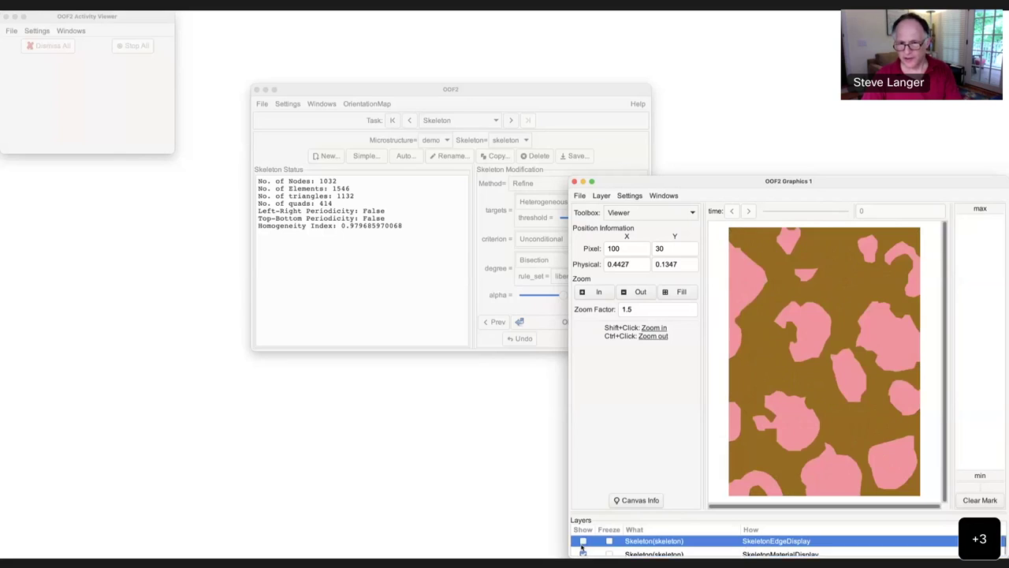
Toggle the SkeletonMaterialDisplay layer off and on to compare the skeleton's material boundaries with the microstructure
{"action": "scroll", "coordinate": [603, 544], "scroll_direction": "down", "scroll_amount": 1}
{"action": "scroll", "coordinate": [604, 543], "scroll_direction": "down", "scroll_amount": 1}
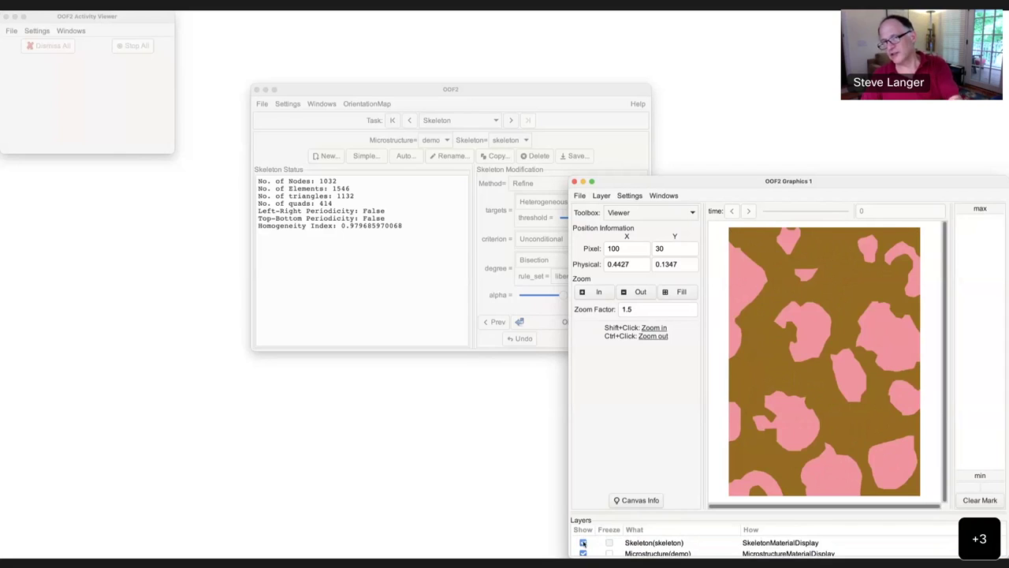
{"action": "left_click", "coordinate": [582, 542]}
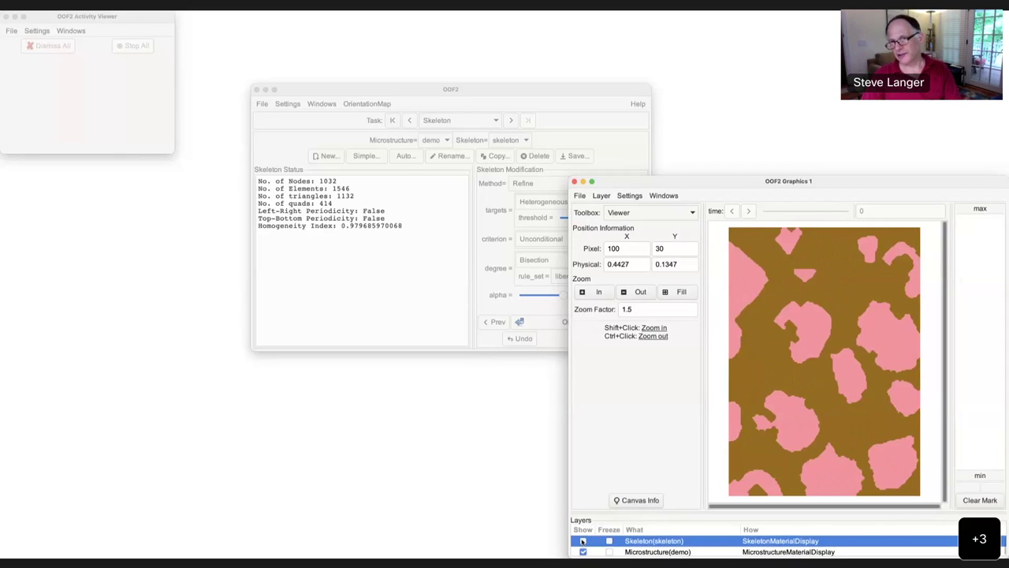
{"action": "left_click", "coordinate": [583, 541]}
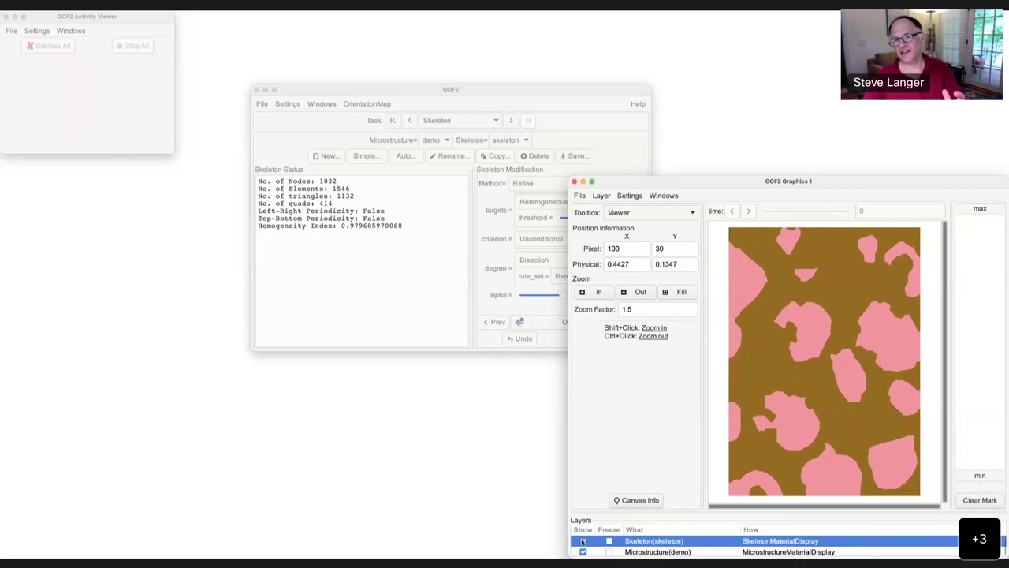
{"action": "left_click", "coordinate": [583, 541]}
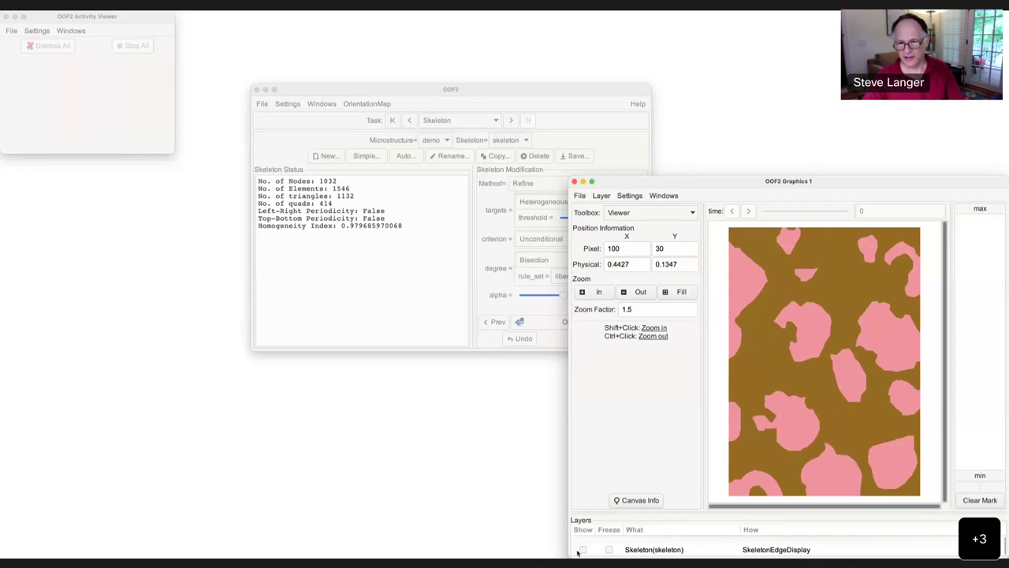
Show the SkeletonEdgeDisplay layer again and enlarge the layer list to fit more rows
{"action": "left_click", "coordinate": [582, 550]}
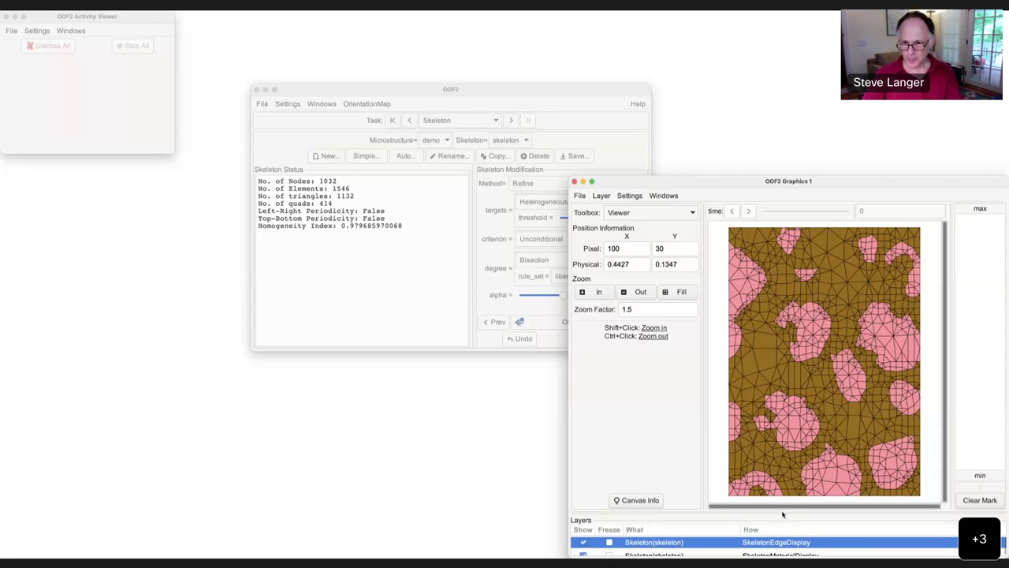
{"action": "left_click_drag", "start_coordinate": [783, 514], "coordinate": [784, 478]}
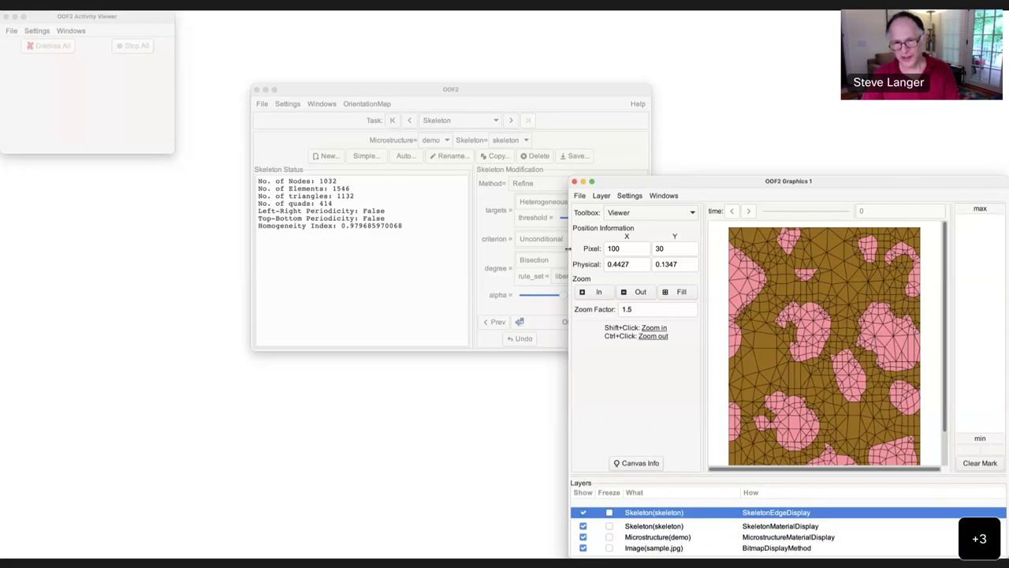
Turn on List All Layers to examine the hidden default graphics layers, and turn it off again
{"action": "left_click", "coordinate": [634, 198]}
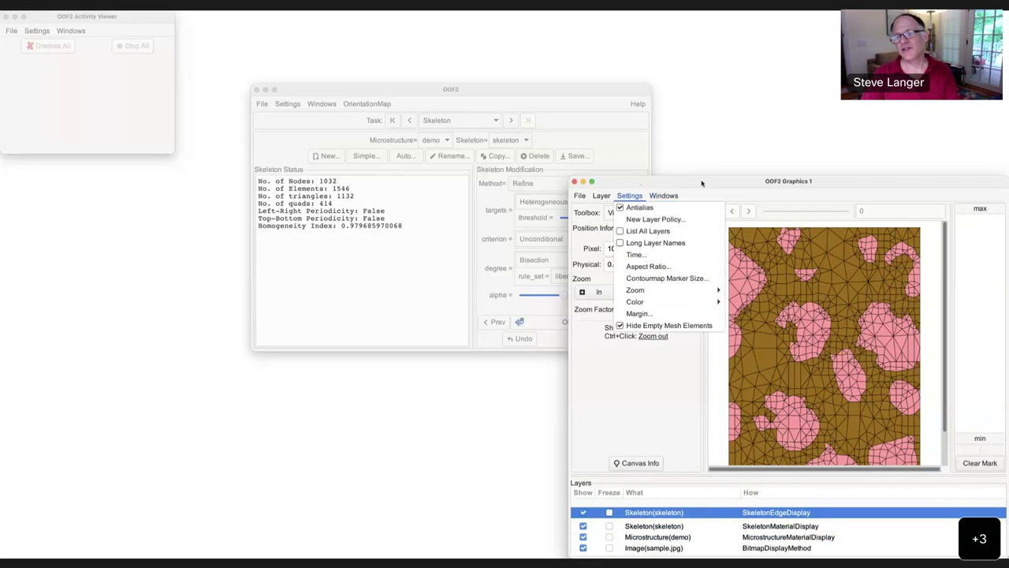
{"action": "left_click", "coordinate": [647, 231]}
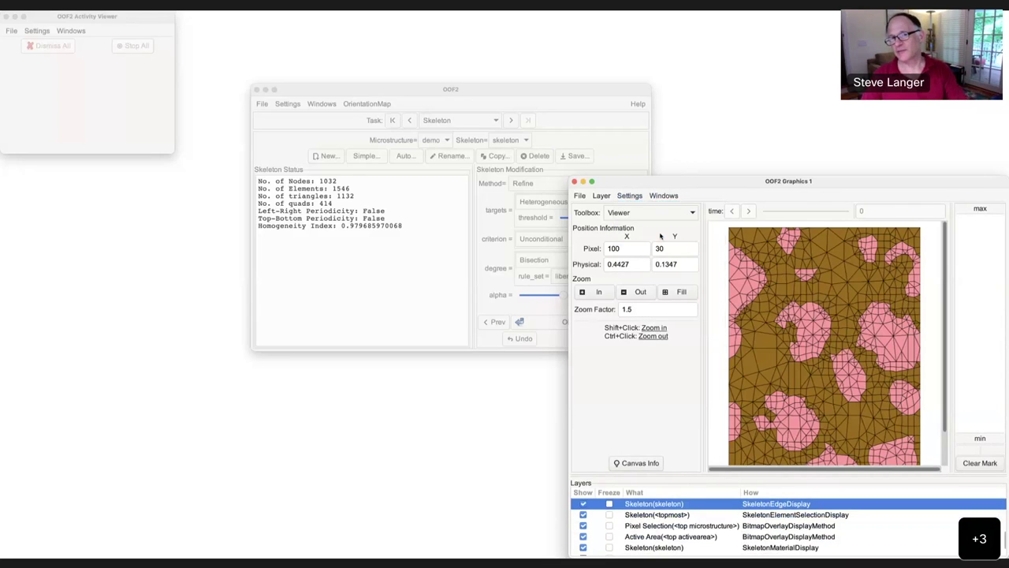
{"action": "left_click", "coordinate": [627, 196]}
{"action": "mouse_move", "coordinate": [663, 196]}
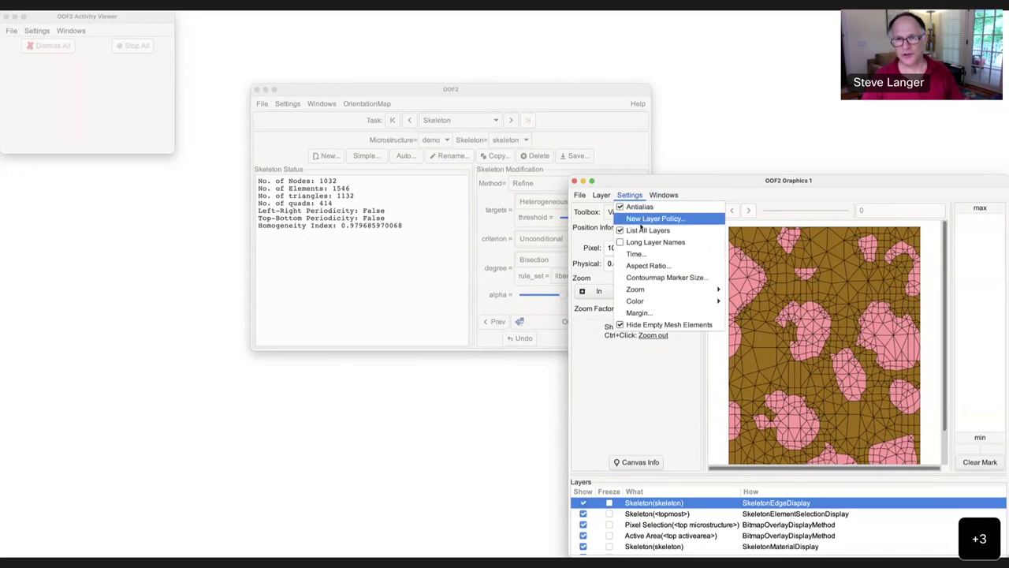
{"action": "left_click", "coordinate": [642, 228]}
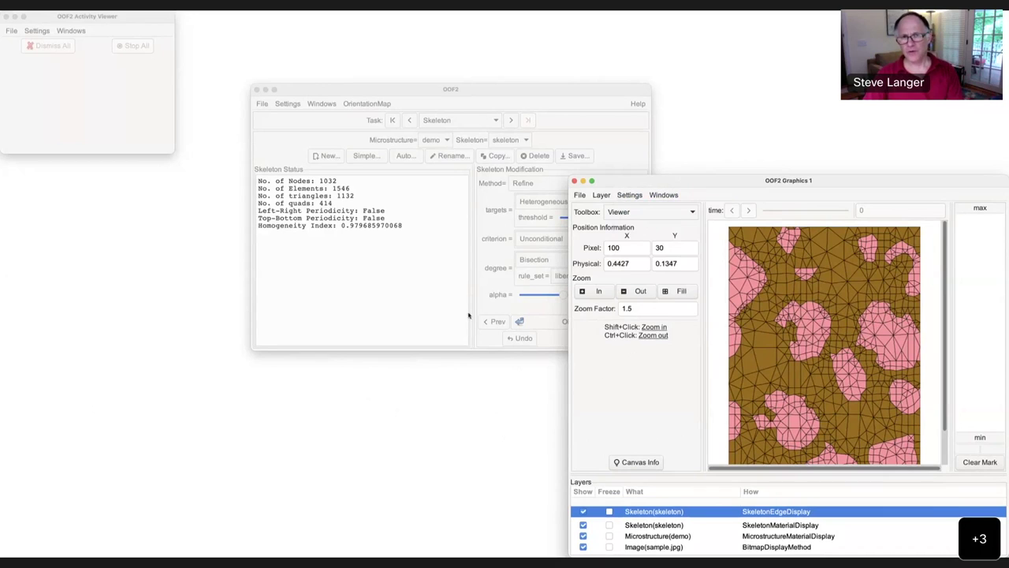
Highlight the homogeneity index in the skeleton status and bring the graphics window to the front
{"action": "left_click", "coordinate": [424, 288]}
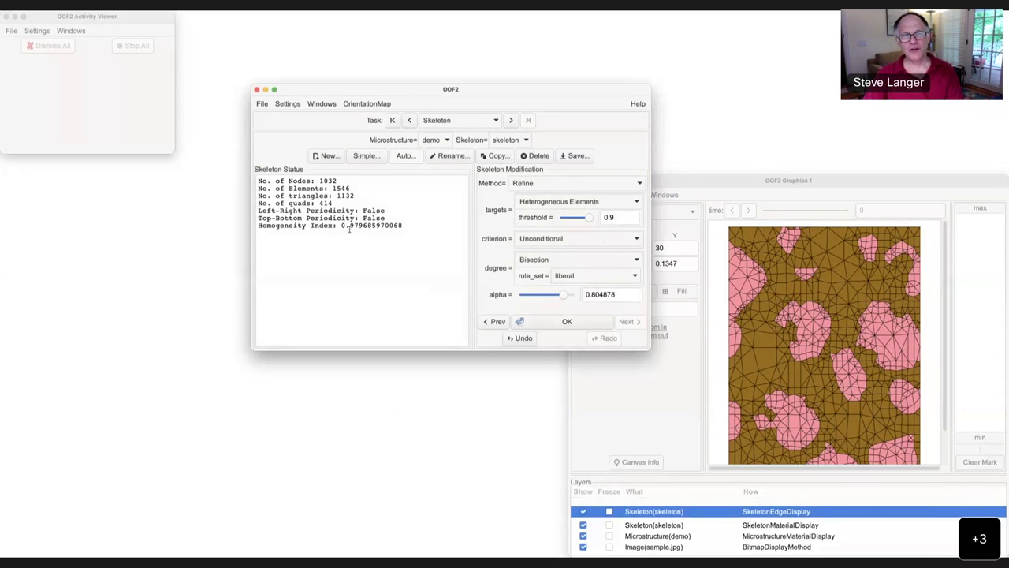
{"action": "left_click_drag", "start_coordinate": [349, 227], "coordinate": [402, 227]}
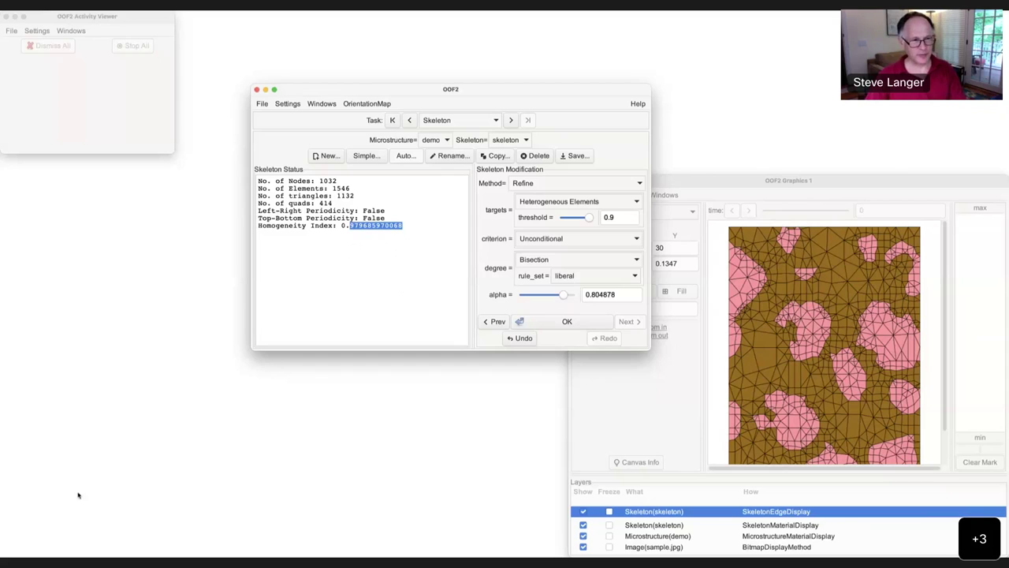
{"action": "left_click", "coordinate": [738, 180]}
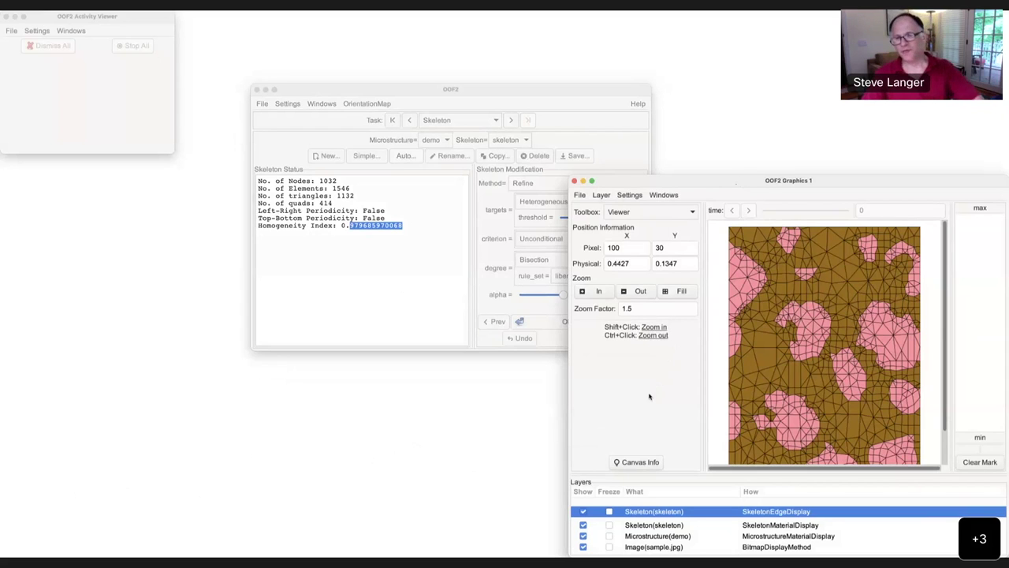
Switch to the Materials task and expand the Mechanical and Elasticity property categories
{"action": "left_click", "coordinate": [471, 120]}
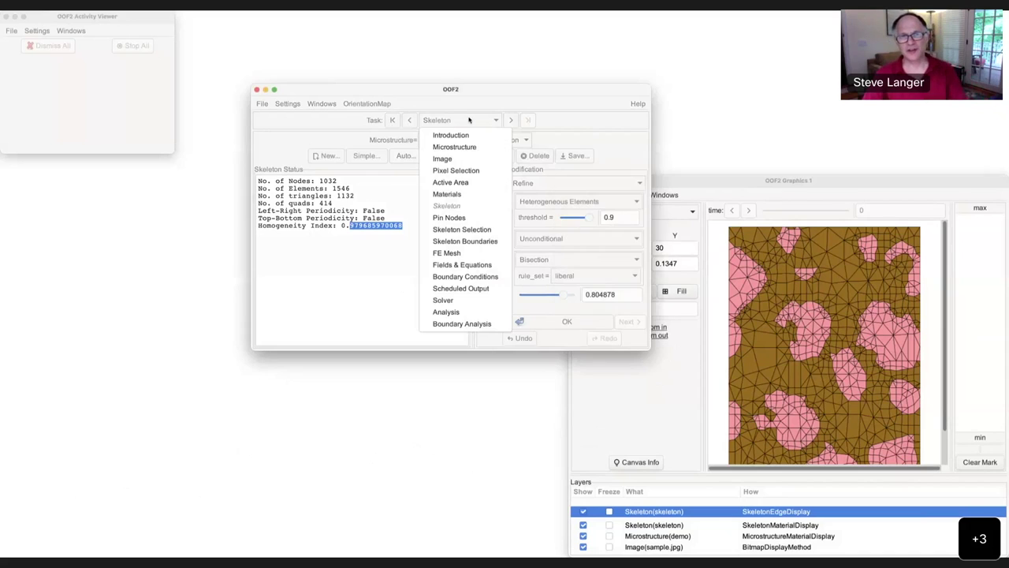
{"action": "left_click", "coordinate": [476, 197]}
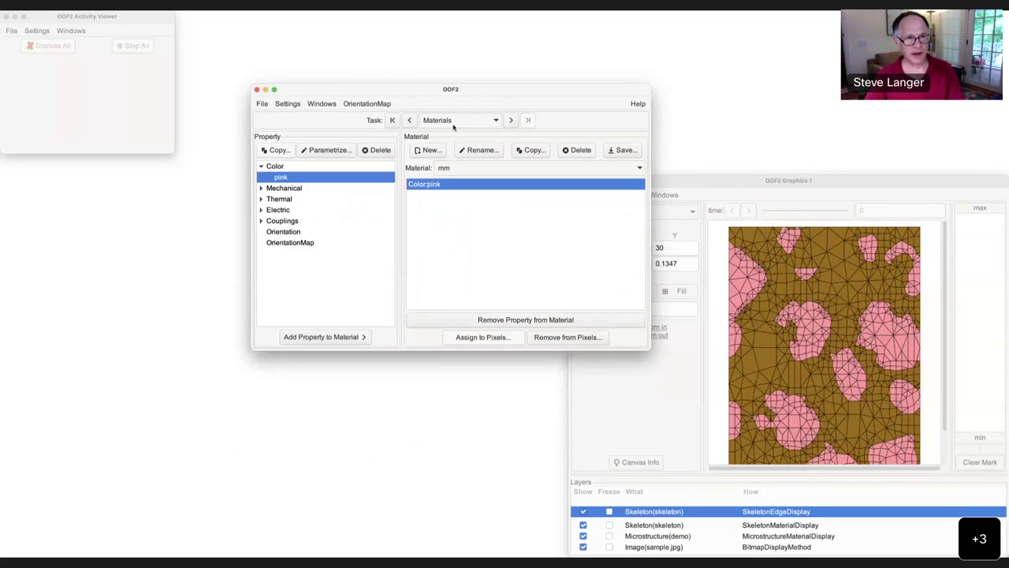
{"action": "left_click", "coordinate": [261, 189]}
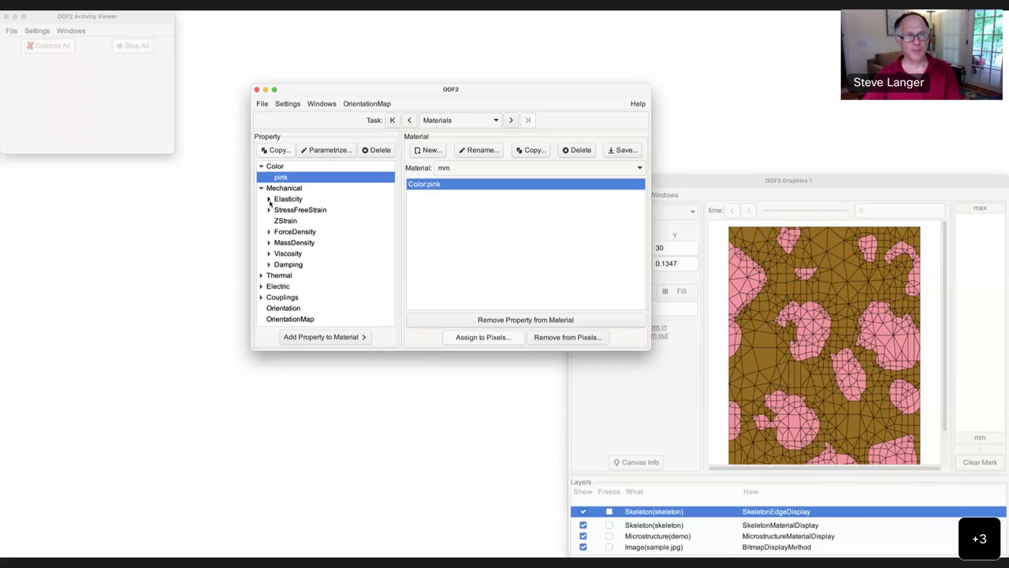
{"action": "left_click", "coordinate": [269, 200]}
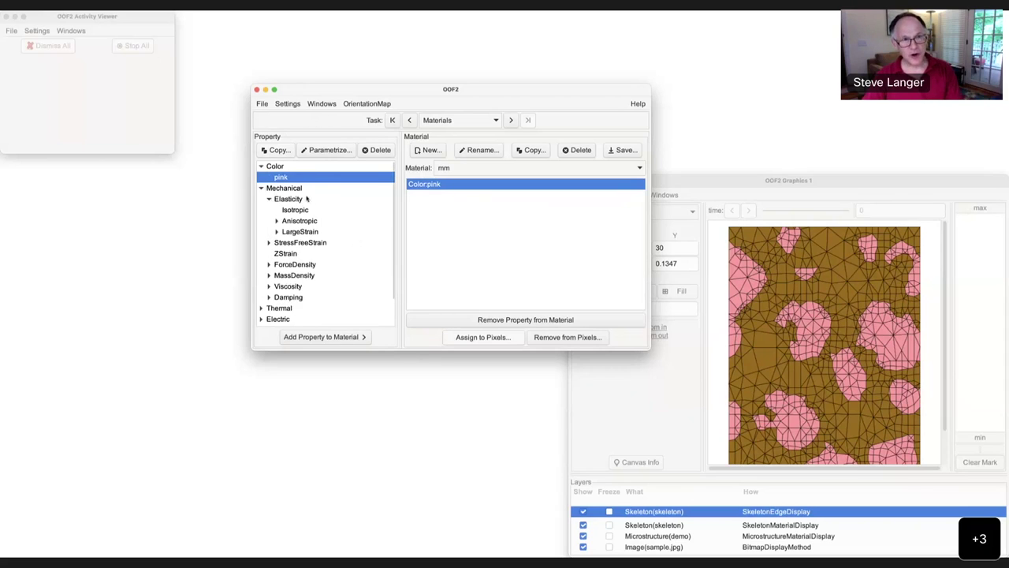
{"action": "left_click", "coordinate": [262, 188]}
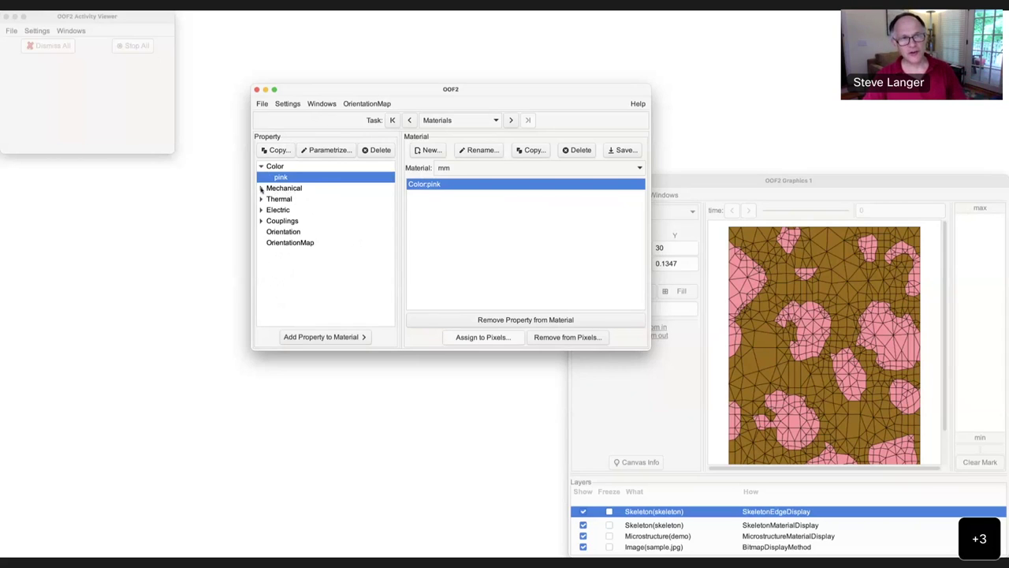
{"action": "left_click", "coordinate": [261, 189]}
{"action": "left_click", "coordinate": [269, 199]}
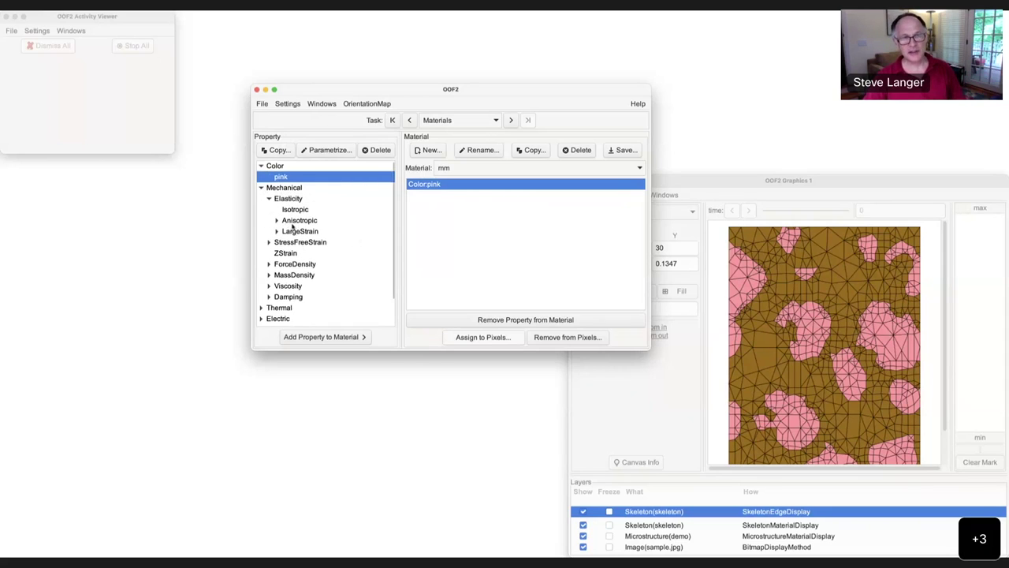
Expand the Anisotropic elasticity properties and open the parameters of the Cubic property
{"action": "scroll", "coordinate": [301, 240], "scroll_direction": "down", "scroll_amount": 1}
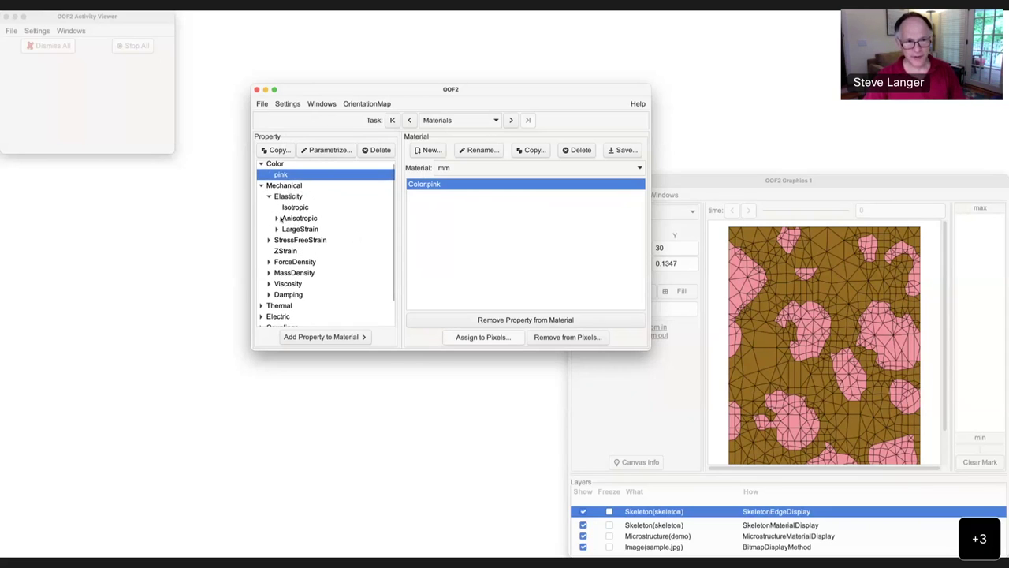
{"action": "left_click", "coordinate": [277, 219]}
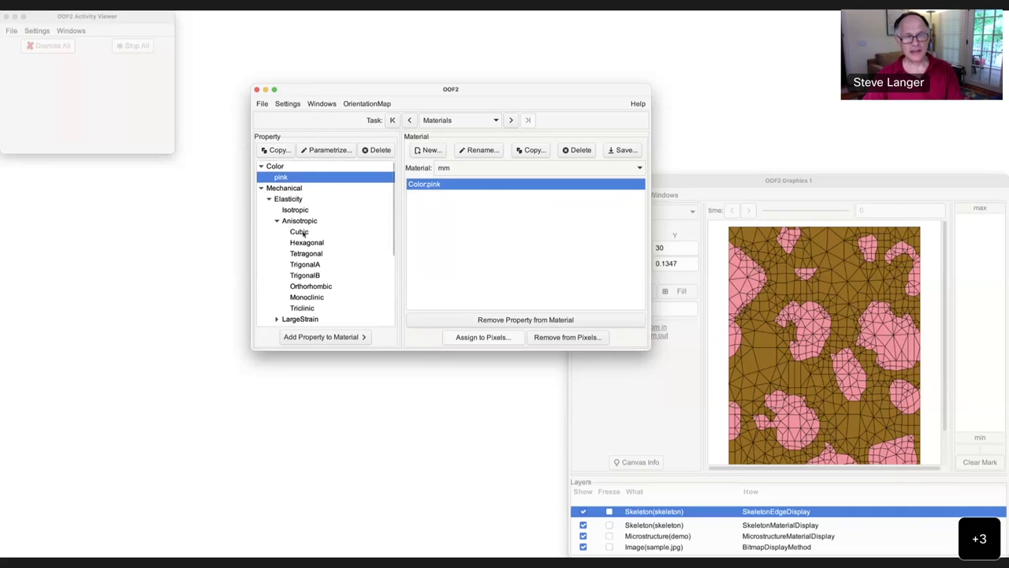
{"action": "left_click", "coordinate": [301, 232]}
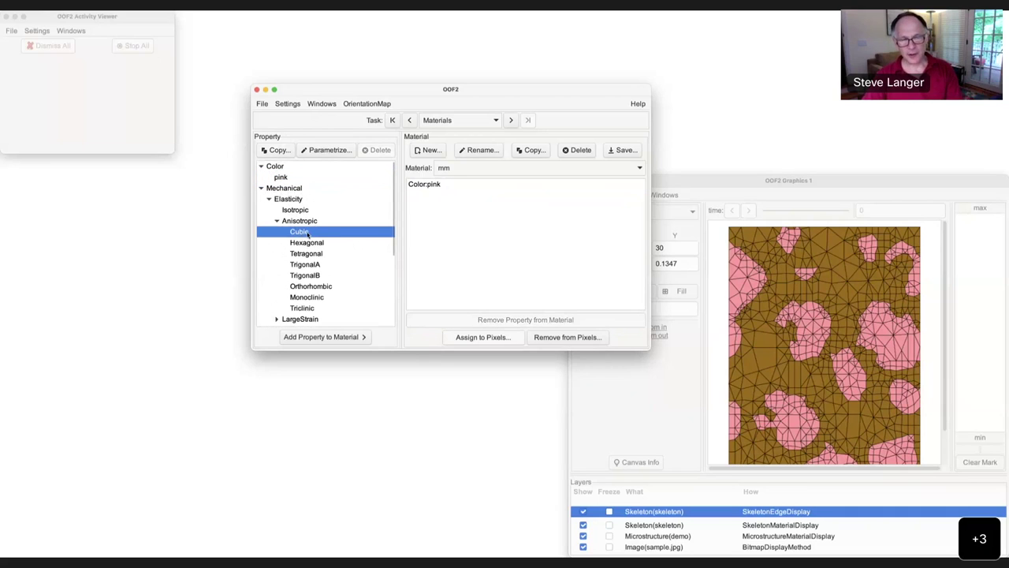
{"action": "double_click", "coordinate": [301, 232]}
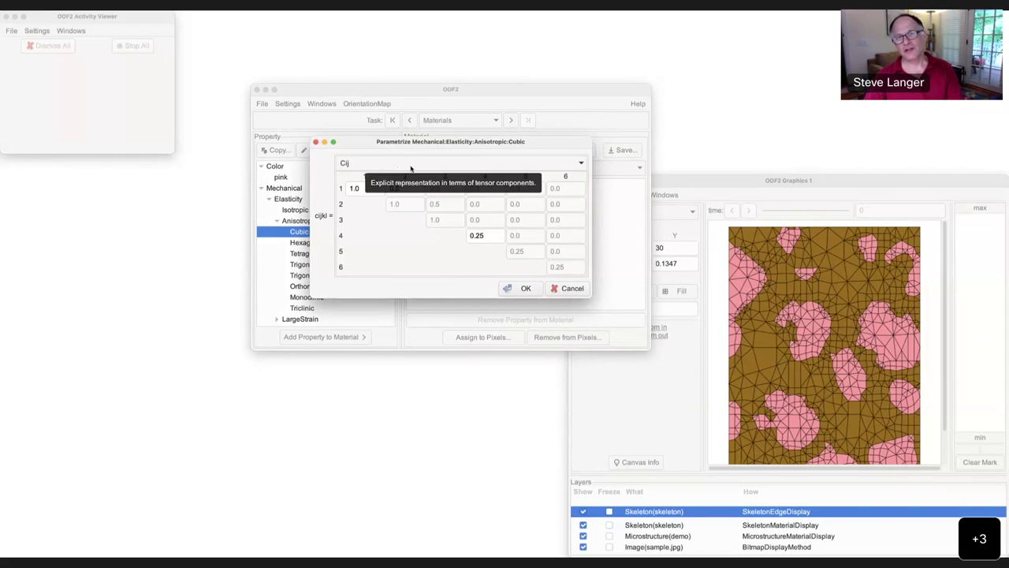
Examine the cubic elasticity parameters as E and nu, including aniso, and return the representation to Cij
{"action": "left_click", "coordinate": [339, 164]}
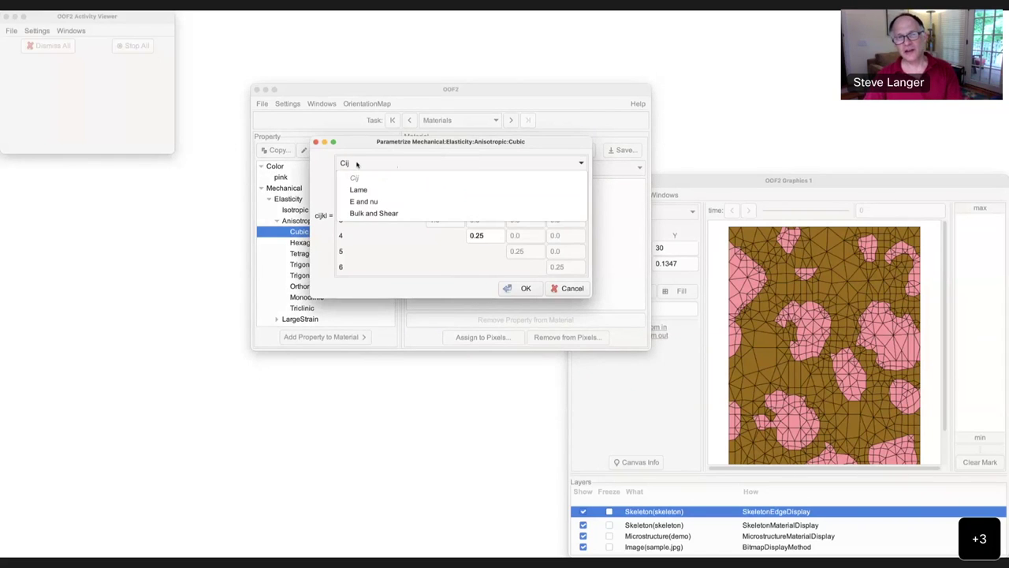
{"action": "left_click", "coordinate": [388, 202]}
{"action": "left_click_drag", "start_coordinate": [406, 211], "coordinate": [367, 207]}
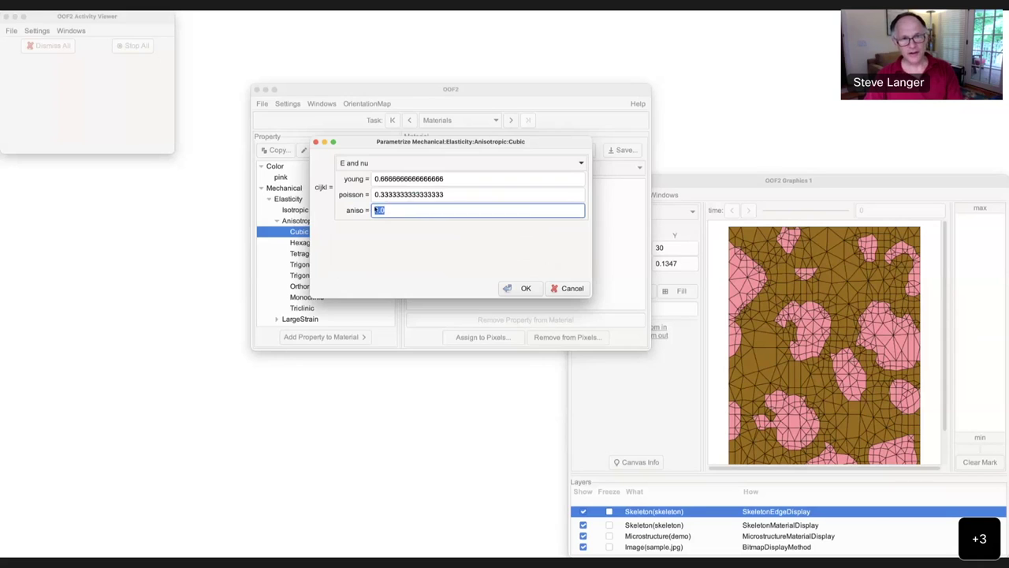
{"action": "left_click", "coordinate": [398, 163]}
{"action": "left_click", "coordinate": [396, 175]}
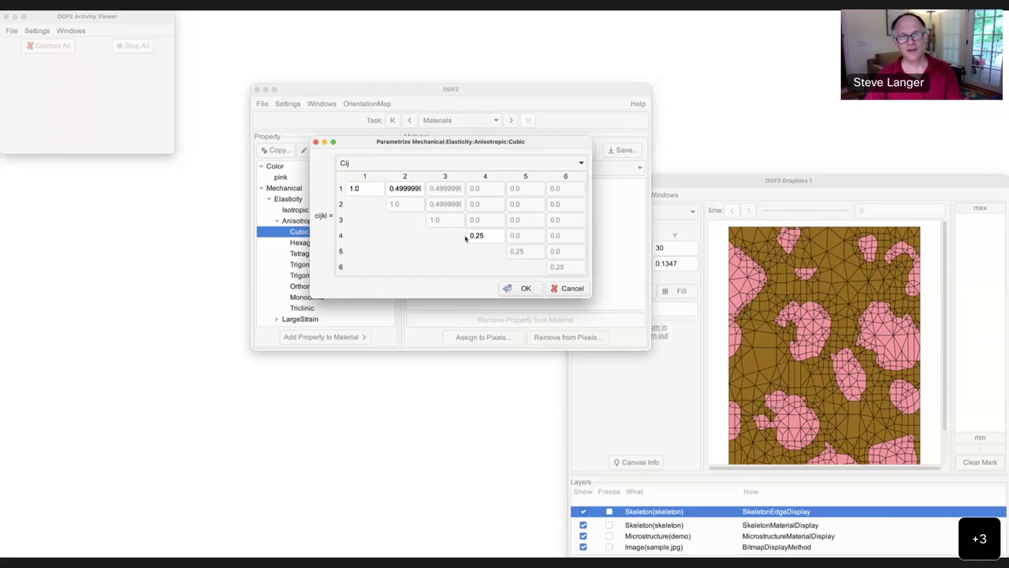
Show the cubic elasticity parameters as E and nu and set aniso to 0.5
{"action": "left_click", "coordinate": [409, 164]}
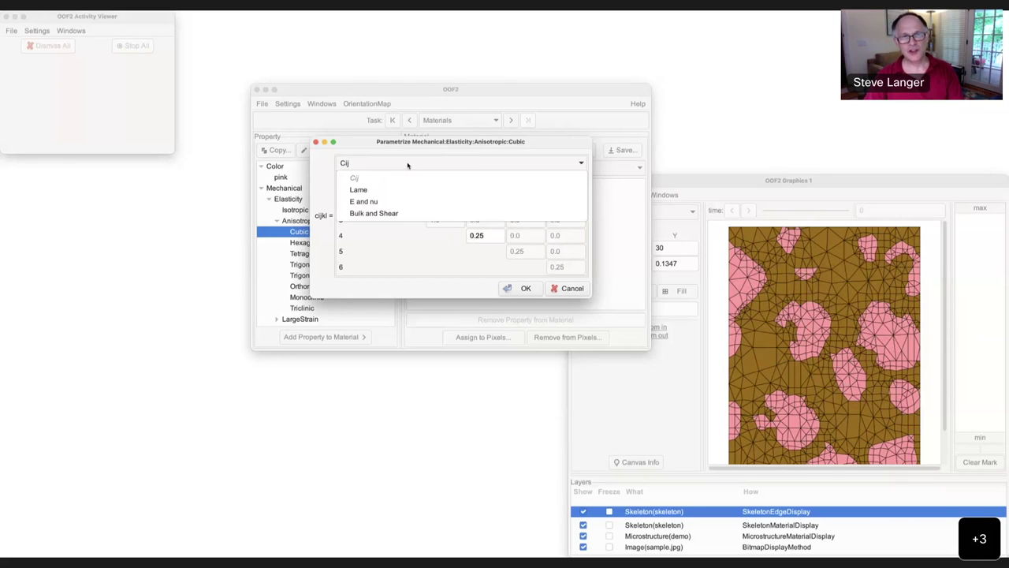
{"action": "left_click", "coordinate": [397, 201]}
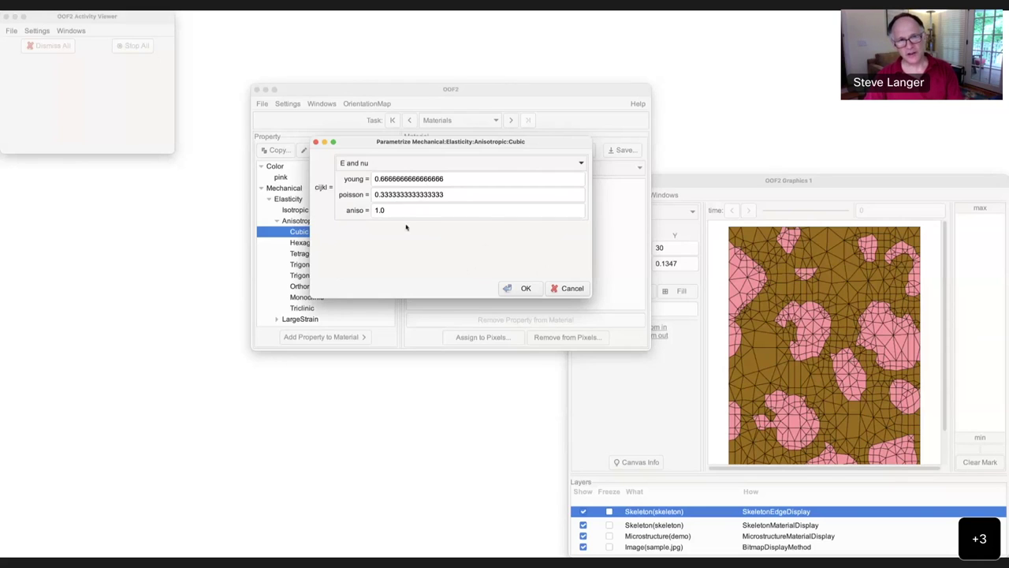
{"action": "double_click", "coordinate": [410, 213]}
{"action": "type", "text": "0.5"}
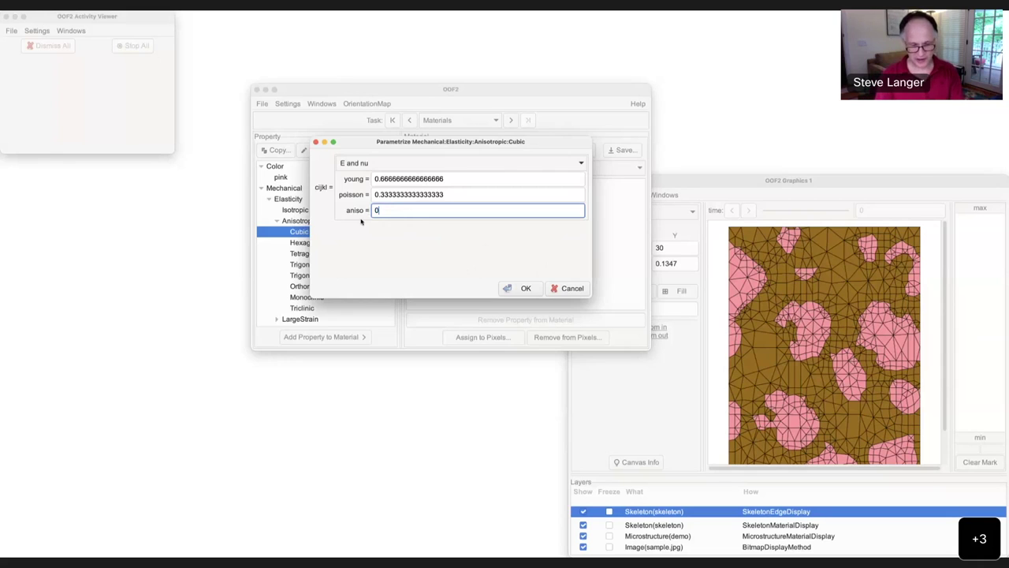
Return the cubic elasticity parameters to Cij form, accept them, and add the Cubic property to material mm
{"action": "left_click", "coordinate": [394, 166]}
{"action": "left_click", "coordinate": [394, 175]}
{"action": "double_click", "coordinate": [485, 236]}
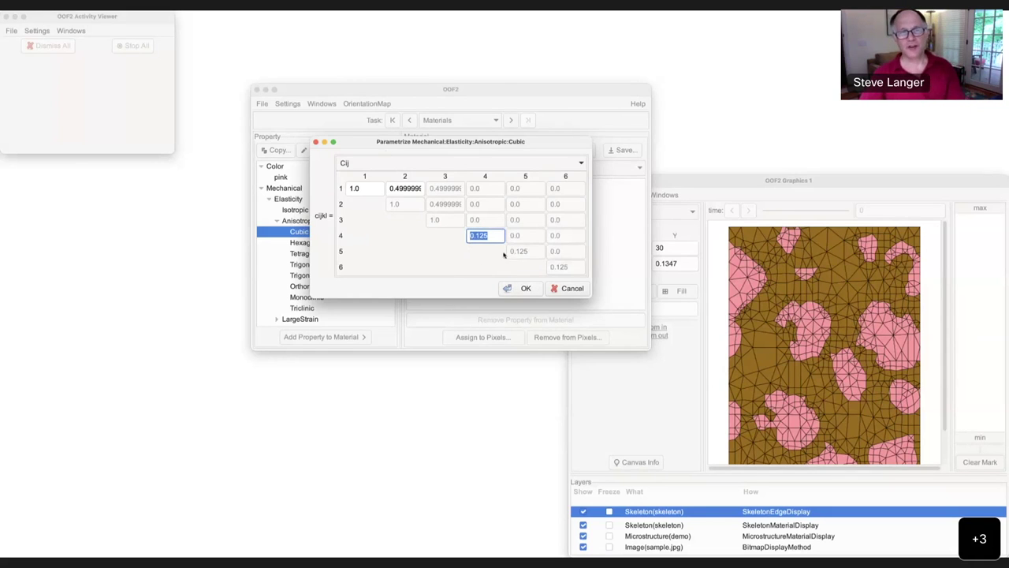
{"action": "left_click", "coordinate": [526, 288]}
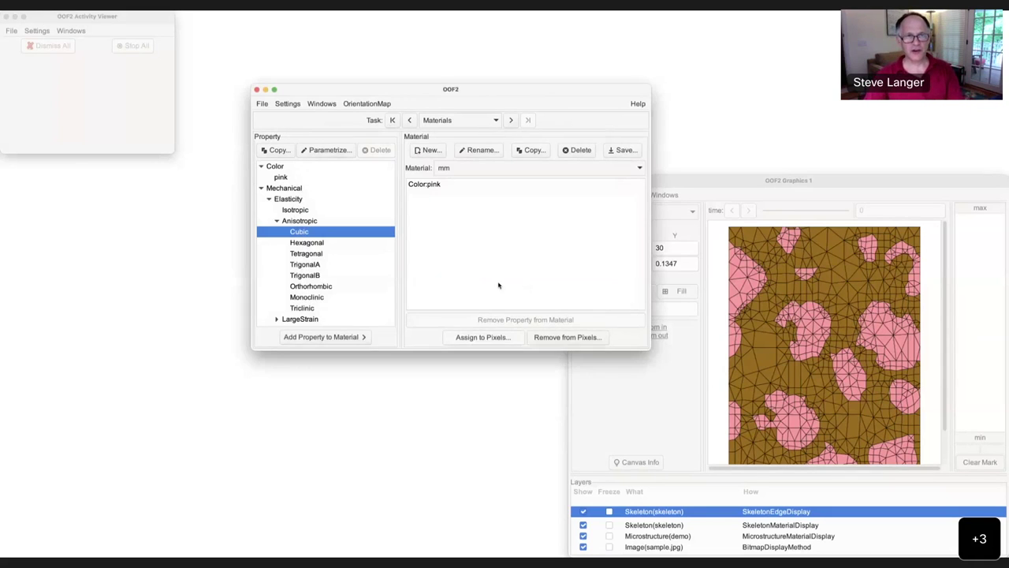
{"action": "left_click", "coordinate": [337, 338]}
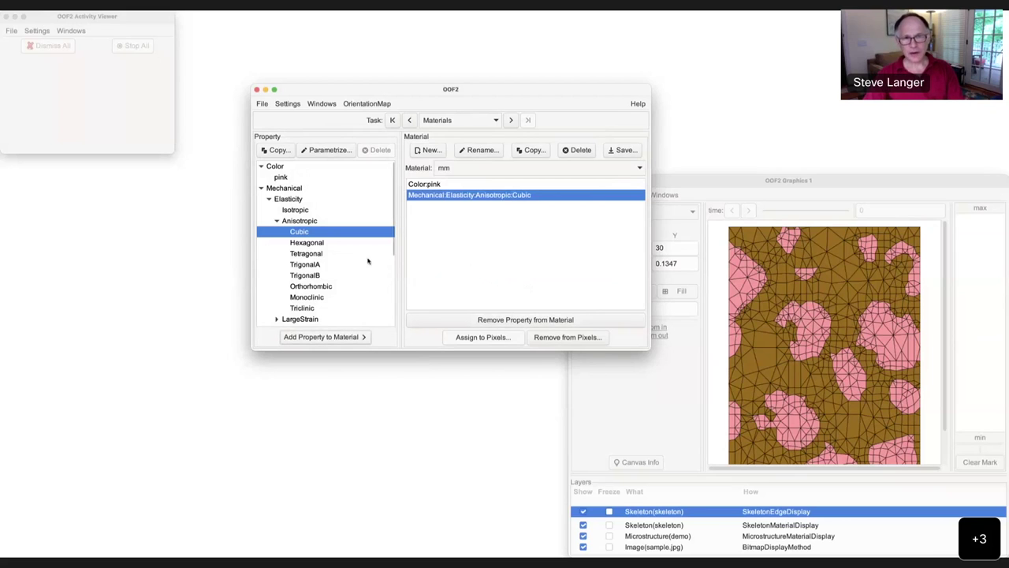
Set the Orientation property's Abg angles to alpha 97.5, beta -45 and gamma 0, and add it to material mm
{"action": "scroll", "coordinate": [392, 243], "scroll_direction": "down", "scroll_amount": 1}
{"action": "left_click_drag", "start_coordinate": [392, 242], "coordinate": [390, 309]}
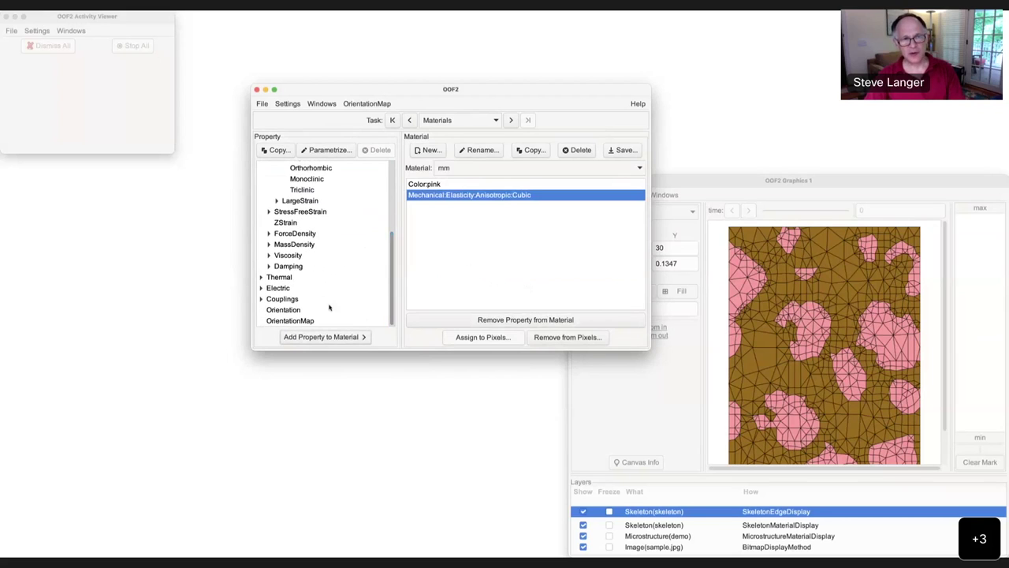
{"action": "double_click", "coordinate": [286, 310]}
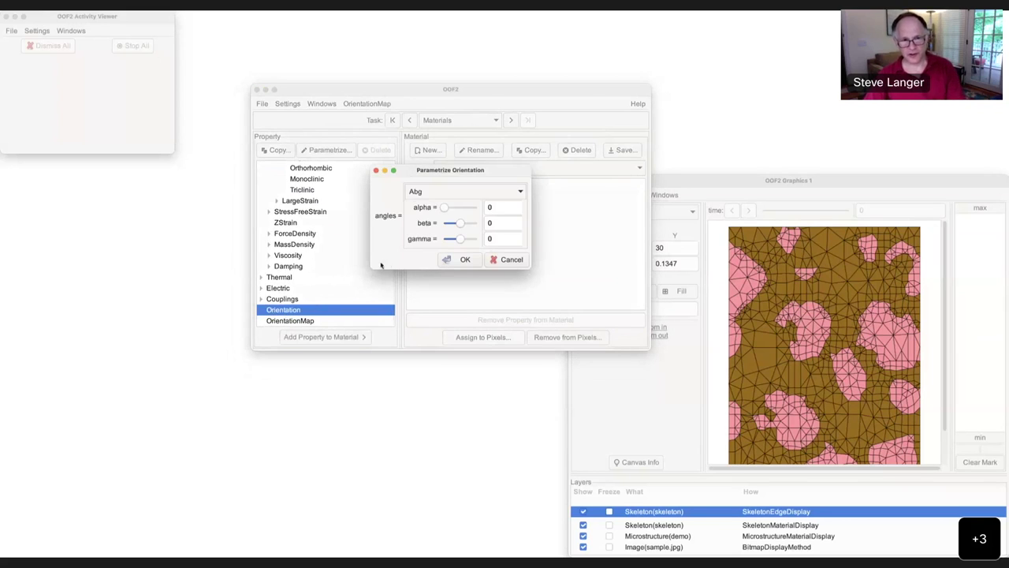
{"action": "left_click", "coordinate": [457, 193]}
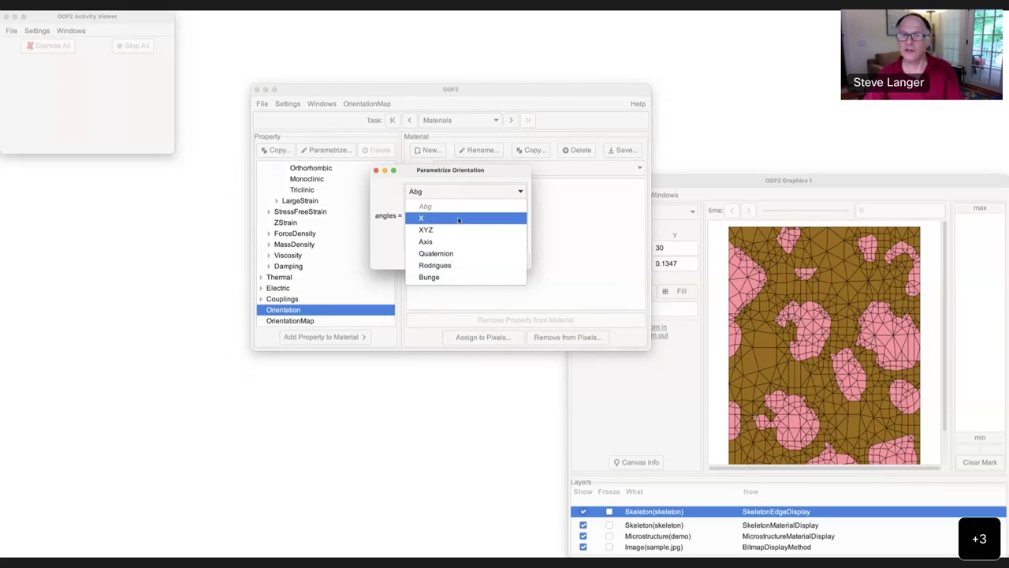
{"action": "left_click", "coordinate": [388, 242]}
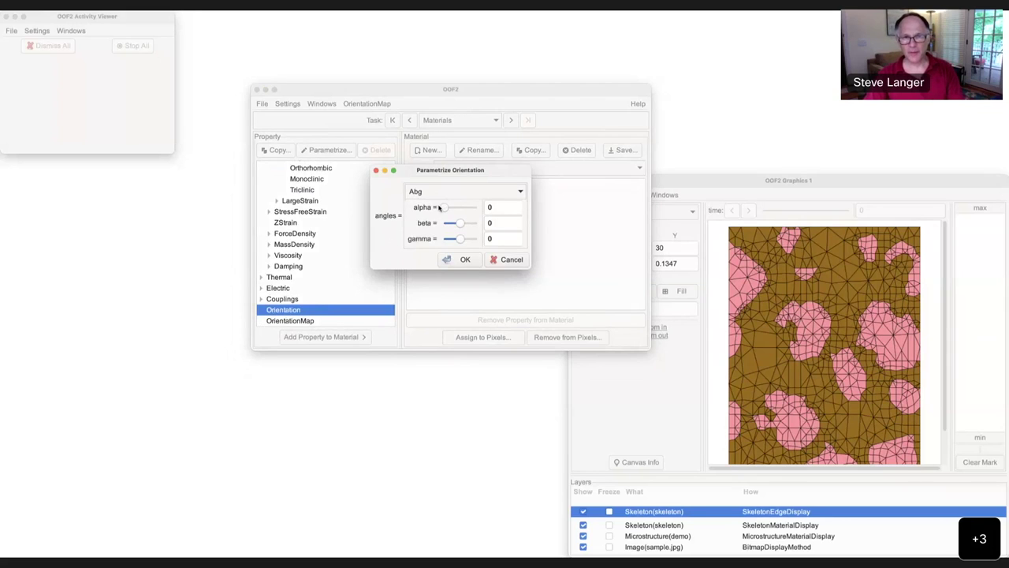
{"action": "mouse_move", "coordinate": [445, 208]}
{"action": "left_mouse_down"}
{"action": "mouse_move", "coordinate": [462, 208]}
{"action": "mouse_move", "coordinate": [457, 224]}
{"action": "left_mouse_up"}
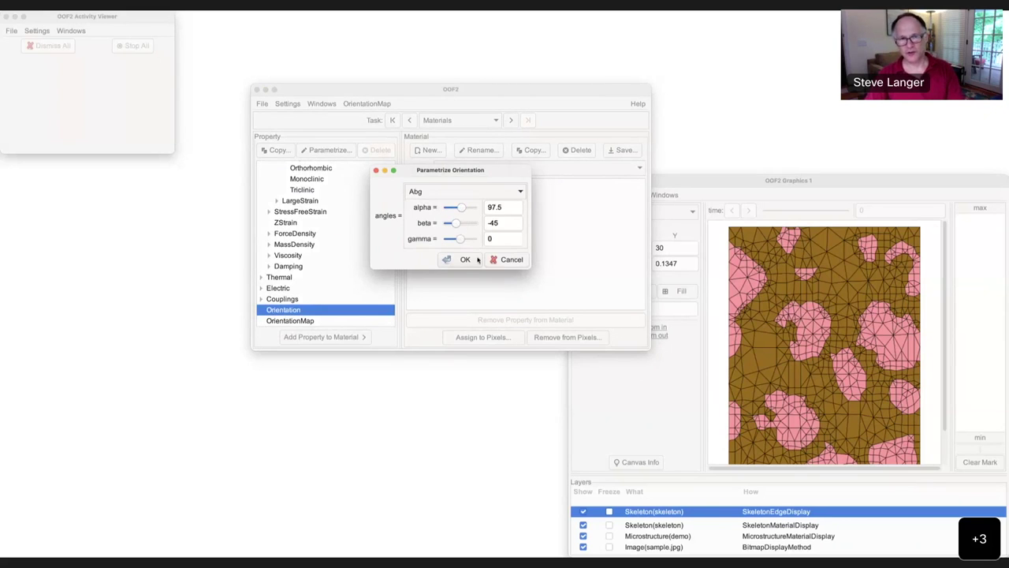
{"action": "left_click", "coordinate": [465, 259]}
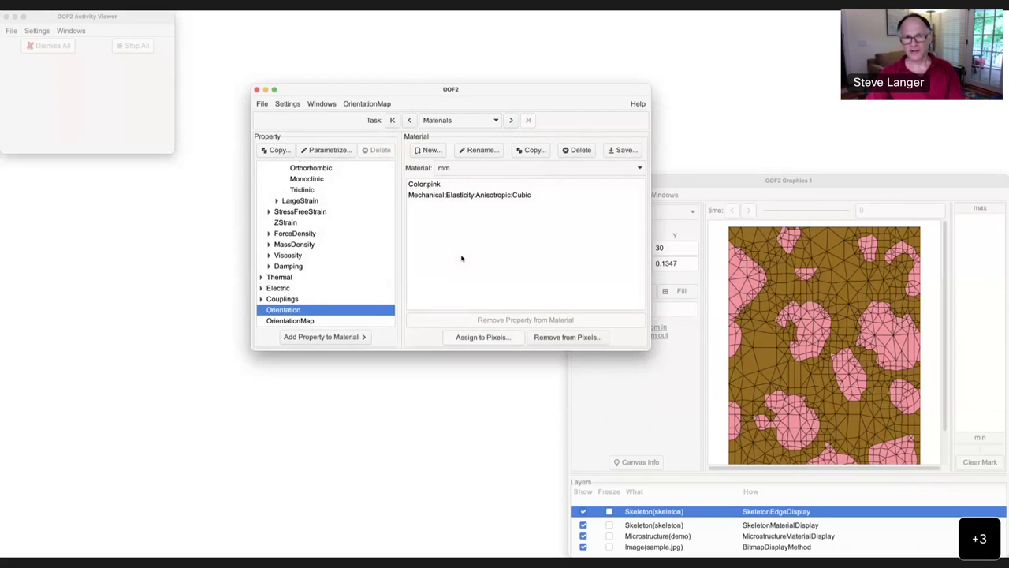
{"action": "left_click", "coordinate": [330, 337]}
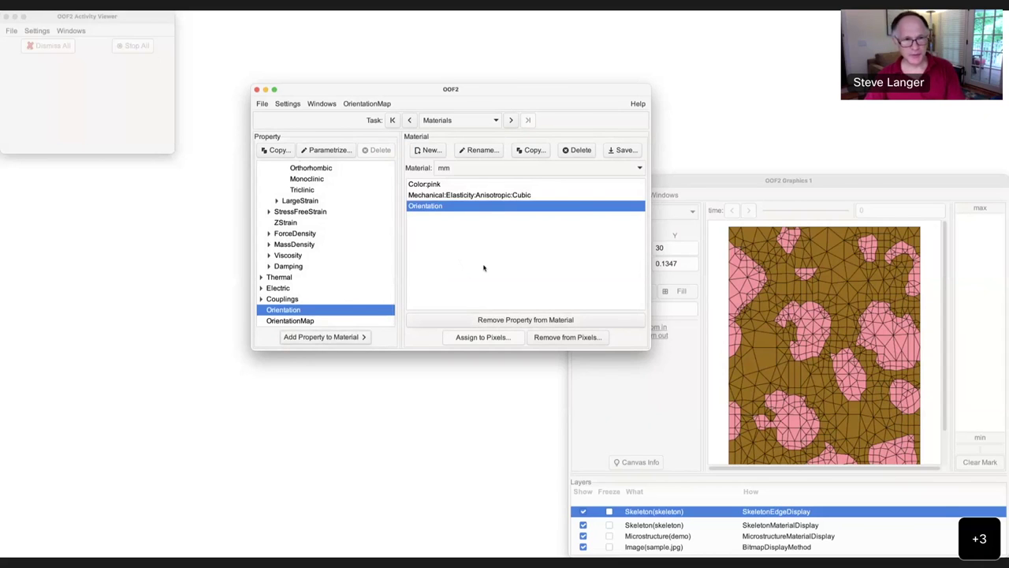
Select material choc and accept the Isotropic elasticity property's default parameters in Cij form
{"action": "left_click", "coordinate": [479, 170]}
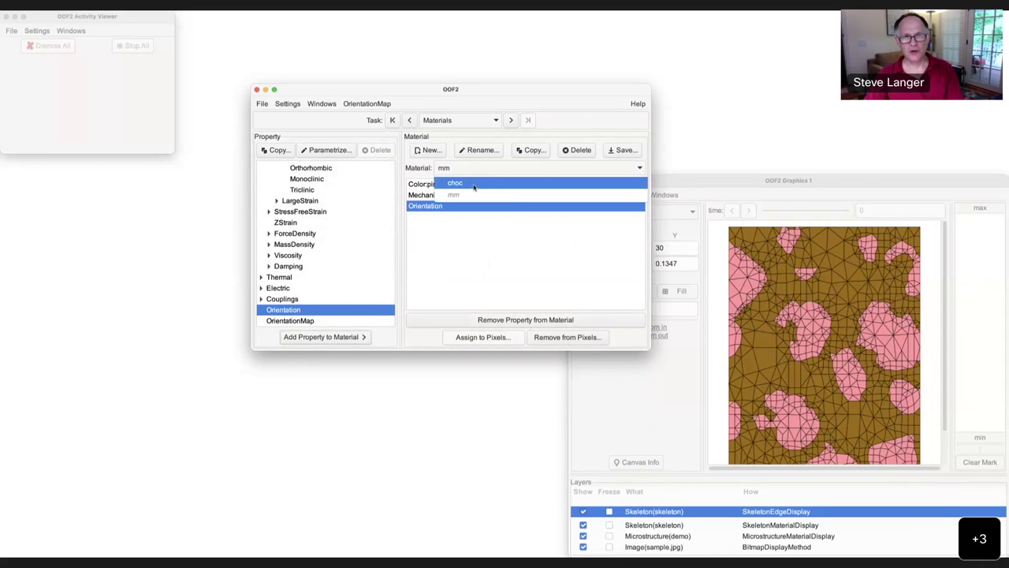
{"action": "left_click", "coordinate": [474, 186]}
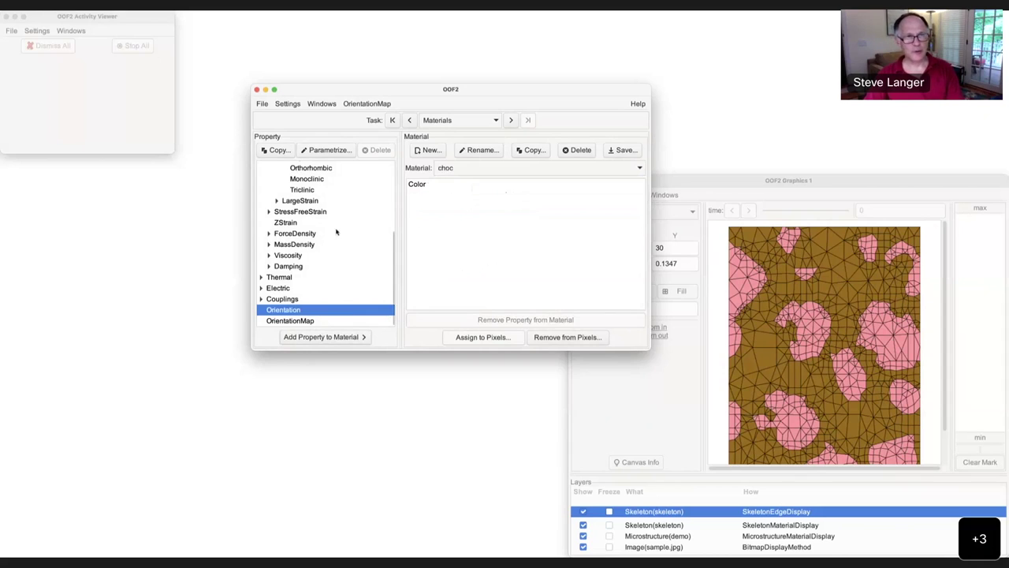
{"action": "scroll", "coordinate": [332, 221], "scroll_direction": "up", "scroll_amount": 3}
{"action": "scroll", "coordinate": [332, 222], "scroll_direction": "up", "scroll_amount": 2}
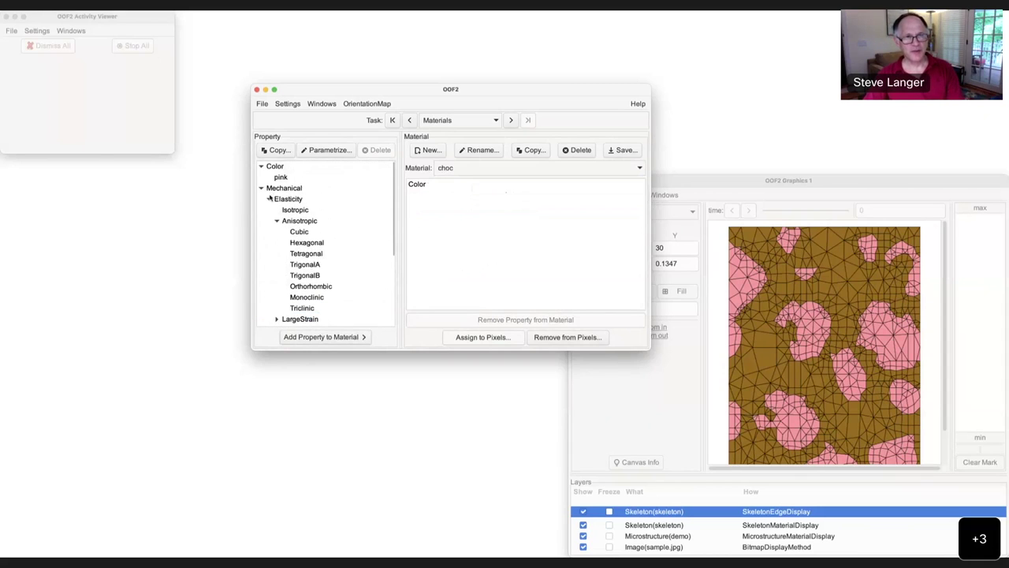
{"action": "left_click", "coordinate": [305, 211]}
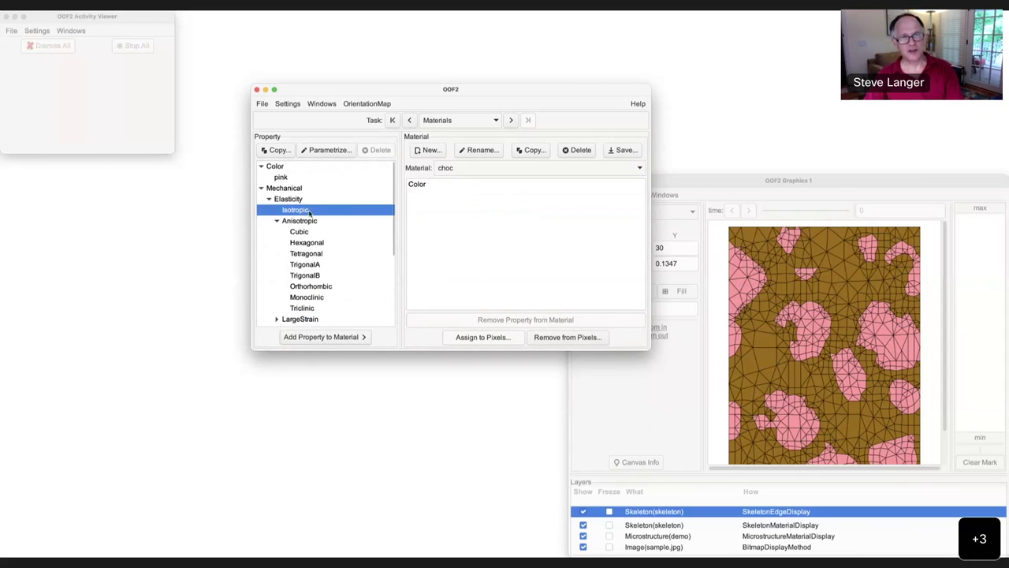
{"action": "double_click", "coordinate": [306, 211]}
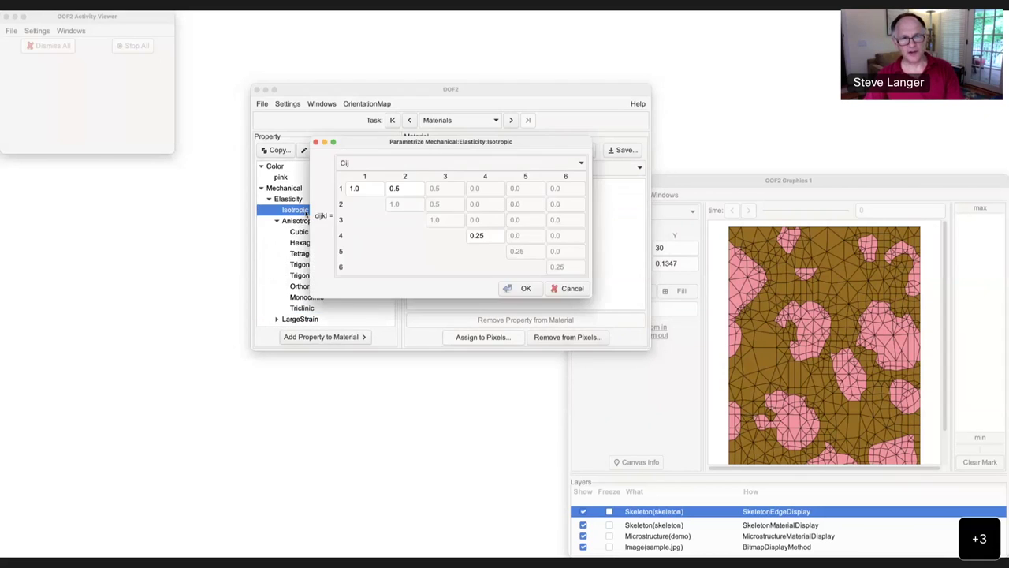
{"action": "left_click", "coordinate": [394, 164]}
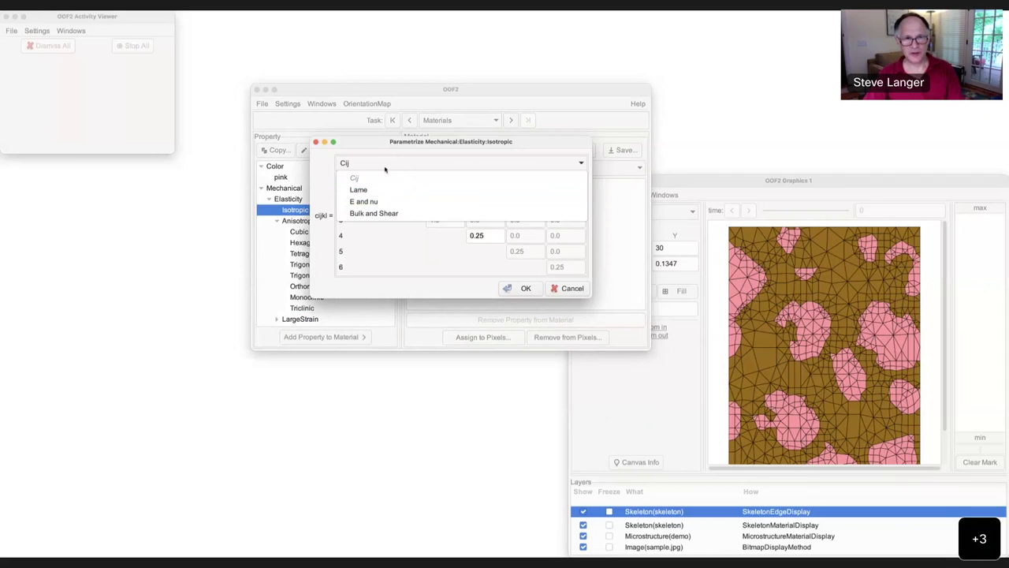
{"action": "left_click", "coordinate": [386, 164]}
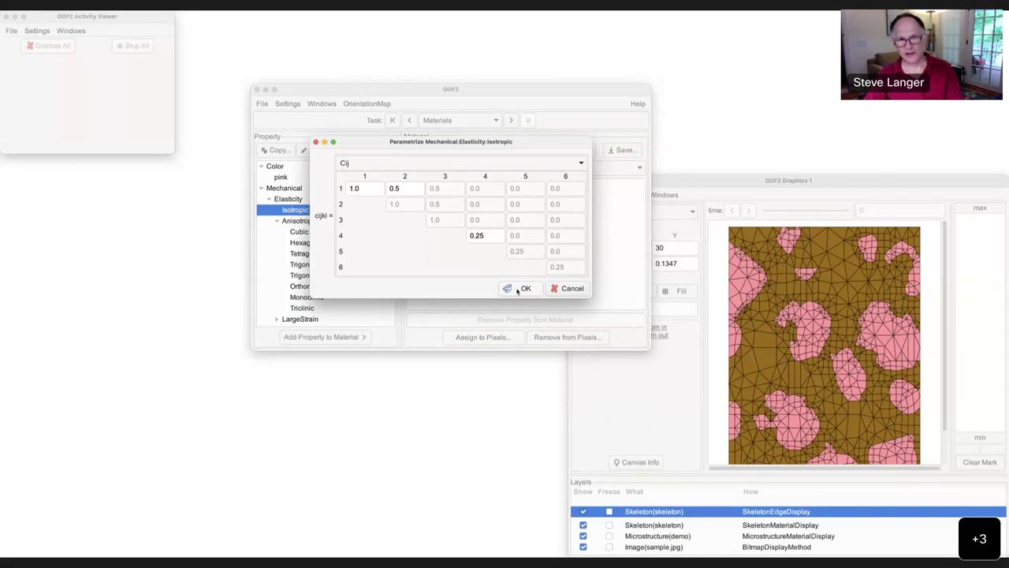
{"action": "left_click", "coordinate": [522, 289]}
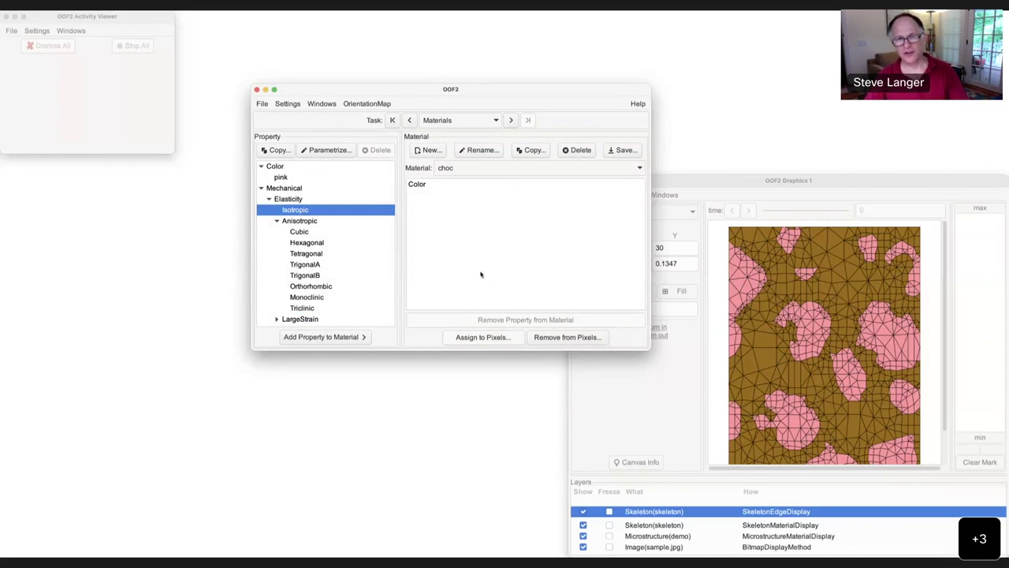
Create a new FE mesh from the demo skeleton with an automatic name, mapping order 1 and interpolation order 2
{"action": "left_click", "coordinate": [455, 120]}
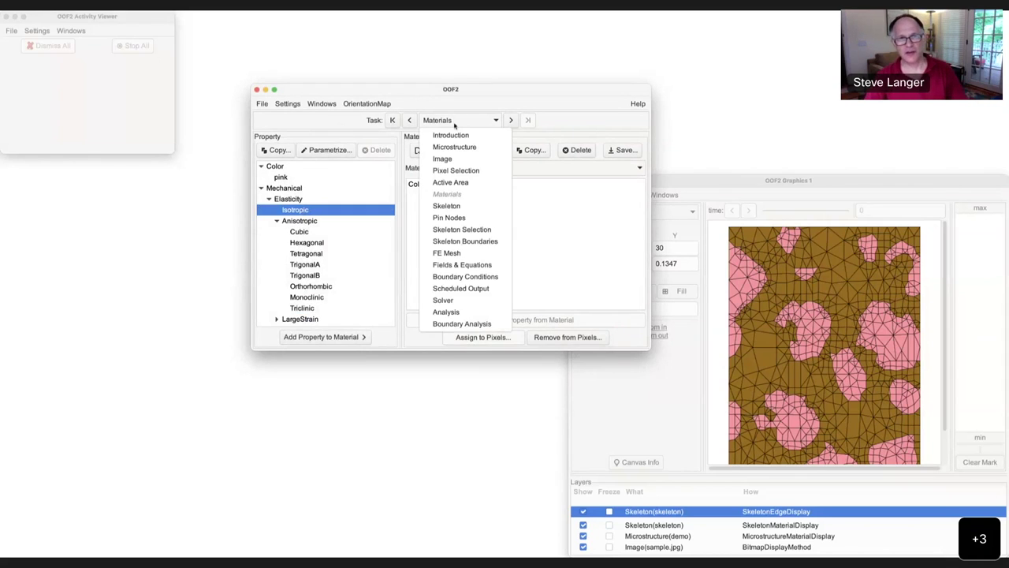
{"action": "left_click", "coordinate": [466, 254]}
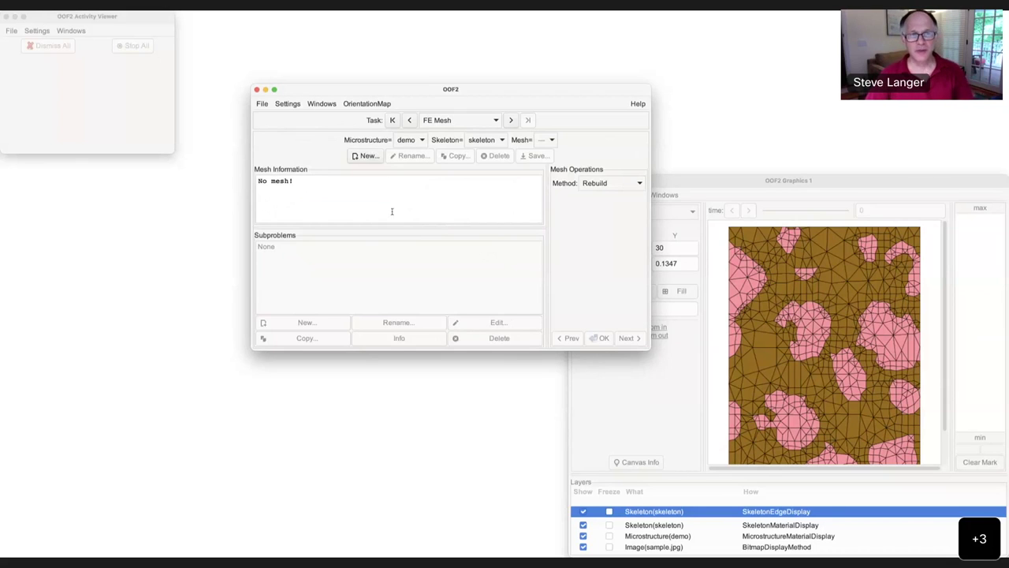
{"action": "left_click", "coordinate": [364, 157]}
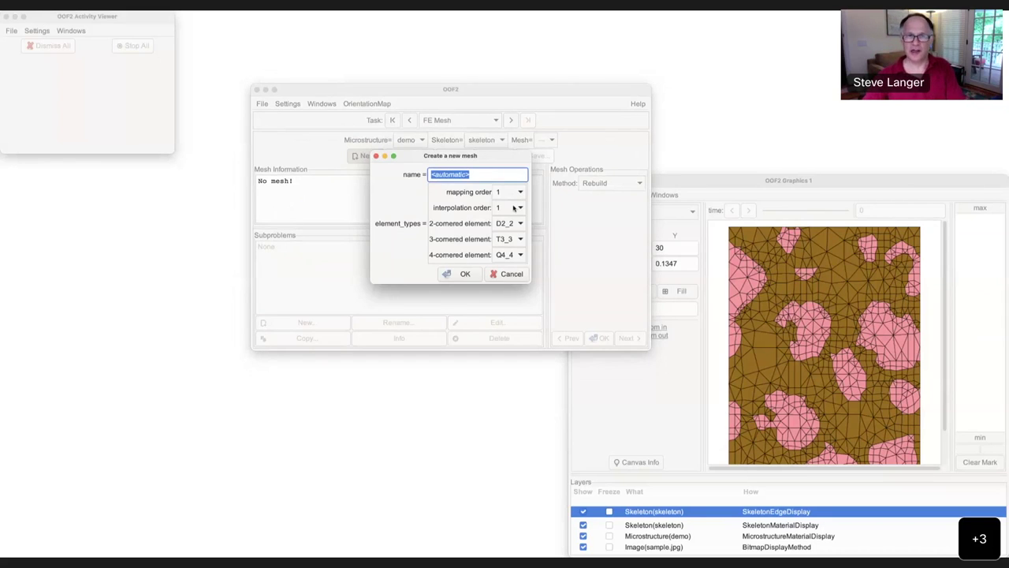
{"action": "left_click", "coordinate": [514, 207]}
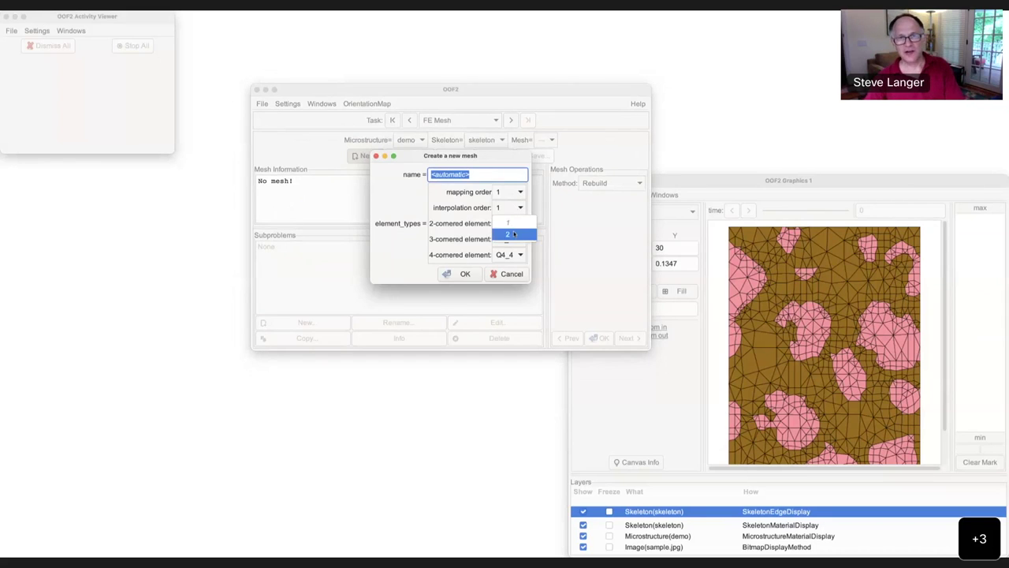
{"action": "left_click", "coordinate": [514, 234]}
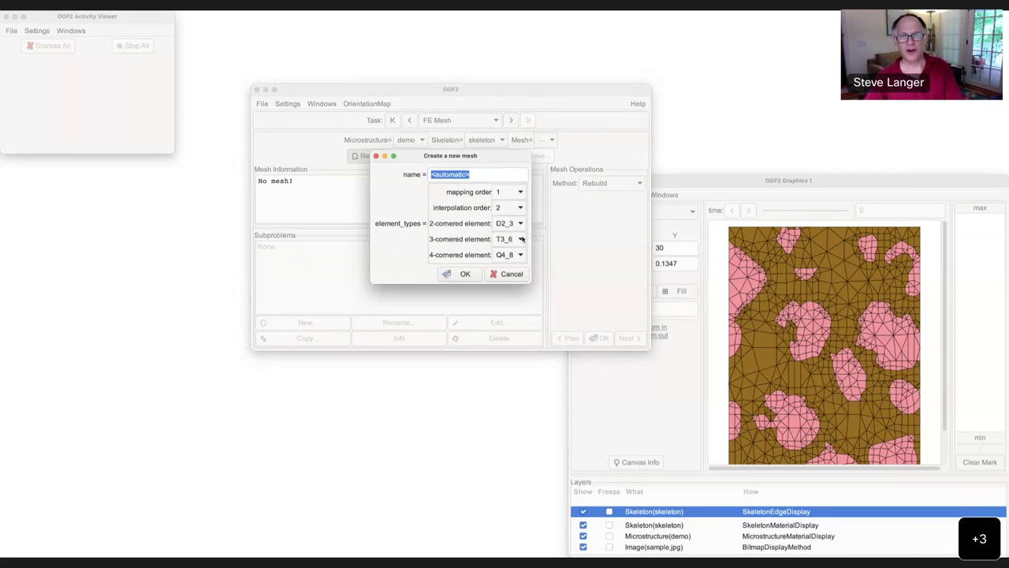
{"action": "left_click", "coordinate": [466, 273]}
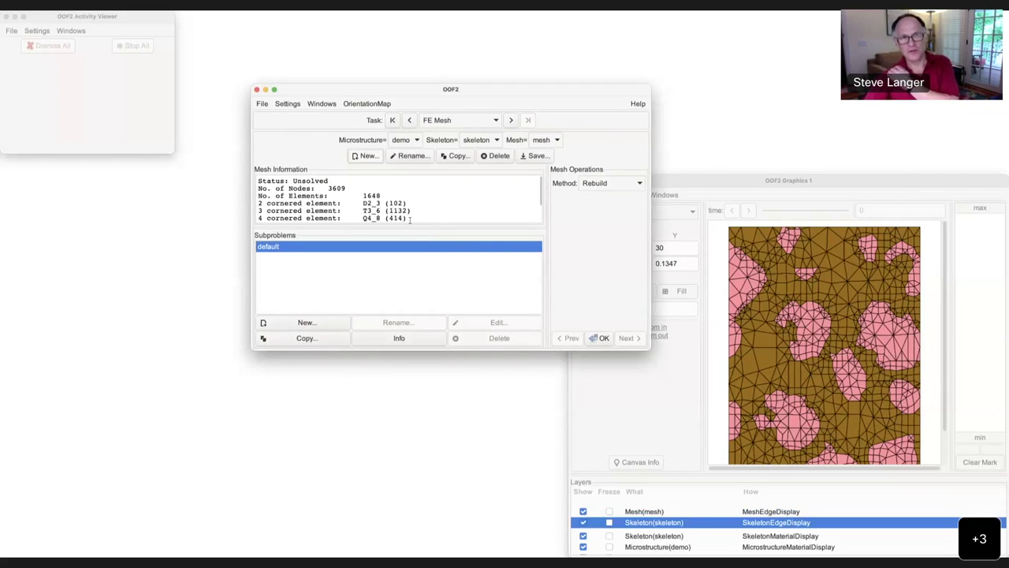
Open the Fields & Equations task and switch to the presentation slide on field and equation terminology
{"action": "left_click", "coordinate": [449, 121]}
{"action": "left_click", "coordinate": [476, 266]}
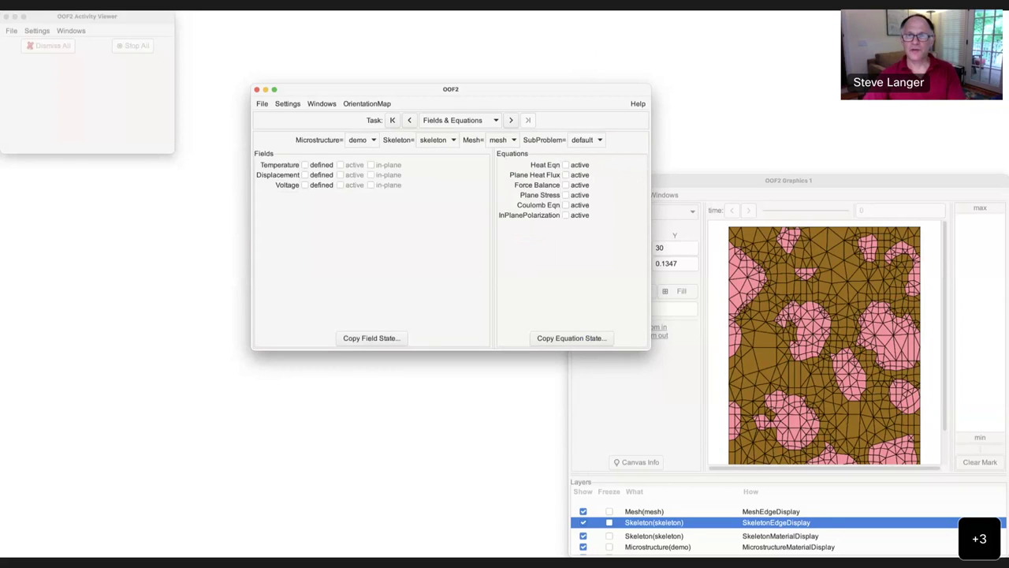
{"action": "key", "text": "super+Tab"}
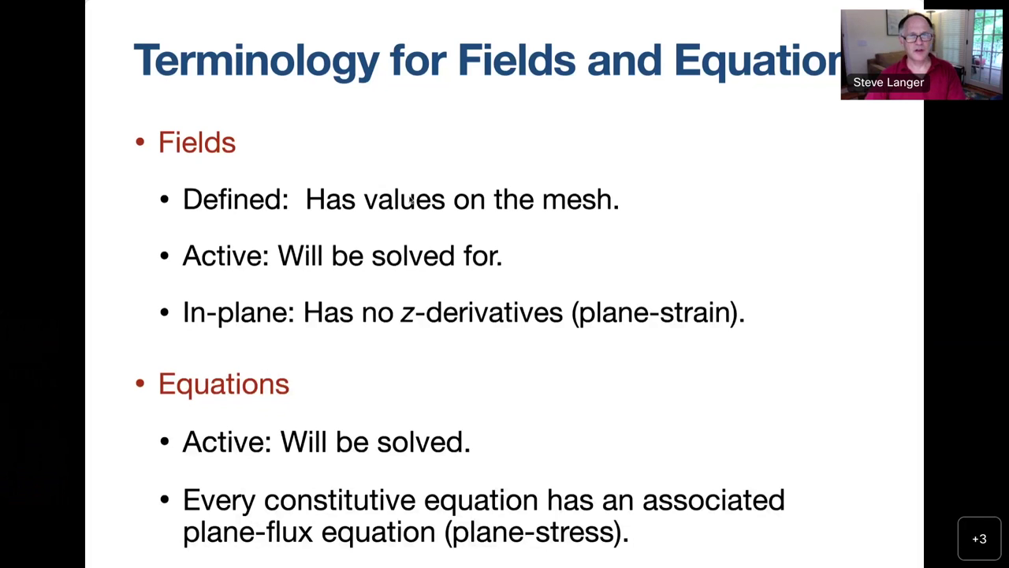
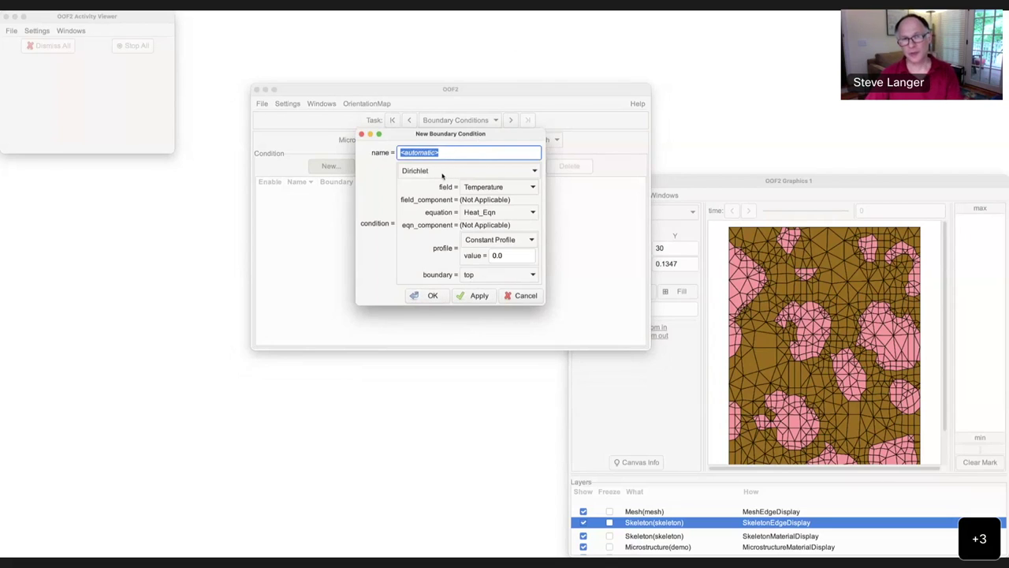
Add a Dirichlet boundary condition fixing Temperature for Heat_Eqn on the bottom boundary with a constant profile of 0.0
{"action": "left_click", "coordinate": [488, 186]}
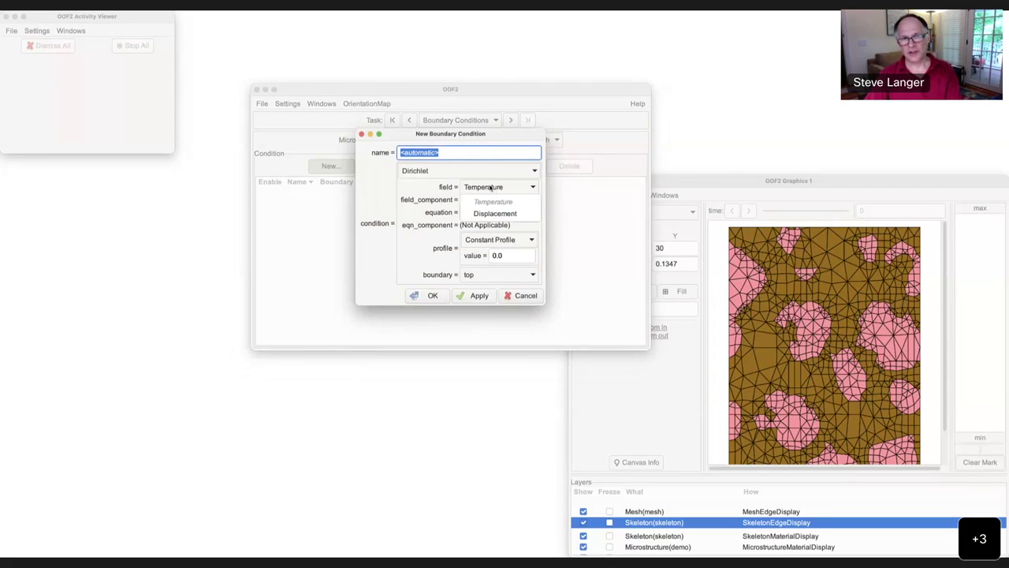
{"action": "left_click", "coordinate": [493, 198]}
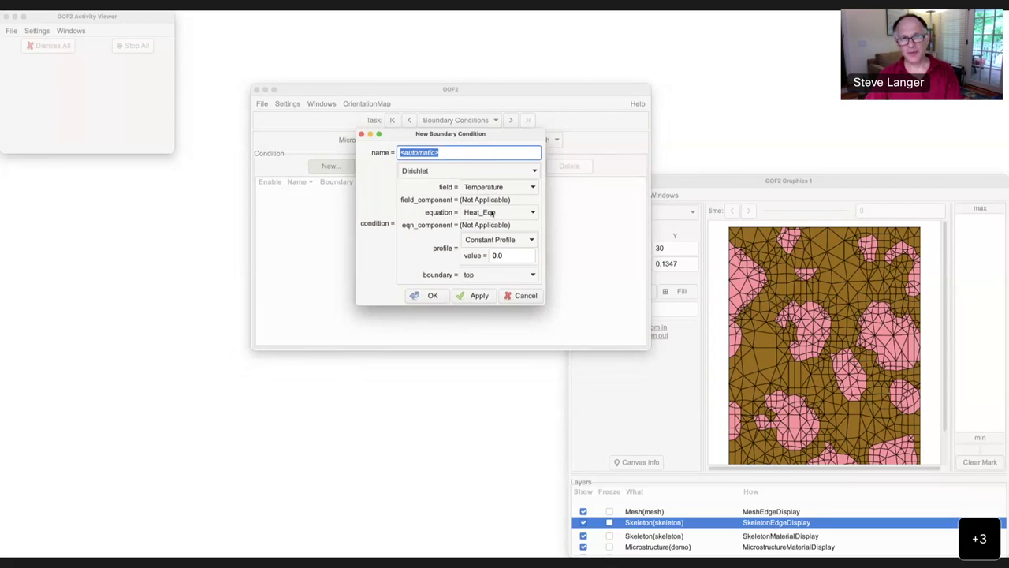
{"action": "left_click", "coordinate": [493, 274]}
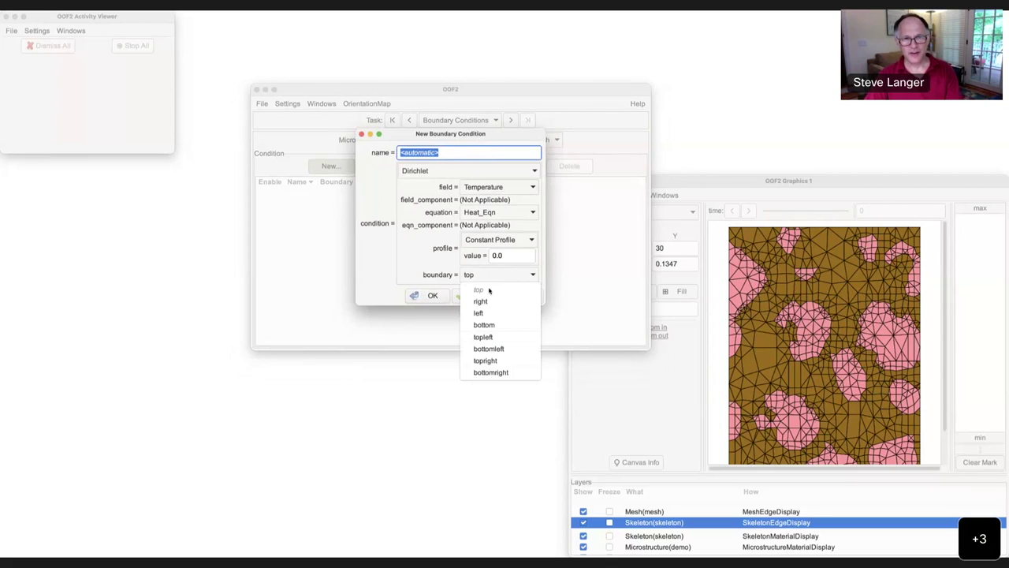
{"action": "left_click", "coordinate": [495, 324]}
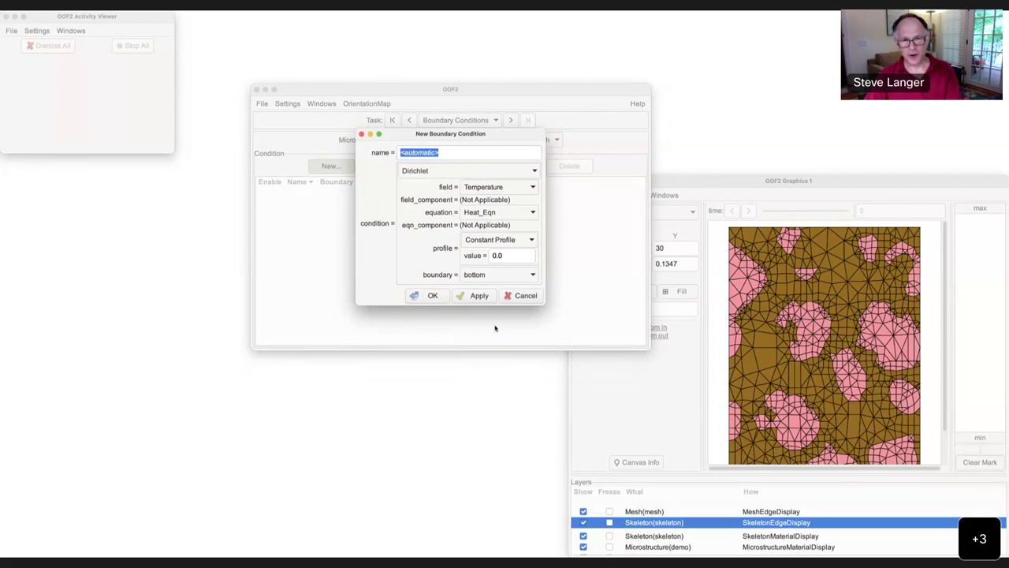
{"action": "left_click", "coordinate": [480, 296]}
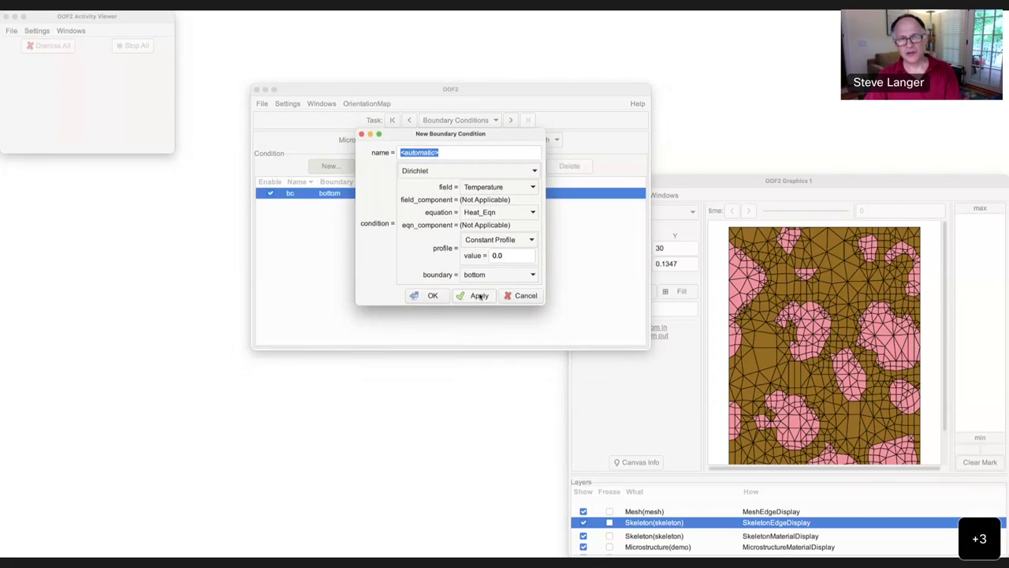
Add a Dirichlet boundary condition on the top boundary fixing Temperature for Heat_Eqn with a constant profile of 0.05
{"action": "left_click", "coordinate": [511, 257]}
{"action": "type", "text": "5"}
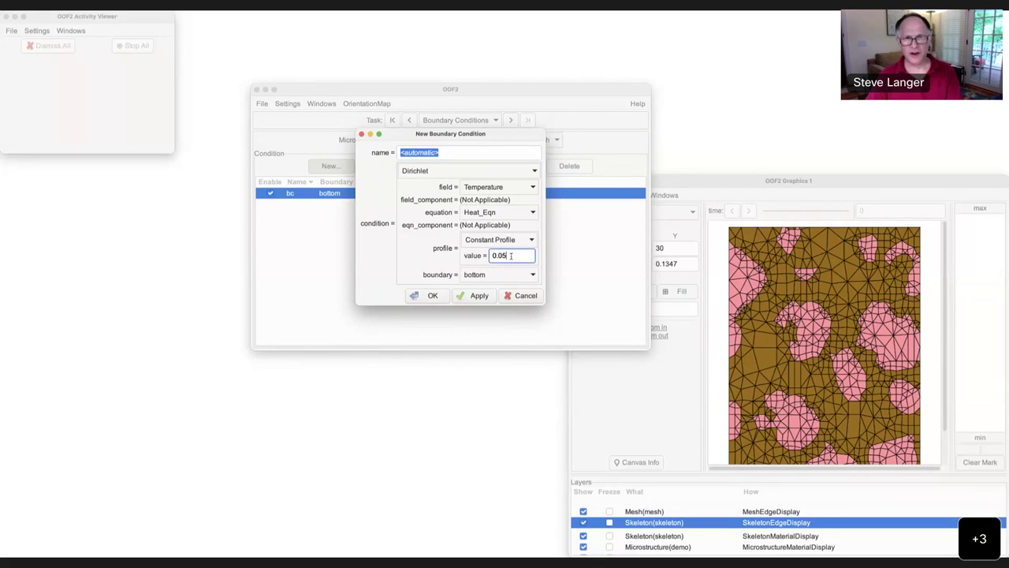
{"action": "left_click", "coordinate": [492, 275]}
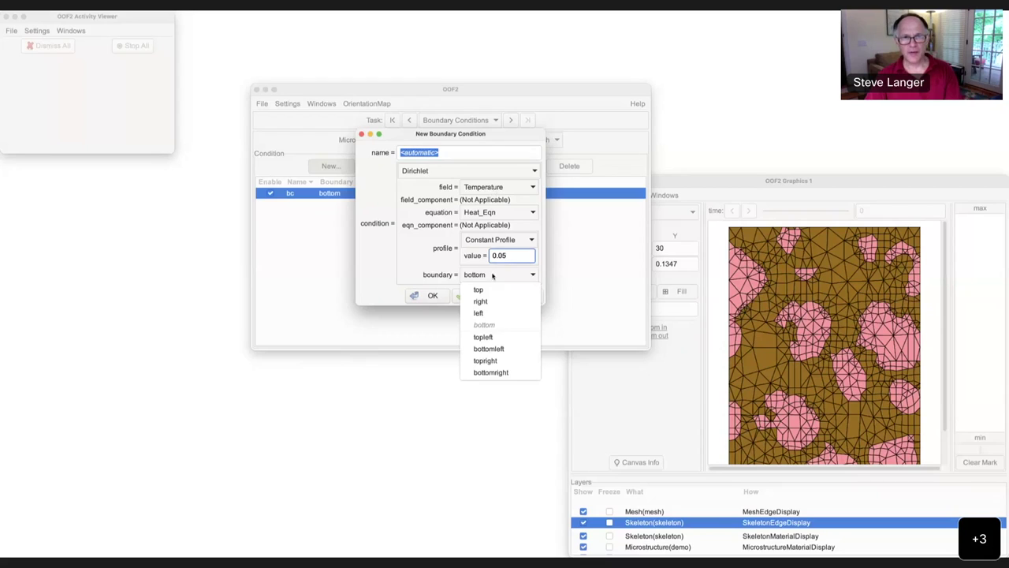
{"action": "left_click", "coordinate": [488, 291]}
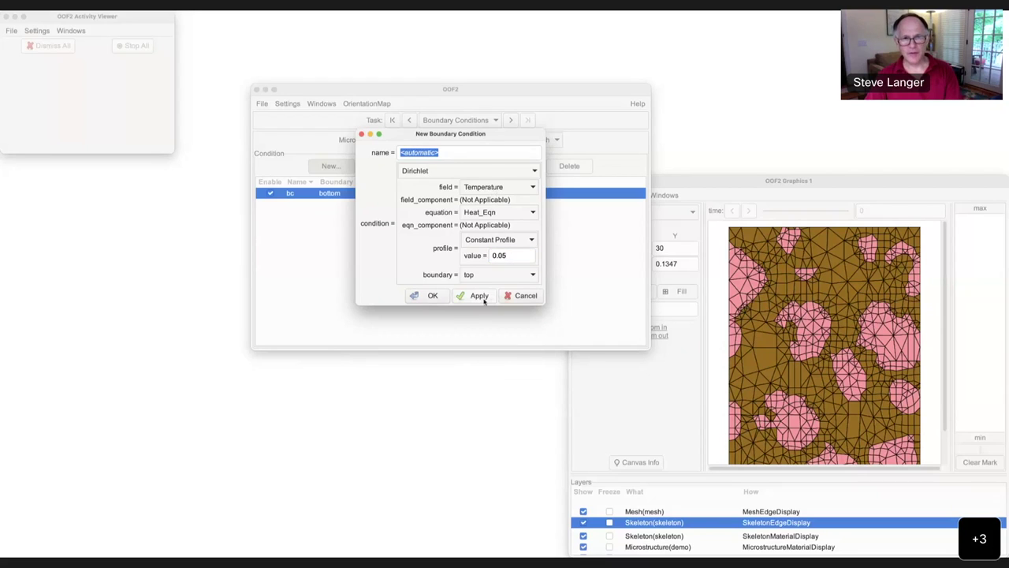
{"action": "left_click", "coordinate": [471, 297]}
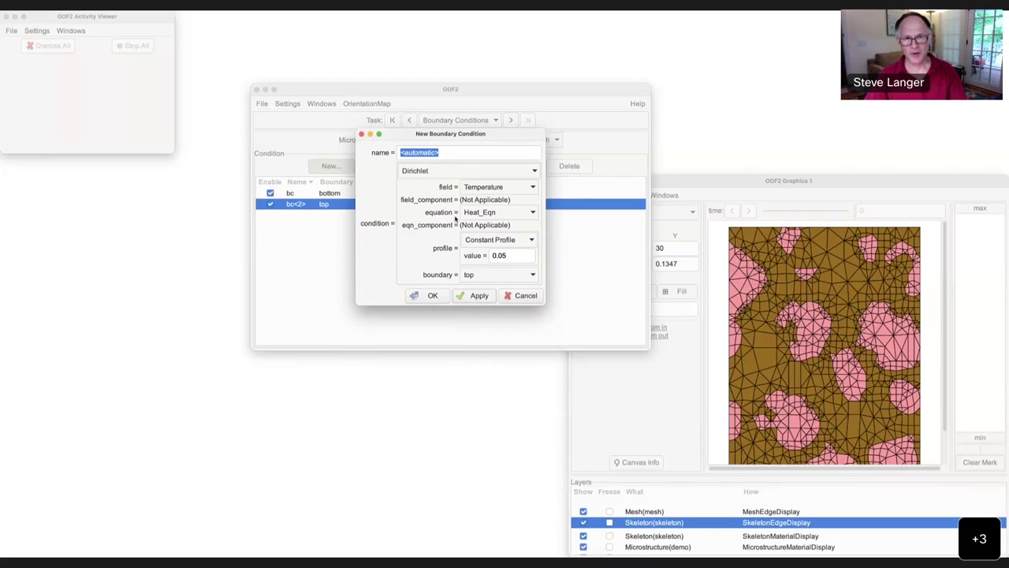
Add a Dirichlet condition at the bottomleft point fixing Displacement x for the Force_Balance x component with a constant profile of 0
{"action": "left_click", "coordinate": [458, 175]}
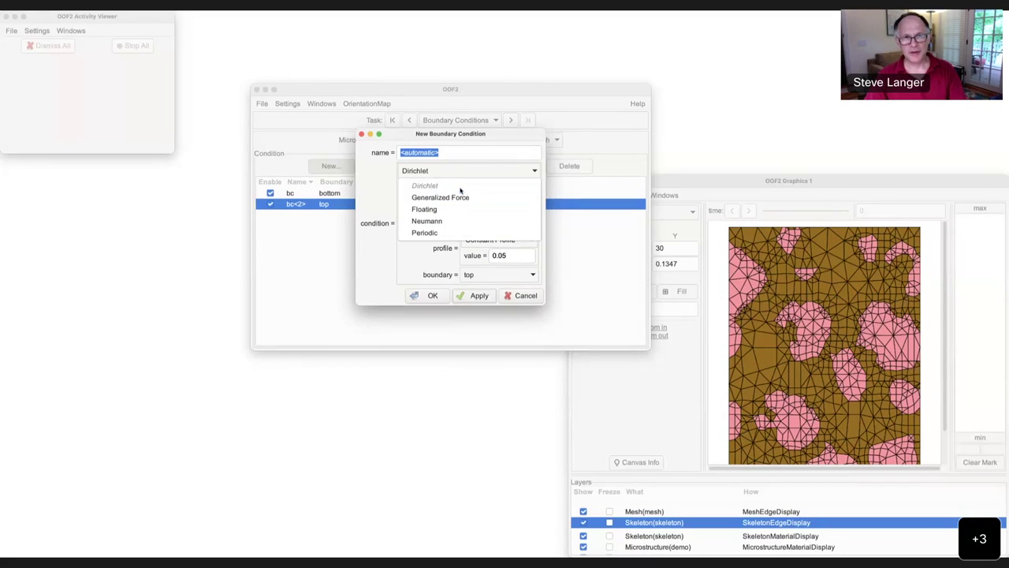
{"action": "left_click", "coordinate": [379, 181]}
{"action": "left_click", "coordinate": [497, 186]}
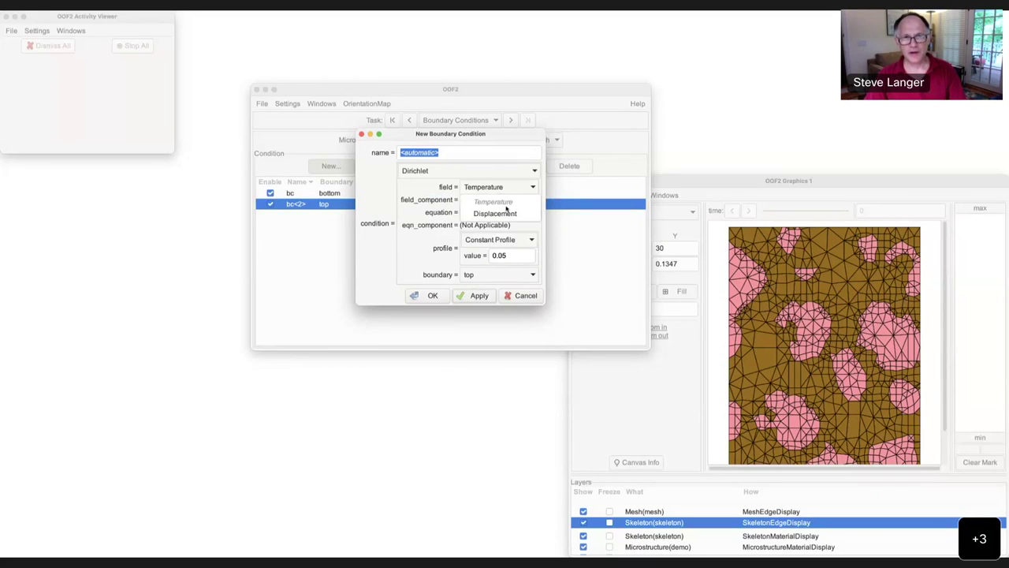
{"action": "left_click", "coordinate": [507, 215]}
{"action": "left_click", "coordinate": [505, 221]}
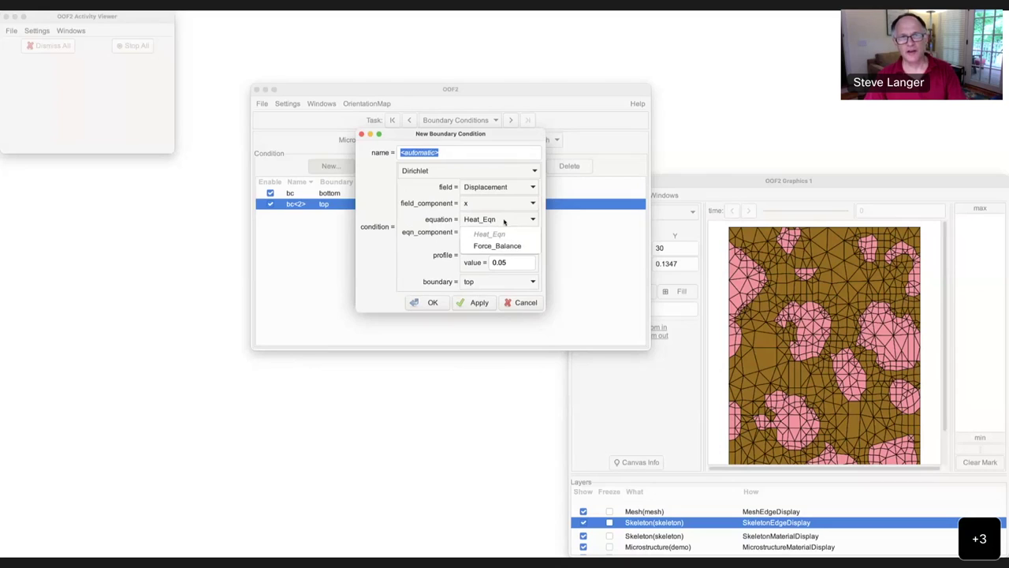
{"action": "left_click", "coordinate": [509, 246]}
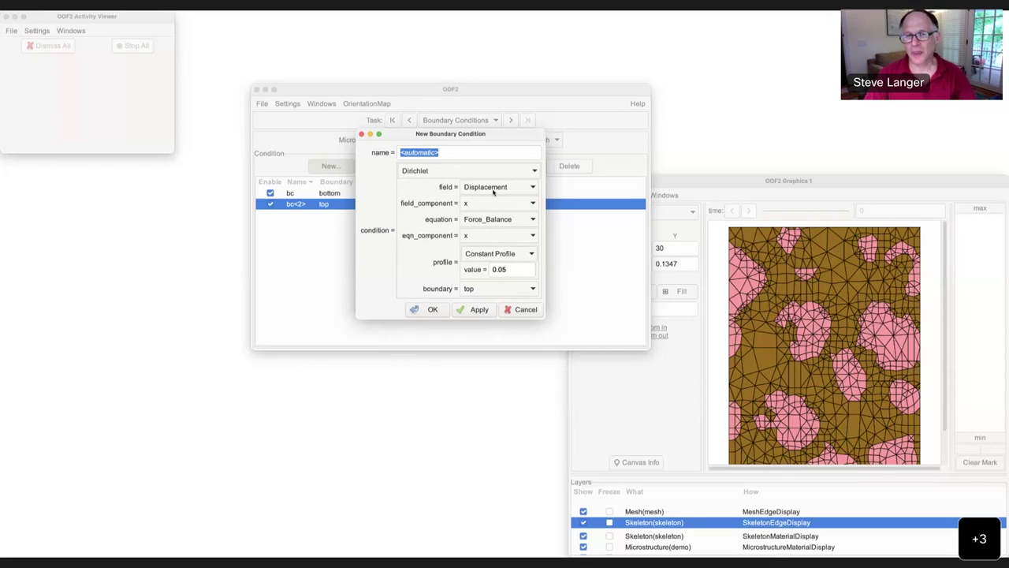
{"action": "left_click", "coordinate": [489, 289]}
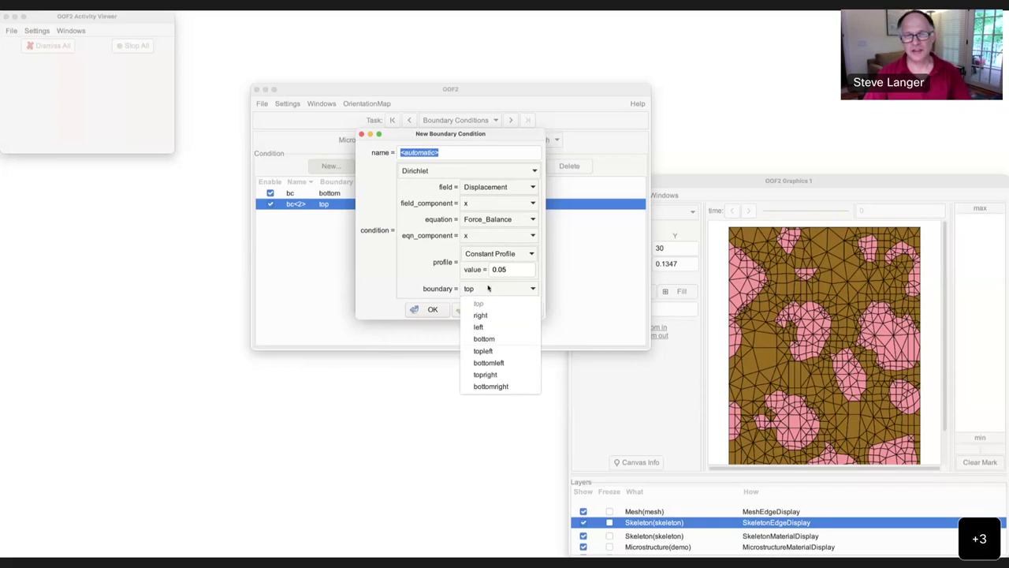
{"action": "left_click", "coordinate": [495, 364]}
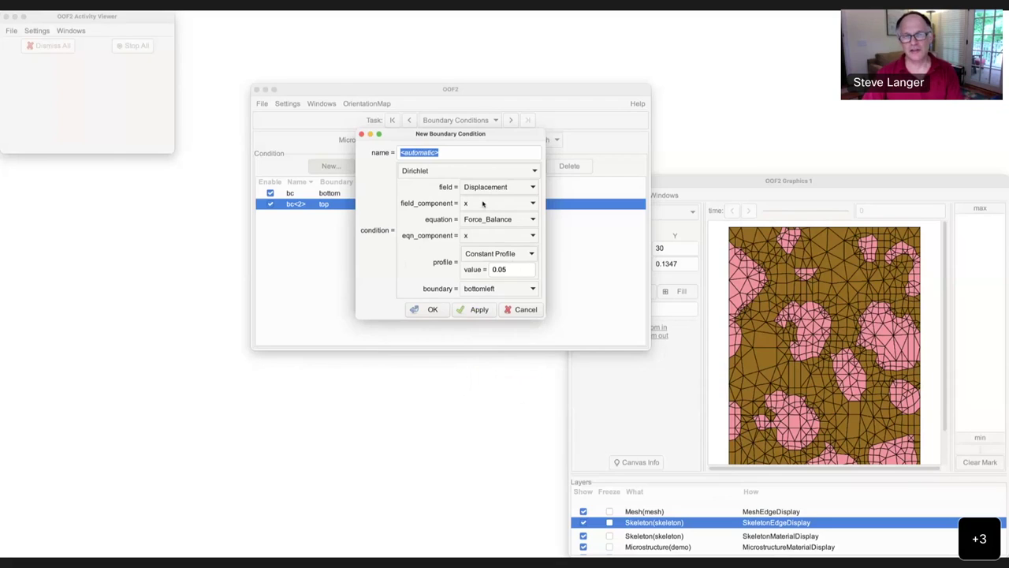
{"action": "triple_click", "coordinate": [504, 269]}
{"action": "type", "text": "0"}
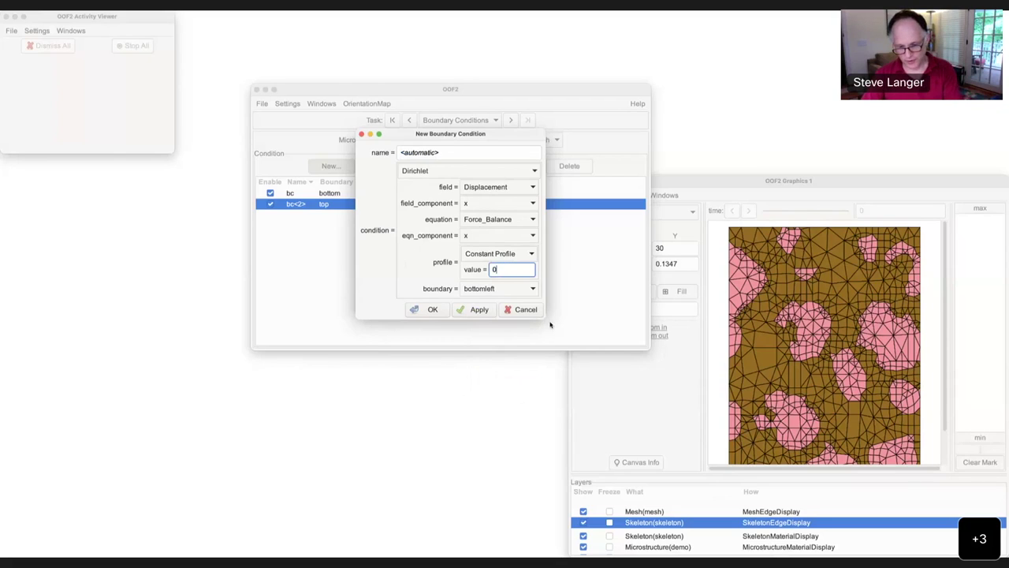
{"action": "left_click", "coordinate": [477, 310]}
Add a matching bottomleft condition with both the Displacement and Force_Balance components set to y and a constant profile of 0
{"action": "left_click", "coordinate": [483, 206]}
{"action": "left_click", "coordinate": [482, 228]}
{"action": "left_click", "coordinate": [485, 236]}
{"action": "left_click", "coordinate": [483, 259]}
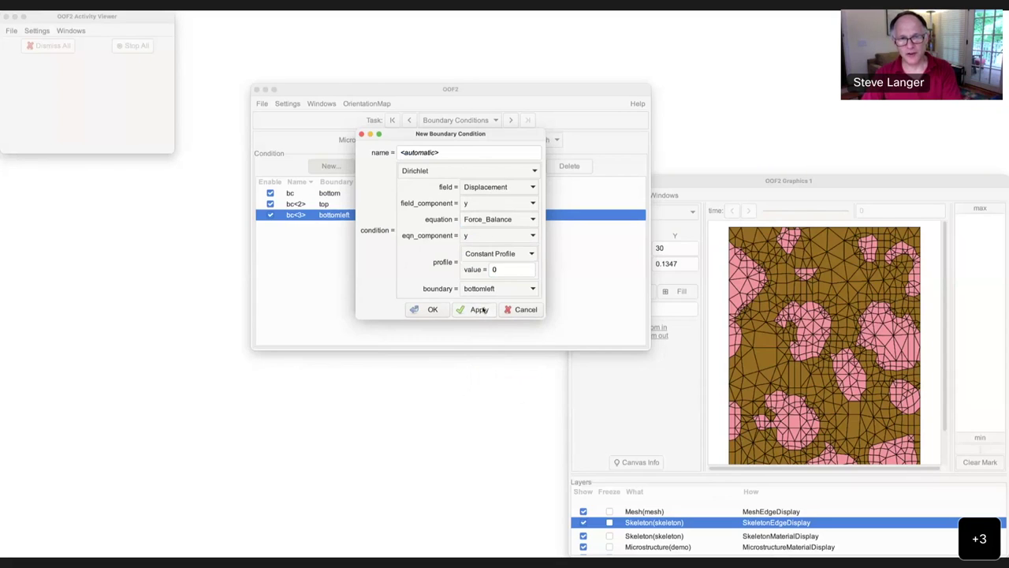
{"action": "left_click", "coordinate": [479, 309]}
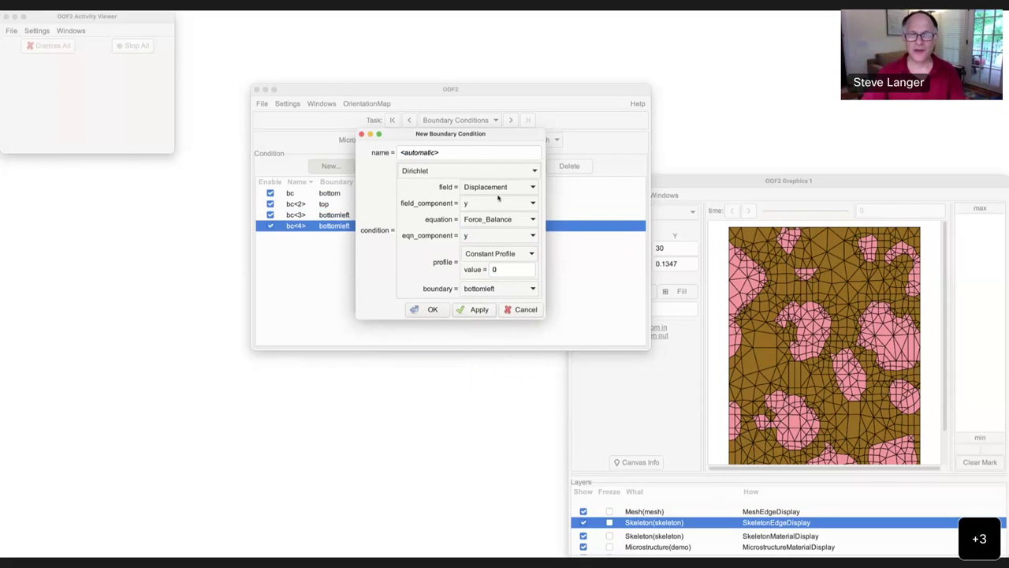
Add the same zero y-displacement Dirichlet condition at the bottomright point and finish creating boundary conditions
{"action": "left_click", "coordinate": [495, 289]}
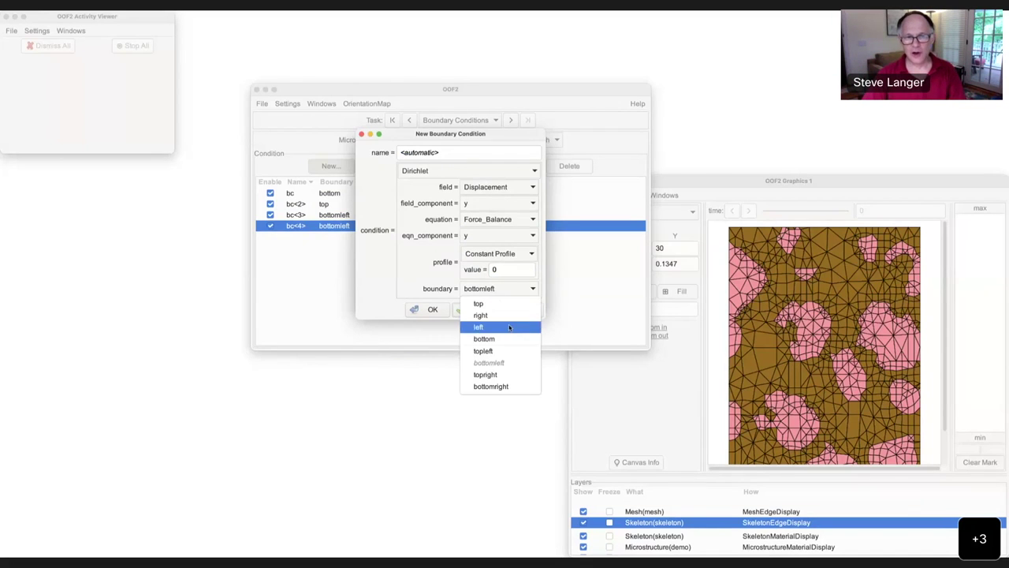
{"action": "left_click", "coordinate": [504, 389]}
{"action": "left_click", "coordinate": [433, 309]}
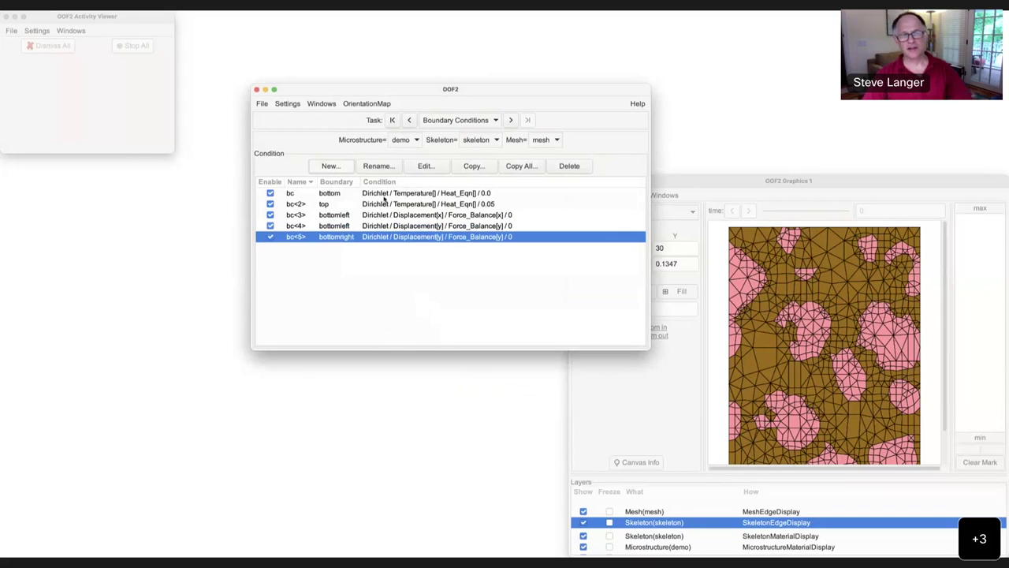
Go to the Solver task and open the solver settings for the default subproblem
{"action": "left_click", "coordinate": [465, 119]}
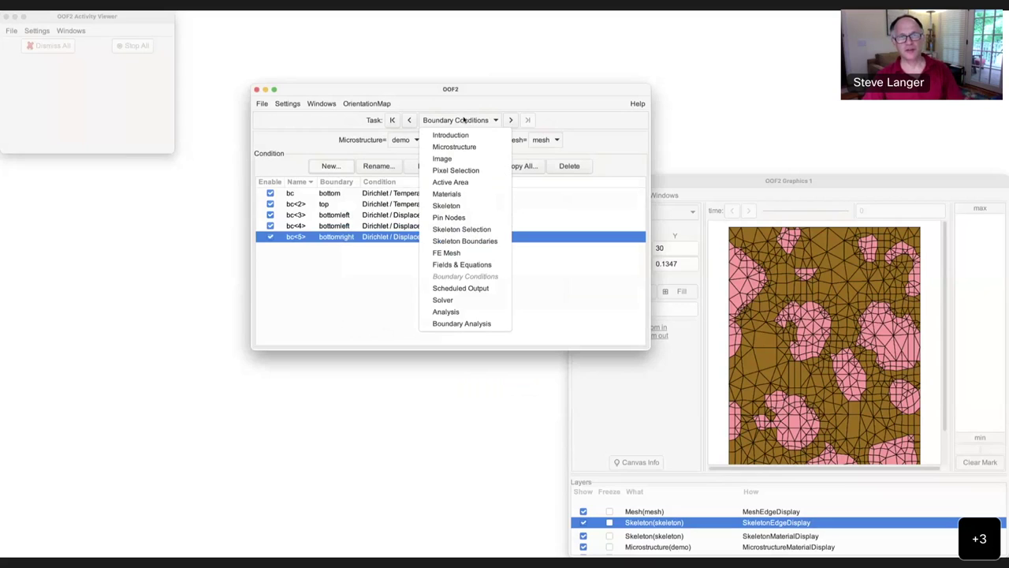
{"action": "left_click", "coordinate": [479, 301]}
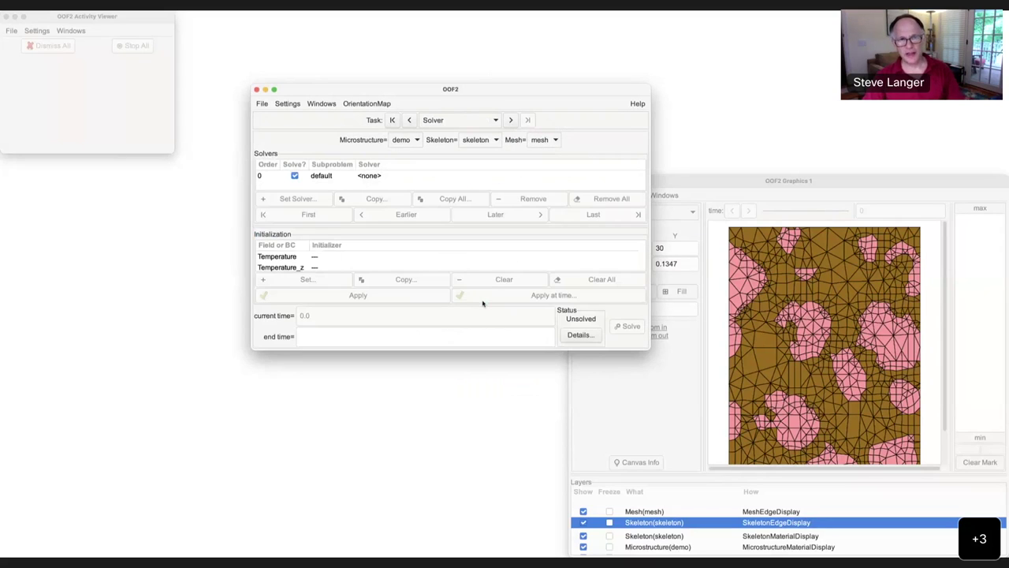
{"action": "left_click", "coordinate": [377, 176]}
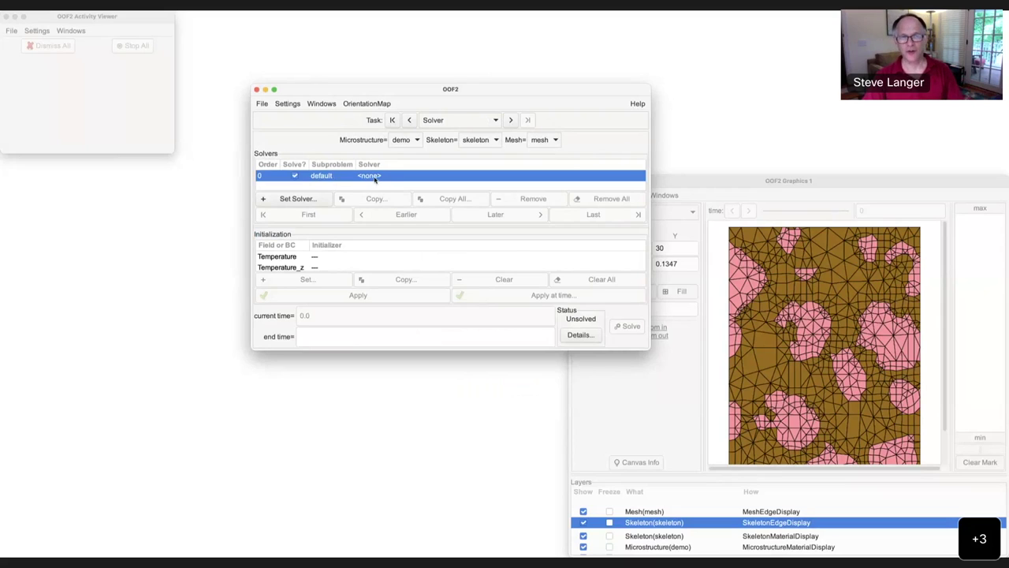
{"action": "double_click", "coordinate": [375, 179]}
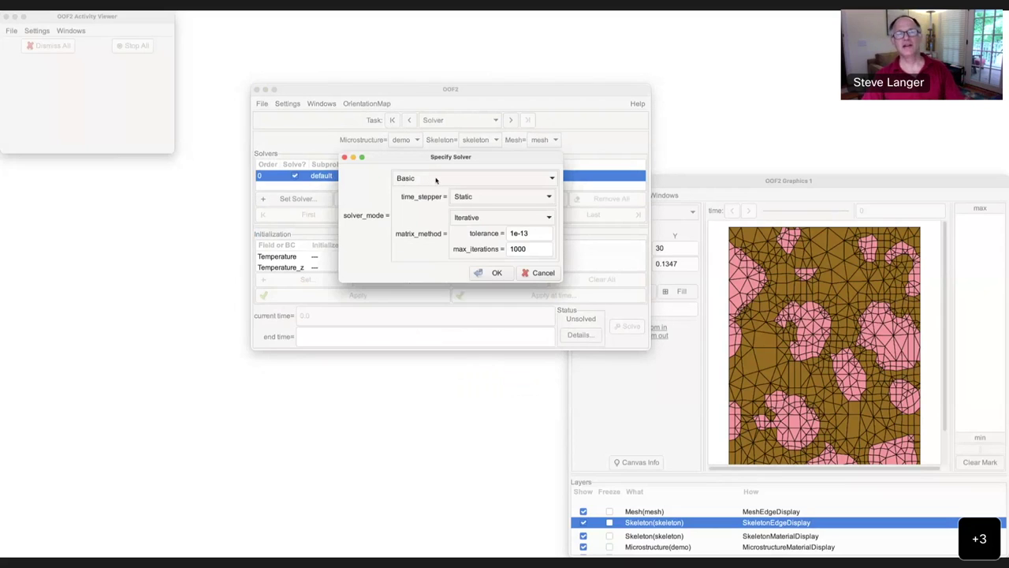
Examine the available solver modes, time steppers and matrix methods for the default subproblem
{"action": "left_click", "coordinate": [484, 183]}
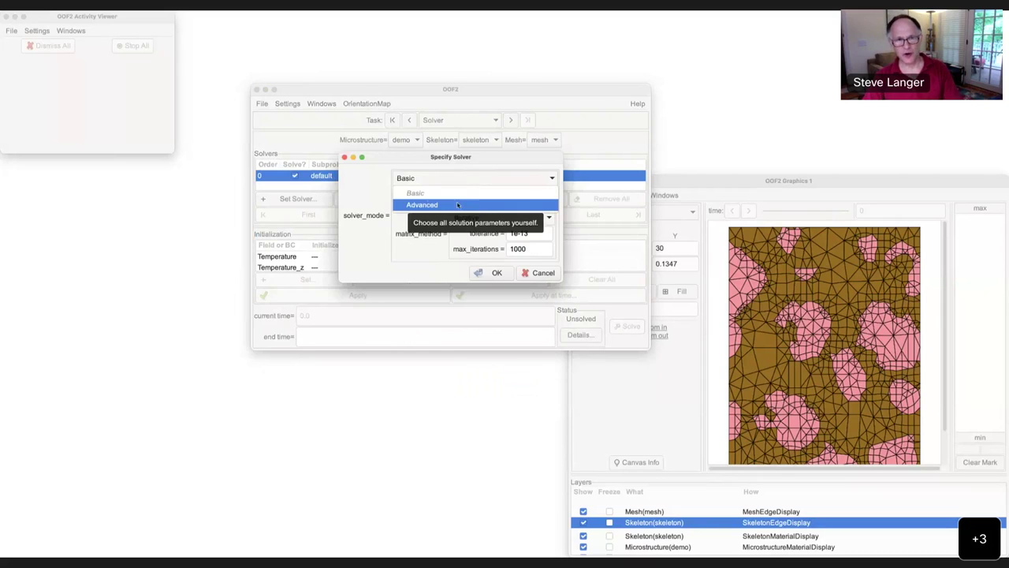
{"action": "key", "text": "Escape"}
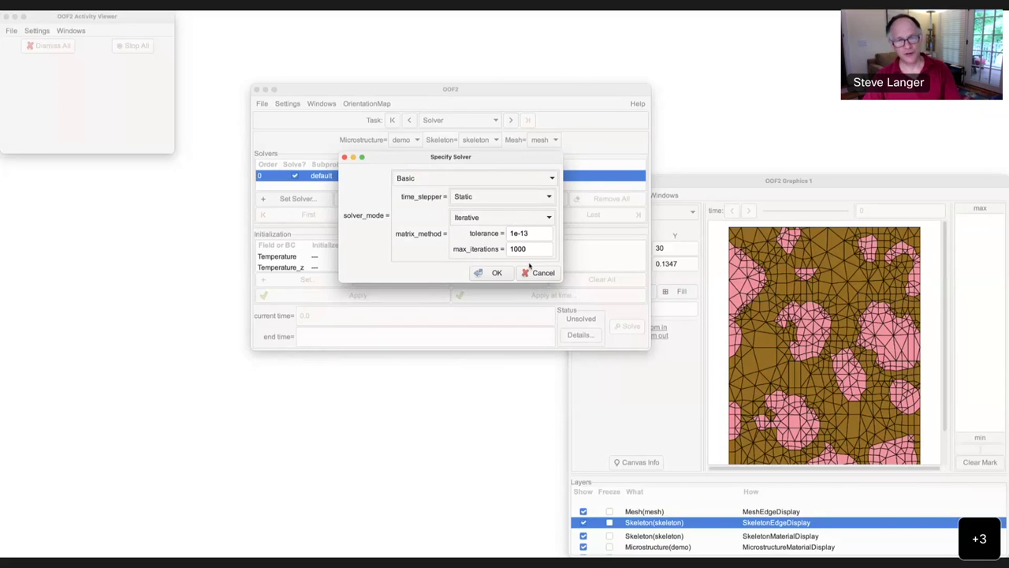
{"action": "left_click", "coordinate": [491, 200]}
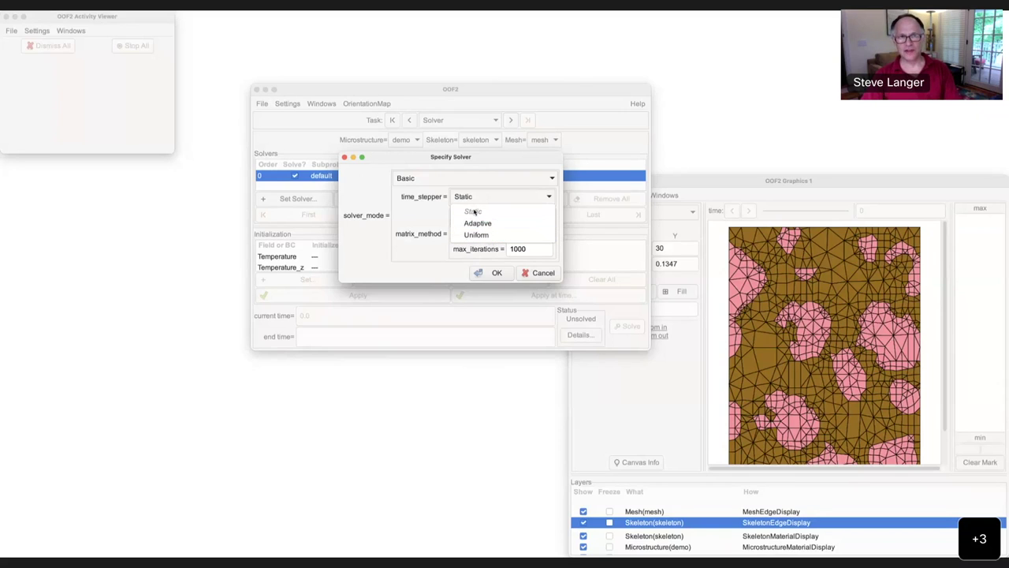
{"action": "left_click", "coordinate": [426, 215]}
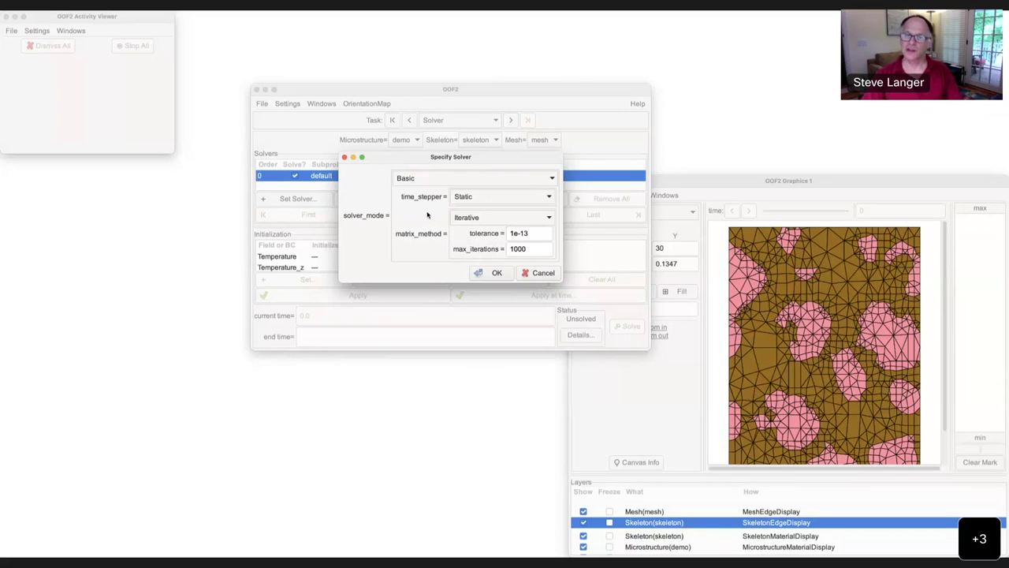
{"action": "left_click", "coordinate": [482, 197]}
{"action": "left_click", "coordinate": [482, 197]}
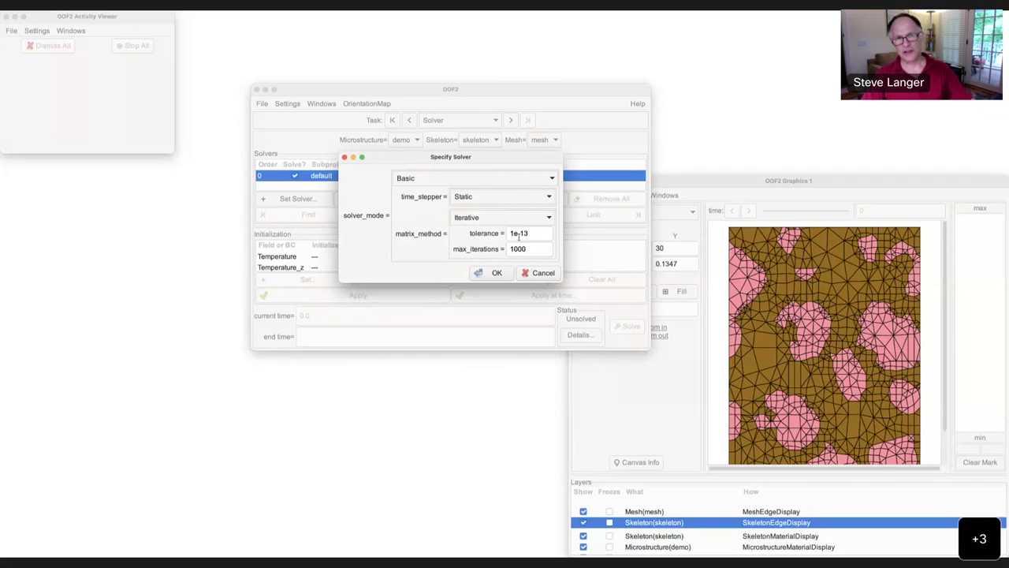
{"action": "left_click", "coordinate": [488, 219]}
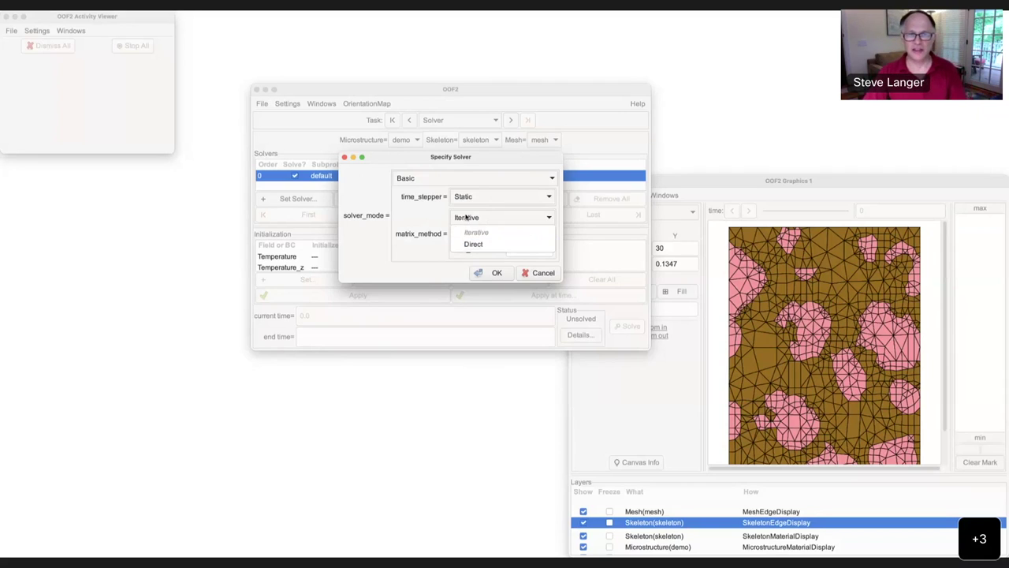
{"action": "left_click", "coordinate": [420, 212]}
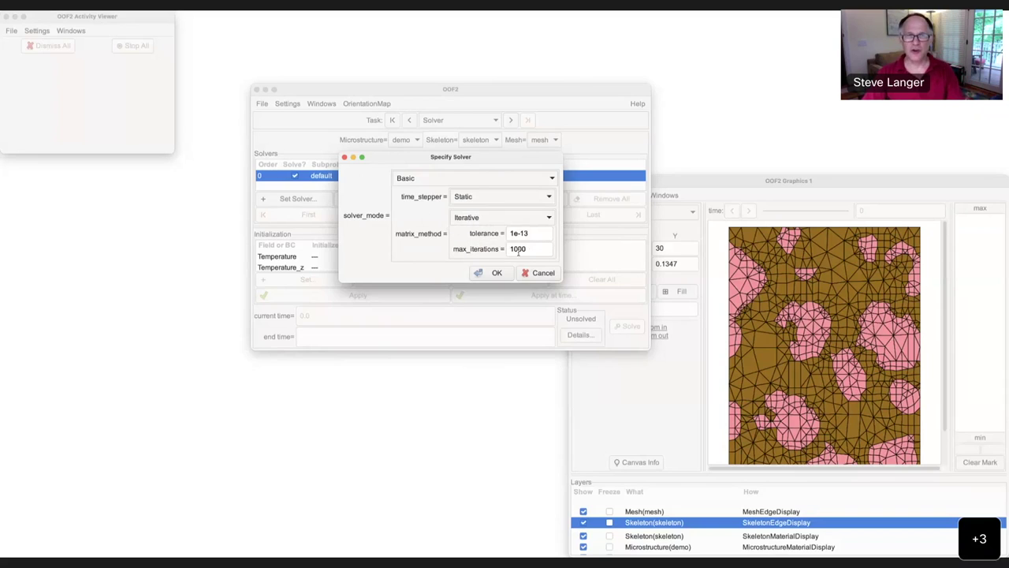
Set the iterative matrix method's maximum iterations to 3000 and assign the Basic static solver to the default subproblem
{"action": "double_click", "coordinate": [521, 248]}
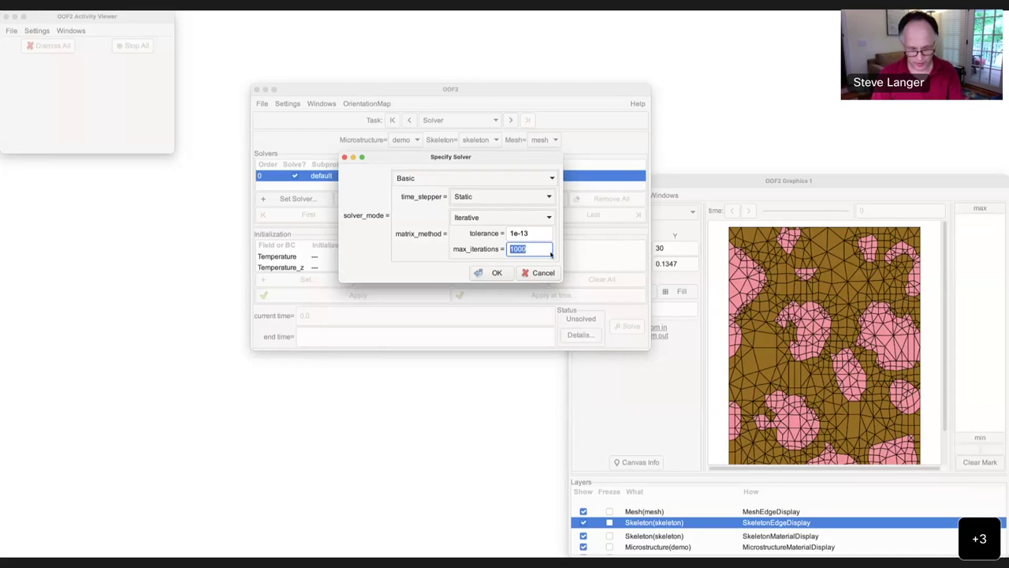
{"action": "type", "text": "300"}
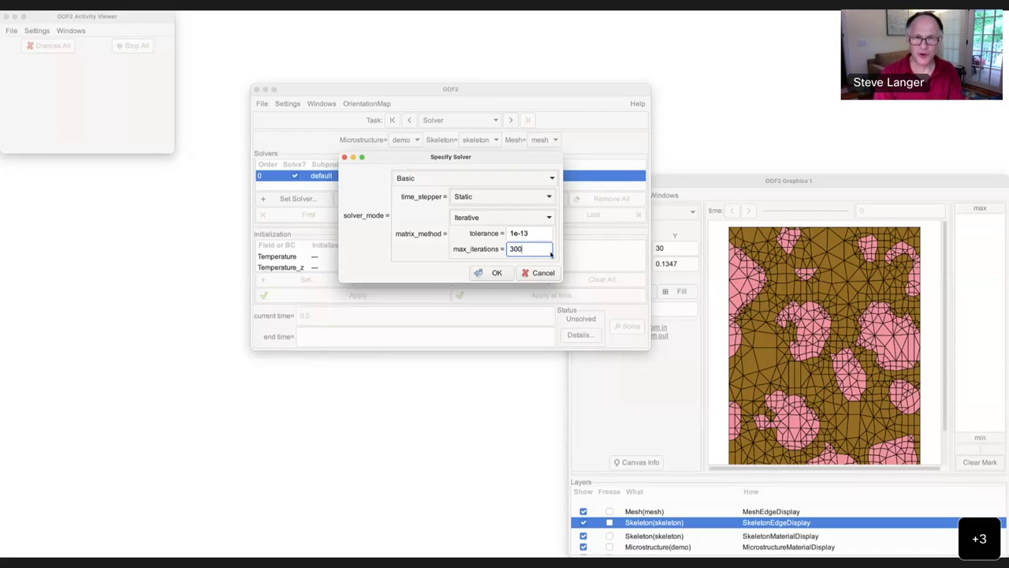
{"action": "type", "text": "0"}
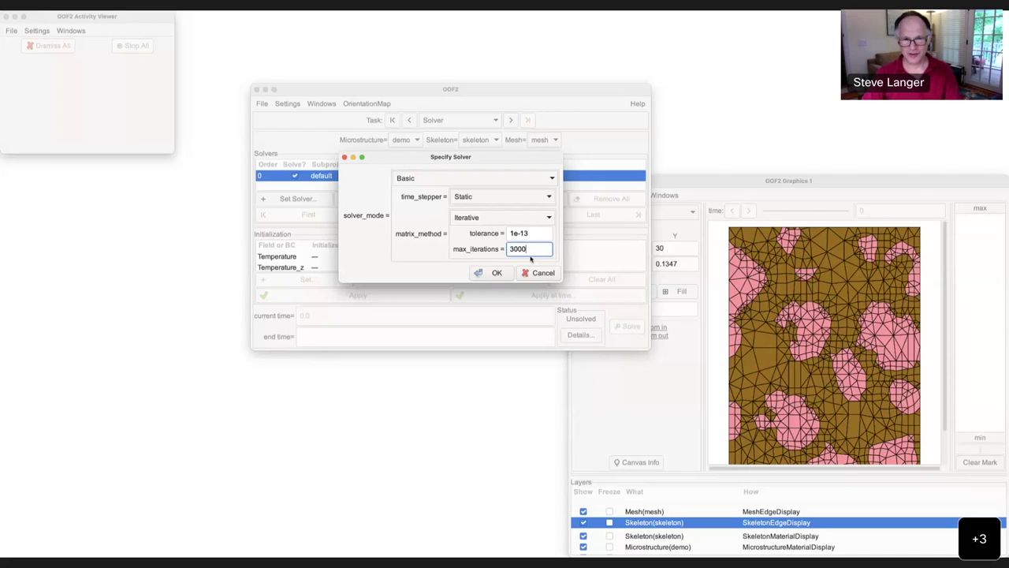
{"action": "left_click", "coordinate": [494, 274]}
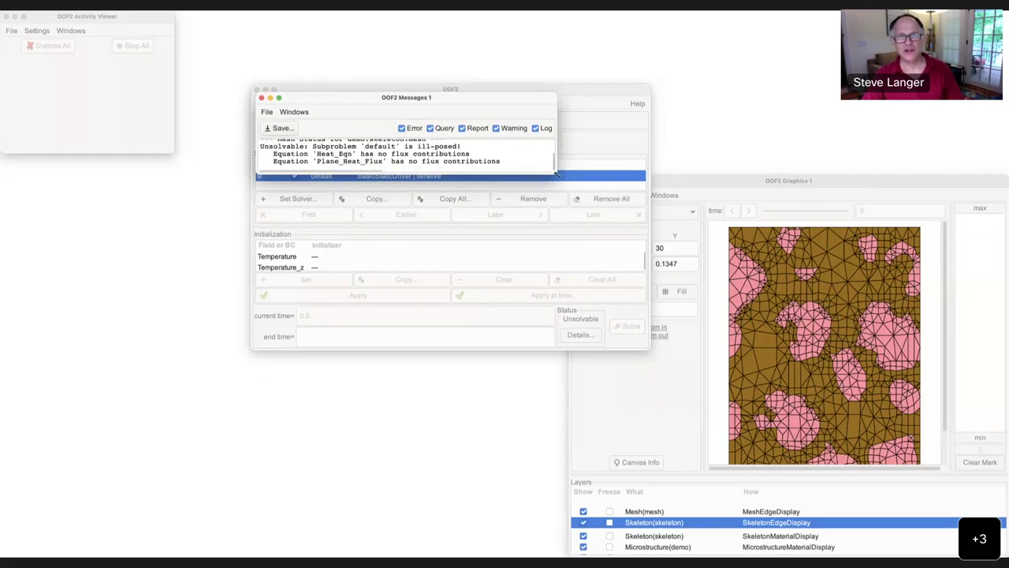
Enlarge the messages window and examine the mesh status lines about the equations' flux contributions
{"action": "left_click", "coordinate": [571, 190]}
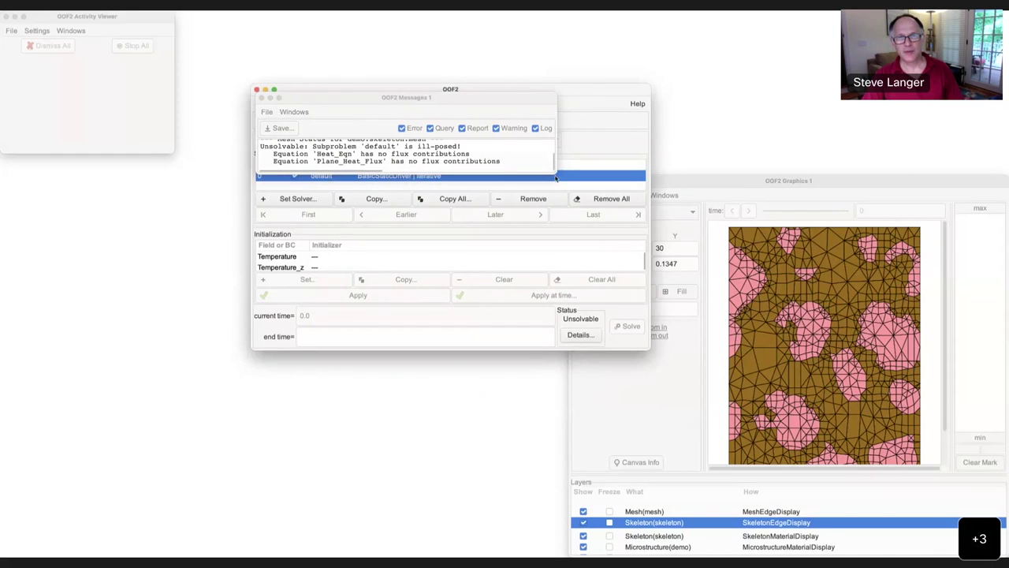
{"action": "left_click_drag", "start_coordinate": [556, 178], "coordinate": [583, 220]}
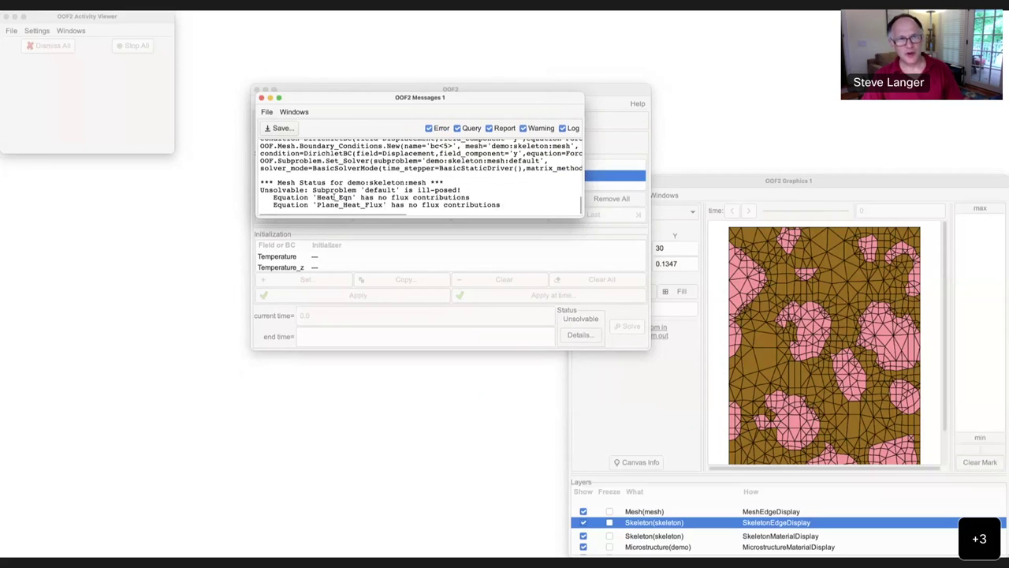
{"action": "left_click_drag", "start_coordinate": [318, 197], "coordinate": [504, 204]}
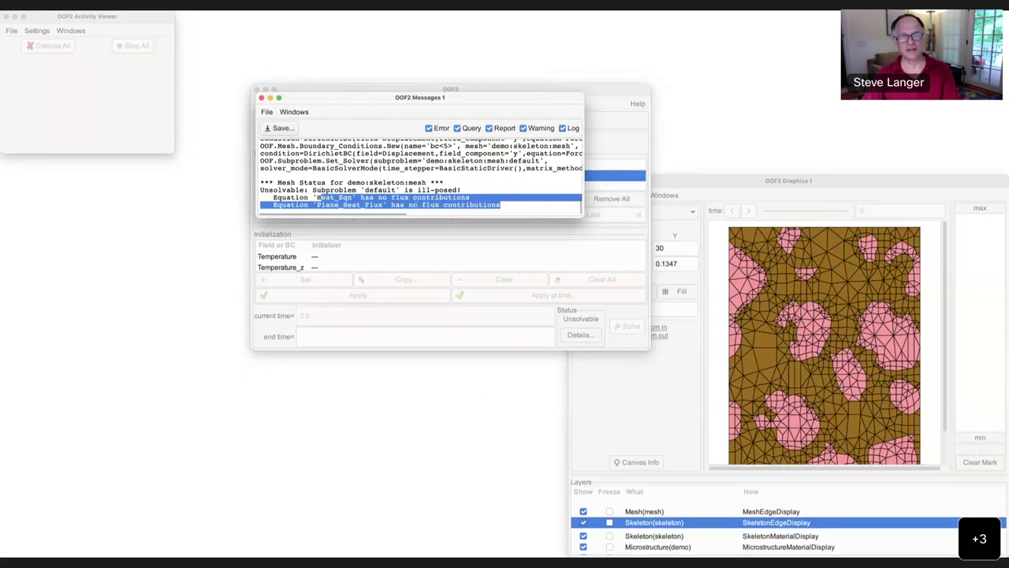
Return to the main OOF2 window and switch from the Solver task to the Materials task
{"action": "left_click", "coordinate": [629, 92]}
{"action": "left_click", "coordinate": [451, 120]}
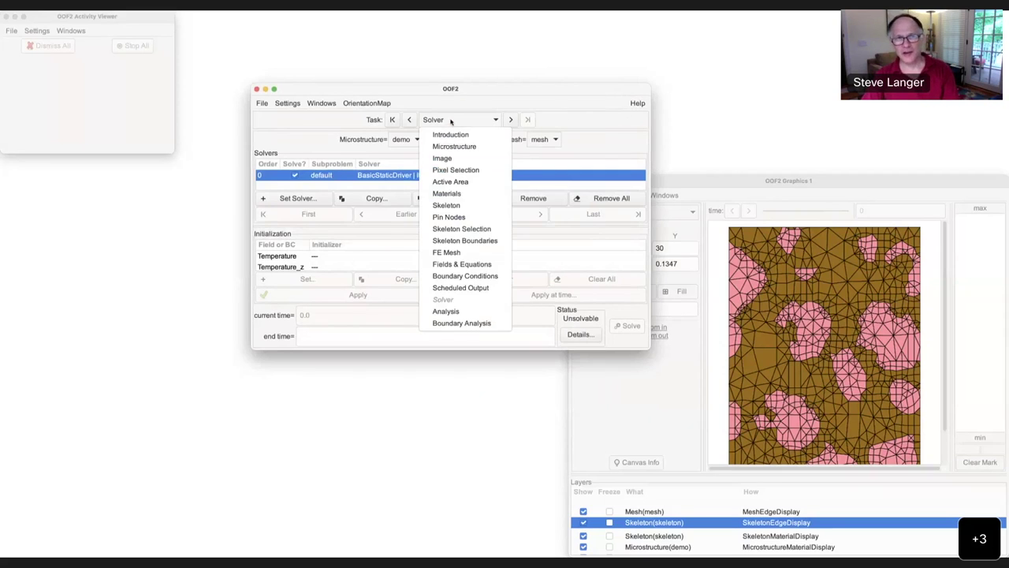
{"action": "left_click", "coordinate": [474, 194]}
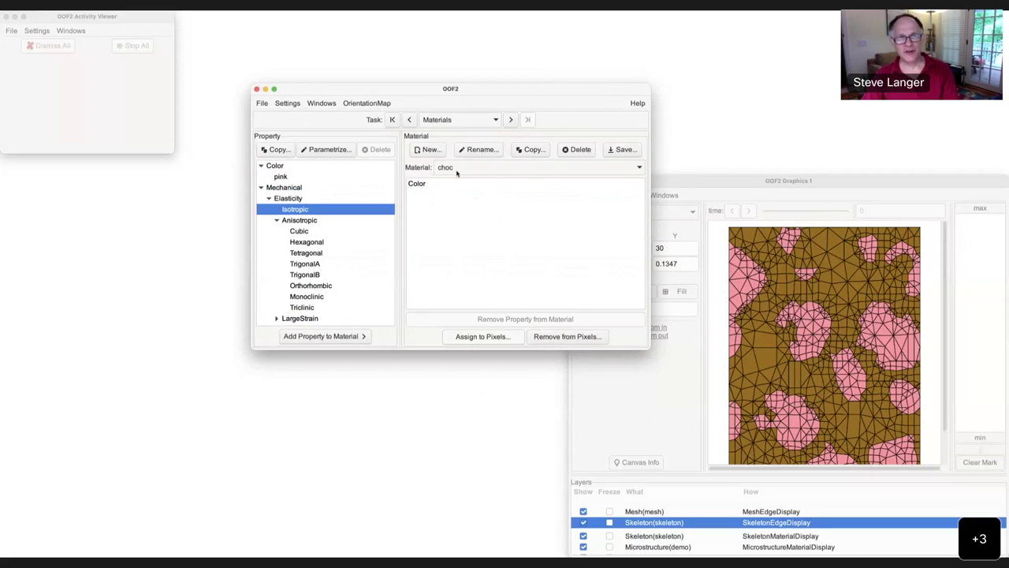
Add isotropic elasticity and isotropic thermal conductivity with kappa 1.0 to the choc material
{"action": "left_click", "coordinate": [329, 336]}
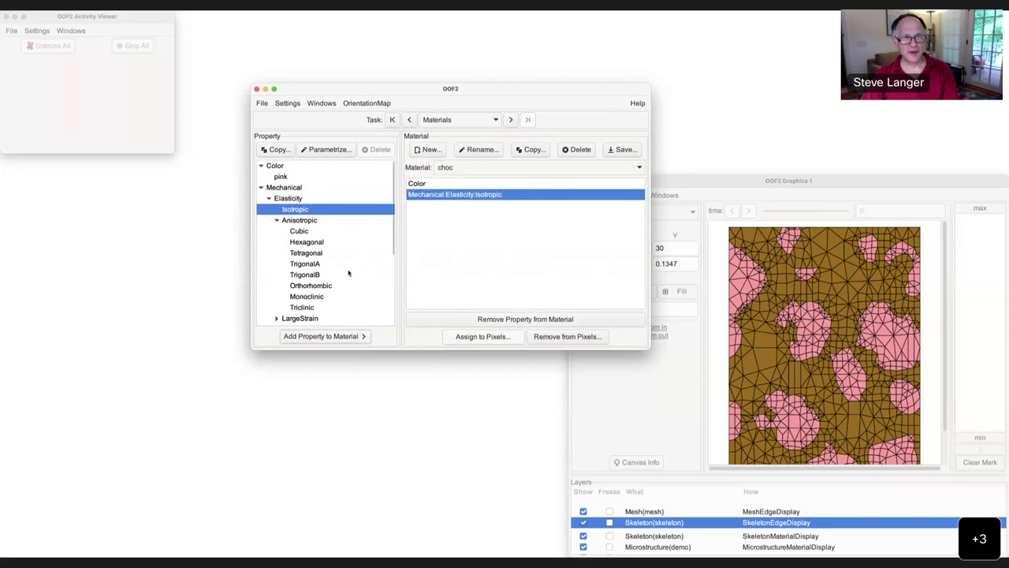
{"action": "scroll", "coordinate": [350, 273], "scroll_direction": "down", "scroll_amount": 5}
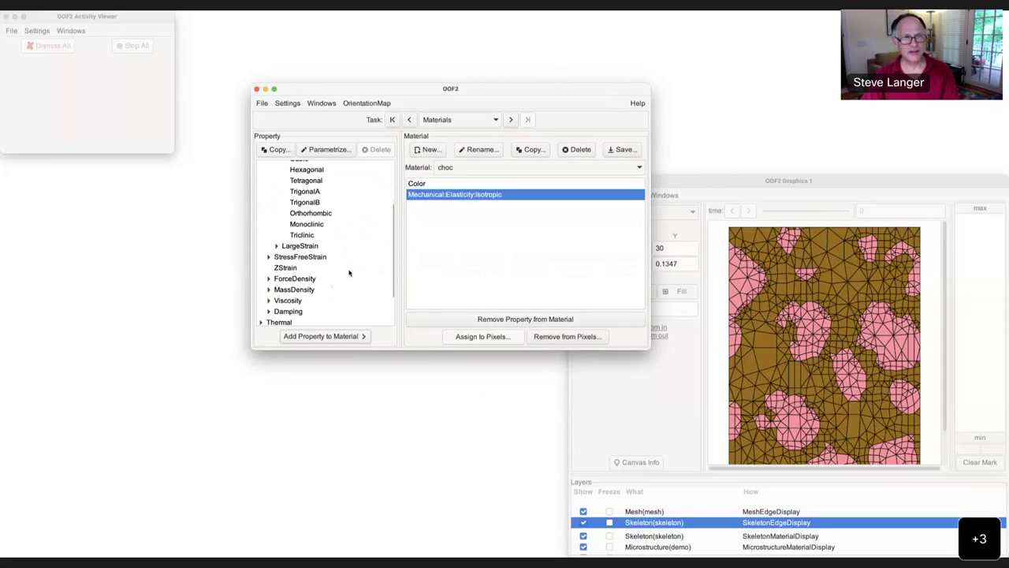
{"action": "scroll", "coordinate": [349, 273], "scroll_direction": "down", "scroll_amount": 3}
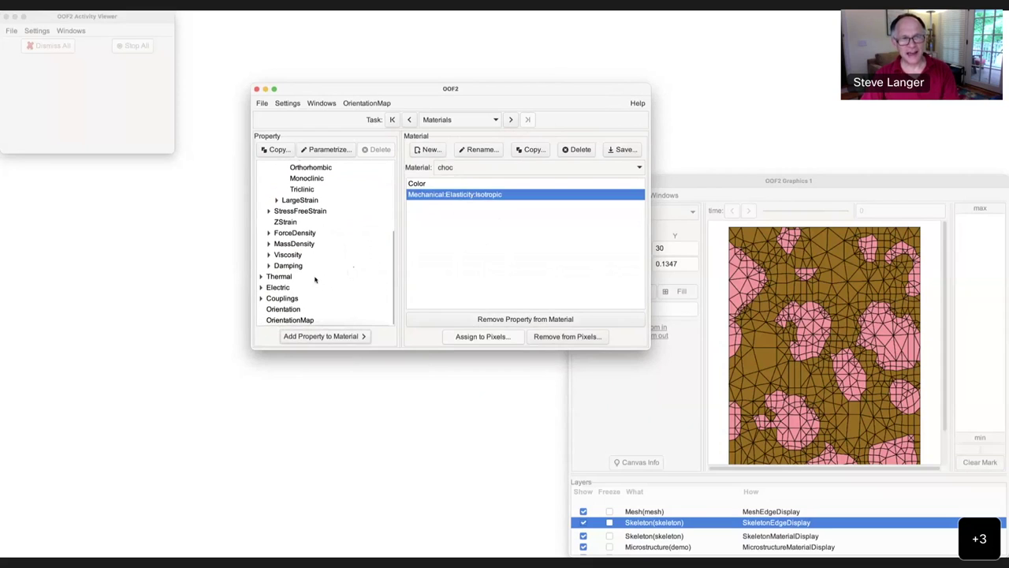
{"action": "left_click", "coordinate": [262, 277]}
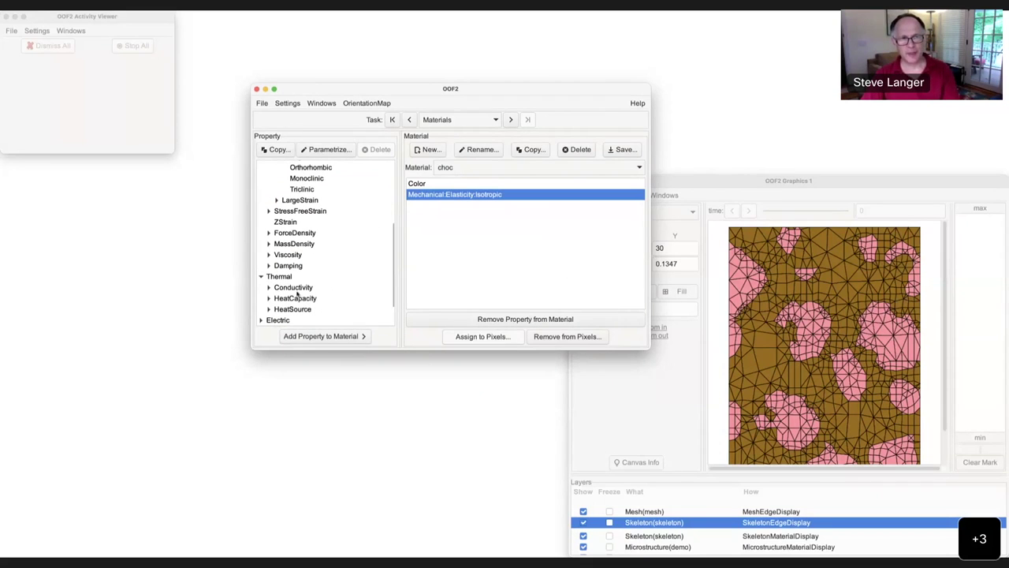
{"action": "left_click", "coordinate": [269, 288]}
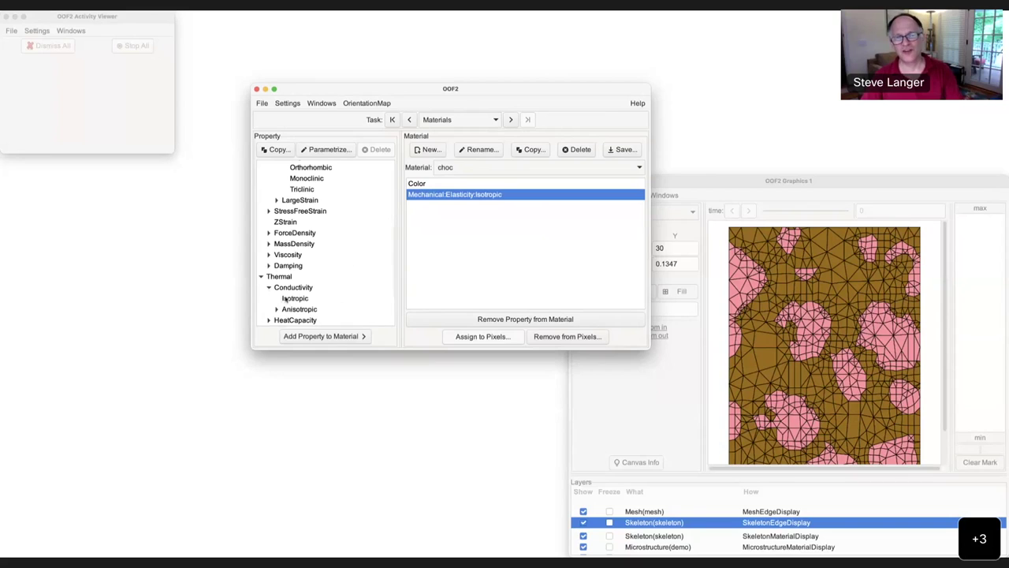
{"action": "left_click", "coordinate": [303, 303]}
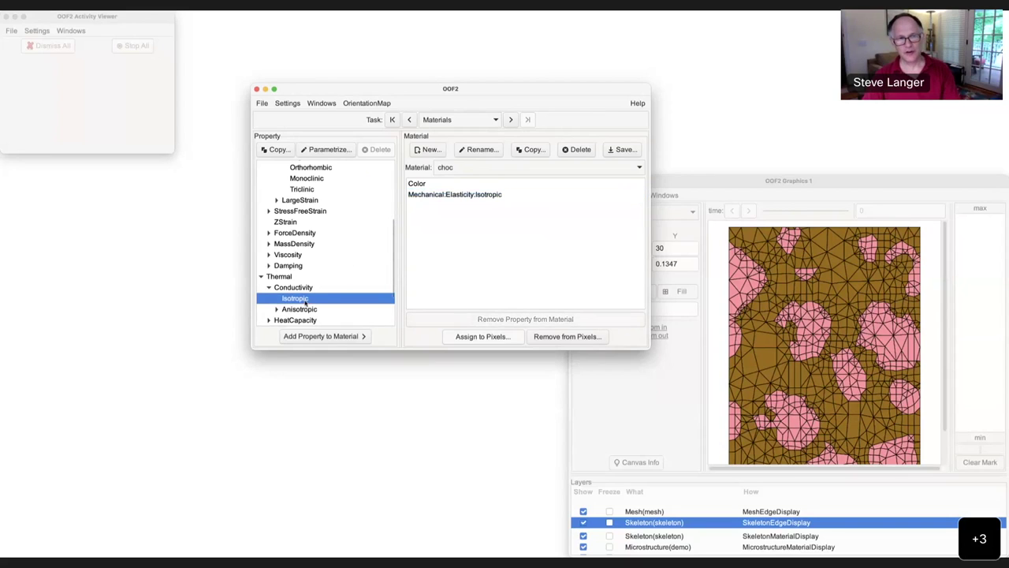
{"action": "double_click", "coordinate": [302, 302]}
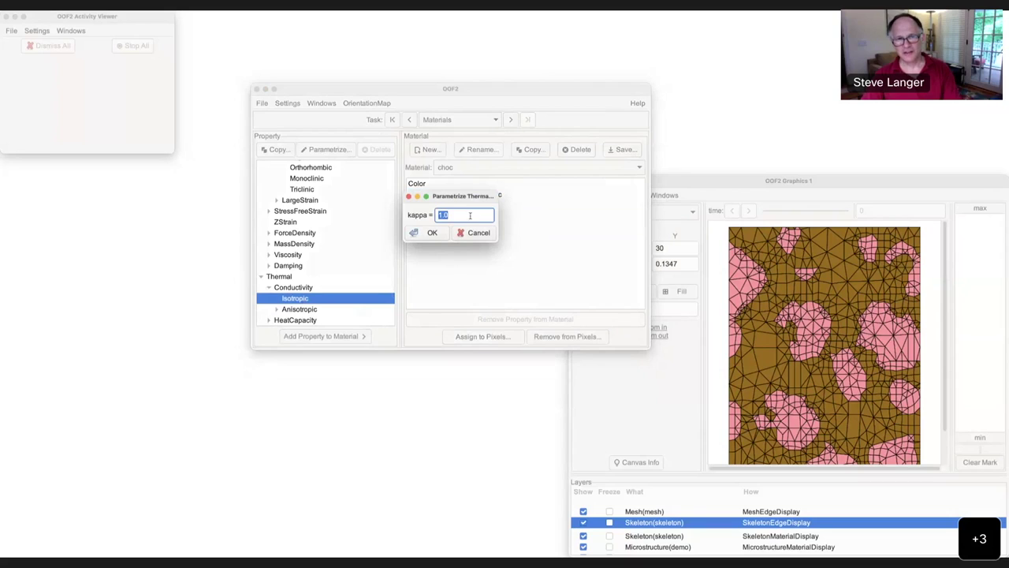
{"action": "left_click", "coordinate": [429, 234]}
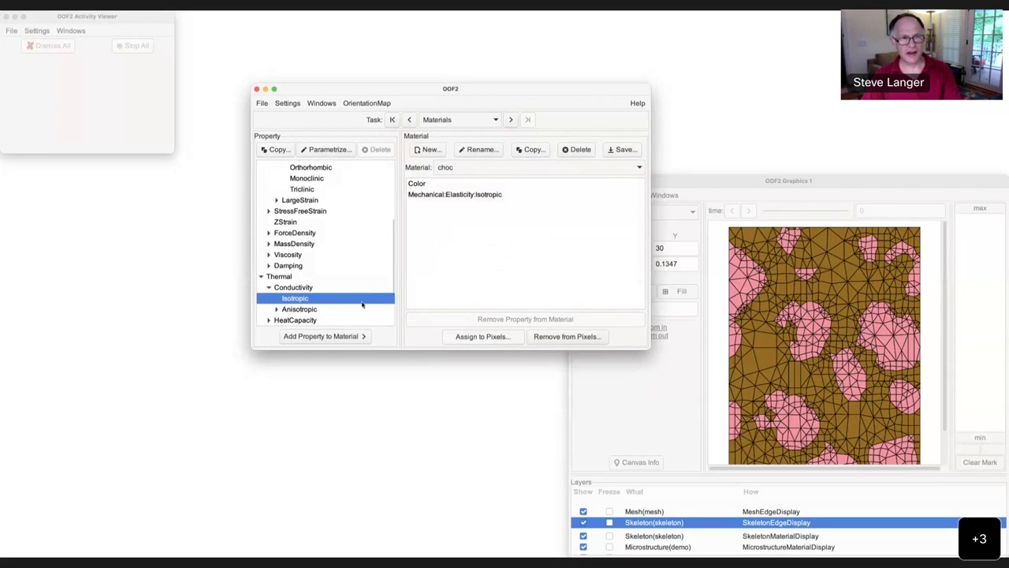
{"action": "left_click", "coordinate": [332, 339]}
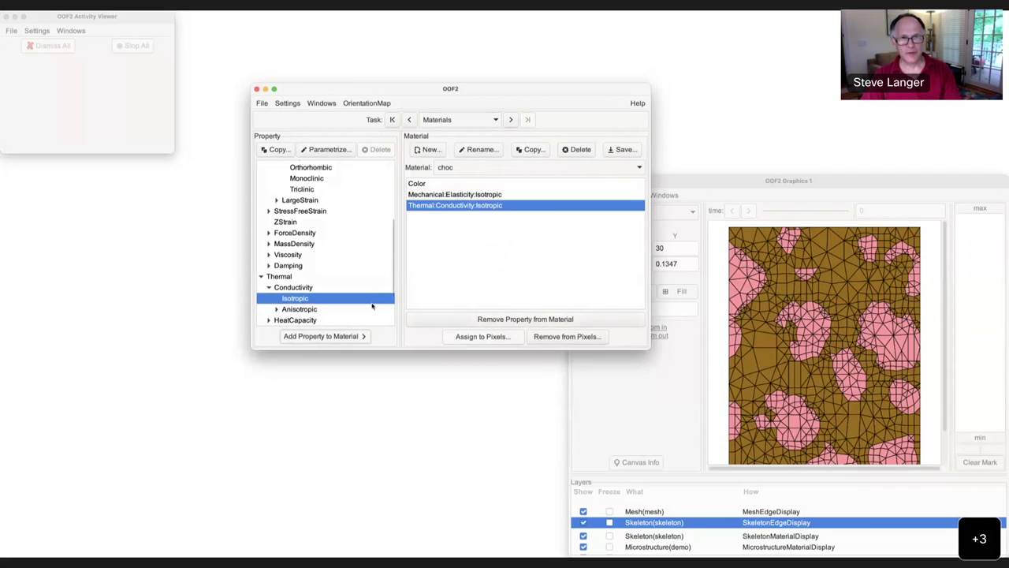
Add the same isotropic thermal conductivity property to the mm material
{"action": "left_click", "coordinate": [475, 167]}
{"action": "left_click", "coordinate": [474, 194]}
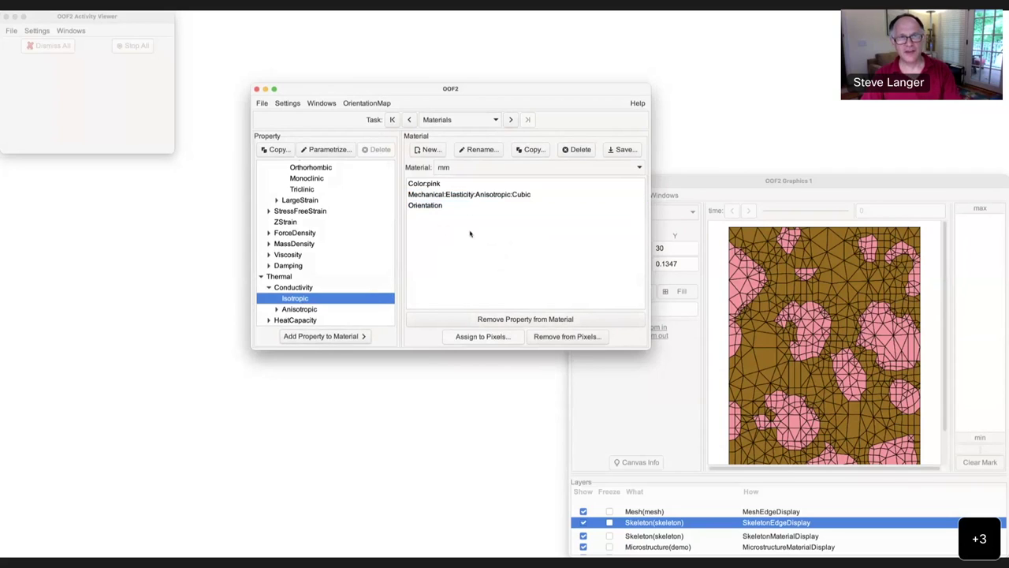
{"action": "left_click", "coordinate": [334, 337]}
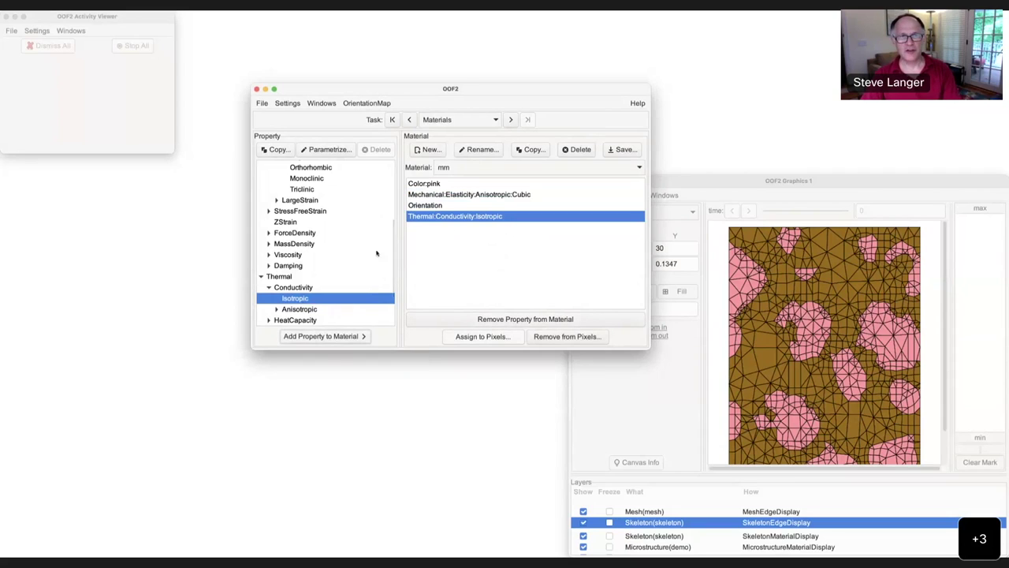
Parametrize the isotropic thermal expansion coupling with alpha 1.0 and T0 0.0 and add it to the mm material
{"action": "scroll", "coordinate": [332, 260], "scroll_direction": "down", "scroll_amount": 3}
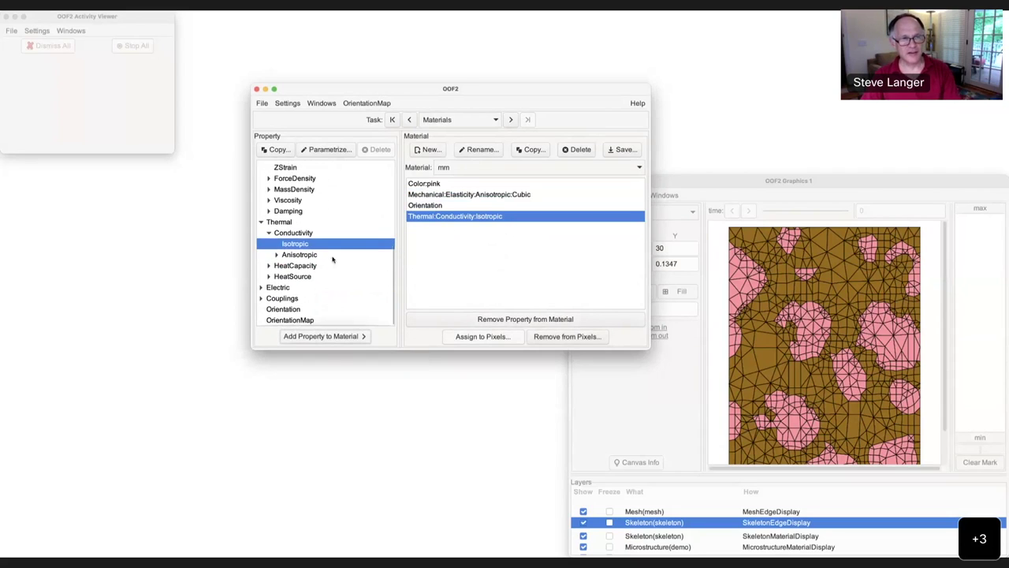
{"action": "left_click", "coordinate": [261, 300]}
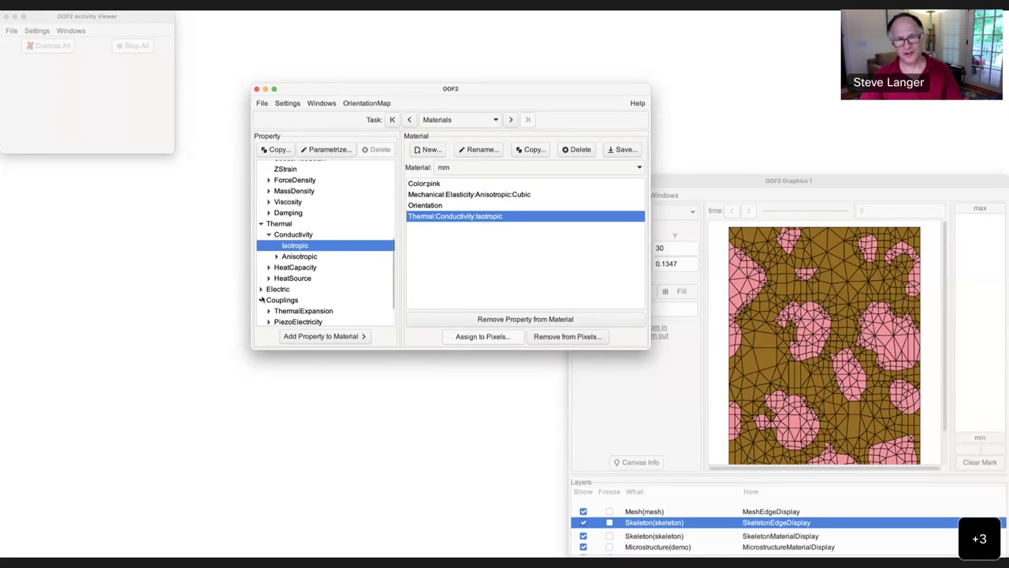
{"action": "scroll", "coordinate": [313, 286], "scroll_direction": "down", "scroll_amount": 2}
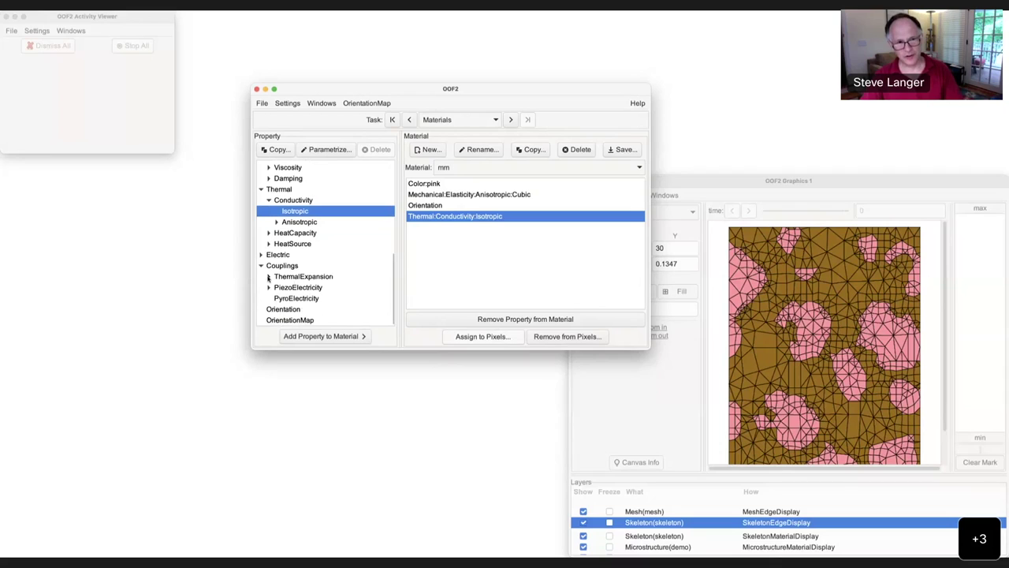
{"action": "left_click", "coordinate": [268, 277]}
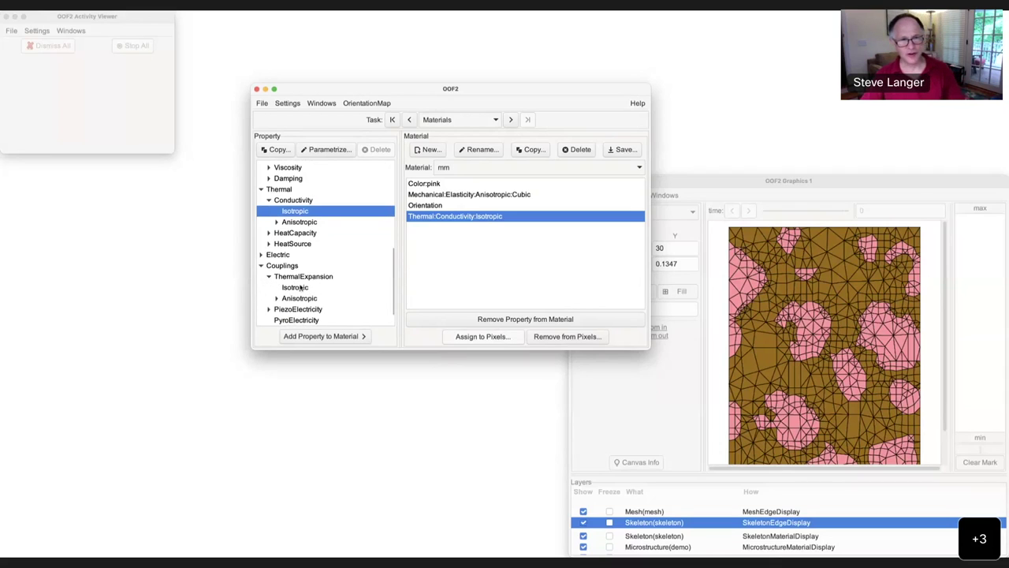
{"action": "left_click", "coordinate": [301, 288]}
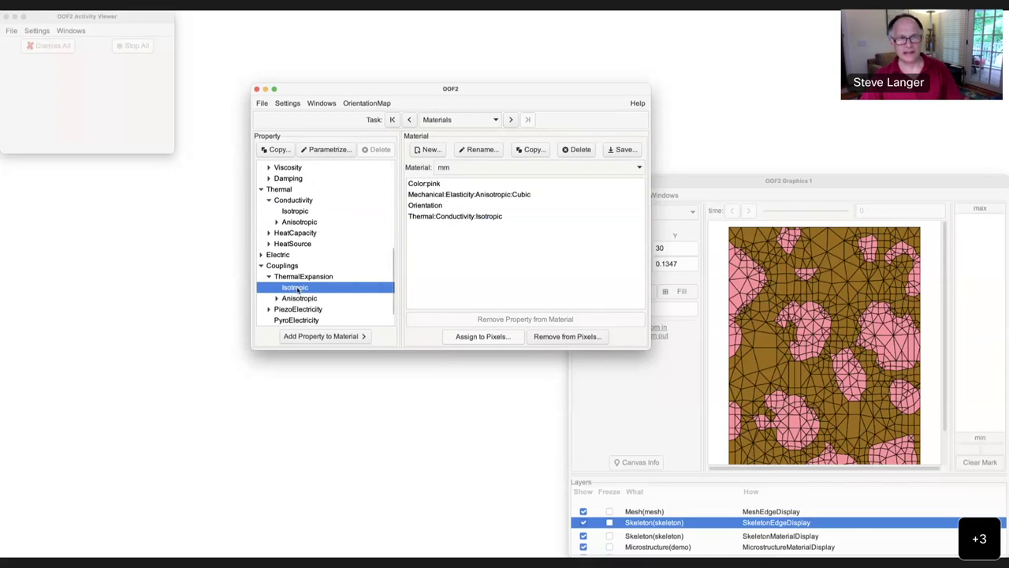
{"action": "double_click", "coordinate": [296, 288]}
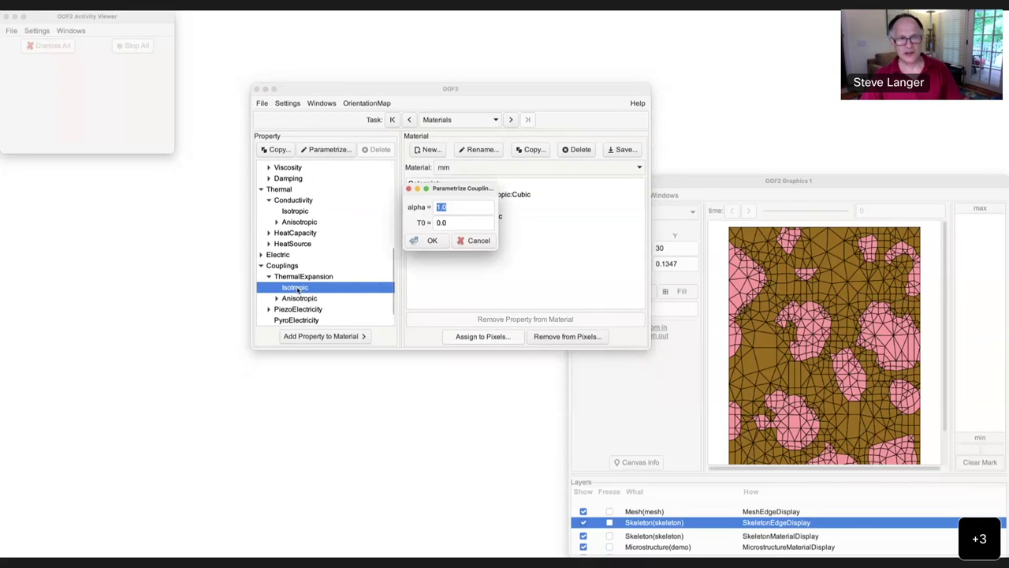
{"action": "left_click", "coordinate": [439, 243]}
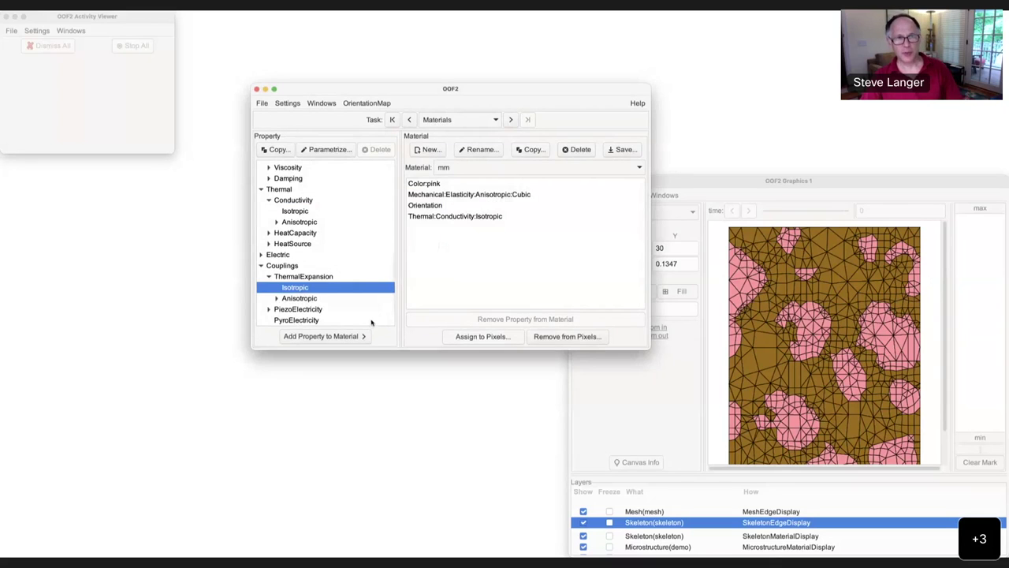
{"action": "left_click", "coordinate": [332, 336]}
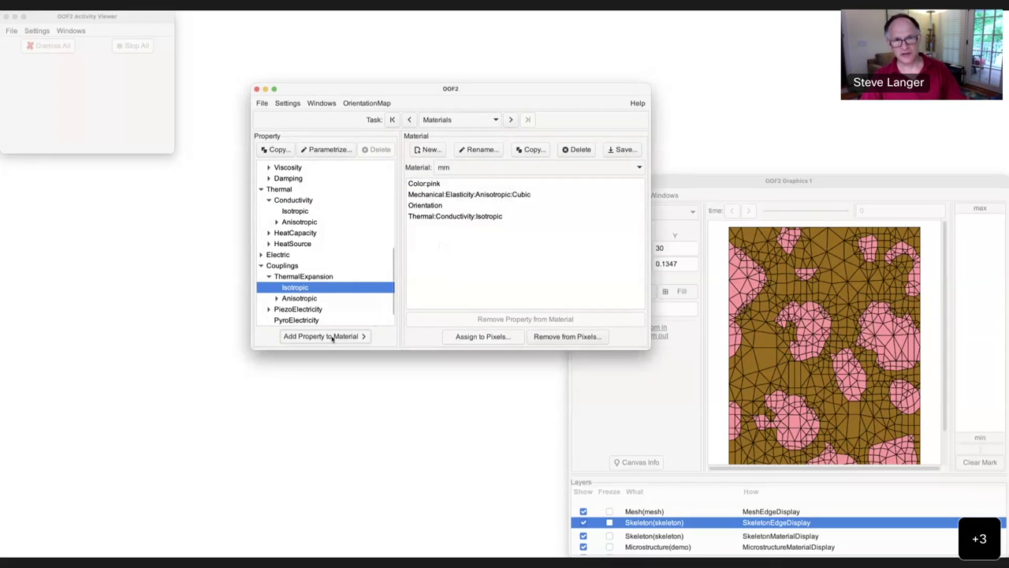
Switch to the Solver task and solve the demo mesh with the static solver
{"action": "left_click", "coordinate": [453, 119]}
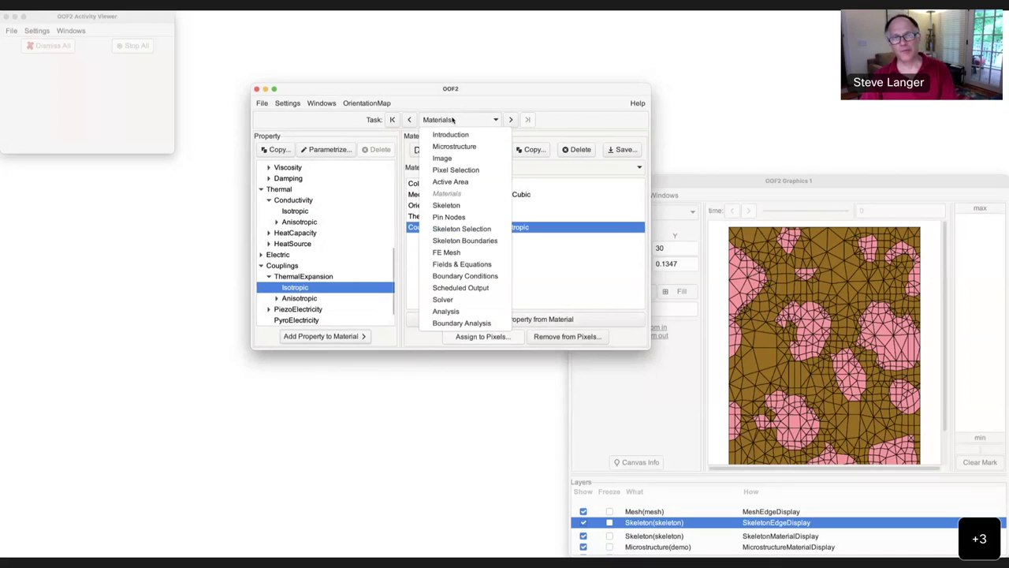
{"action": "left_click", "coordinate": [492, 299]}
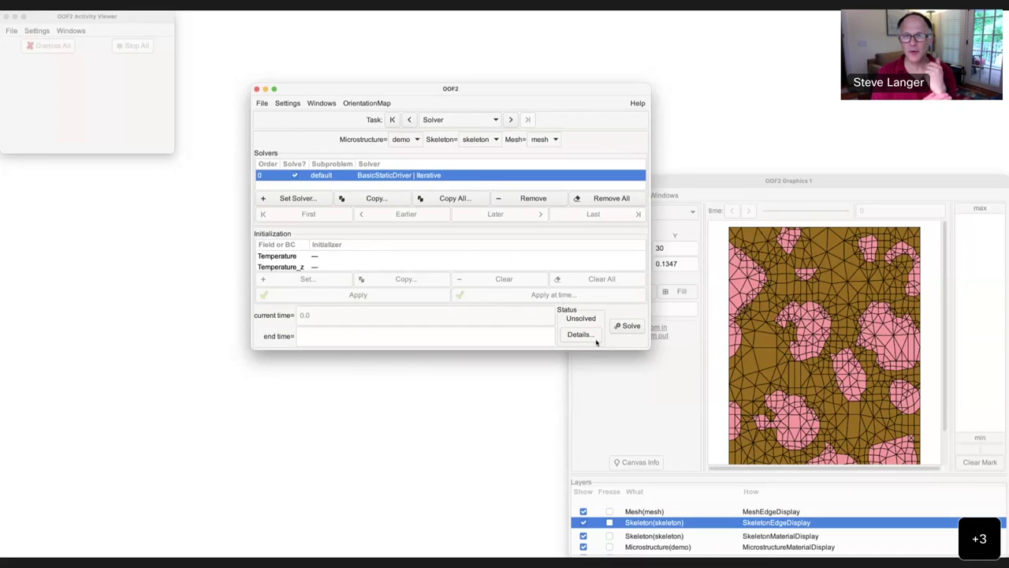
{"action": "left_click", "coordinate": [626, 326]}
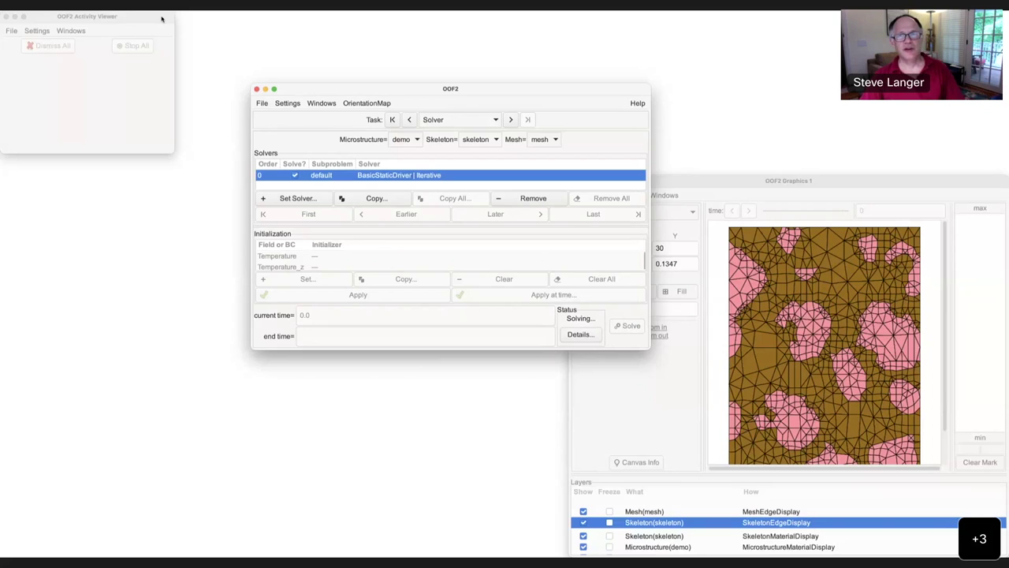
Move the windows apart to uncover the messages log and examine the solution's matrix size, iteration count and residual
{"action": "left_click_drag", "start_coordinate": [161, 18], "coordinate": [820, 80]}
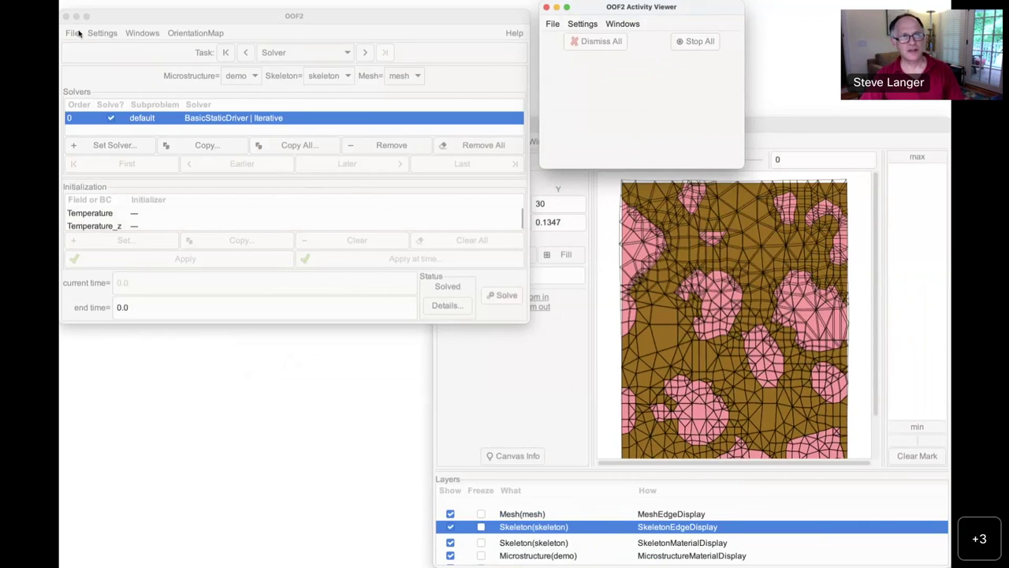
{"action": "left_click_drag", "start_coordinate": [203, 16], "coordinate": [192, 175]}
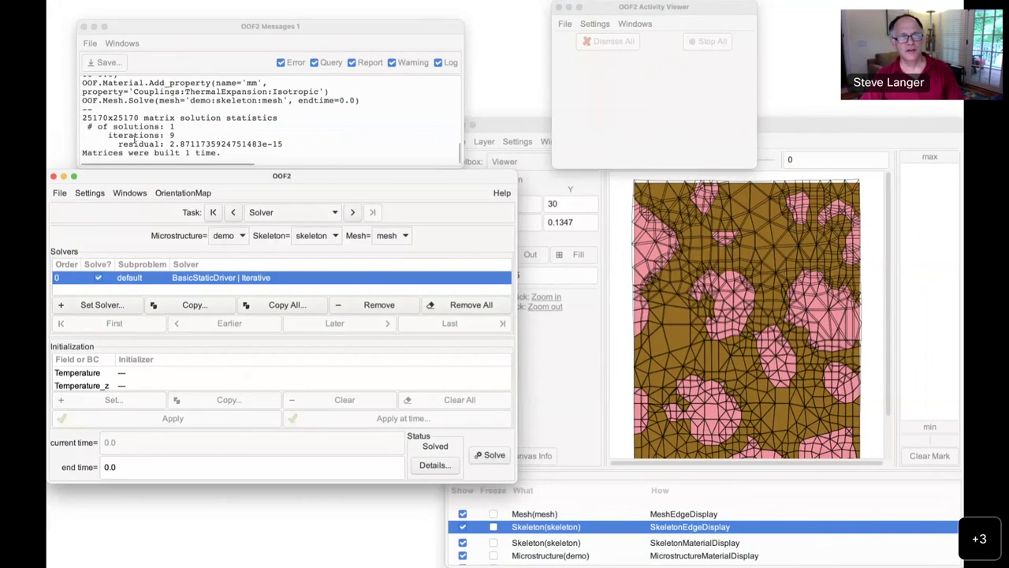
{"action": "left_click", "coordinate": [83, 119]}
{"action": "left_click_drag", "start_coordinate": [84, 118], "coordinate": [136, 119]}
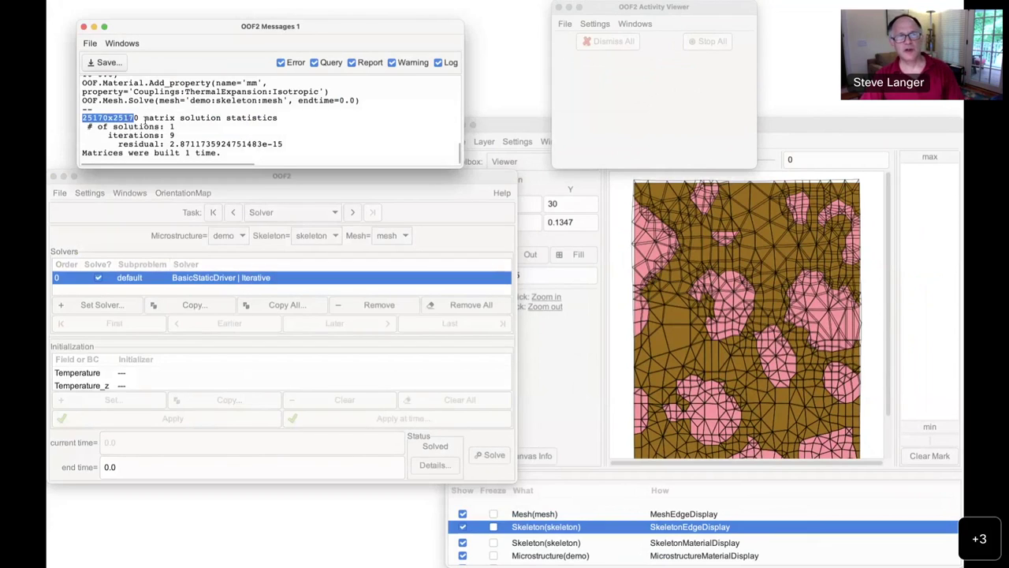
{"action": "left_click_drag", "start_coordinate": [168, 135], "coordinate": [178, 135]}
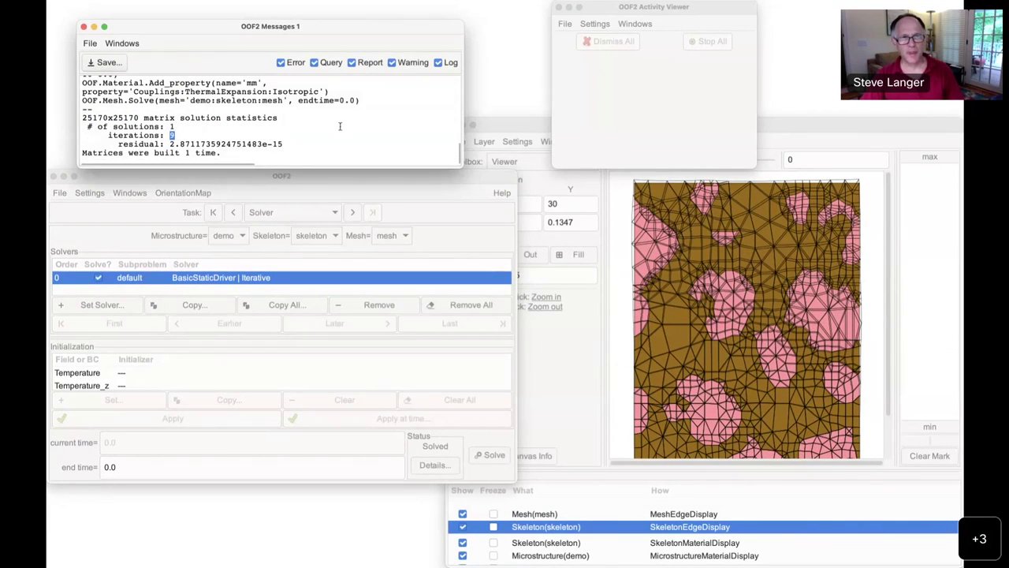
{"action": "scroll", "coordinate": [326, 137], "scroll_direction": "right", "scroll_amount": 1}
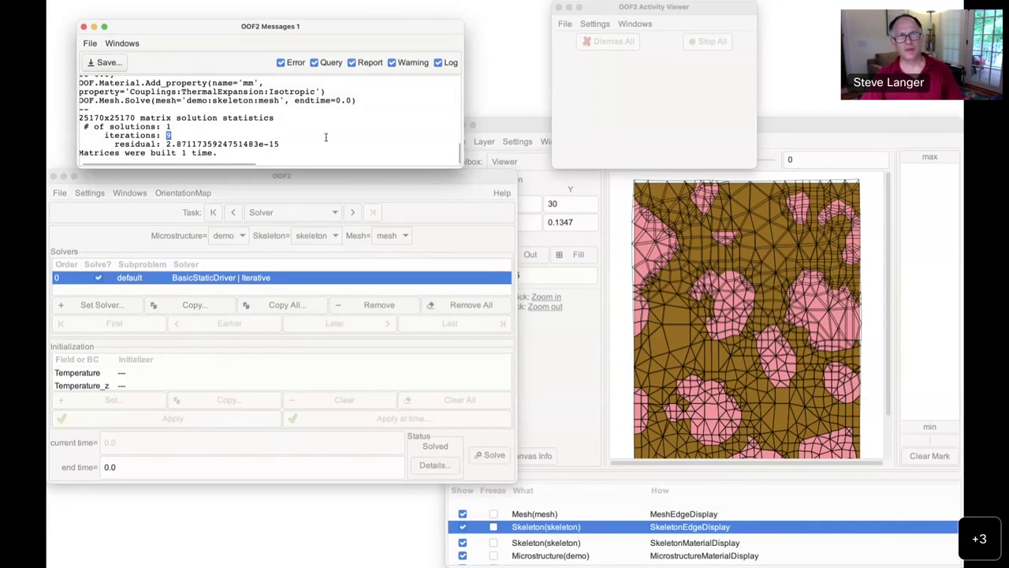
{"action": "double_click", "coordinate": [199, 144]}
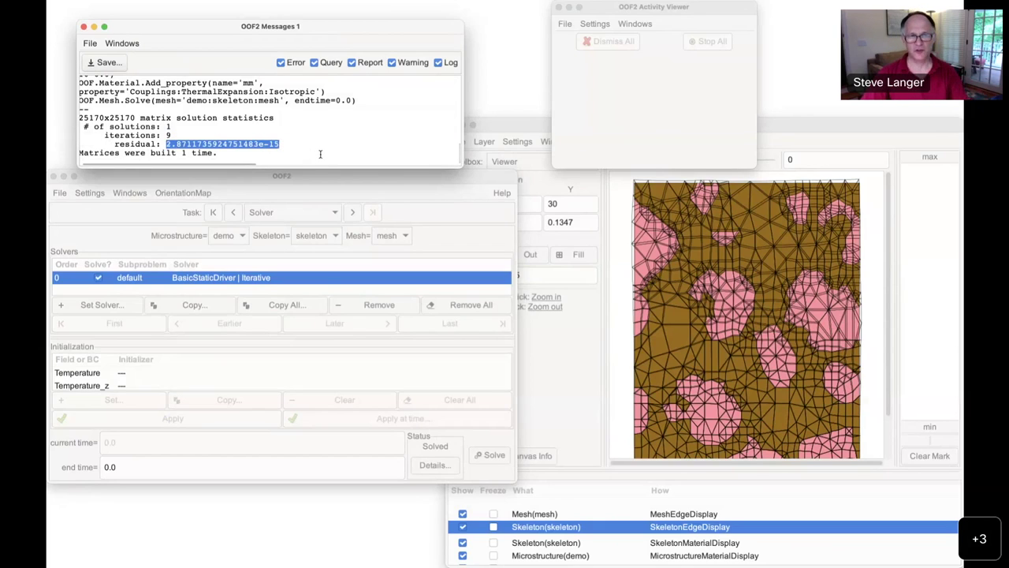
Bring the graphics window forward, fit the whole mesh to the canvas and hide the skeleton edge layer
{"action": "left_click", "coordinate": [787, 125]}
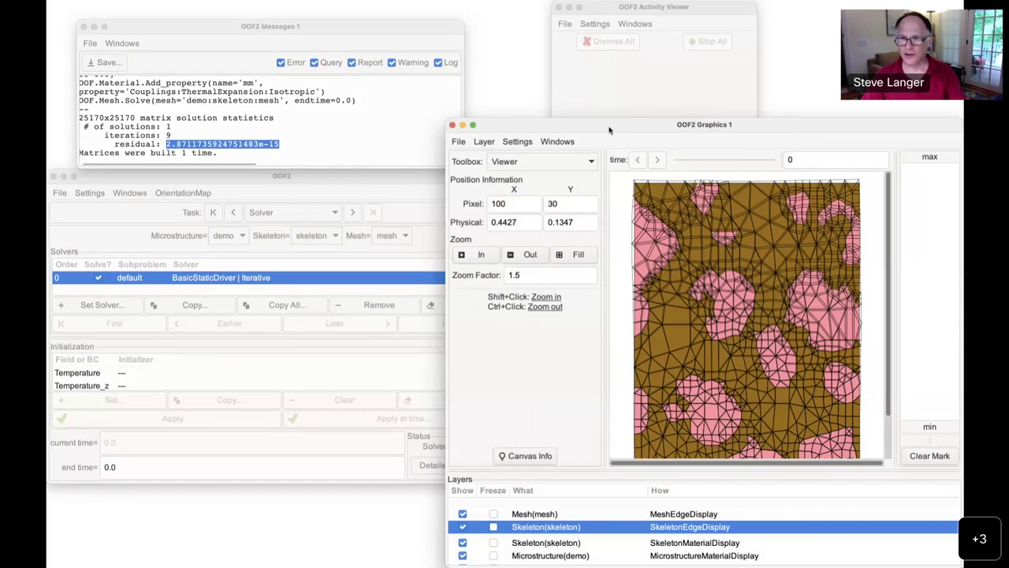
{"action": "left_click_drag", "start_coordinate": [609, 130], "coordinate": [587, 131]}
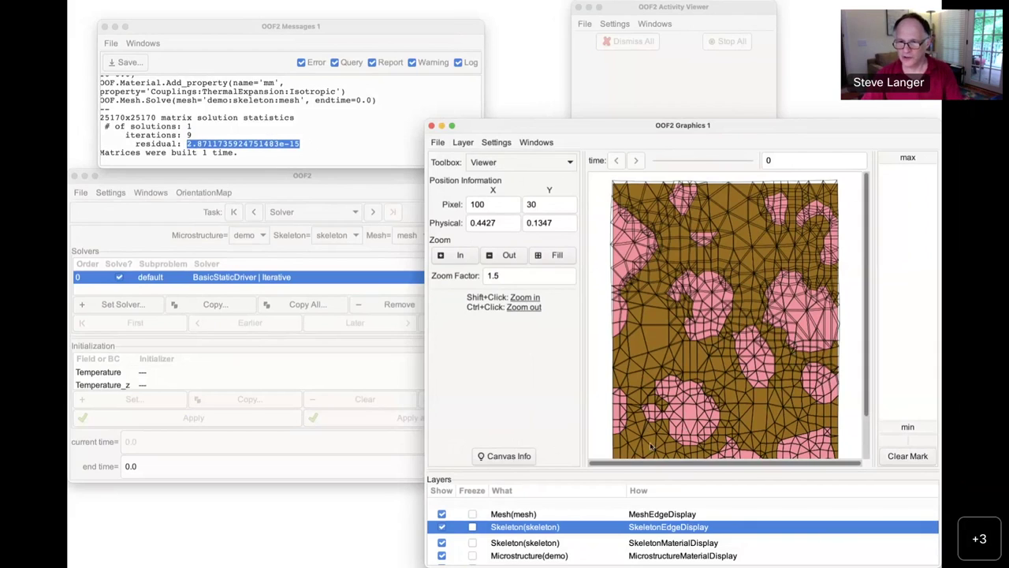
{"action": "left_click", "coordinate": [557, 255]}
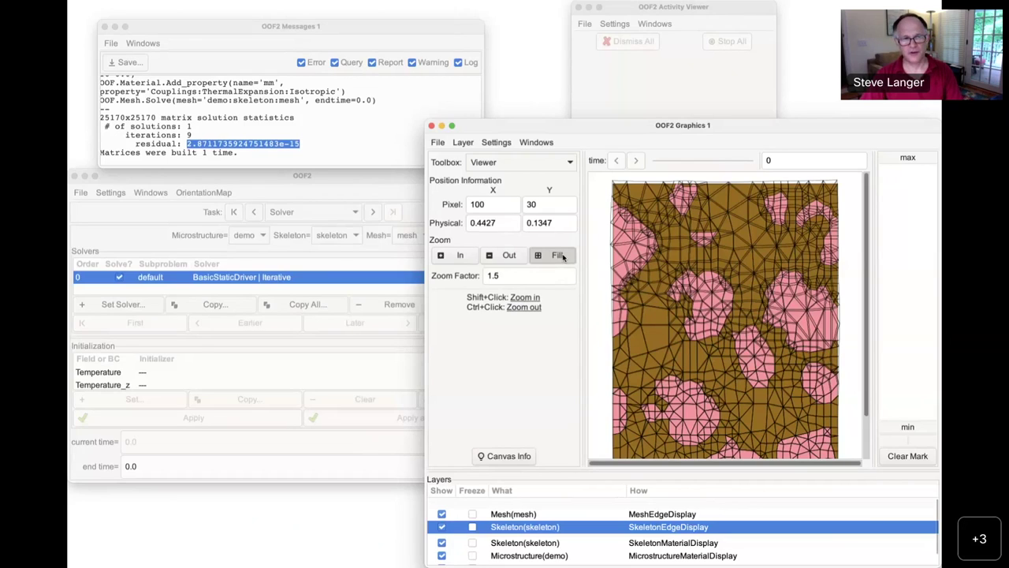
{"action": "left_click", "coordinate": [560, 255]}
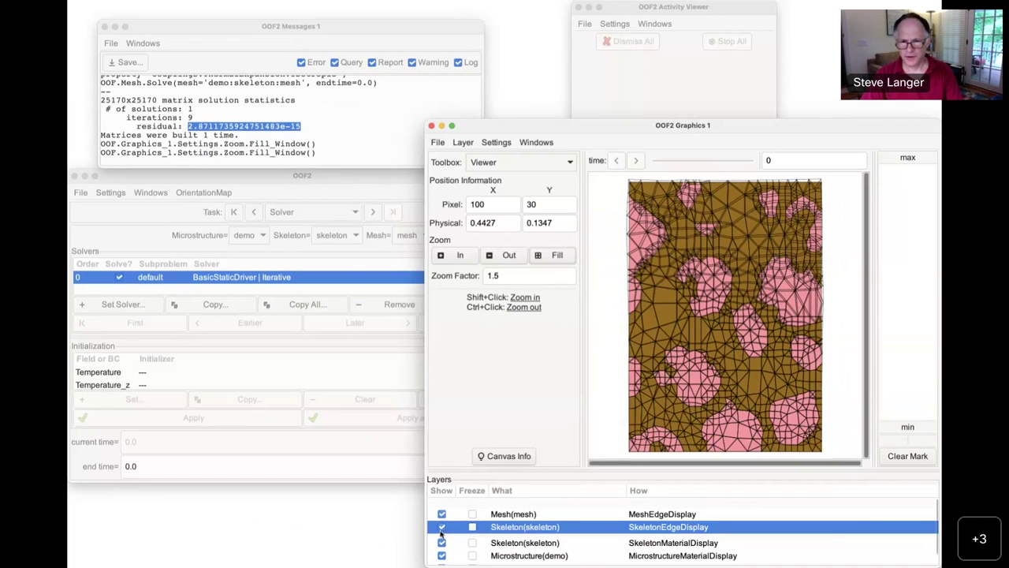
{"action": "left_click", "coordinate": [441, 529]}
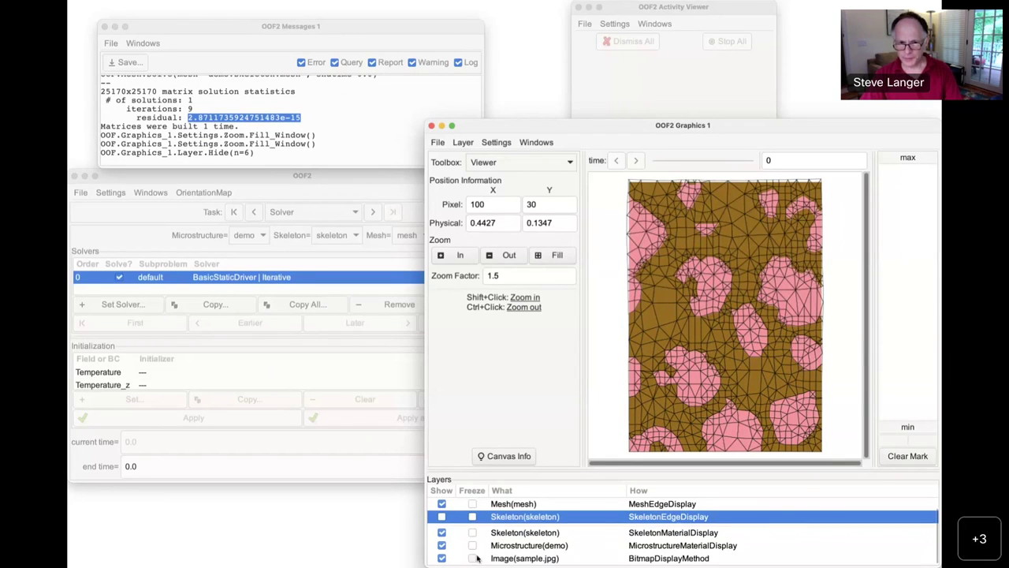
Start a new graphics layer for the demo mesh, displayed as a Filled Contour
{"action": "left_click", "coordinate": [498, 143]}
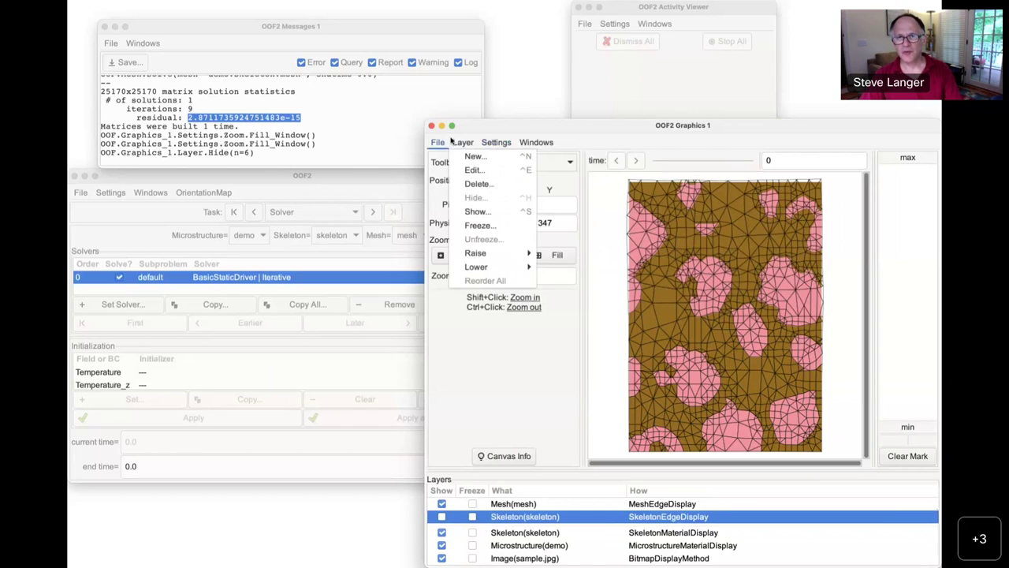
{"action": "left_click", "coordinate": [473, 157]}
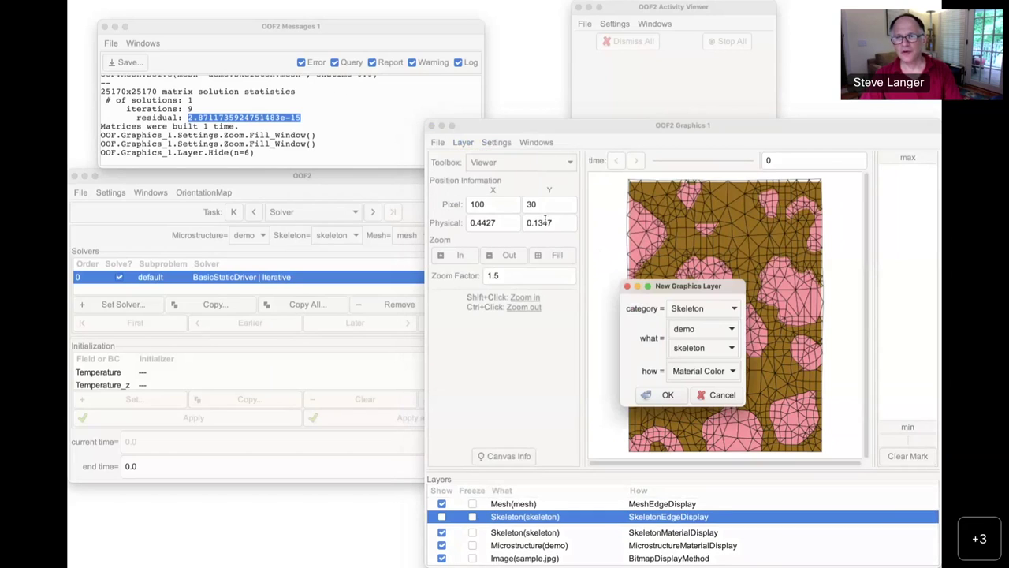
{"action": "left_click", "coordinate": [704, 308]}
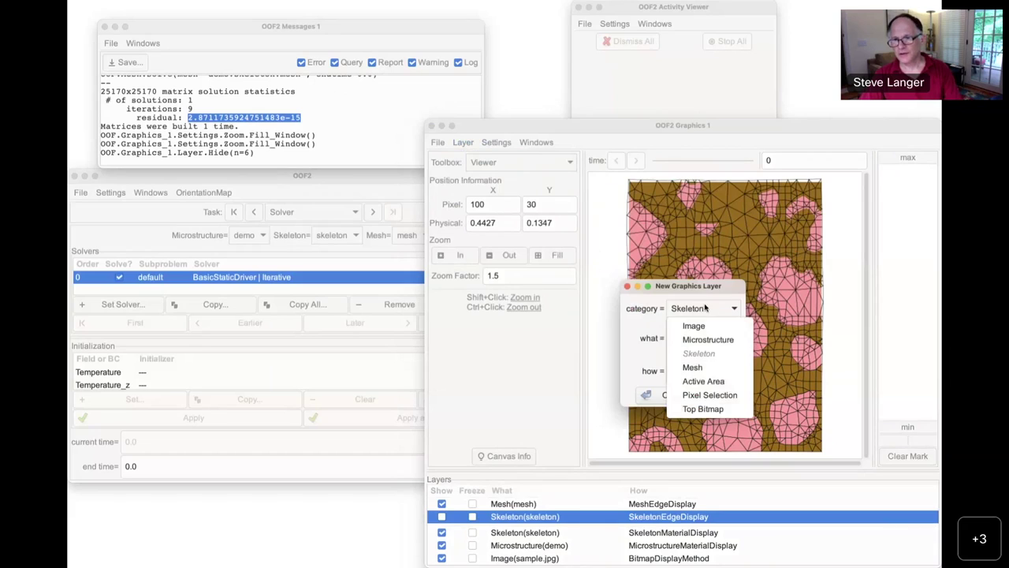
{"action": "left_click", "coordinate": [720, 368]}
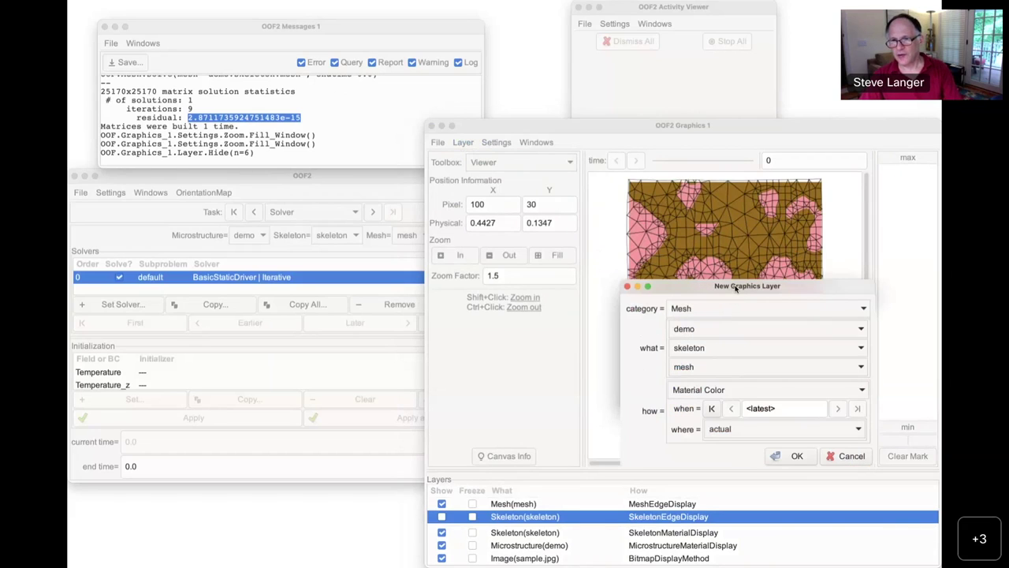
{"action": "left_click", "coordinate": [734, 392]}
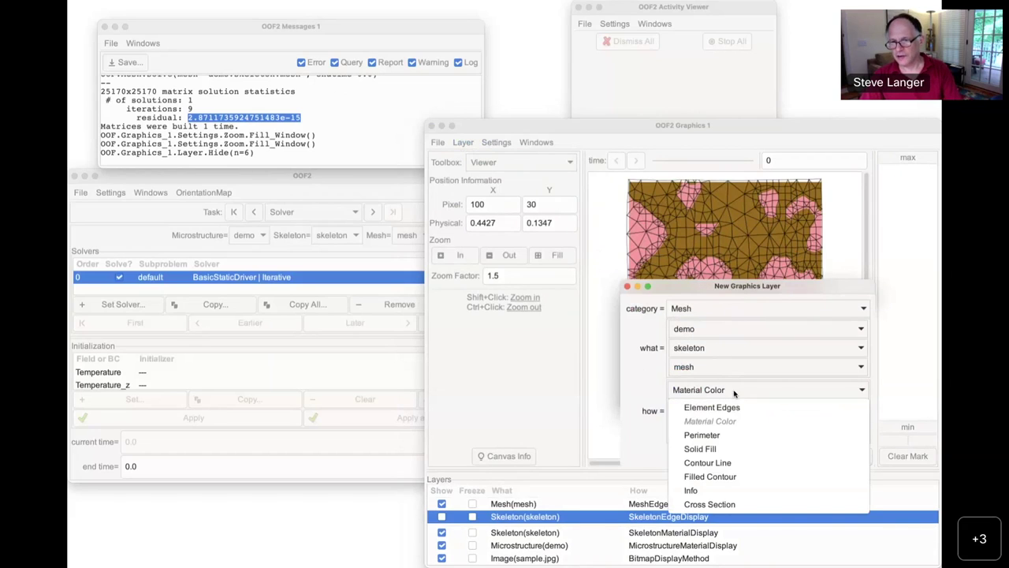
{"action": "left_click", "coordinate": [737, 476]}
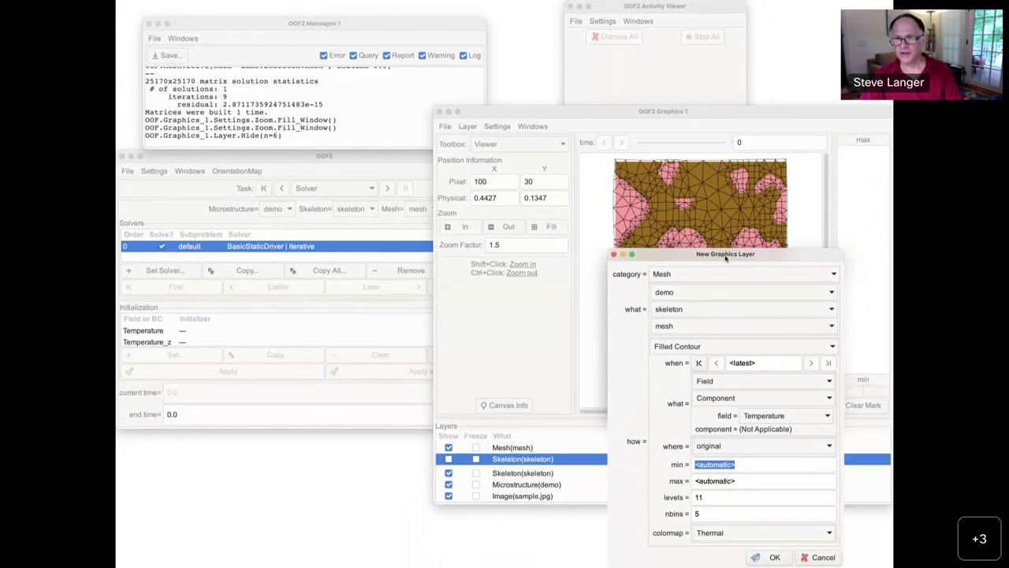
{"action": "left_click_drag", "start_coordinate": [725, 256], "coordinate": [646, 52]}
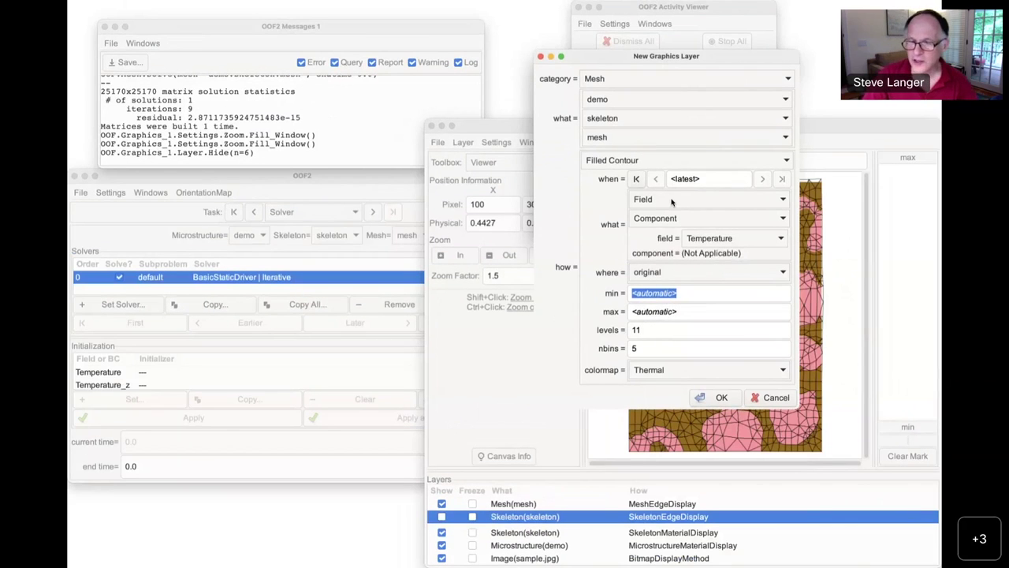
Set the contour to plot Strain as an Invariant, using the Magnitude of the Geometric Strain
{"action": "left_click", "coordinate": [679, 203]}
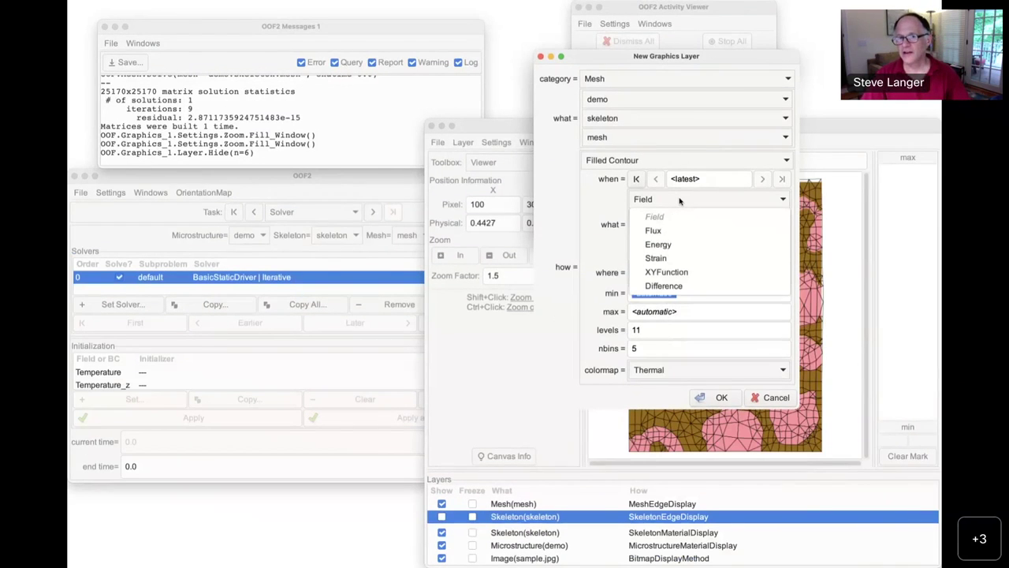
{"action": "left_click", "coordinate": [602, 199]}
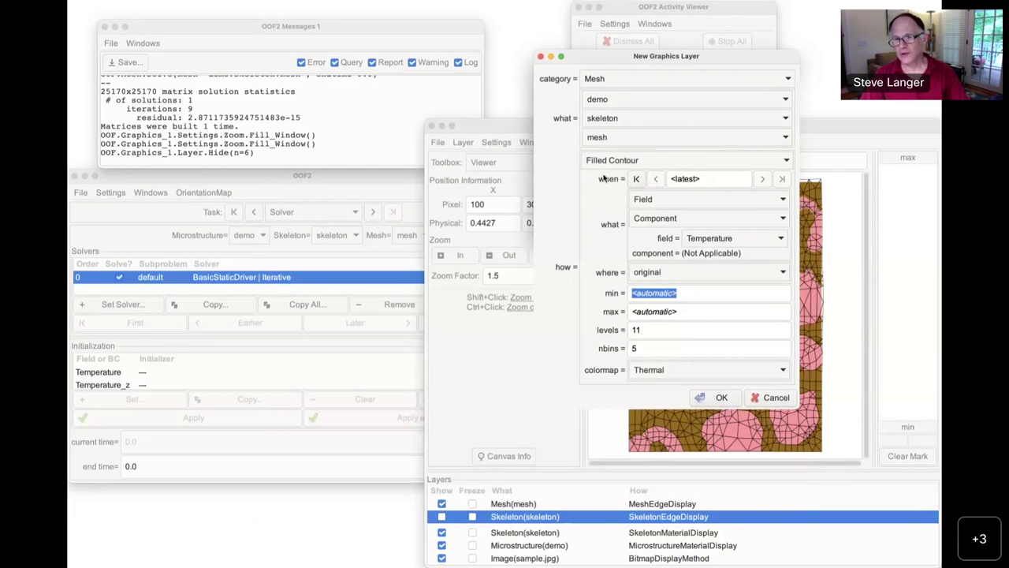
{"action": "left_click", "coordinate": [684, 200]}
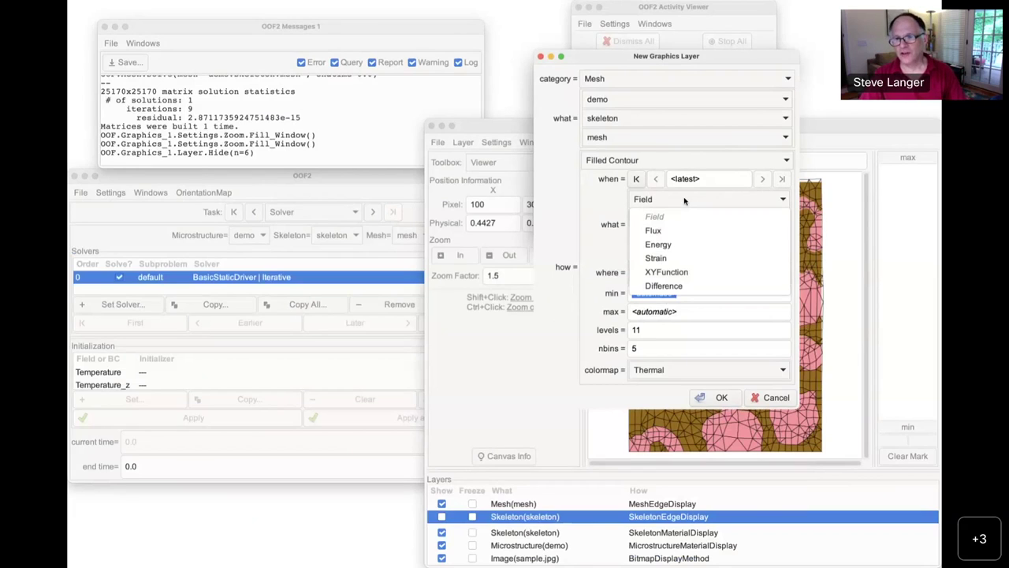
{"action": "left_click", "coordinate": [613, 211]}
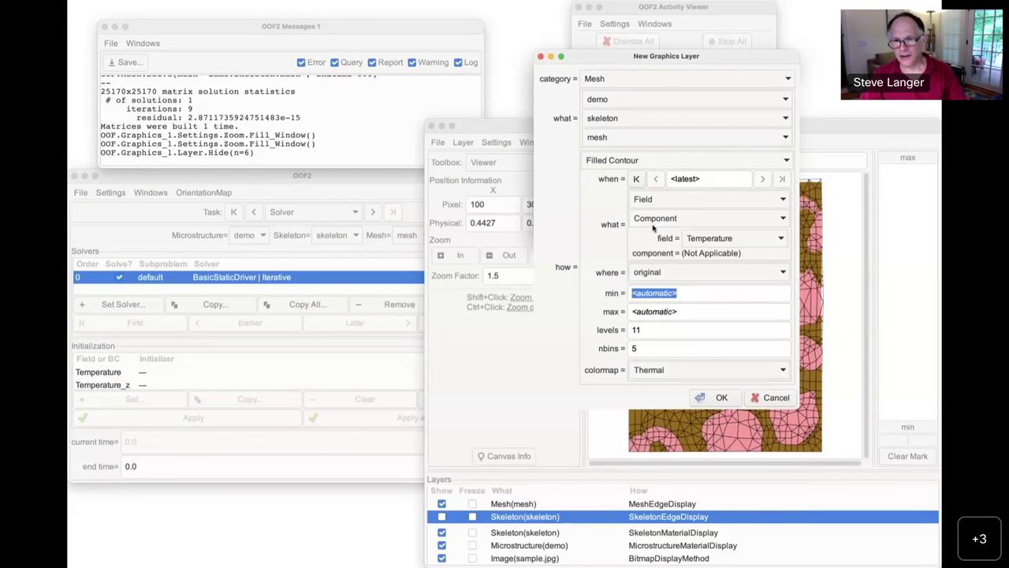
{"action": "left_click", "coordinate": [666, 199]}
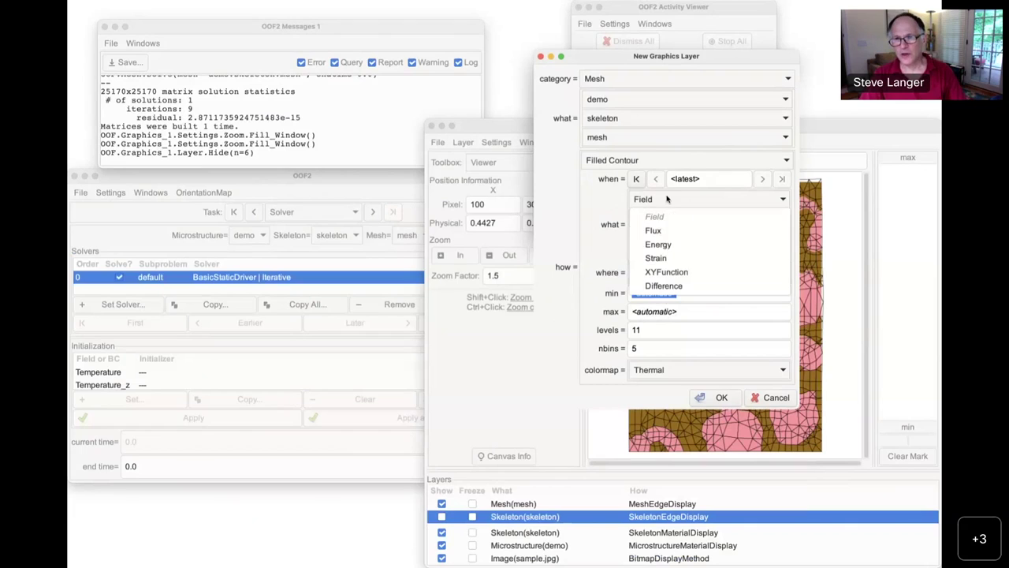
{"action": "left_click", "coordinate": [674, 257]}
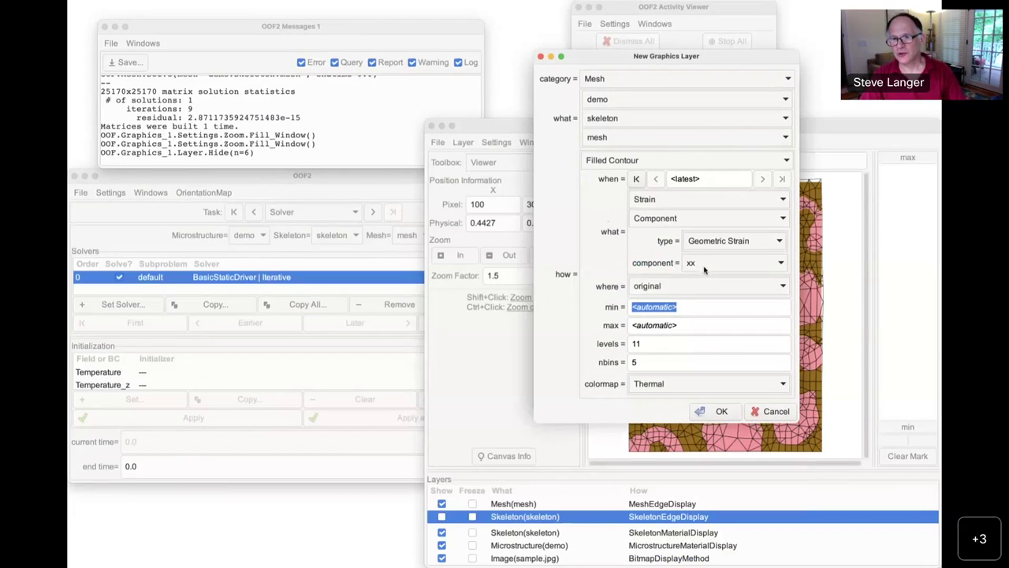
{"action": "left_click", "coordinate": [680, 221]}
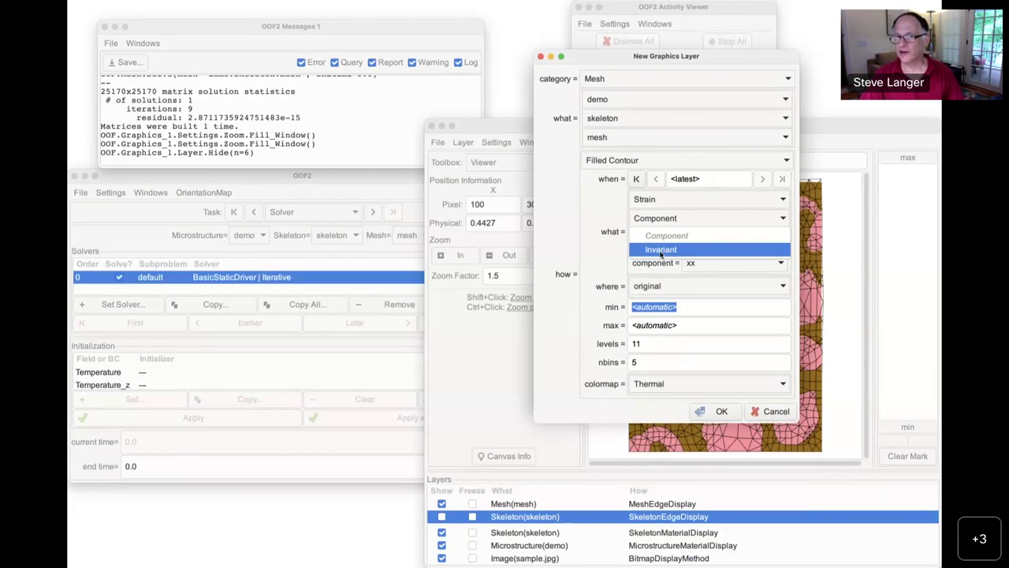
{"action": "left_click", "coordinate": [660, 250]}
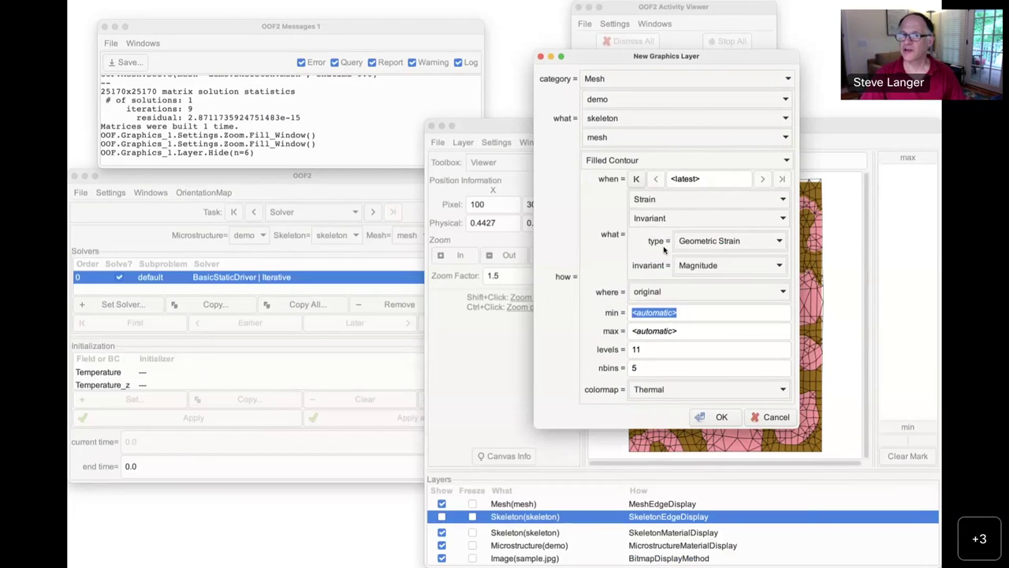
{"action": "left_click", "coordinate": [742, 242]}
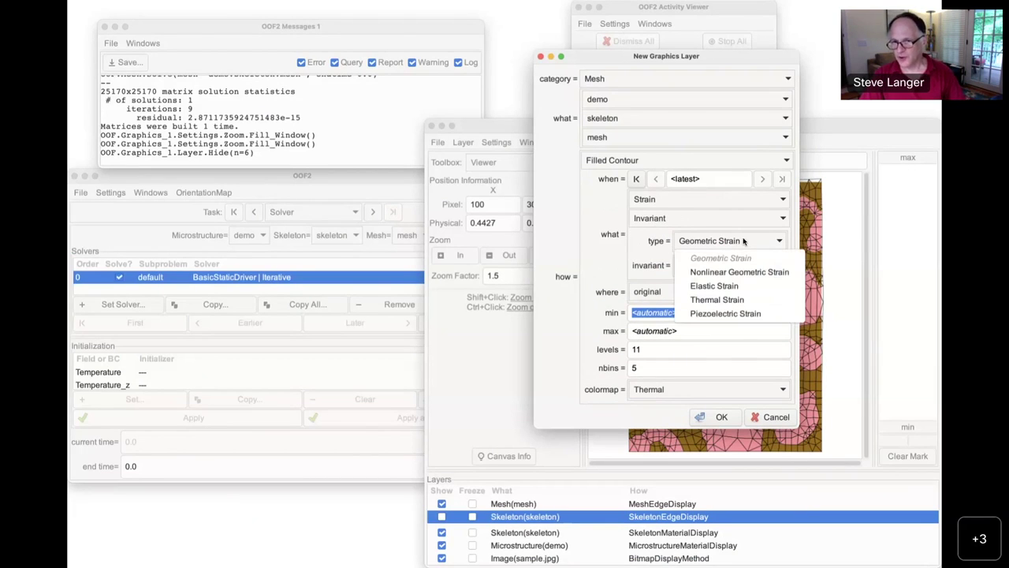
{"action": "left_click", "coordinate": [733, 242]}
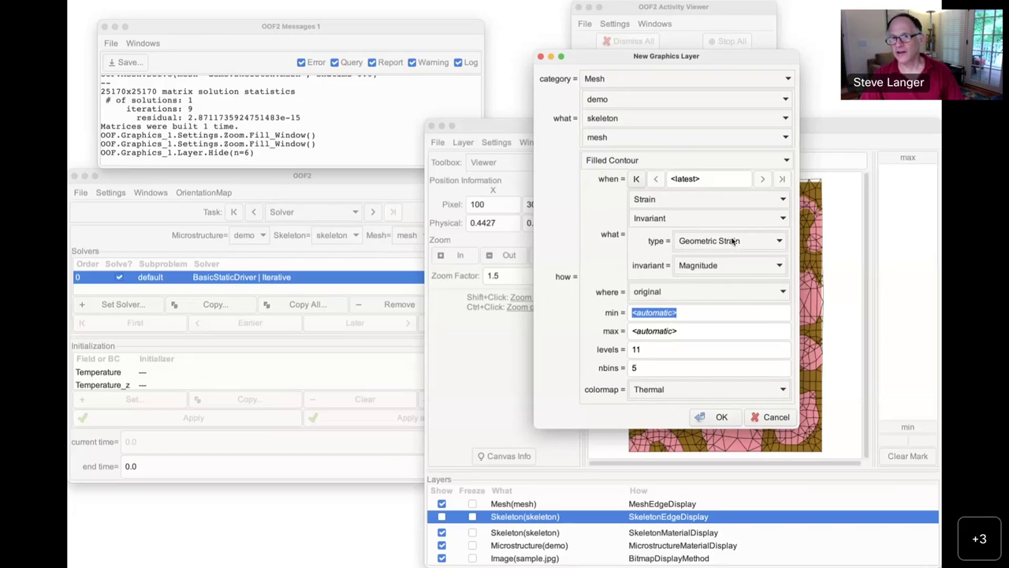
{"action": "left_click", "coordinate": [715, 267]}
{"action": "left_click", "coordinate": [716, 266]}
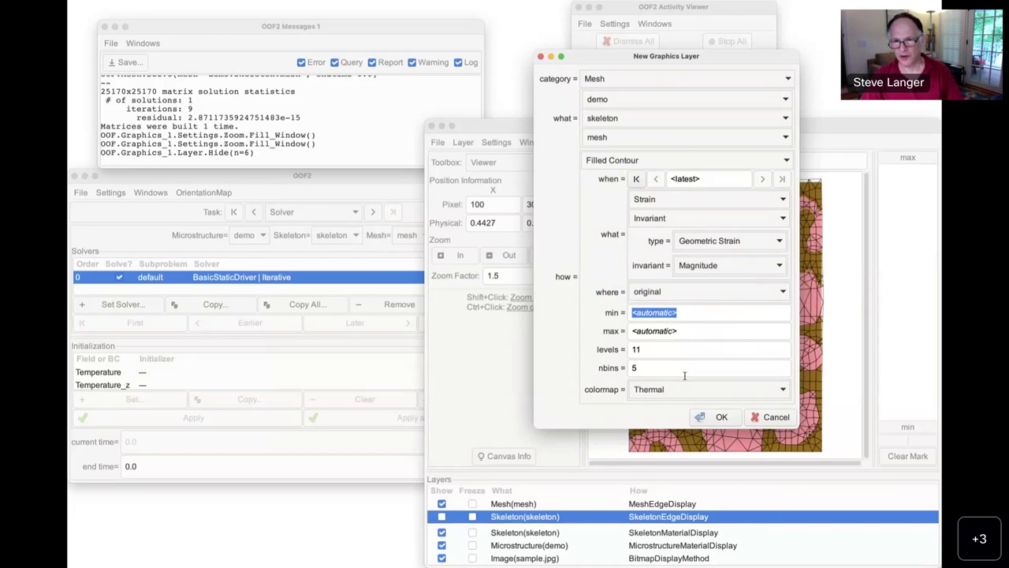
Plot the contour at the actual displaced positions and add the layer to the graphics window
{"action": "left_click", "coordinate": [678, 294]}
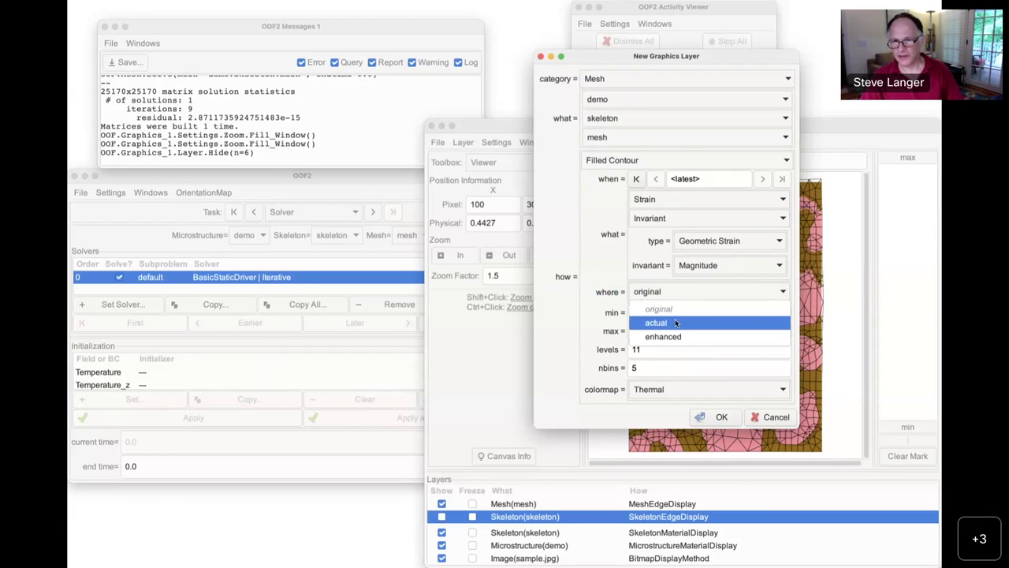
{"action": "left_click", "coordinate": [674, 323]}
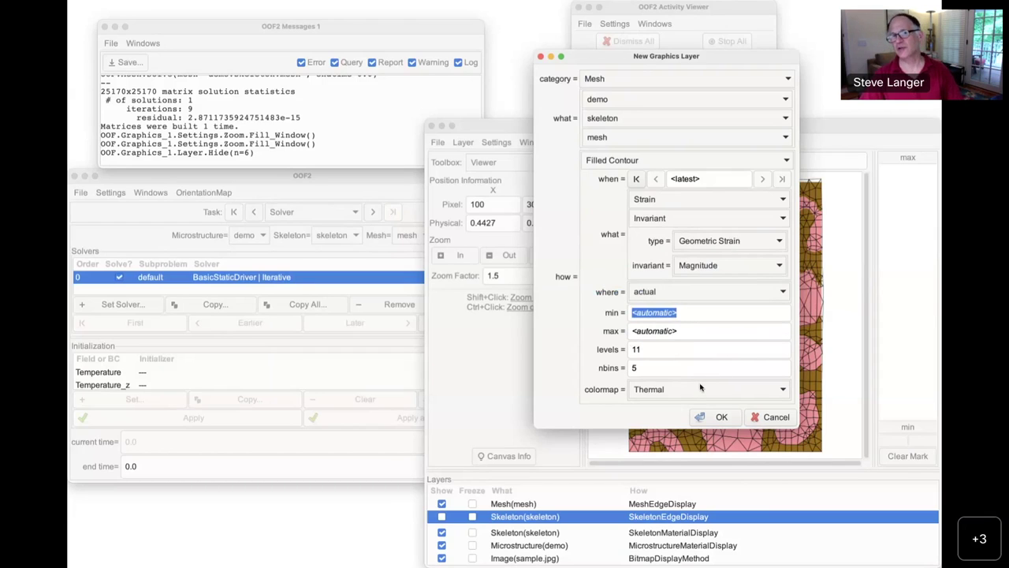
{"action": "left_click", "coordinate": [719, 416]}
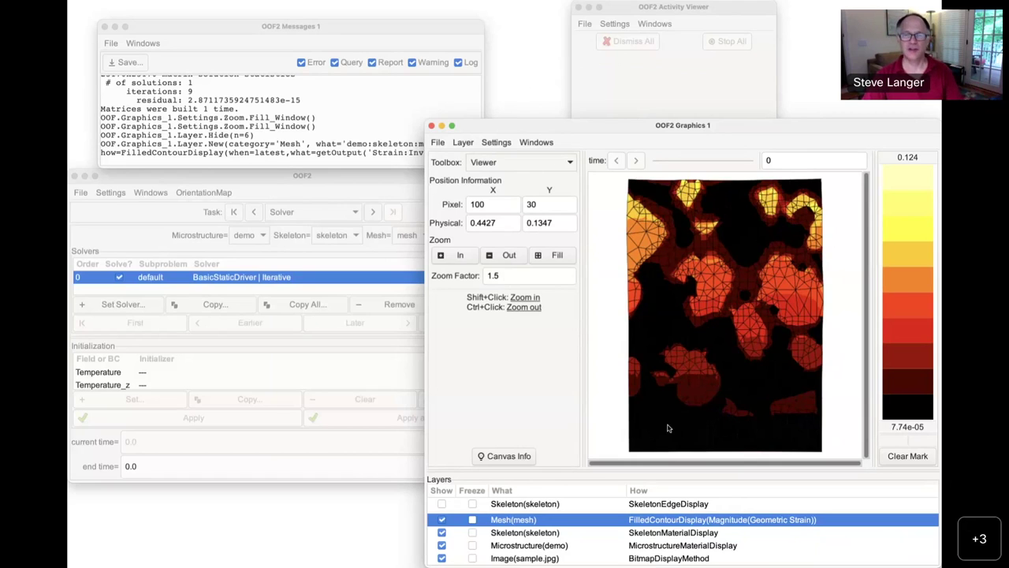
Switch the main window to the Analysis task and widen its Output and Operation area
{"action": "left_click", "coordinate": [323, 184]}
{"action": "left_click", "coordinate": [315, 213]}
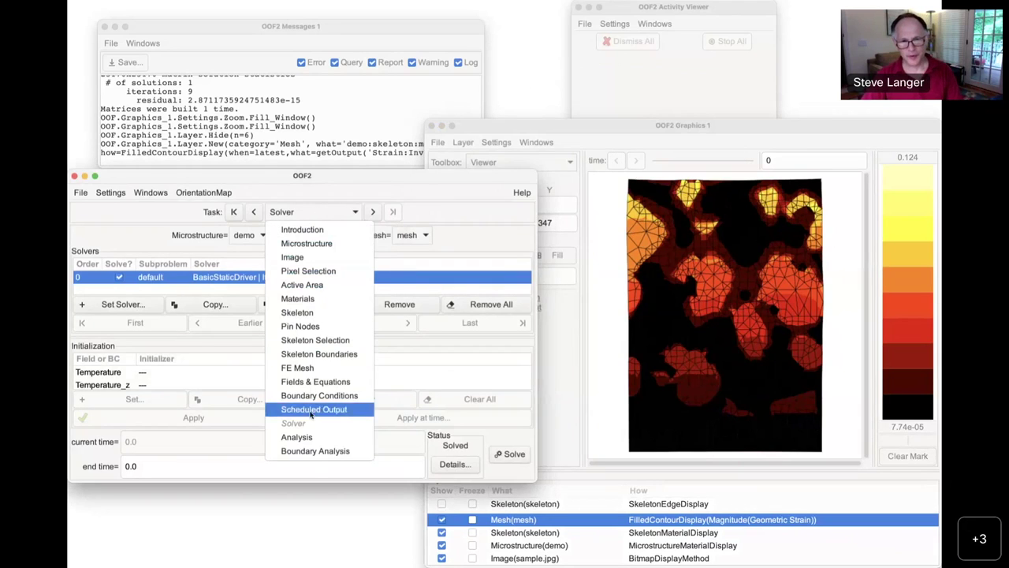
{"action": "left_click", "coordinate": [320, 438]}
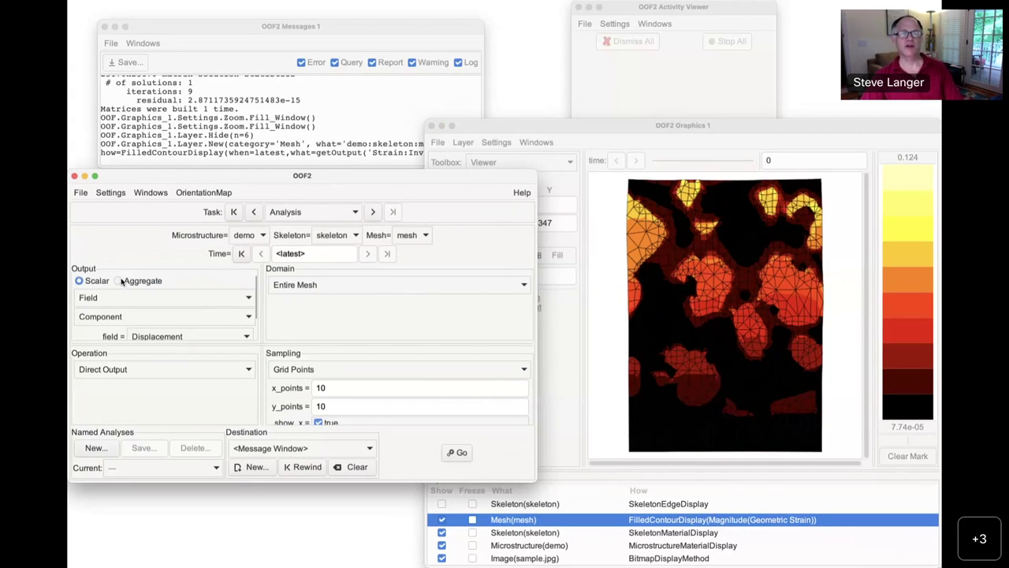
{"action": "left_click_drag", "start_coordinate": [261, 336], "coordinate": [305, 336]}
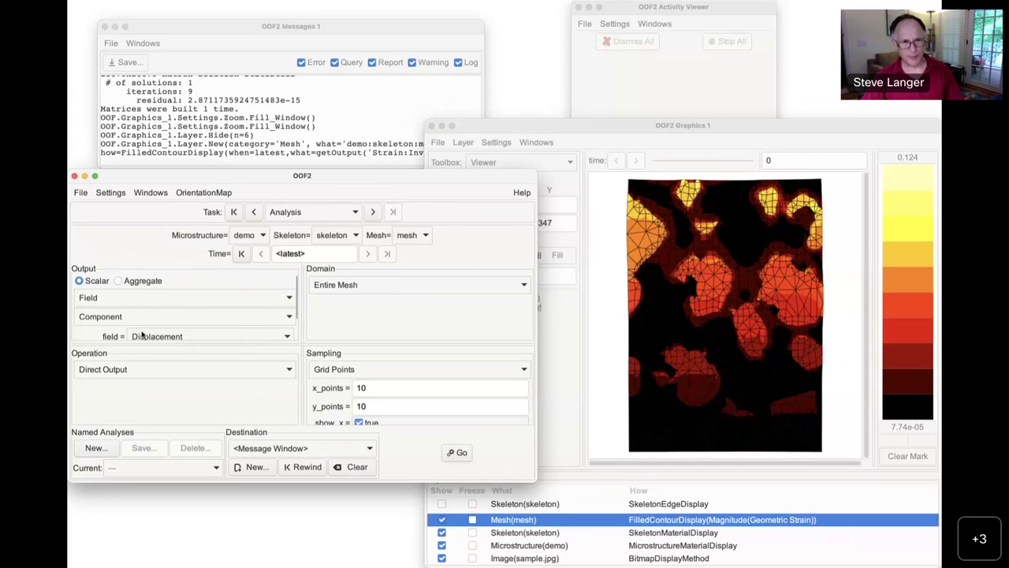
Examine the scalar output quantities, their component options and the operations available for the analysis
{"action": "left_click", "coordinate": [169, 299]}
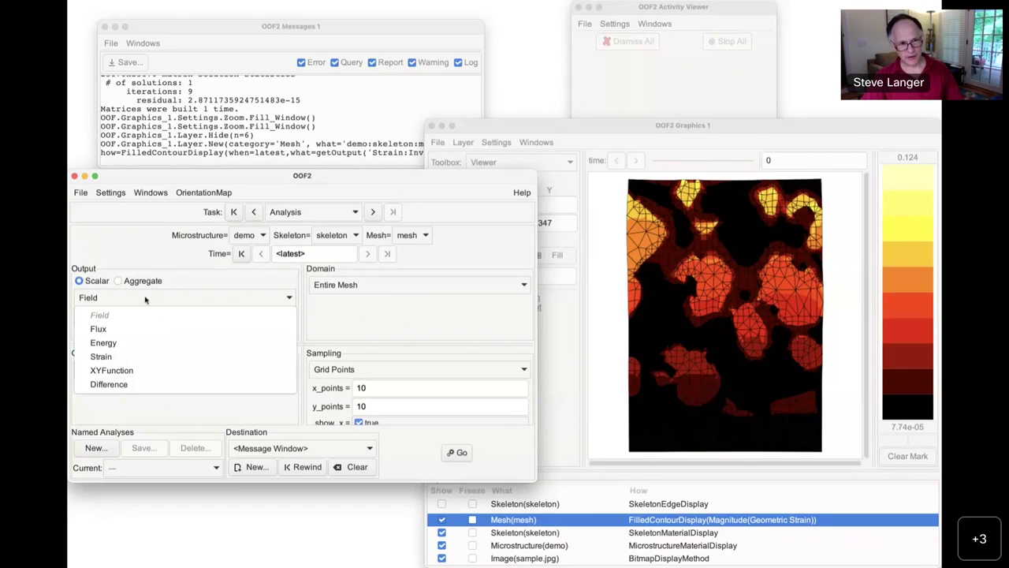
{"action": "left_click", "coordinate": [198, 263]}
{"action": "left_click", "coordinate": [162, 317]}
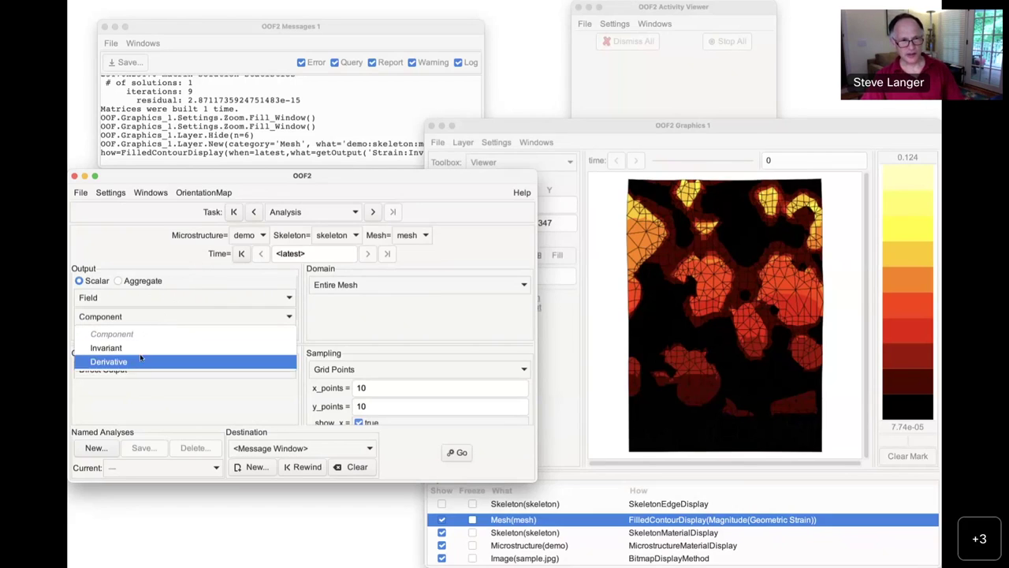
{"action": "left_click", "coordinate": [175, 285]}
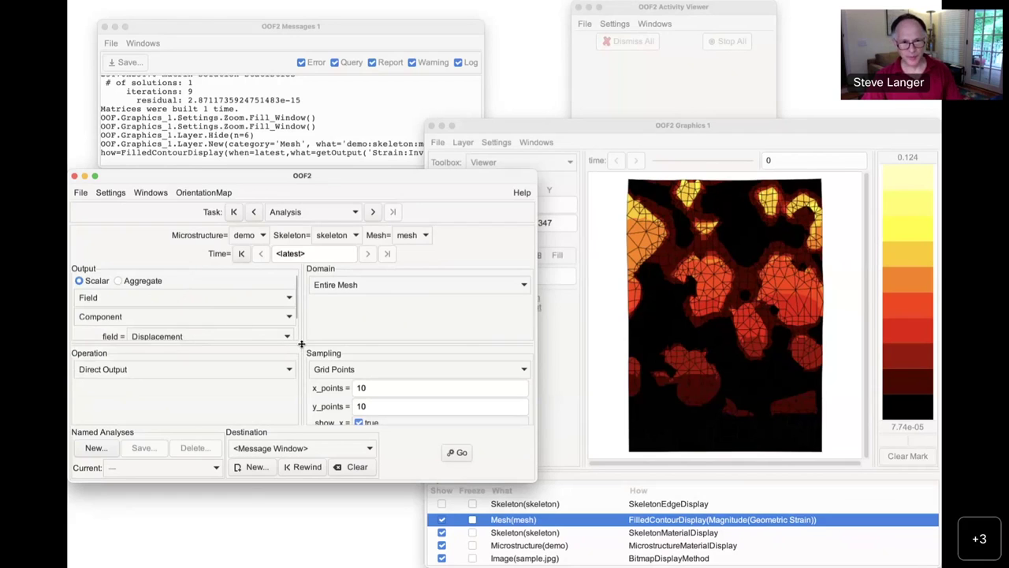
{"action": "left_click", "coordinate": [194, 370]}
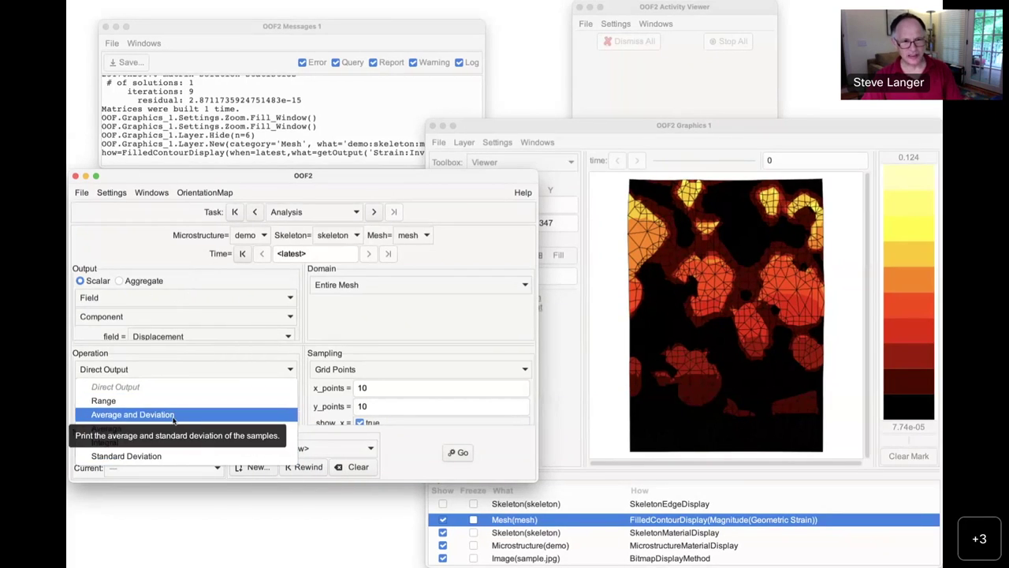
Examine the available analysis domains and sampling methods, and the settings for adding a data destination, without adding one
{"action": "left_click", "coordinate": [356, 285]}
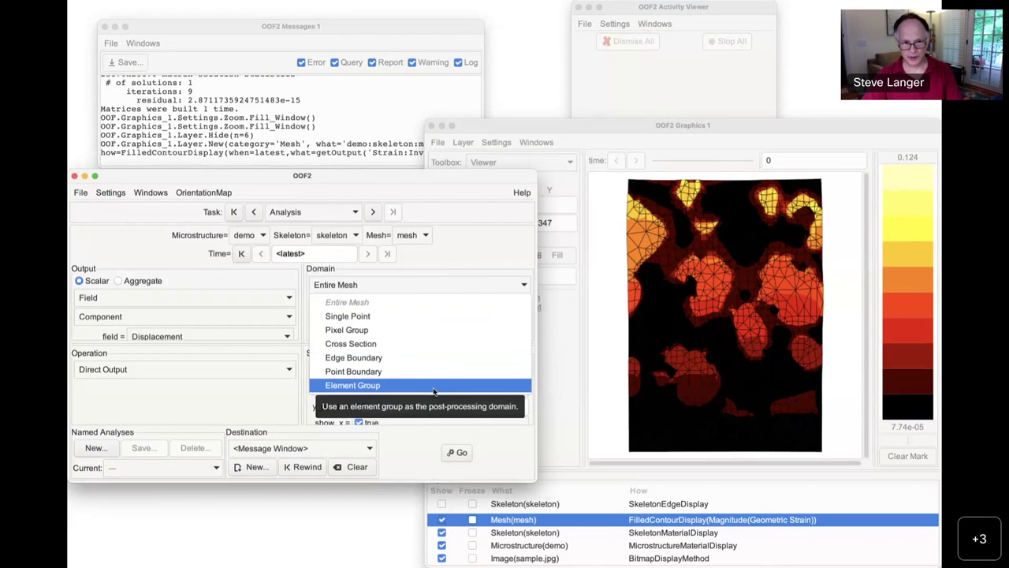
{"action": "left_click", "coordinate": [269, 354]}
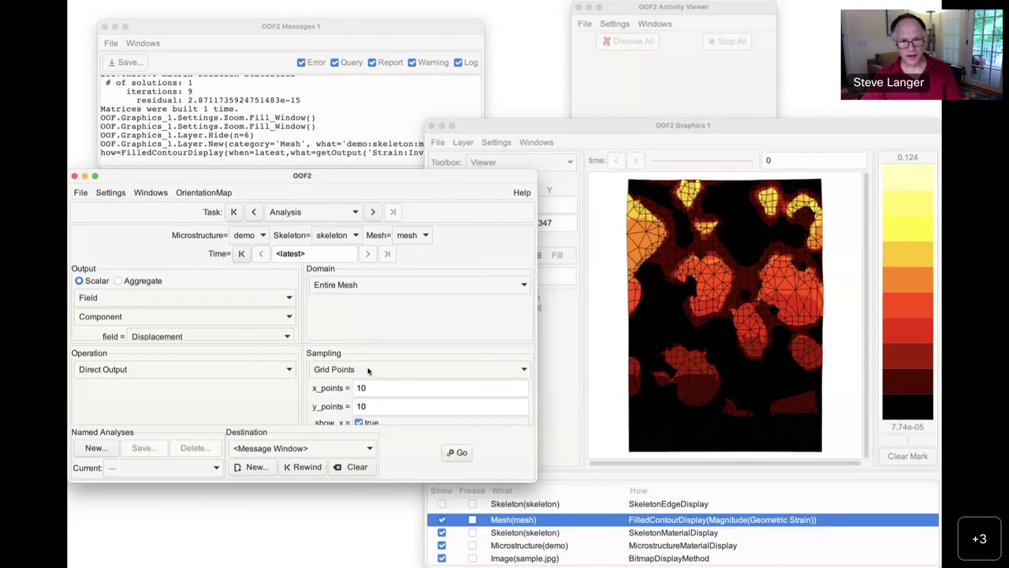
{"action": "scroll", "coordinate": [394, 375], "scroll_direction": "down", "scroll_amount": 1}
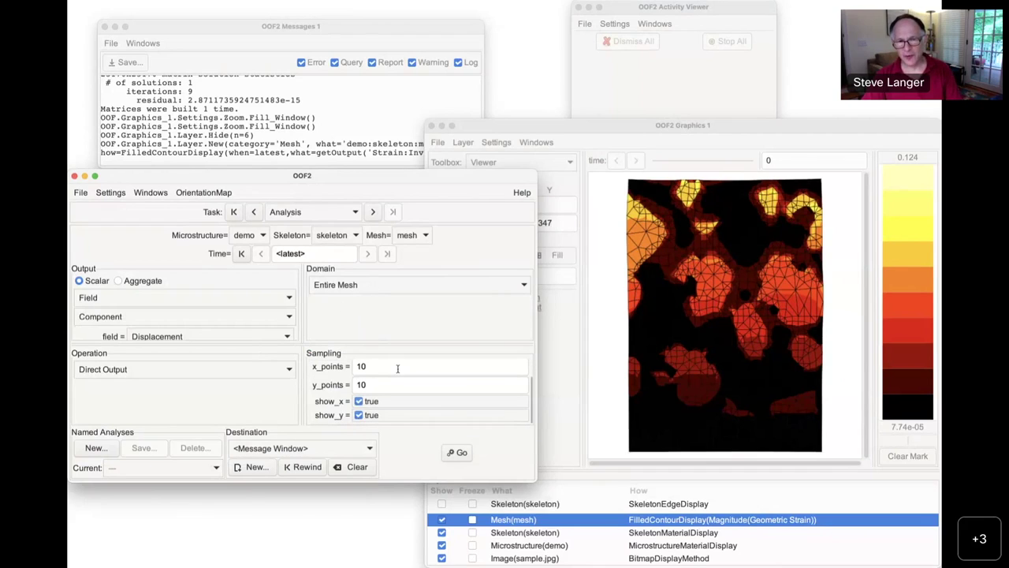
{"action": "scroll", "coordinate": [405, 384], "scroll_direction": "up", "scroll_amount": 1}
{"action": "left_click", "coordinate": [359, 361]}
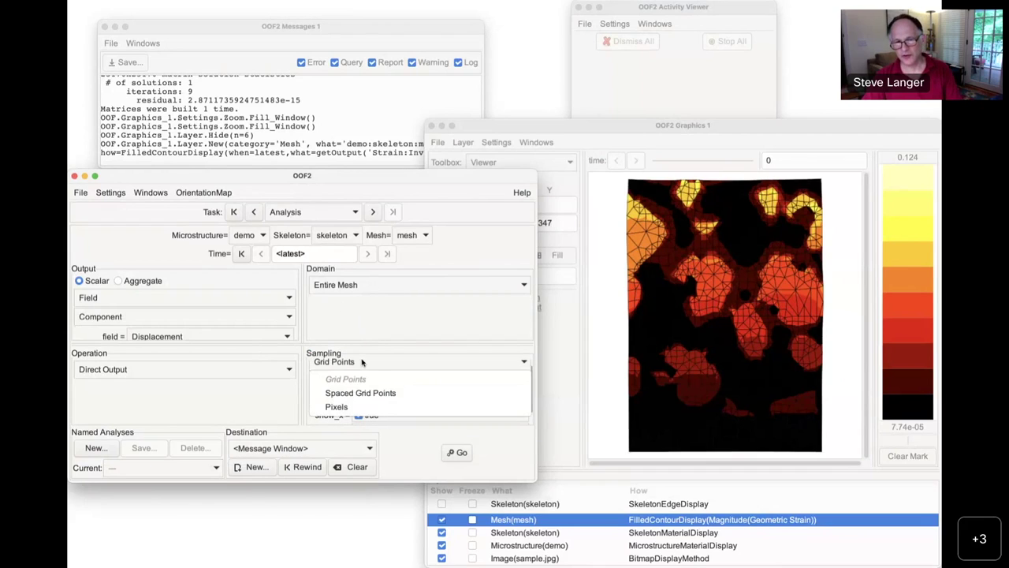
{"action": "left_click", "coordinate": [374, 370]}
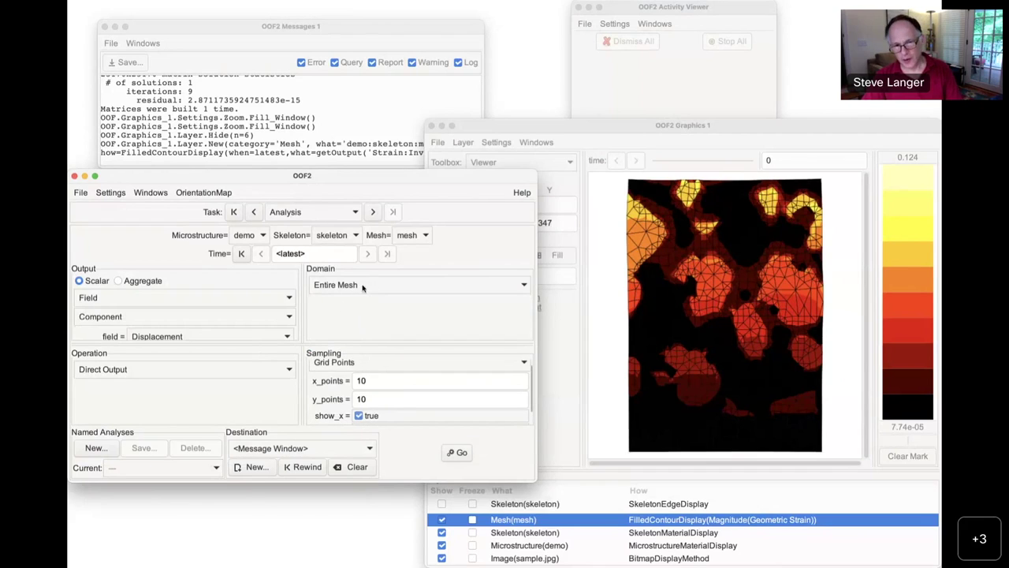
{"action": "left_click", "coordinate": [309, 451]}
{"action": "left_click", "coordinate": [265, 418]}
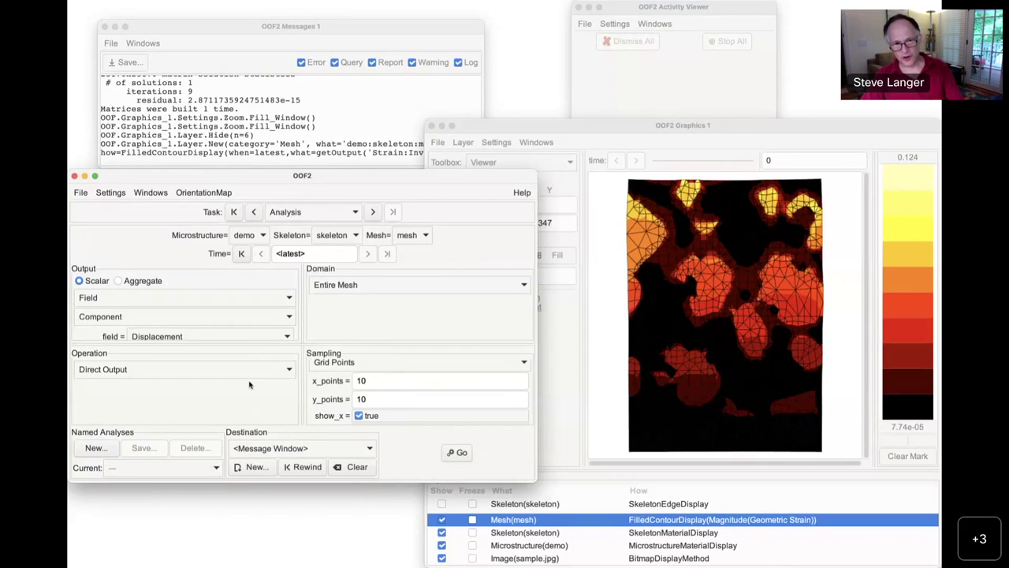
{"action": "left_click", "coordinate": [257, 467]}
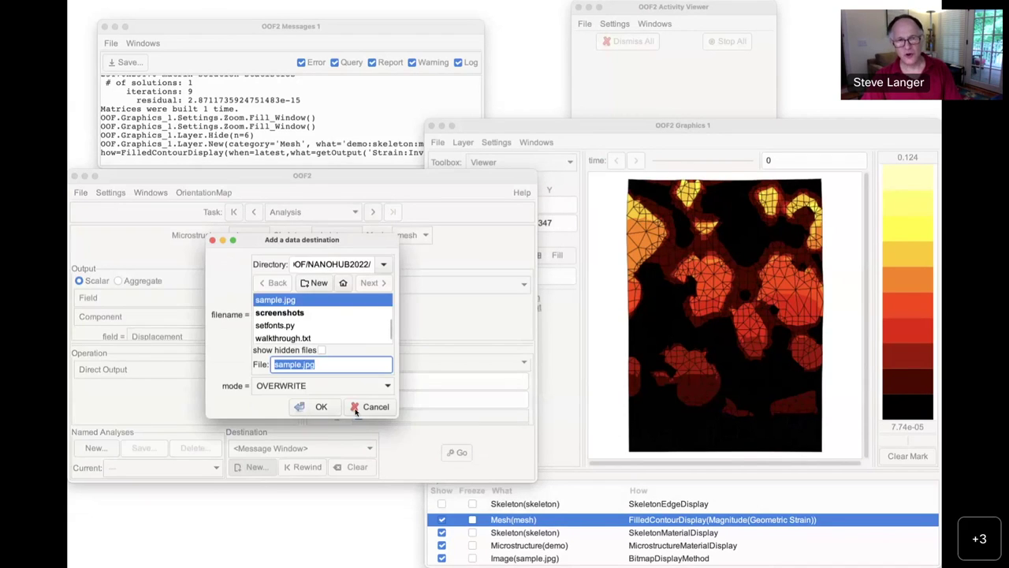
{"action": "left_click", "coordinate": [373, 407]}
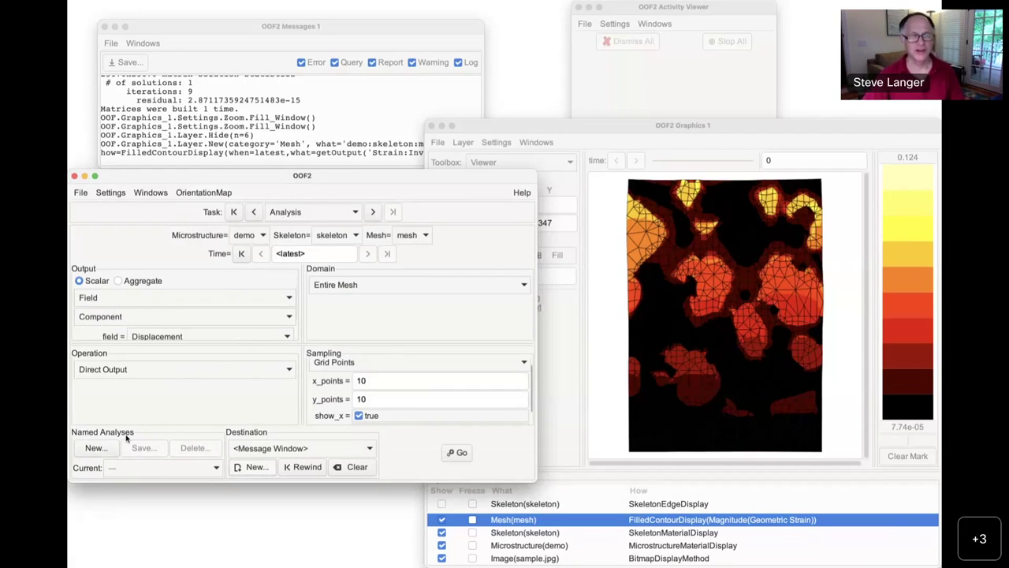
Switch to the Boundary Analysis task to view its options, and return to the presentation slides on computing effective moduli
{"action": "left_click", "coordinate": [310, 212]}
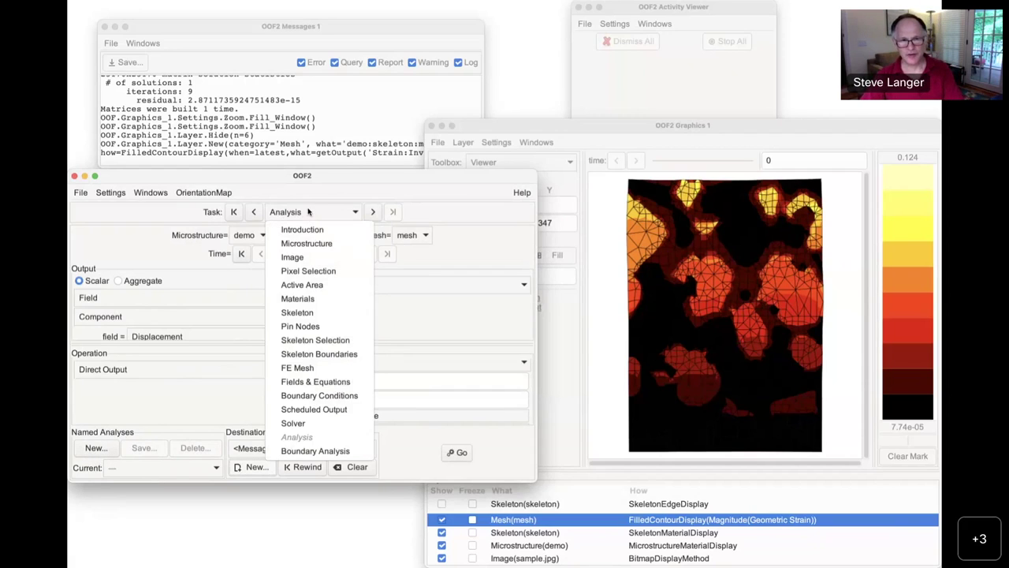
{"action": "left_click", "coordinate": [290, 450]}
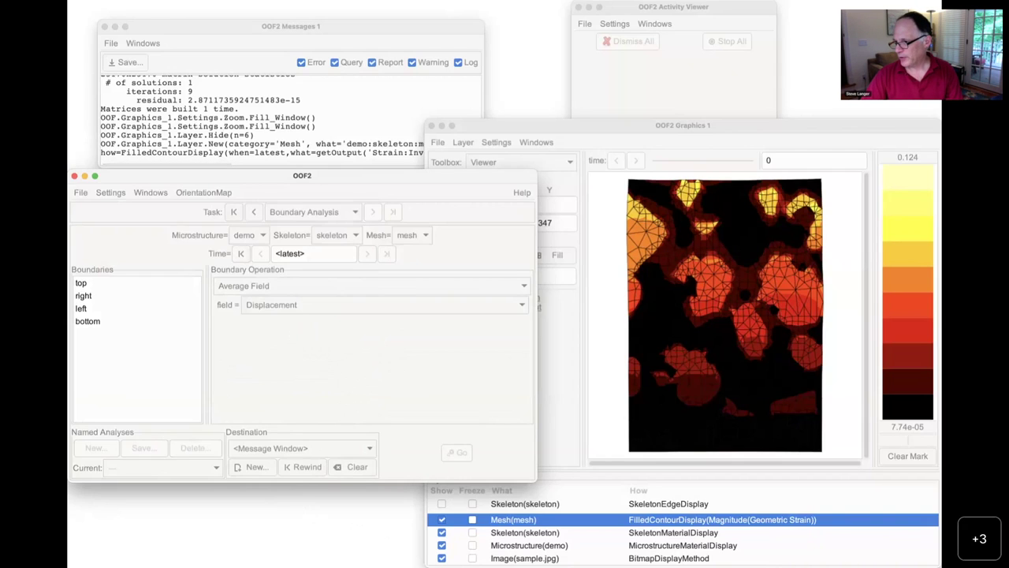
{"action": "key", "text": "super+Tab"}
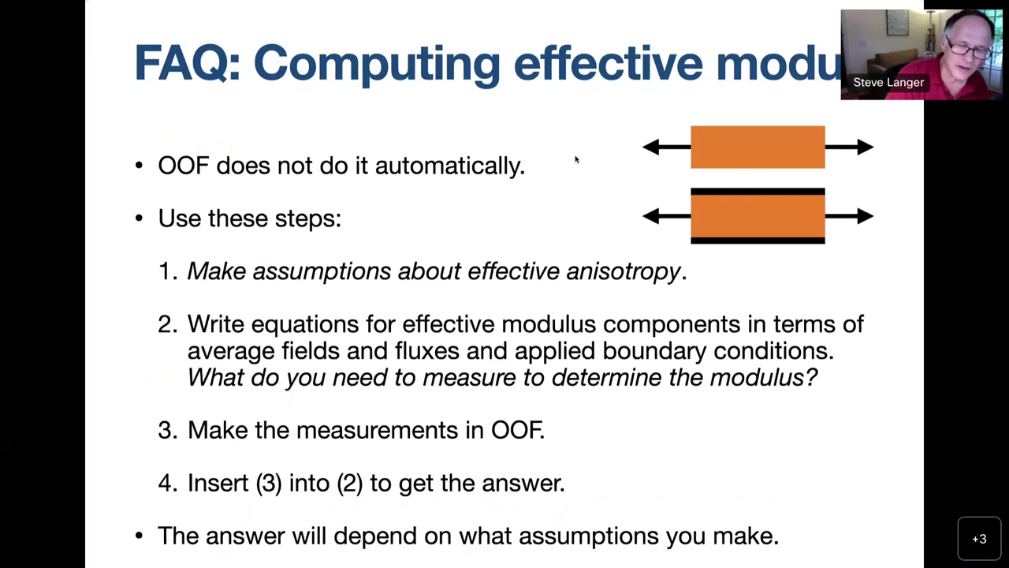